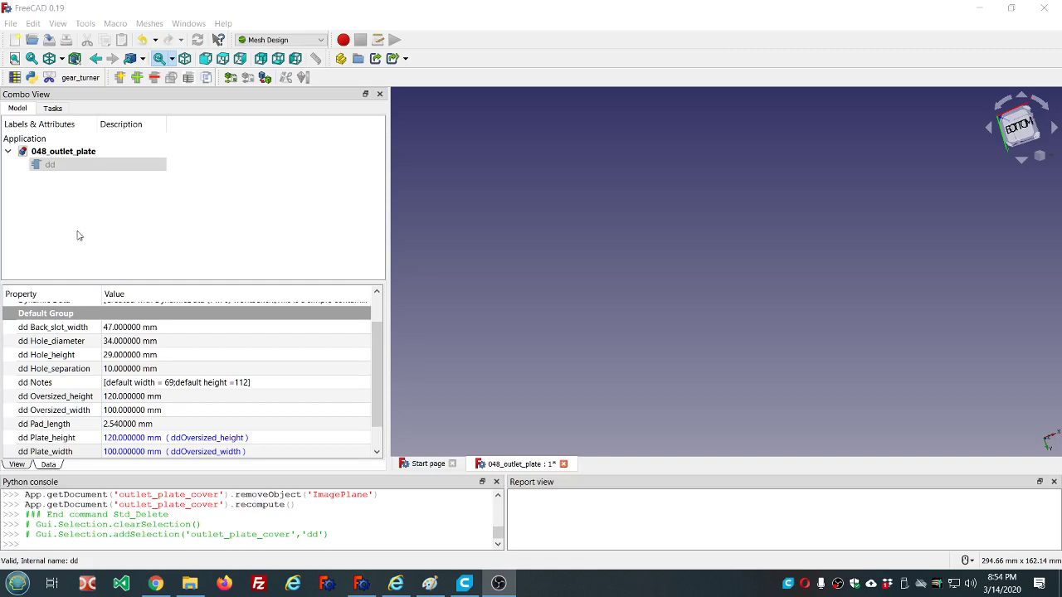
- Enlarge the property area and widen its name column to read all the dimensions stored in the dd object
scroll(67, 383, down, 1)
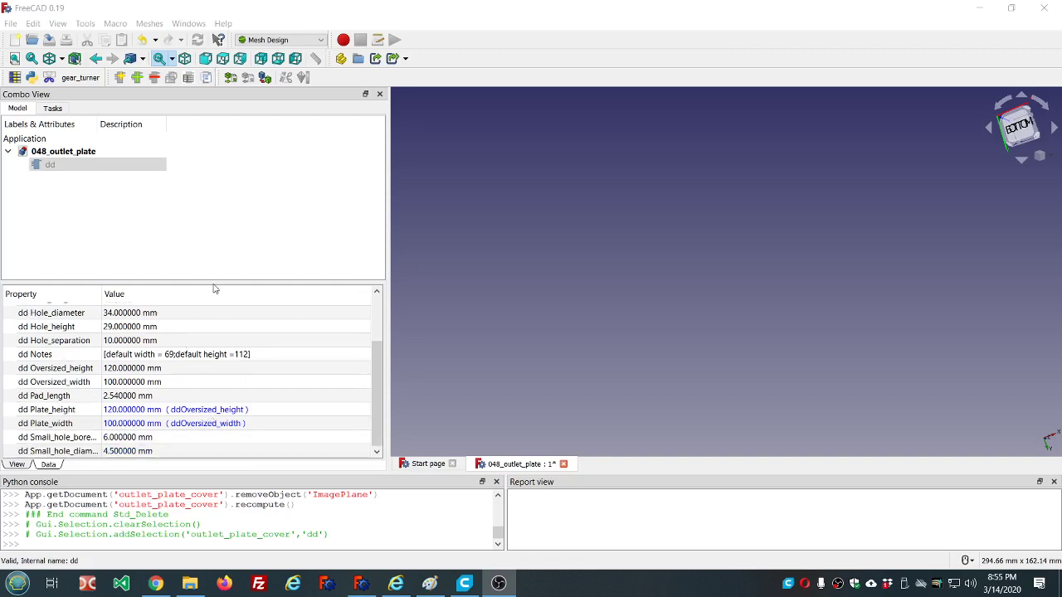
drag(213, 282, 226, 226)
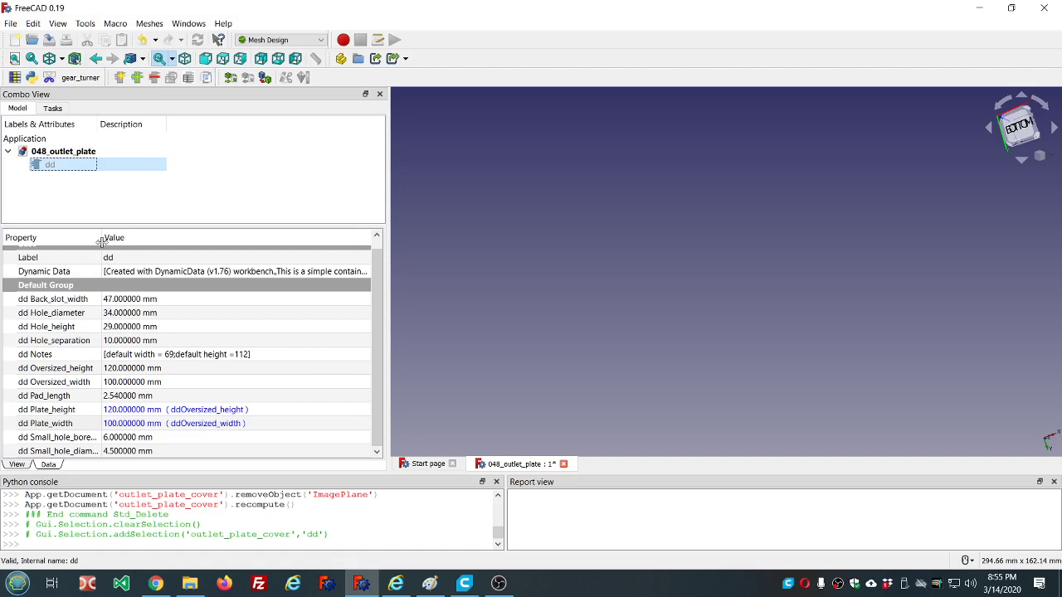
drag(101, 241, 148, 241)
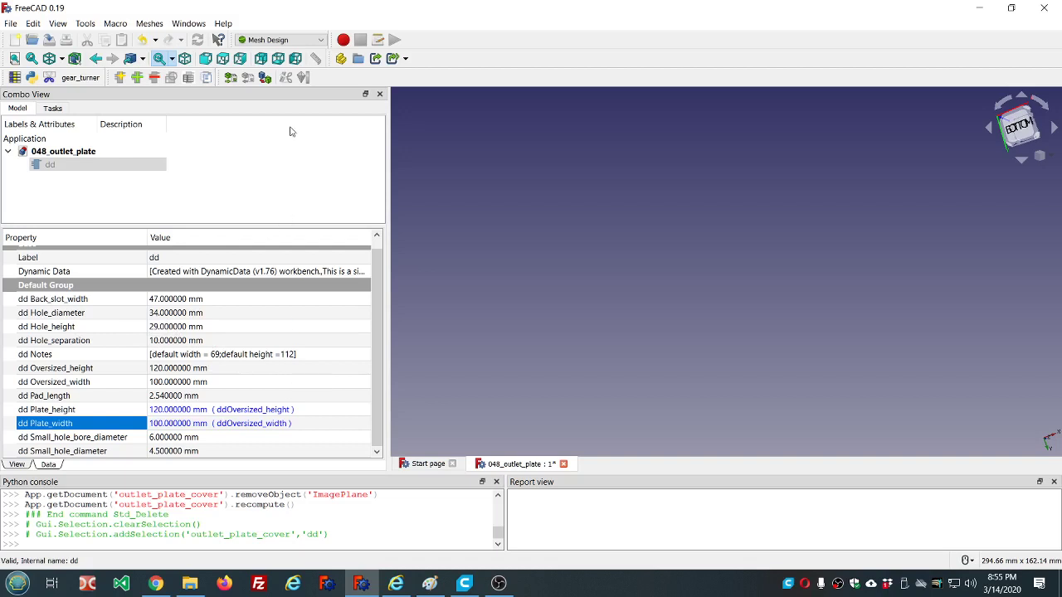
- Check the installed FreeCAD version information and close it again
click(223, 23)
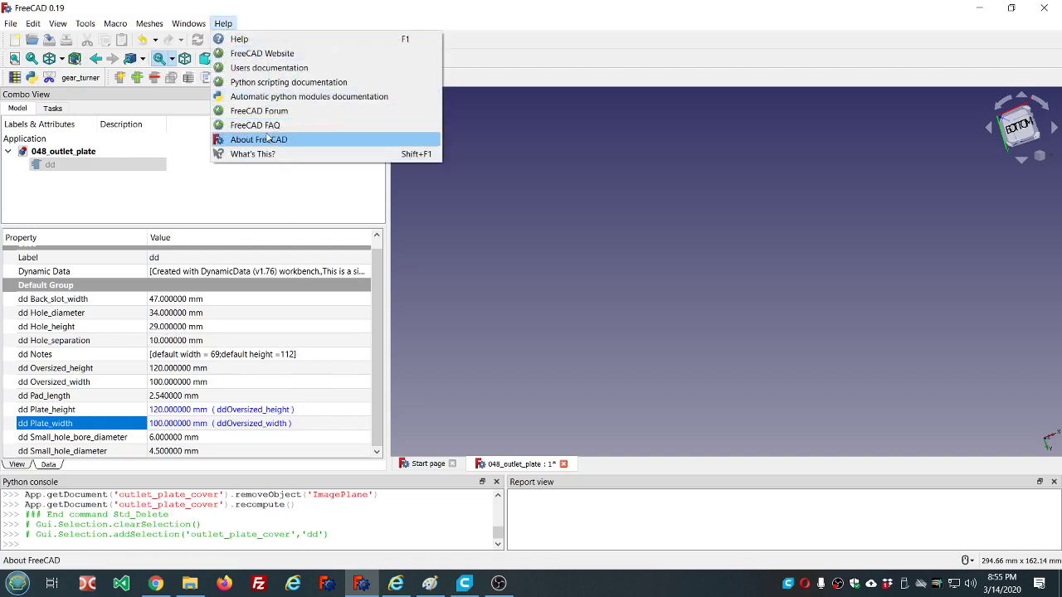
click(269, 139)
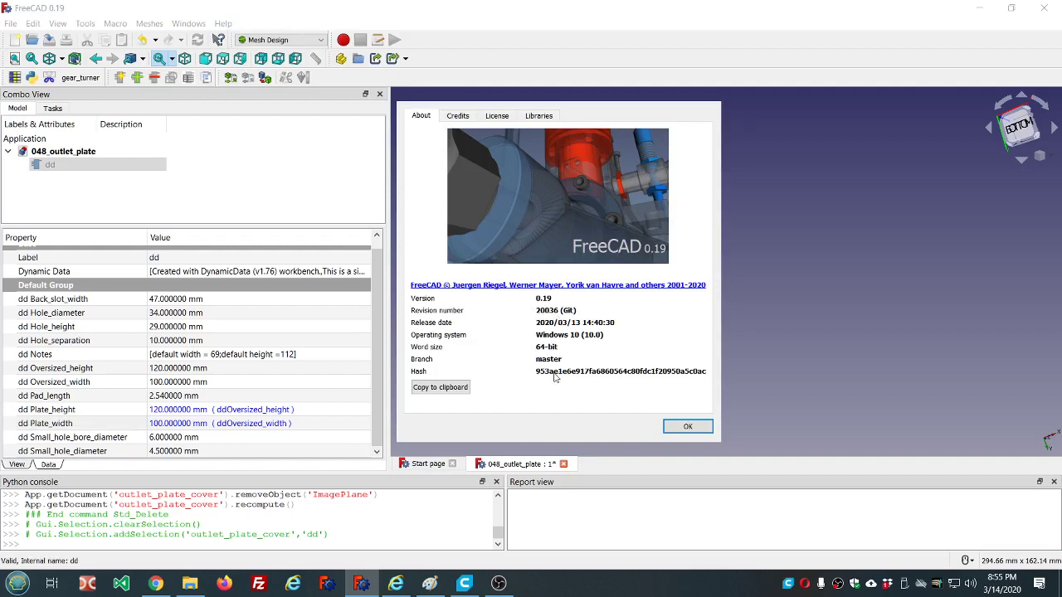
click(689, 427)
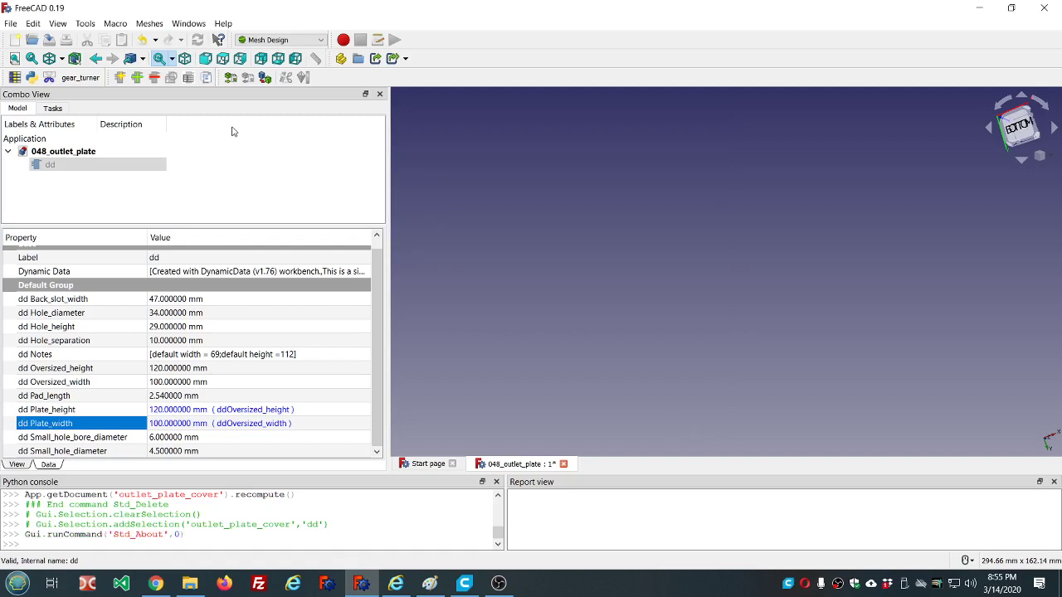
- Switch to the Image workbench
click(320, 40)
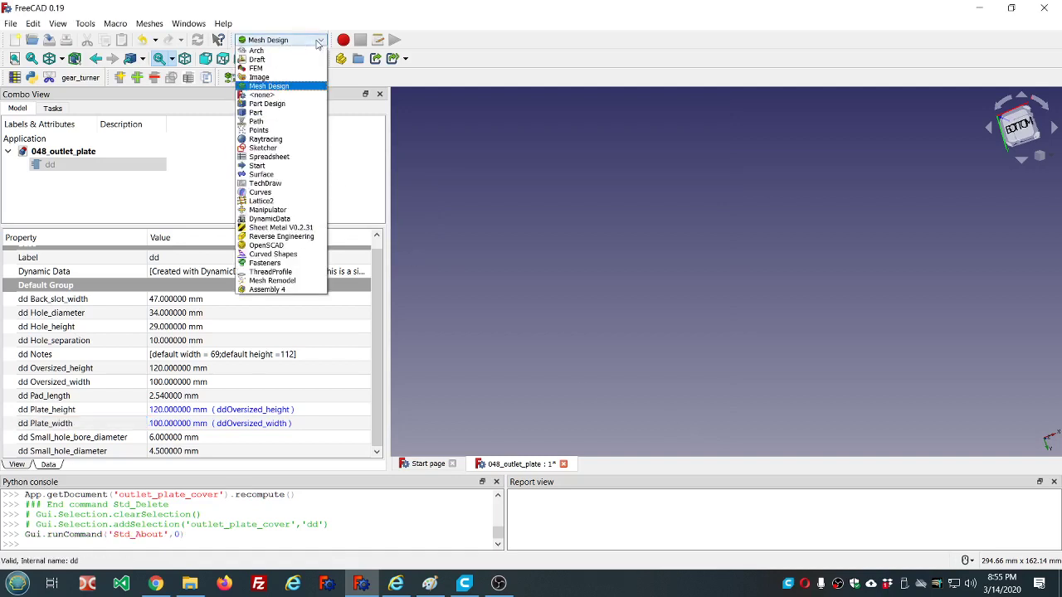
click(271, 104)
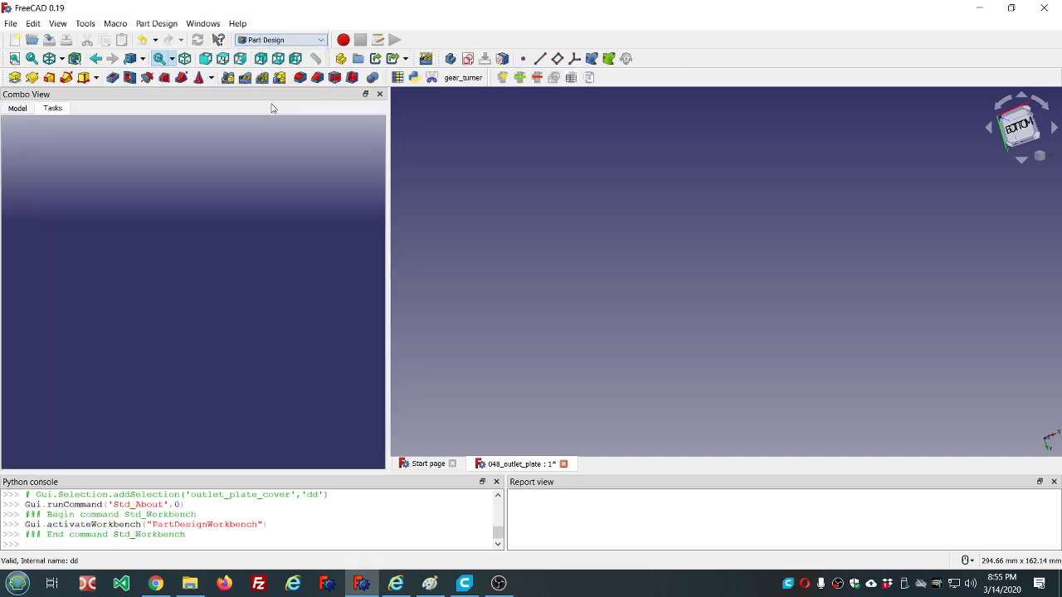
click(320, 42)
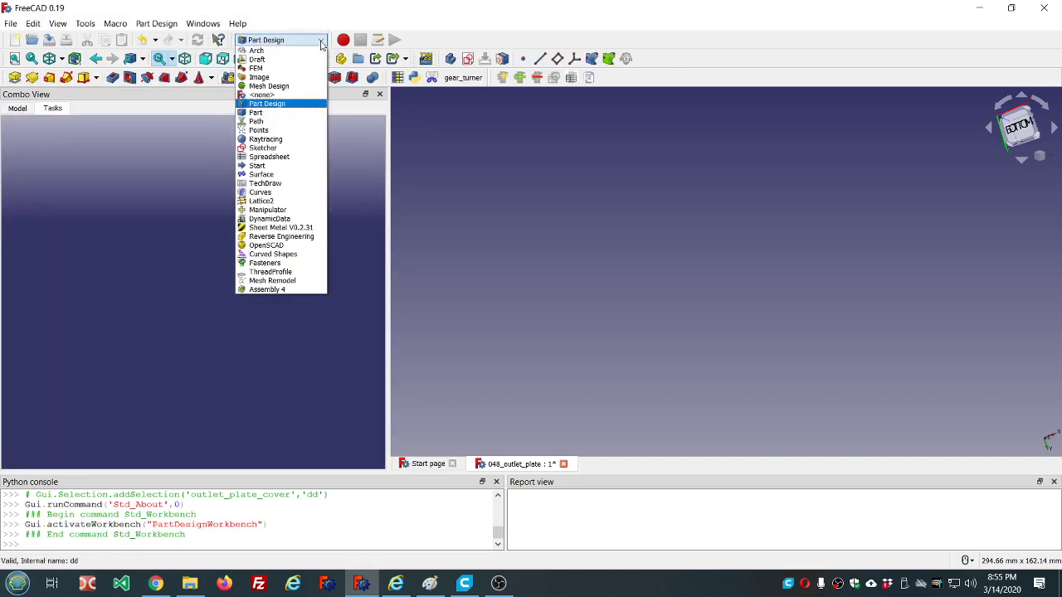
click(259, 77)
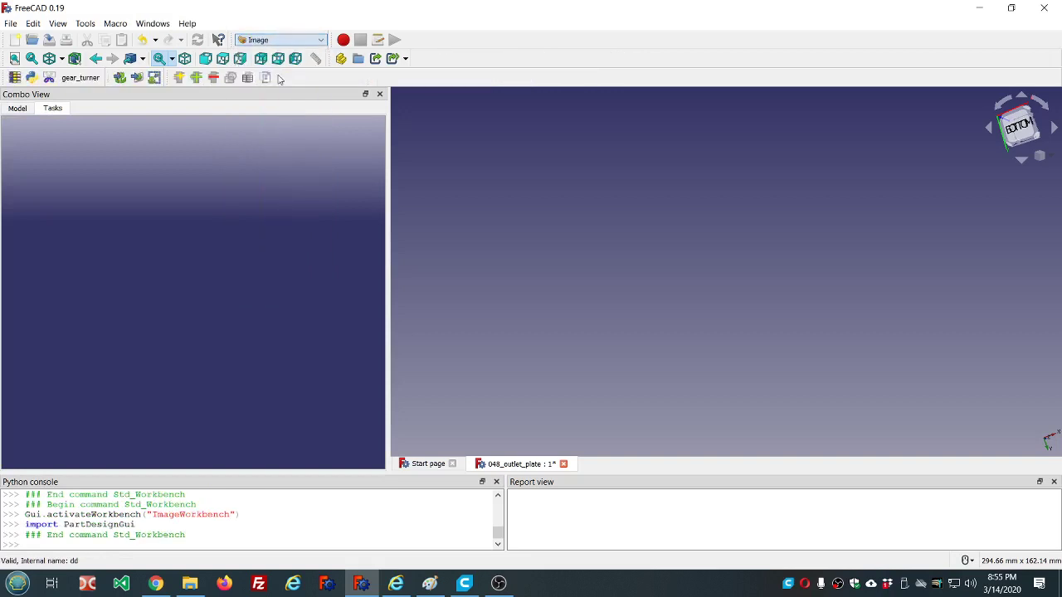
- Create an image plane from light_plate_front.png in Documents on the XY-Plane with an offset of -1 mm
click(137, 79)
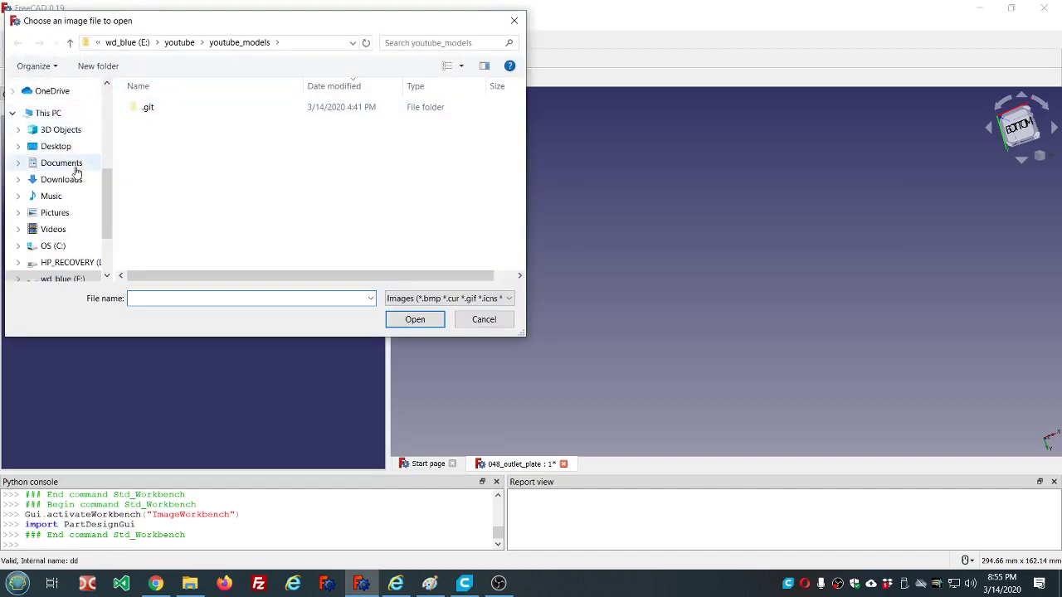
click(76, 170)
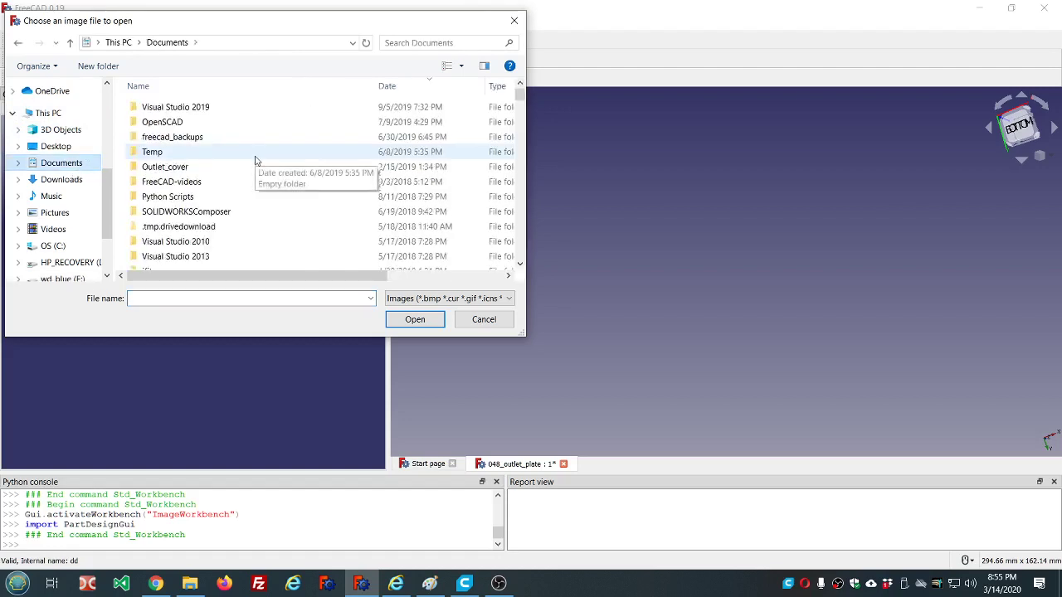
scroll(255, 160, down, 3)
scroll(257, 133, down, 8)
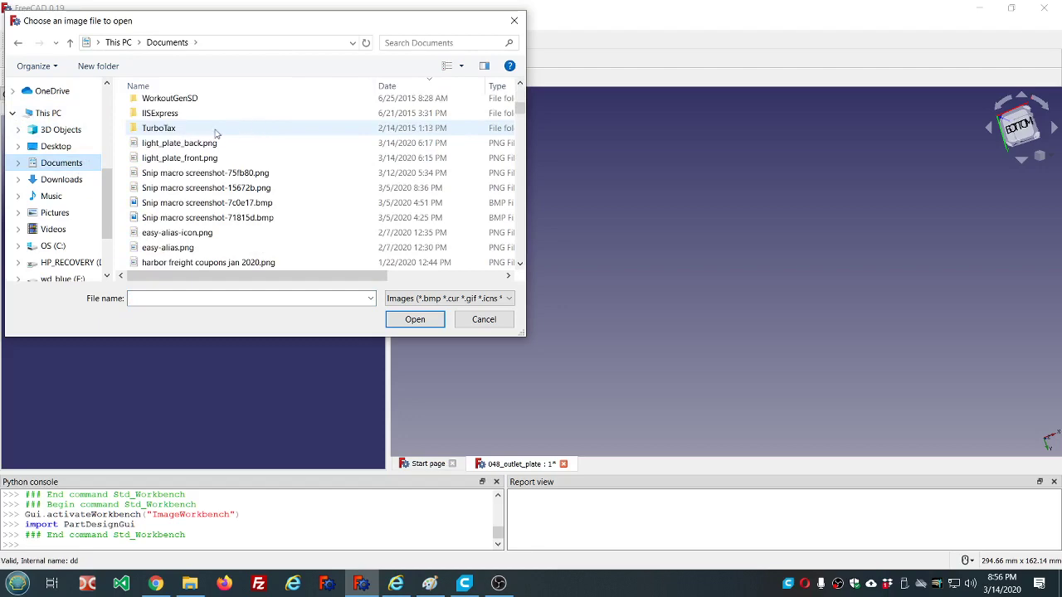
click(179, 157)
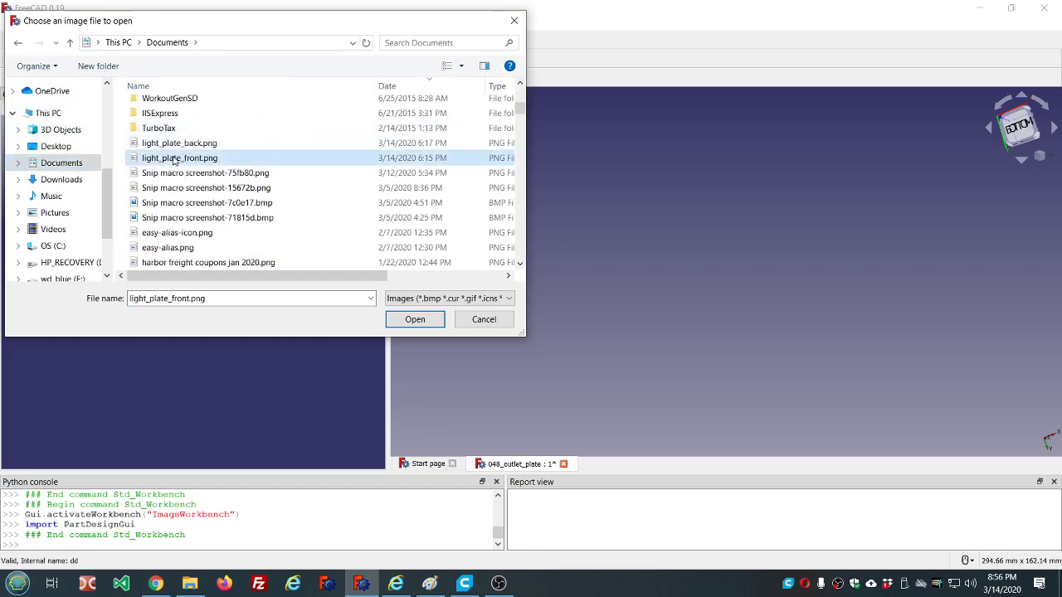
click(416, 318)
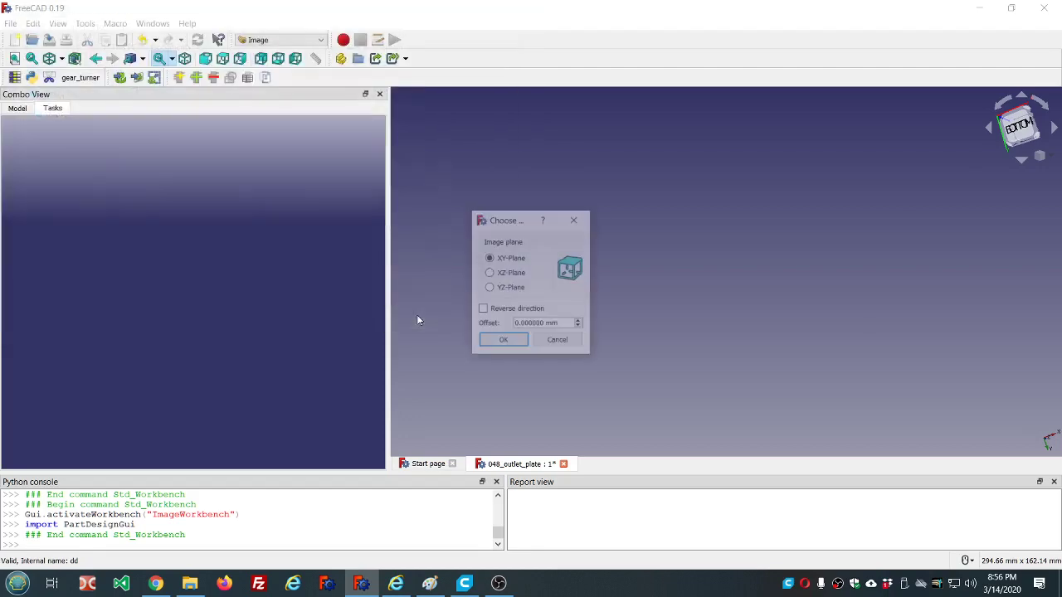
click(579, 328)
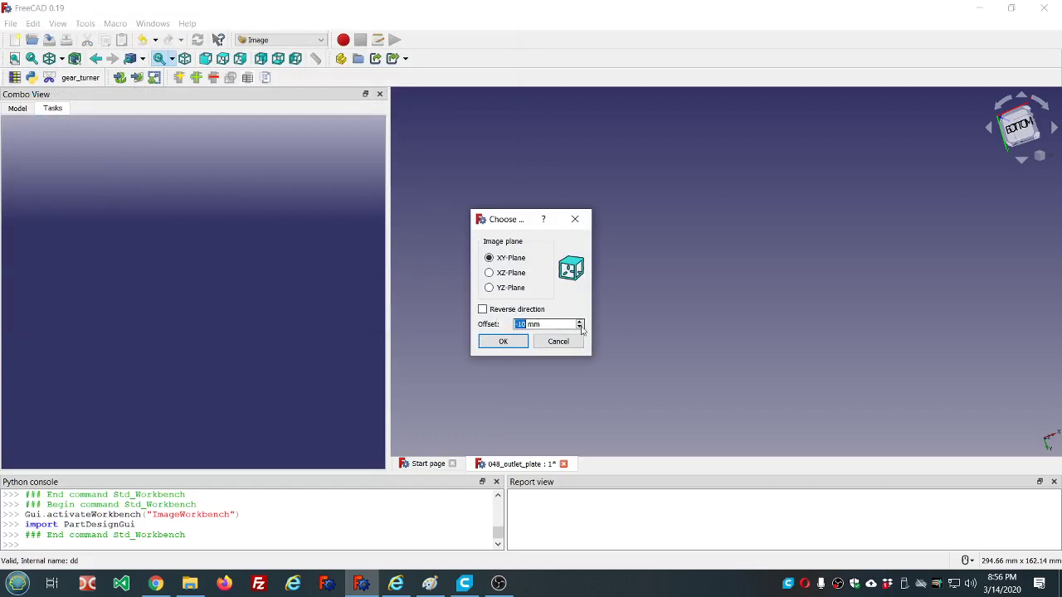
text(-1)
click(503, 341)
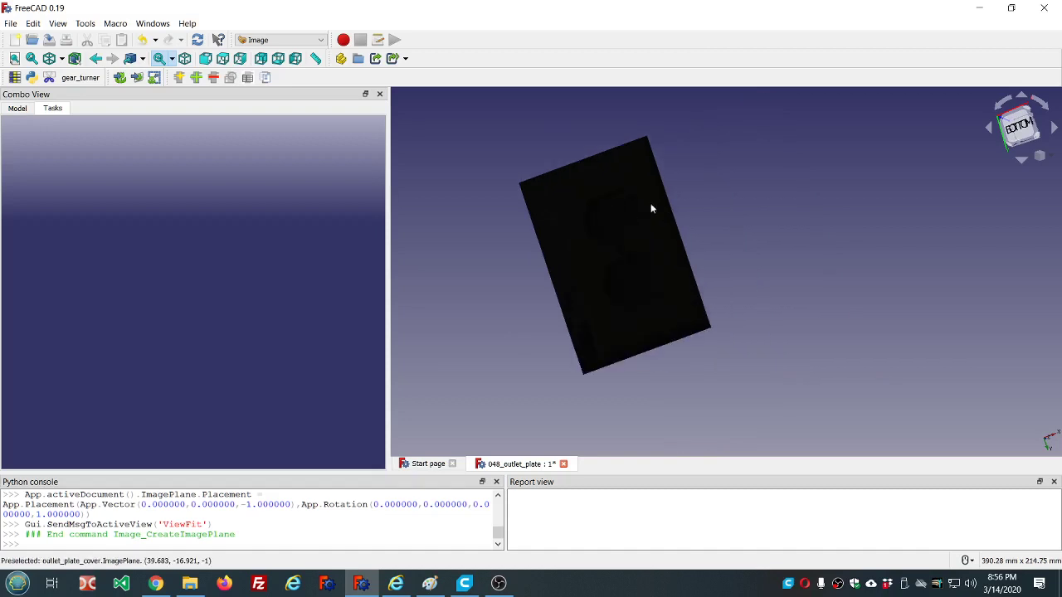
- Show the imported plate image from the top and display the dd object's full list of dimensions
click(223, 60)
scroll(551, 166, down, 5)
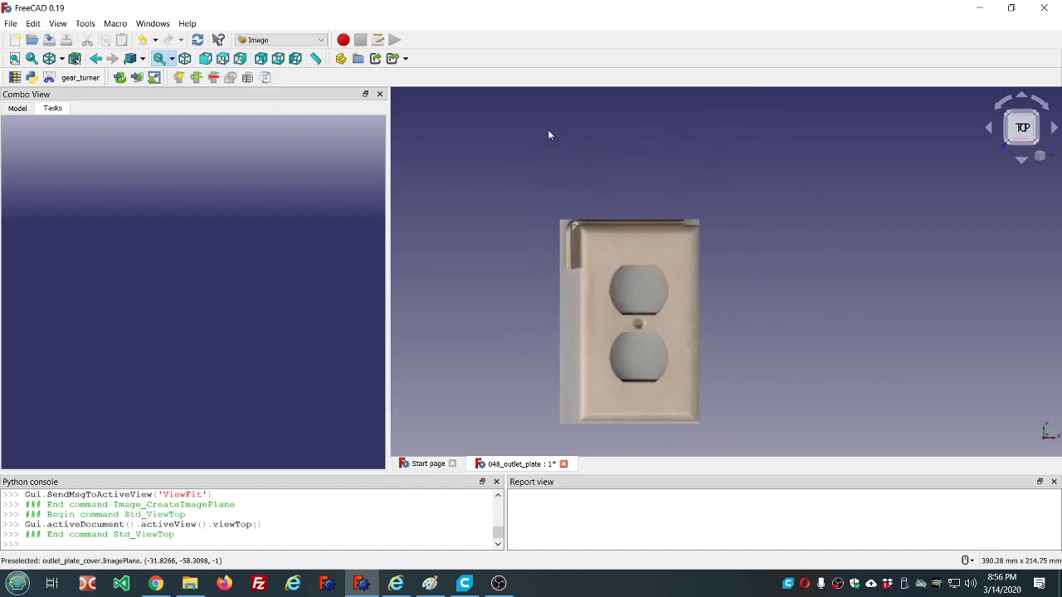
scroll(635, 283, up, 4)
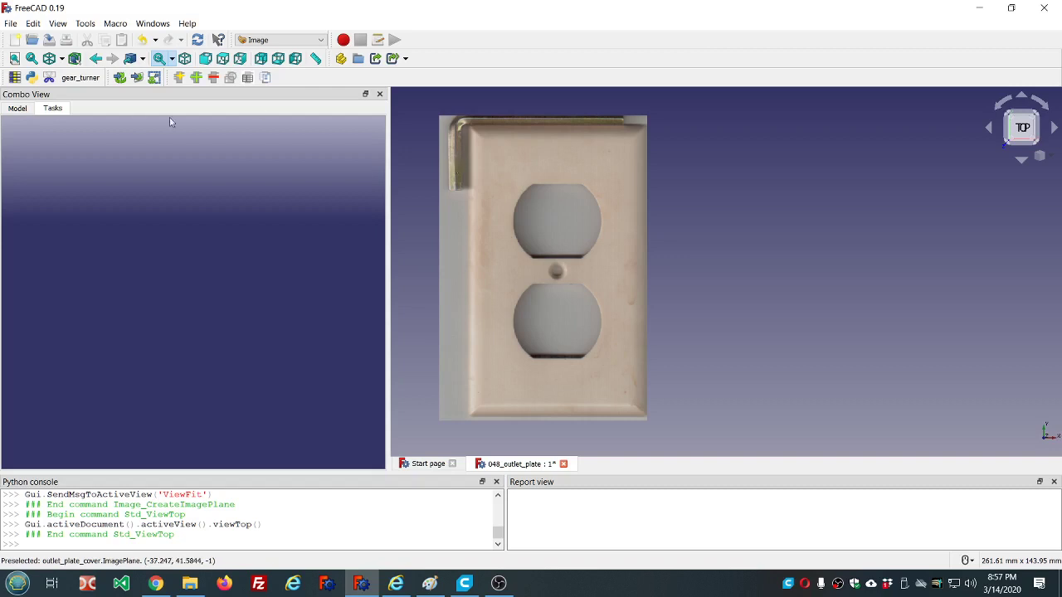
click(18, 109)
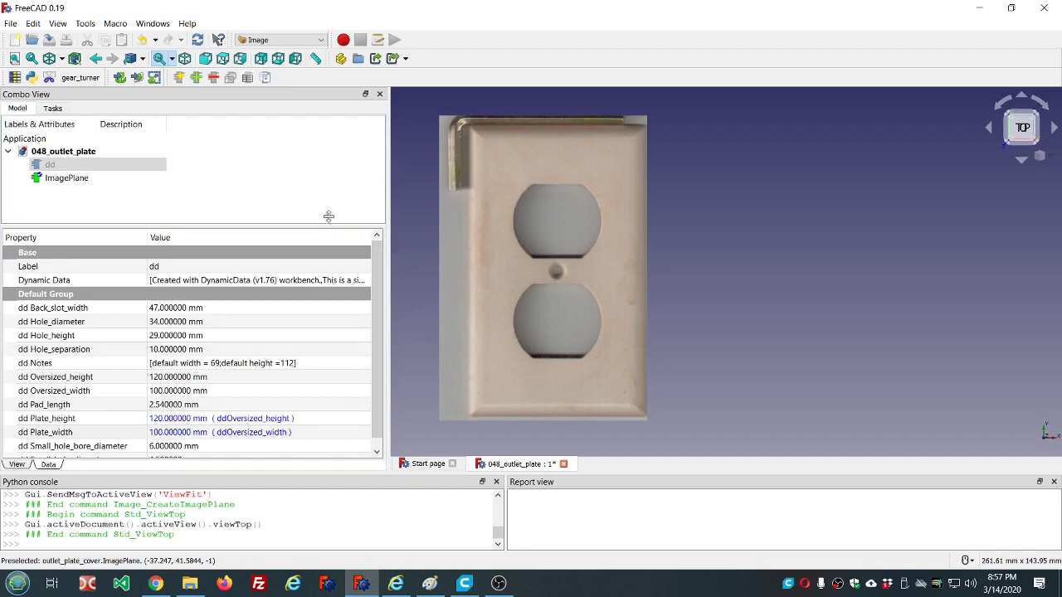
drag(332, 226, 336, 175)
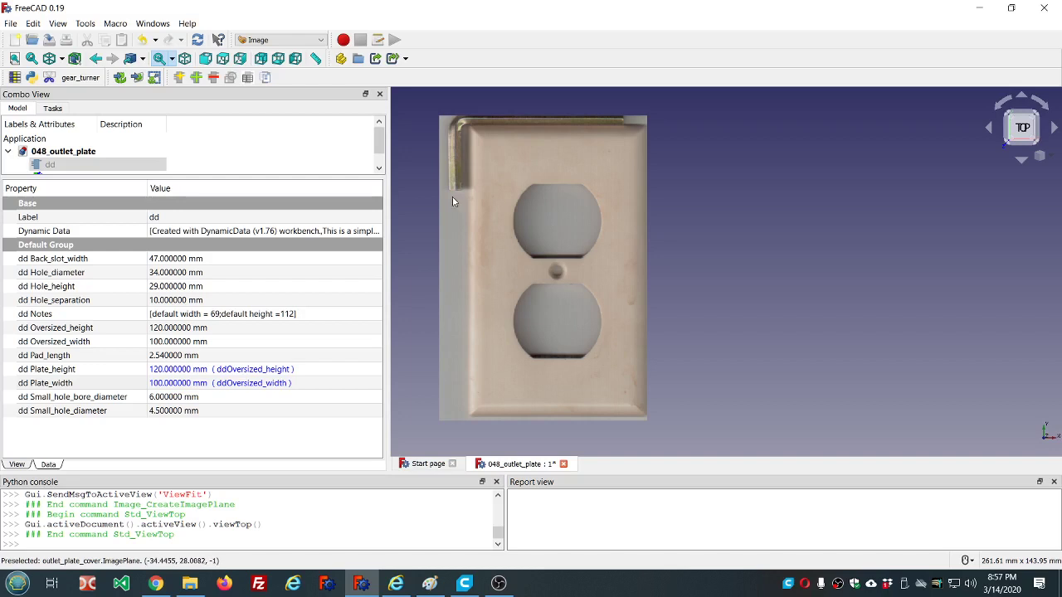
- Start image scaling with a 29 mm distance, marking the upper outlet hole's top and bottom edges as reference points
click(154, 79)
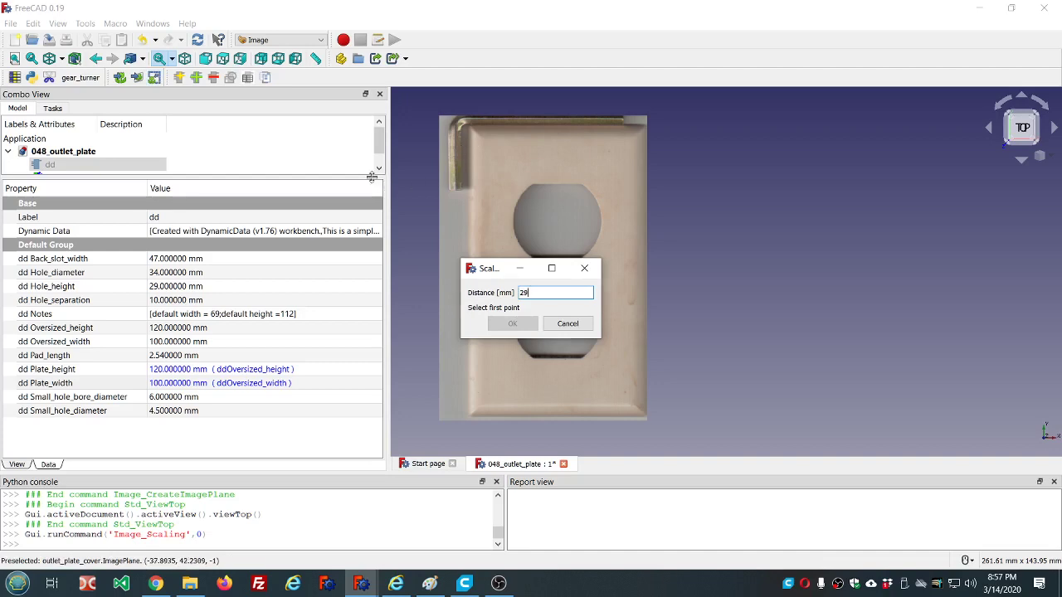
drag(372, 178, 372, 197)
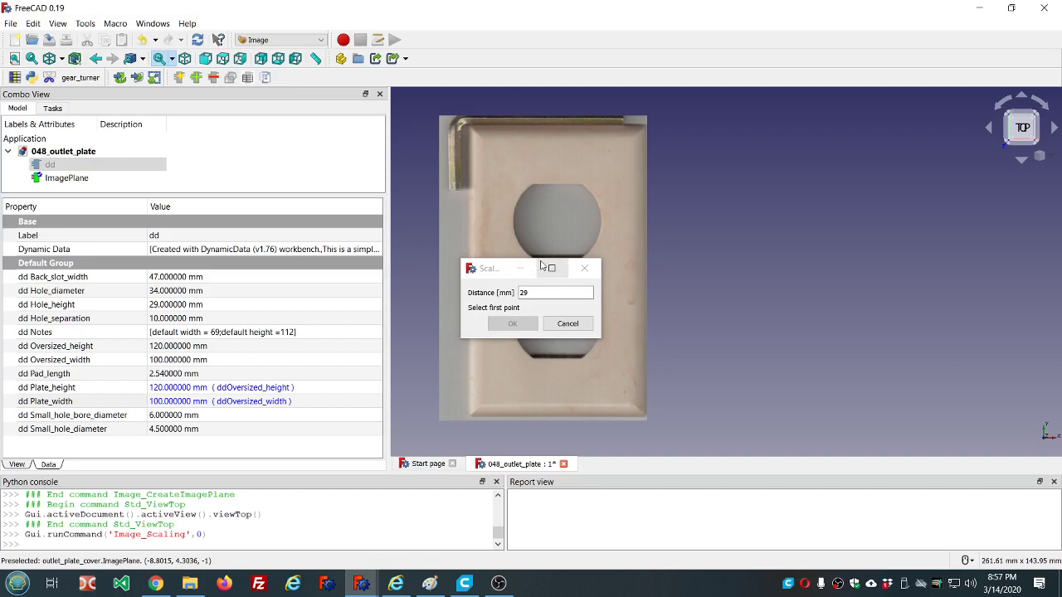
drag(492, 268, 678, 247)
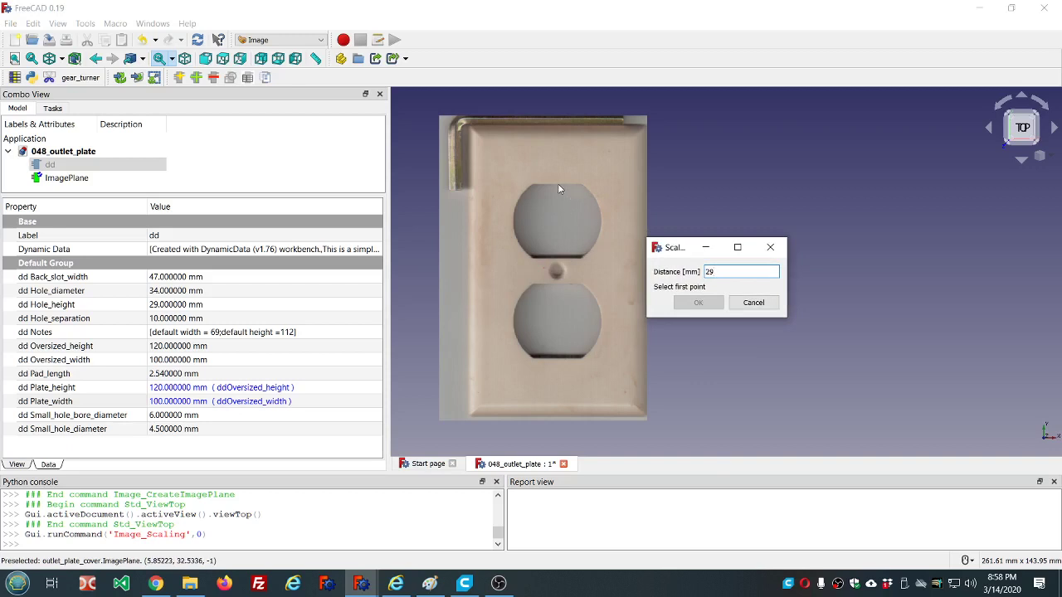
scroll(558, 189, up, 6)
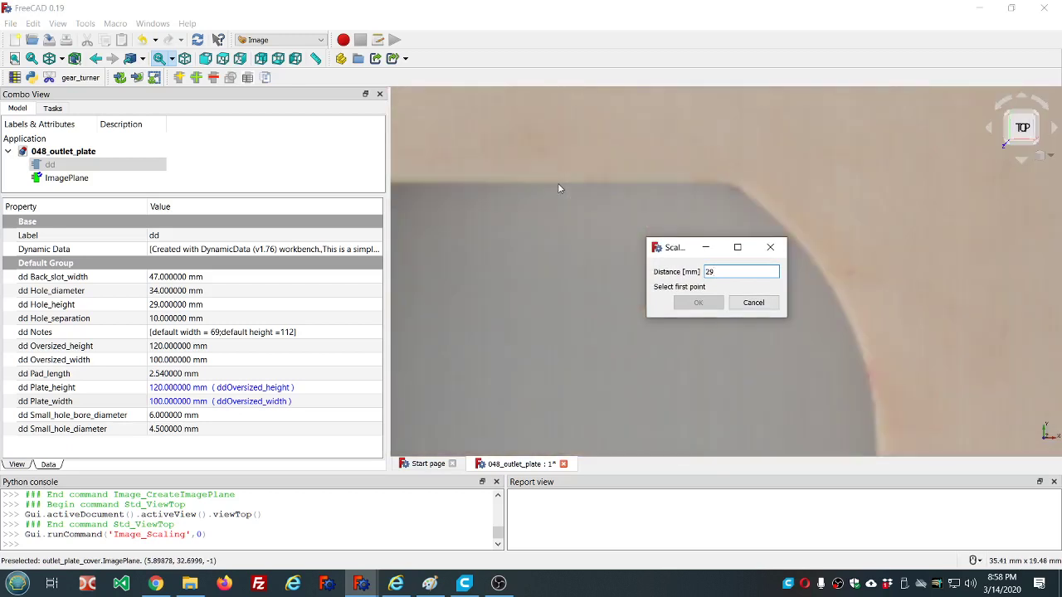
click(558, 188)
scroll(558, 188, down, 6)
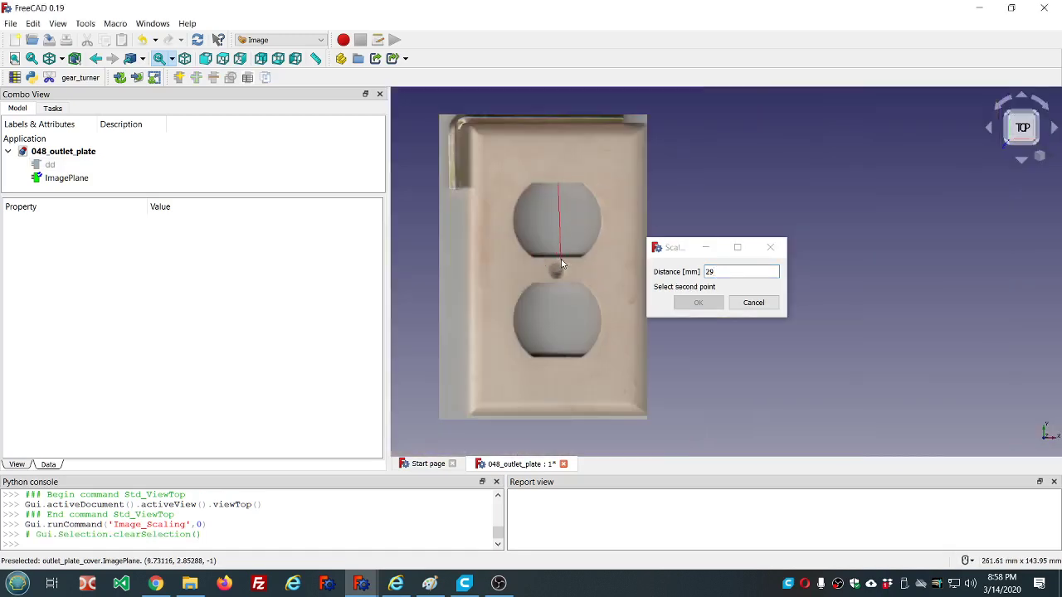
scroll(561, 264, up, 4)
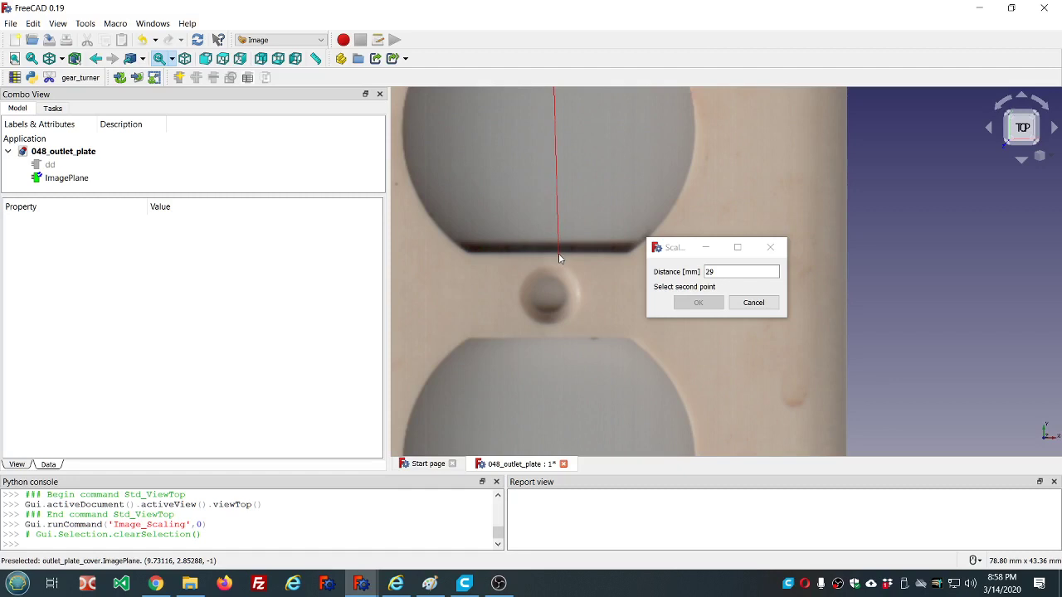
scroll(558, 253, down, 3)
scroll(555, 255, up, 3)
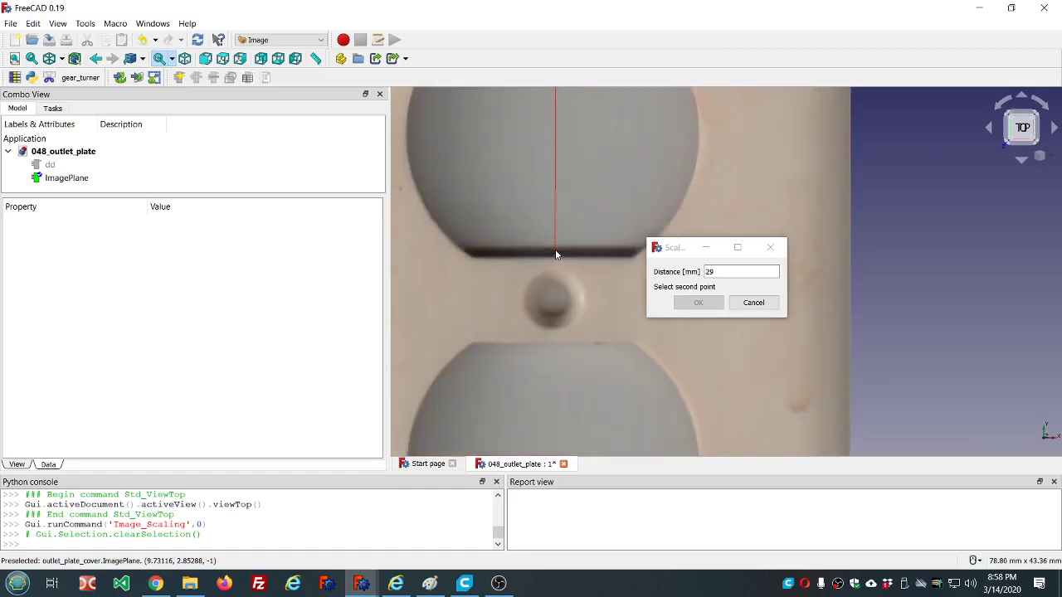
click(556, 257)
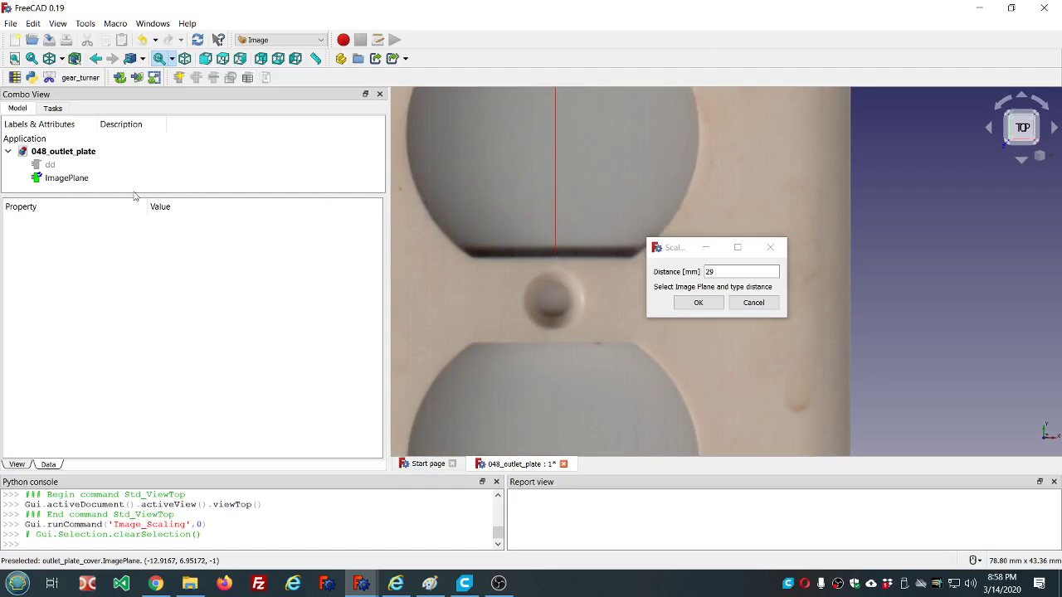
- Apply the scaling to ImagePlane and inspect the resized plate image
click(86, 178)
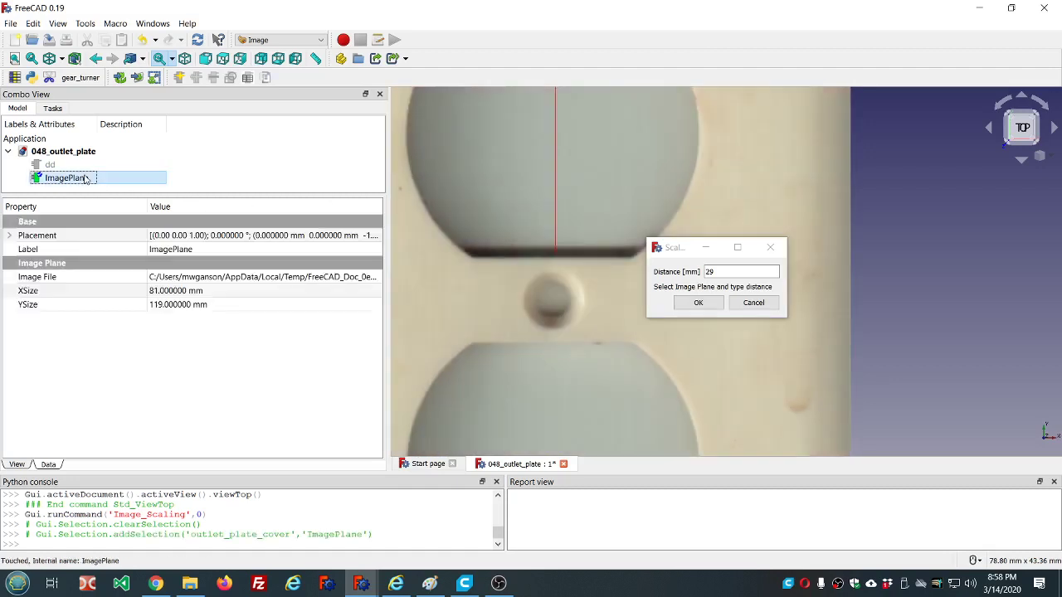
click(699, 304)
scroll(919, 254, up, 4)
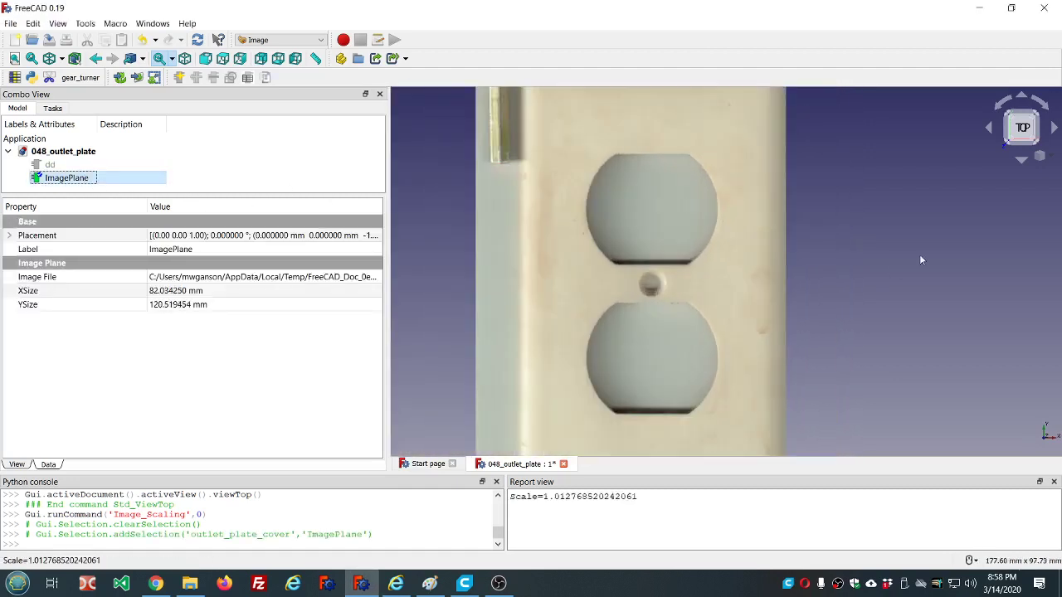
scroll(919, 254, down, 4)
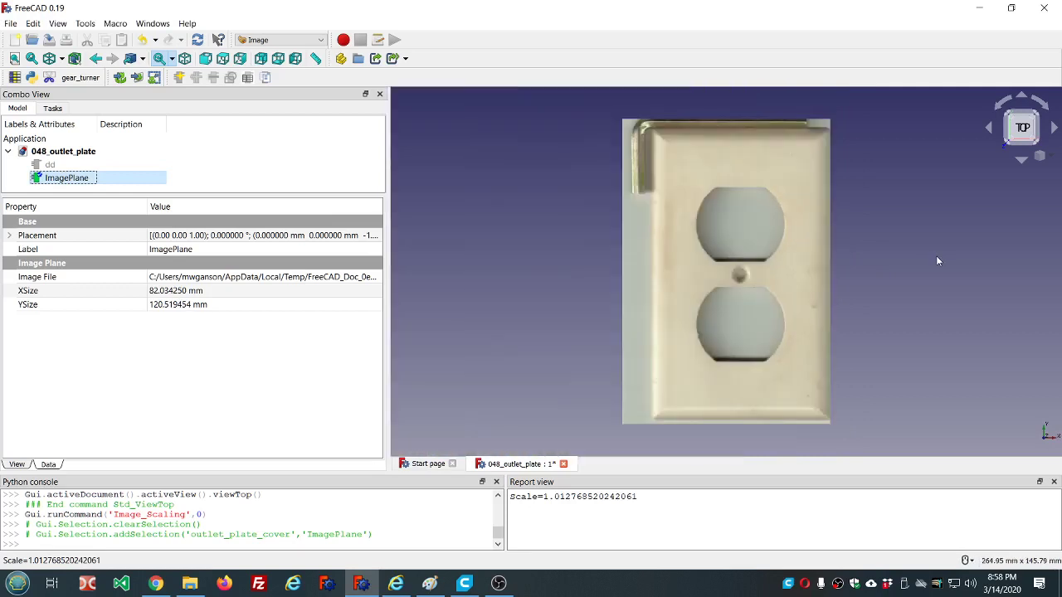
scroll(954, 260, up, 2)
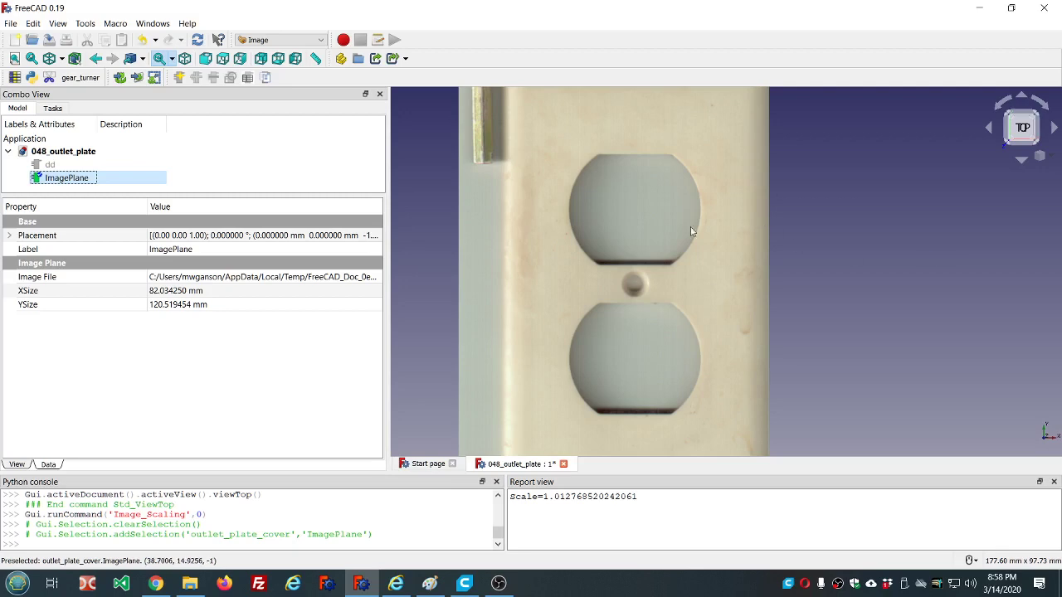
- Switch to the Part Design workbench
click(314, 42)
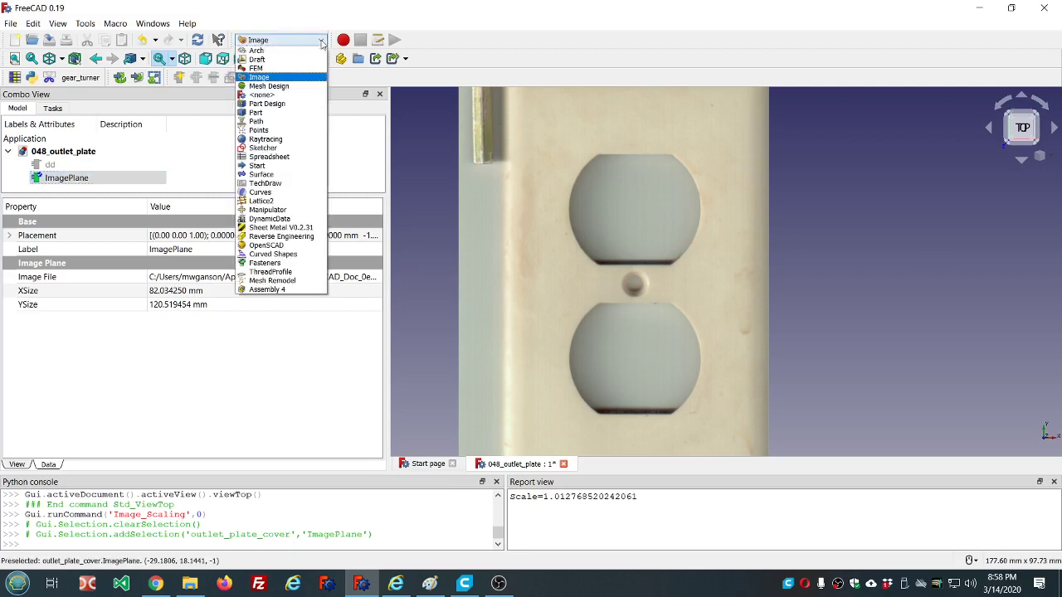
click(274, 104)
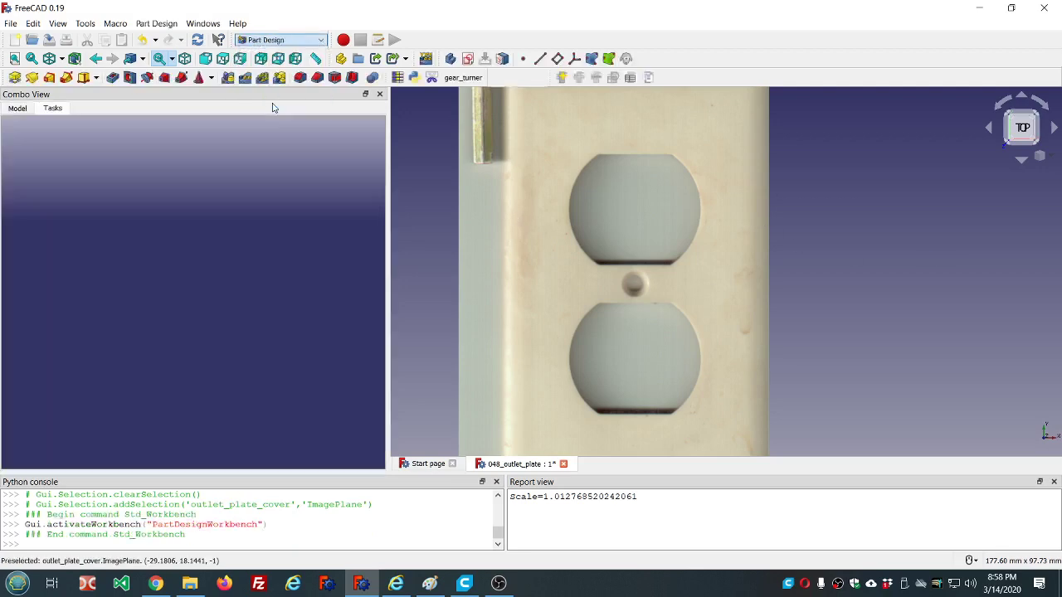
- Create a new sketch on the XY plane in a new body
click(18, 110)
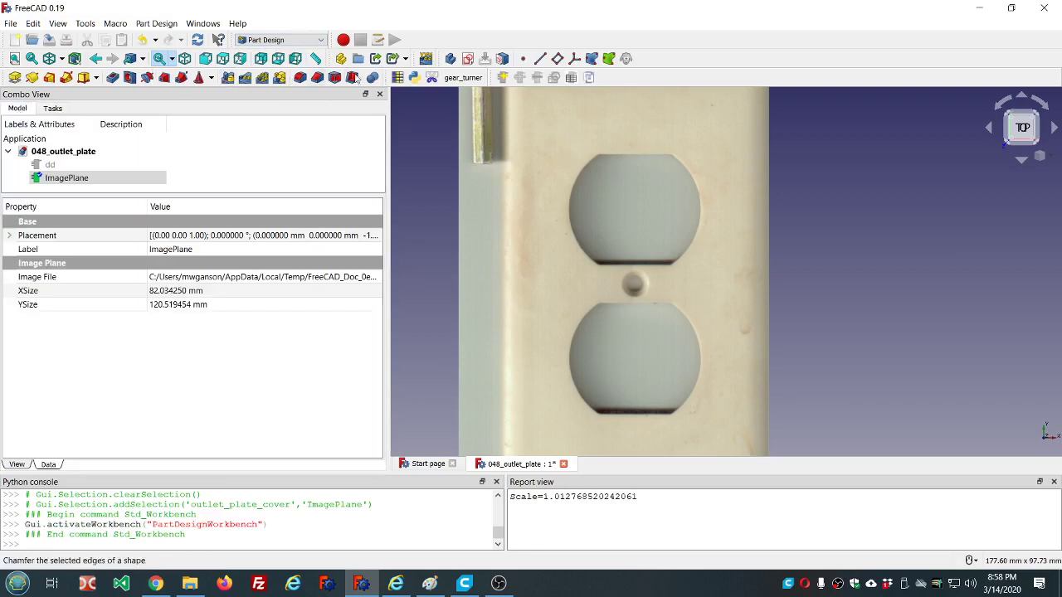
click(468, 59)
click(54, 185)
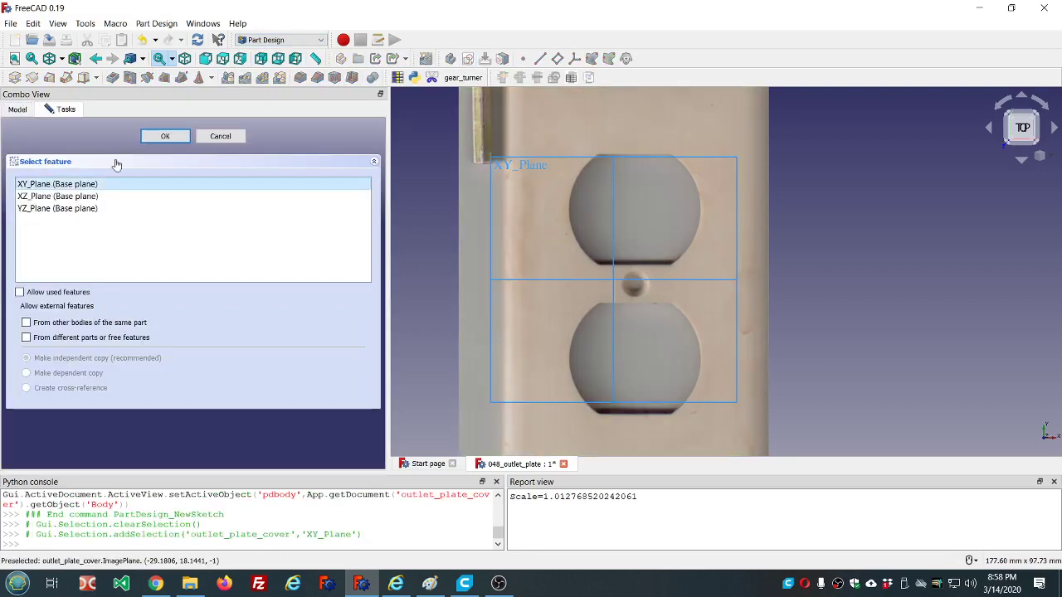
click(166, 137)
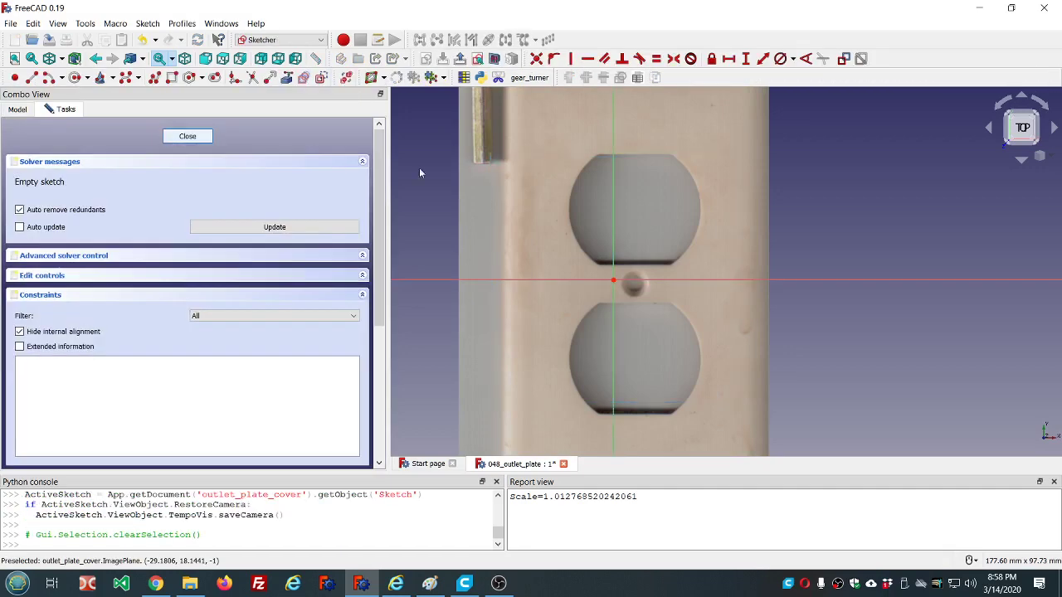
- Shift ImagePlane horizontally to centre the screw hole on the sketch's vertical axis, setting its x position to -5.5 mm
scroll(490, 161, down, 1)
scroll(605, 262, up, 1)
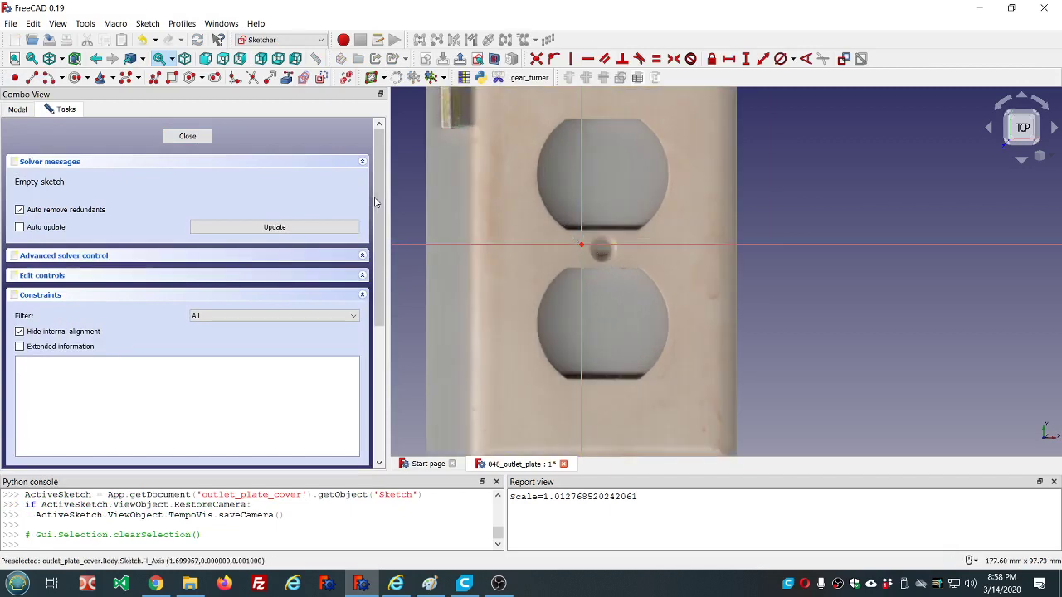
click(16, 110)
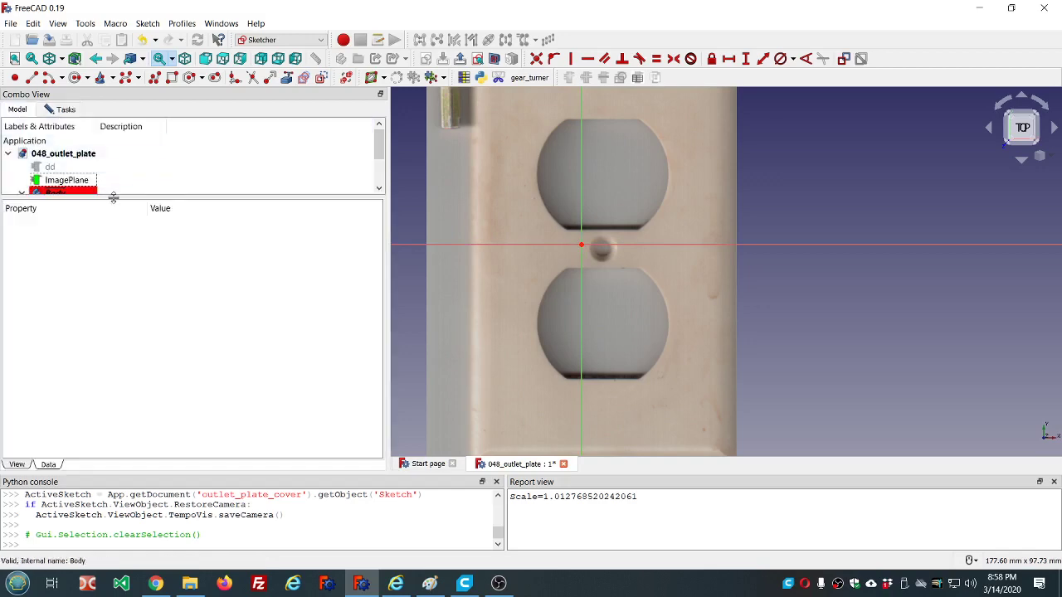
drag(113, 196, 116, 310)
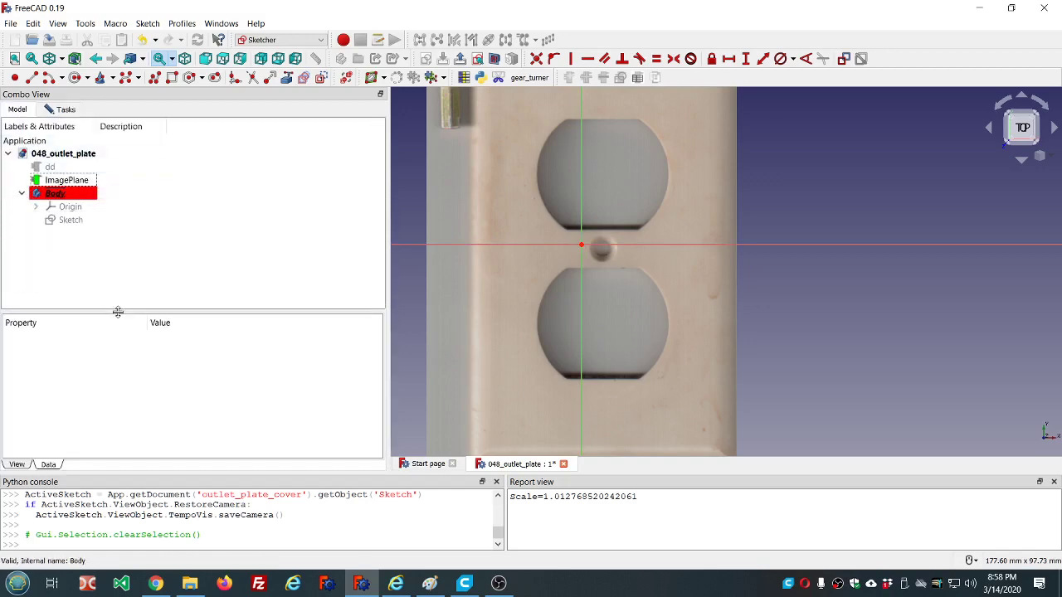
click(65, 180)
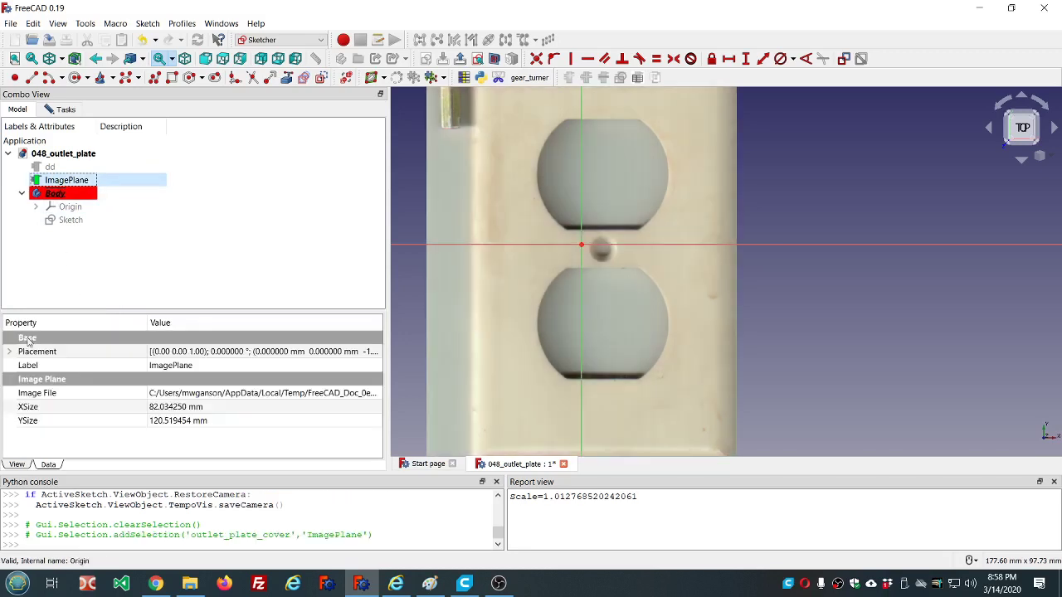
click(9, 352)
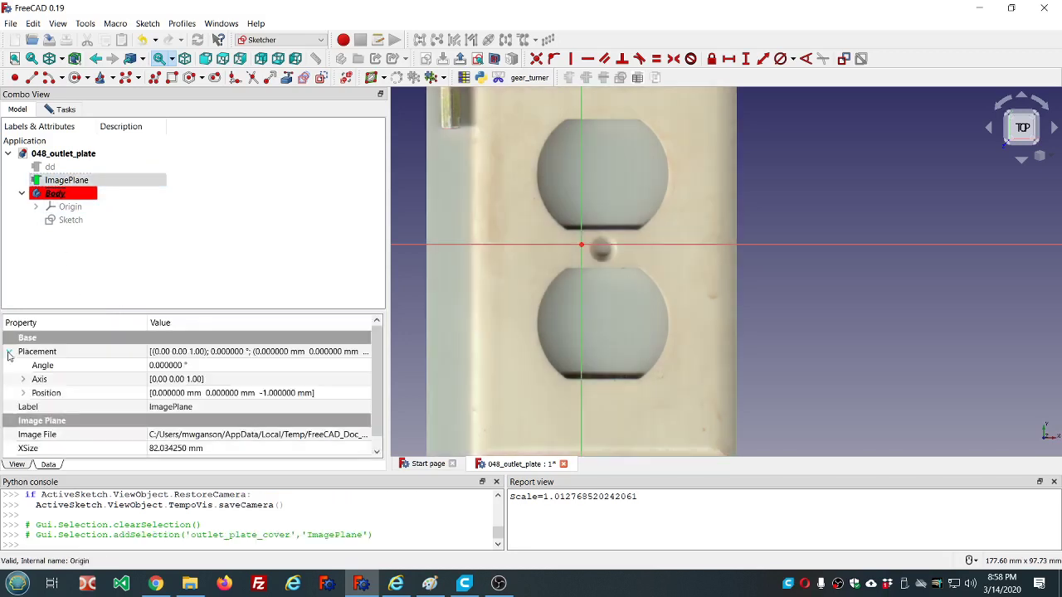
click(23, 394)
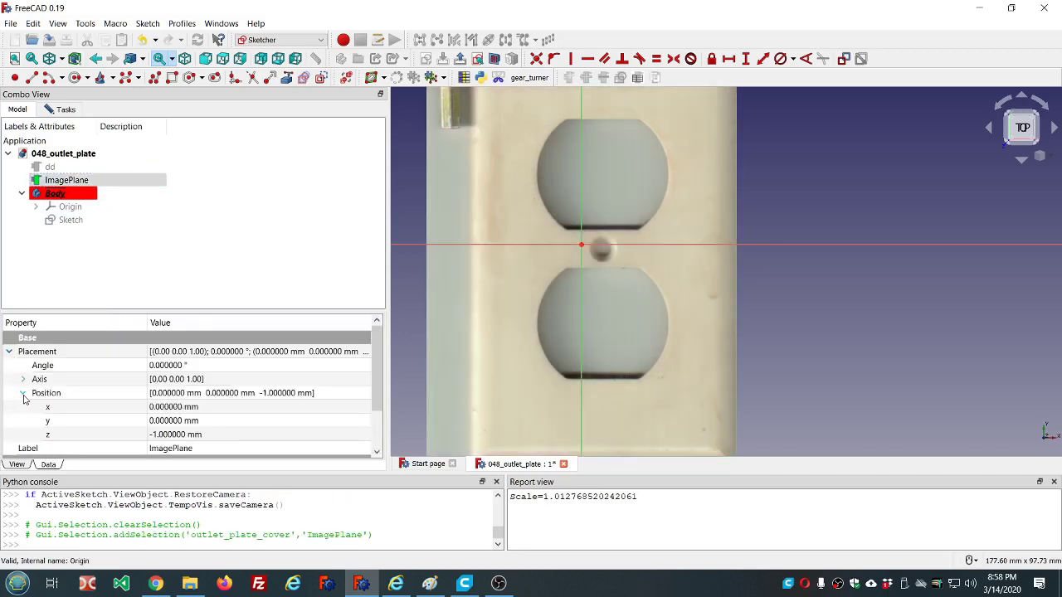
click(243, 408)
scroll(244, 408, down, 5)
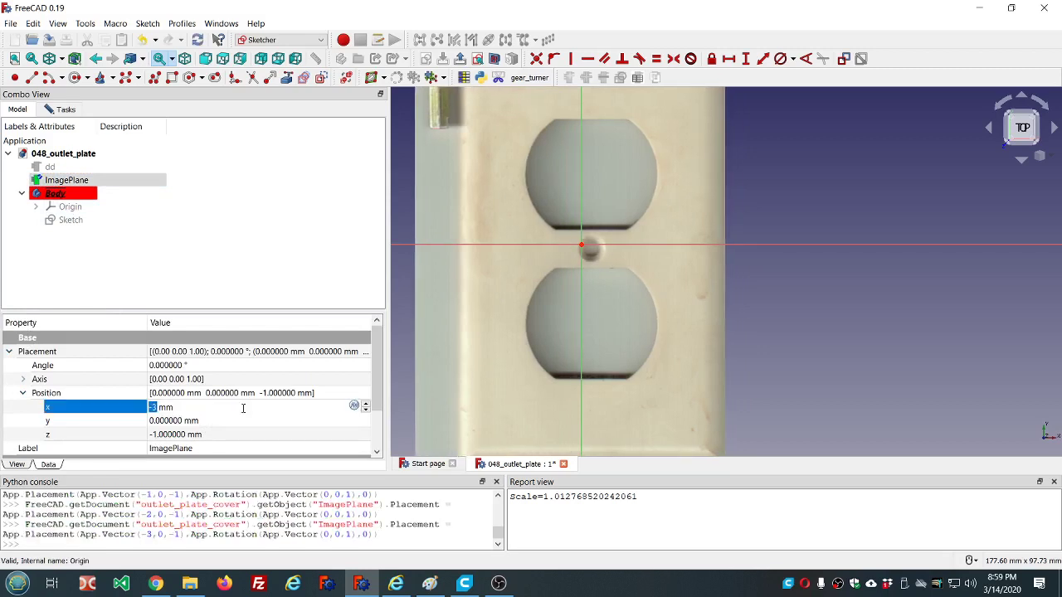
scroll(243, 407, down, 1)
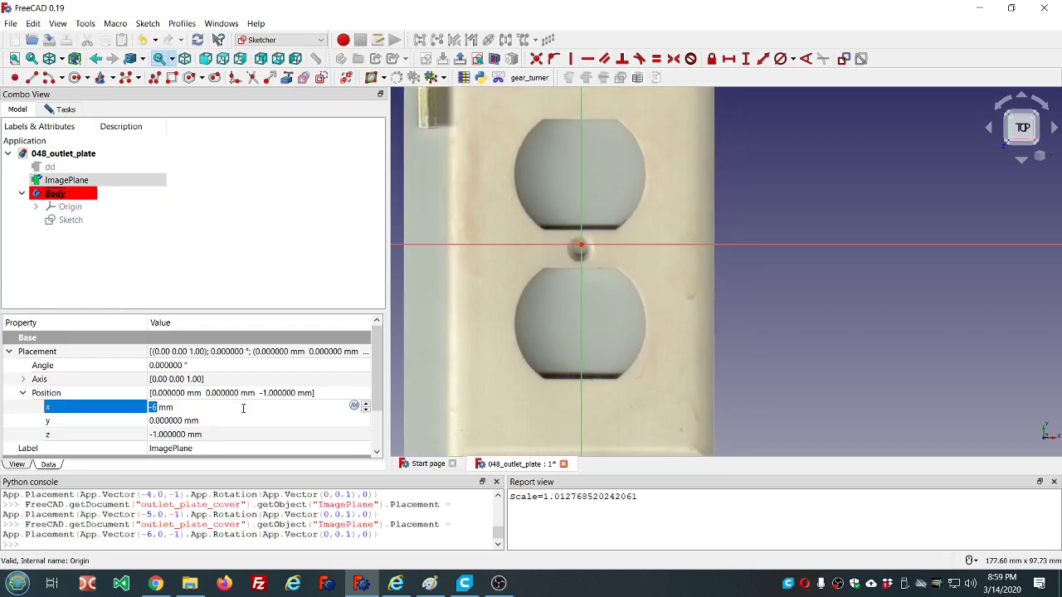
scroll(243, 407, up, 1)
scroll(243, 407, down, 1)
scroll(243, 408, up, 1)
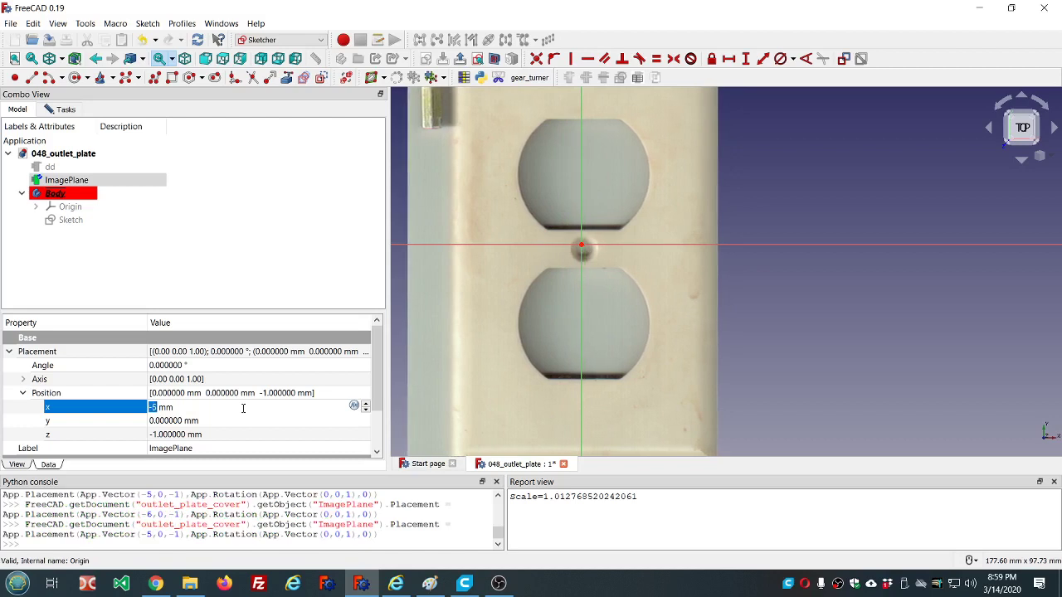
text(-5.5)
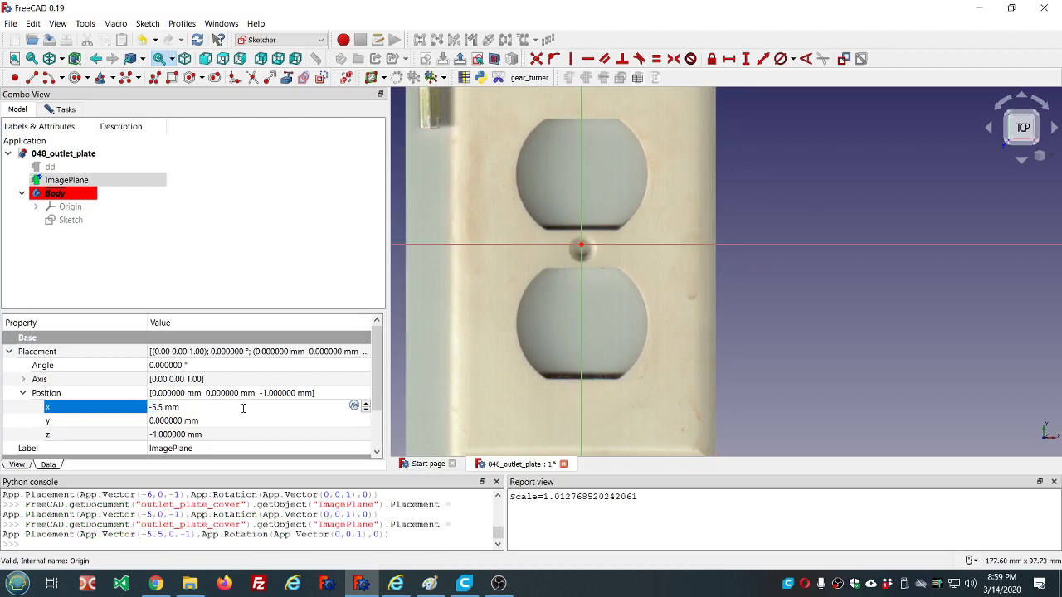
- Set ImagePlane's y position to 1 mm and check the screw hole's alignment with the sketch origin
click(235, 422)
scroll(235, 422, down, 1)
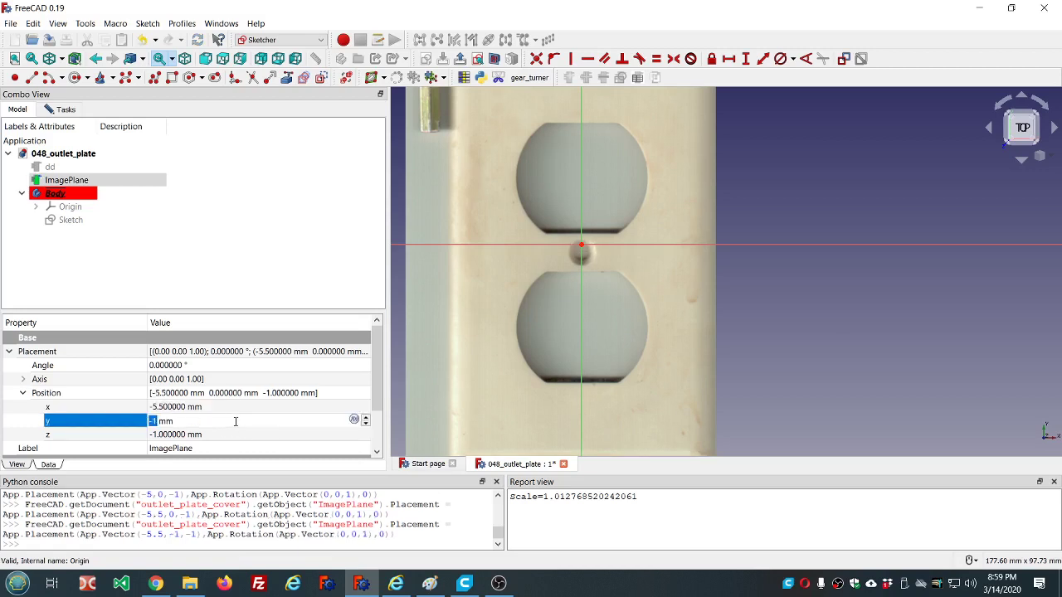
scroll(235, 421, up, 2)
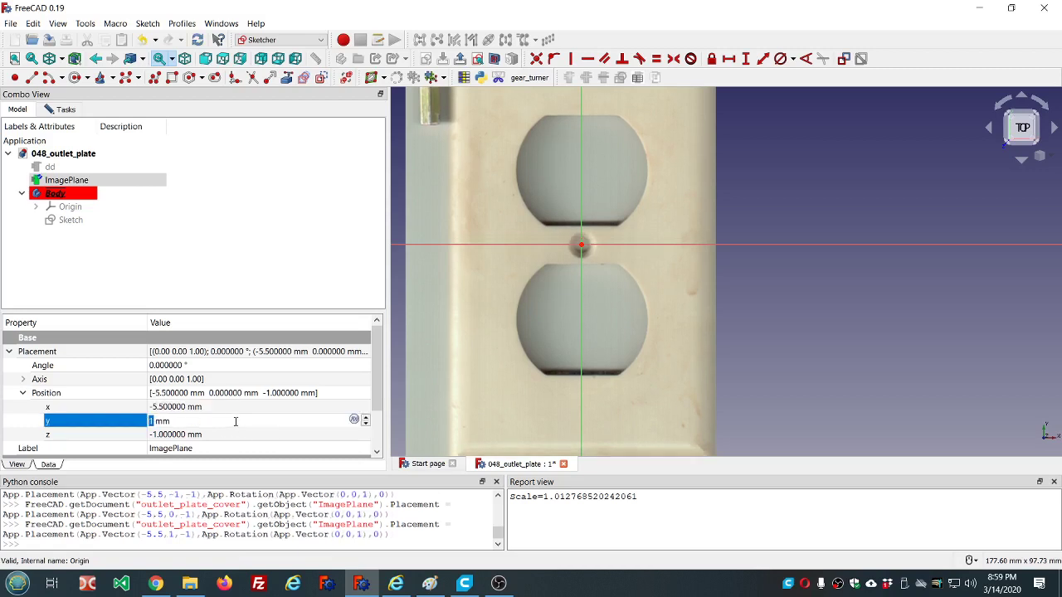
scroll(588, 242, up, 5)
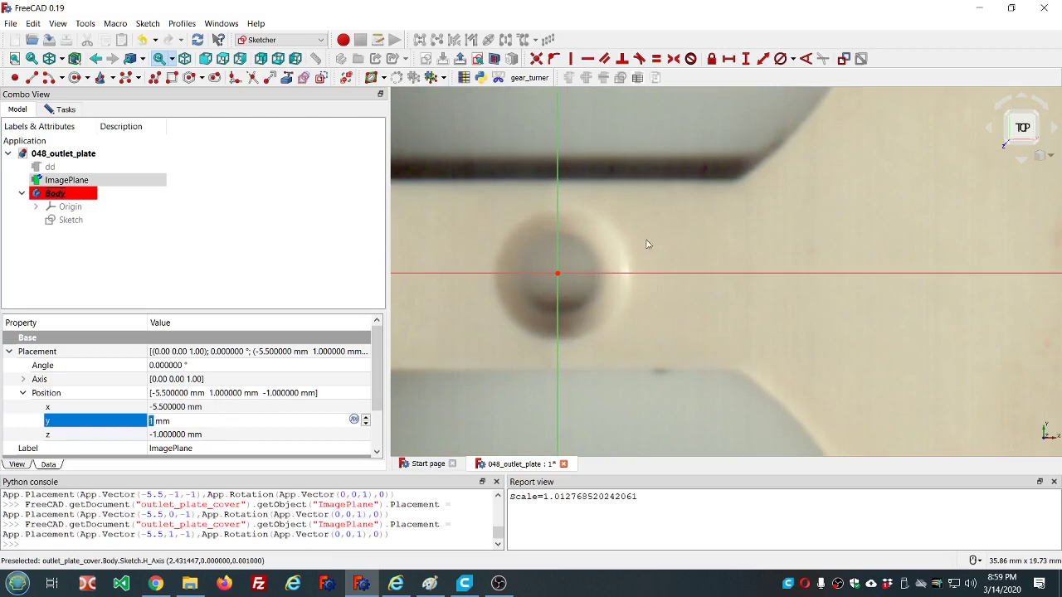
scroll(637, 250, down, 5)
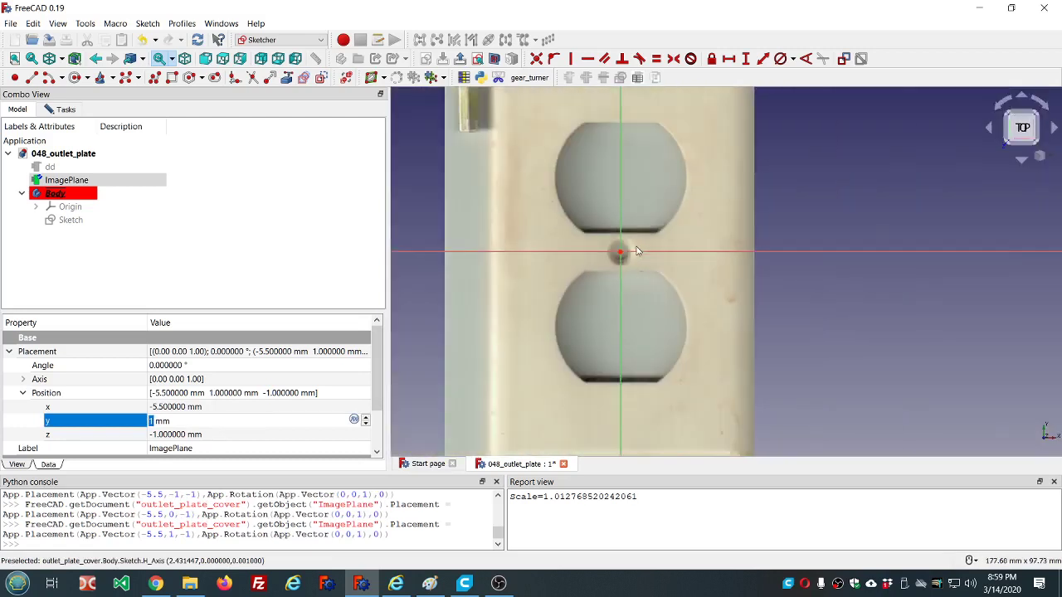
click(292, 240)
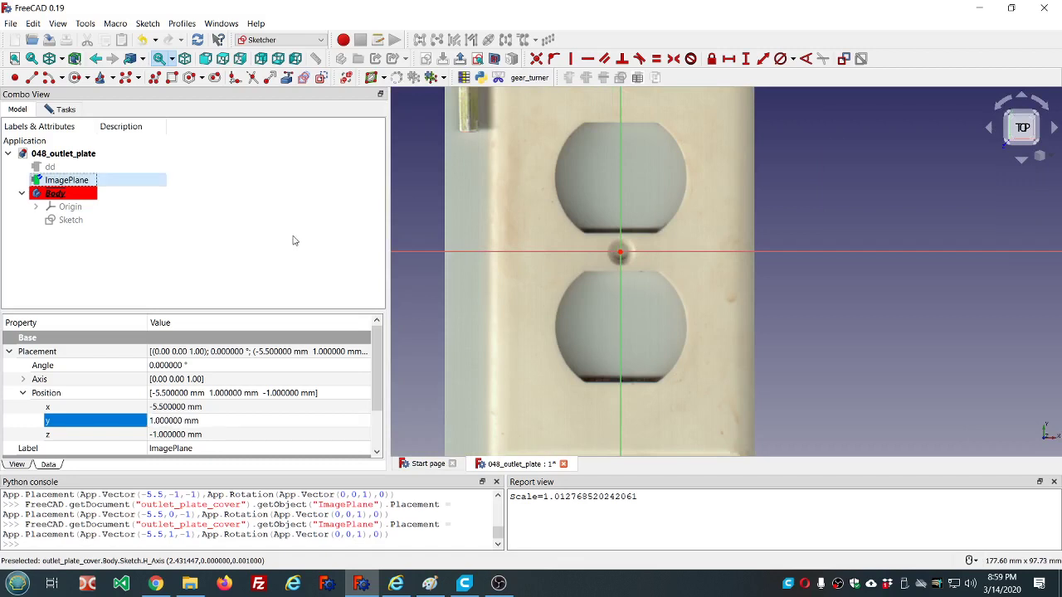
- Return to the editing tasks of the empty plate sketch
scroll(581, 232, down, 3)
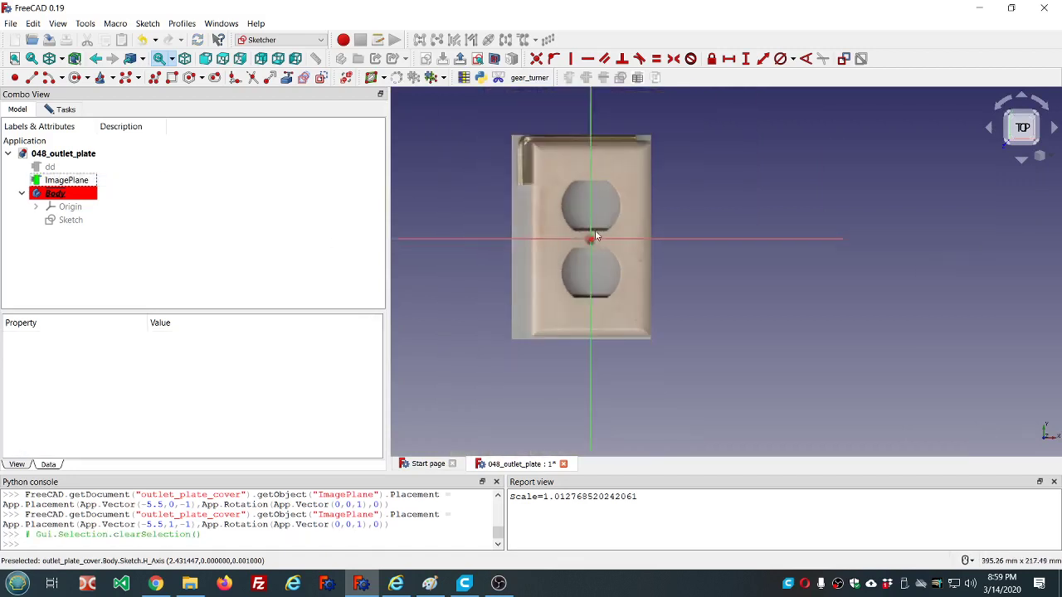
scroll(595, 232, up, 2)
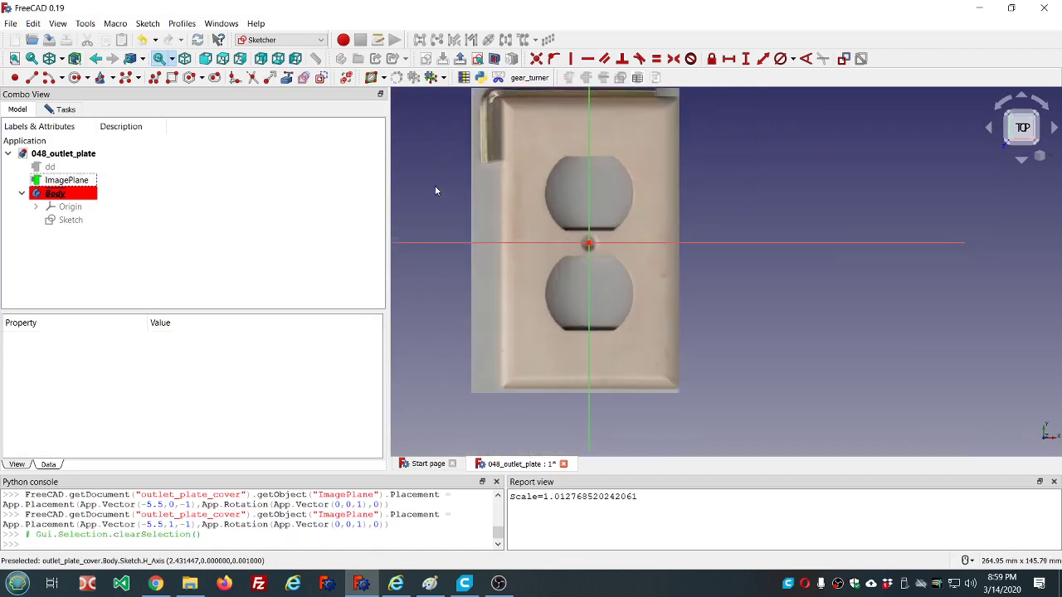
double_click(70, 220)
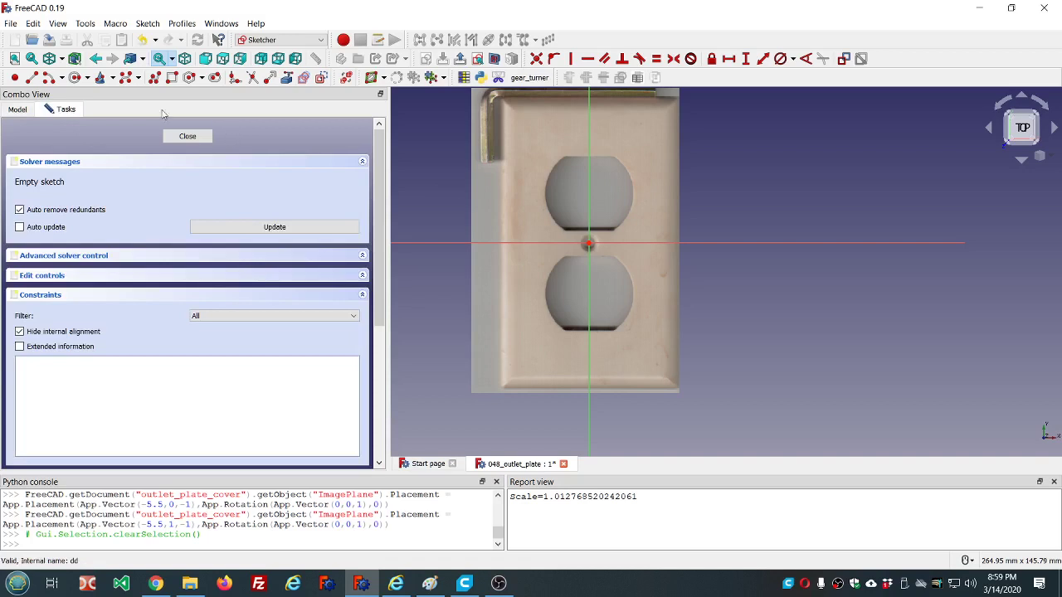
click(75, 78)
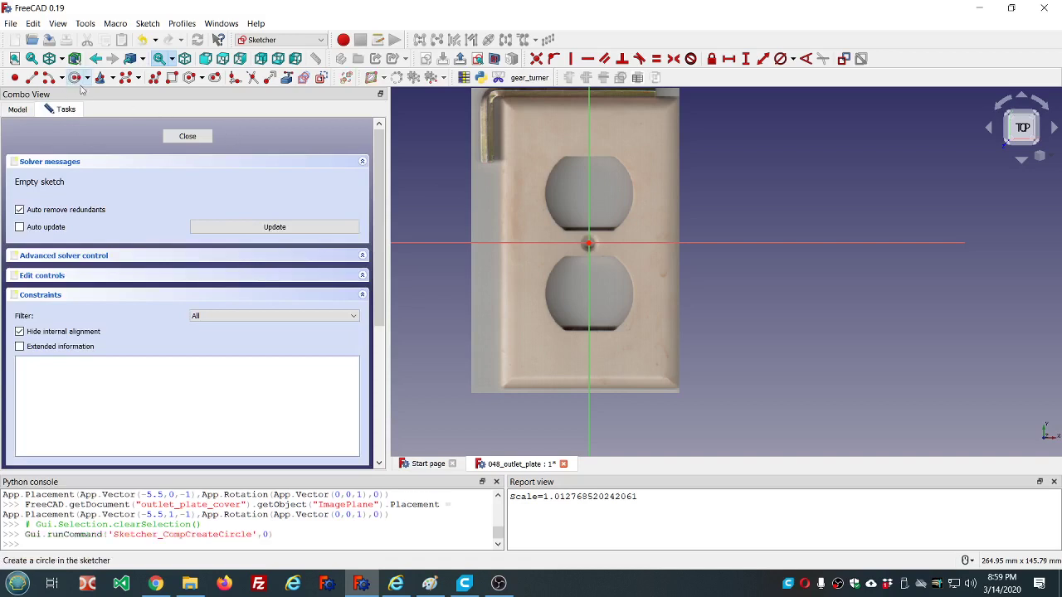
click(580, 242)
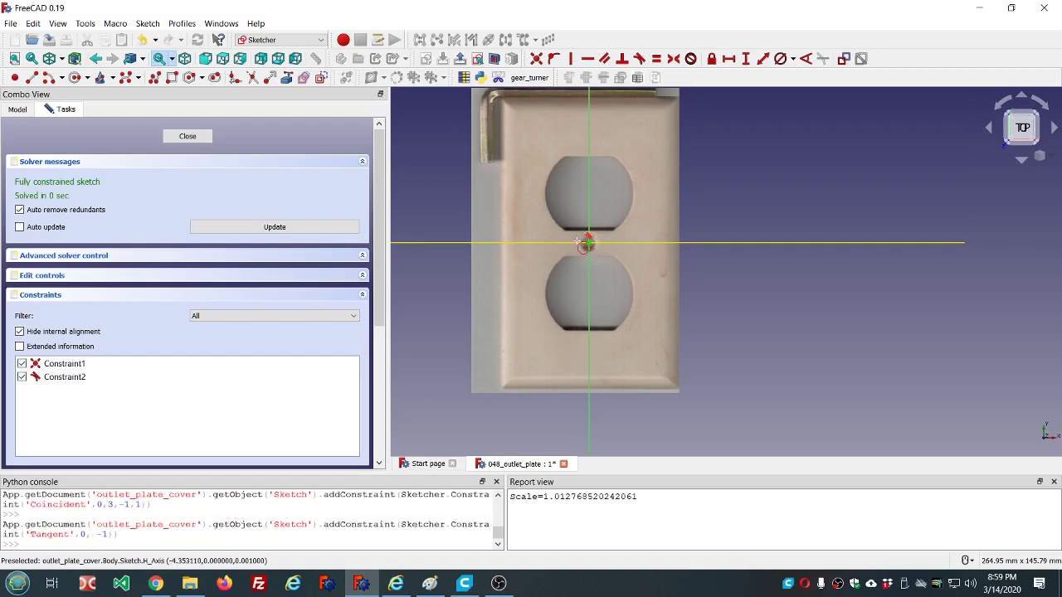
scroll(601, 235, up, 3)
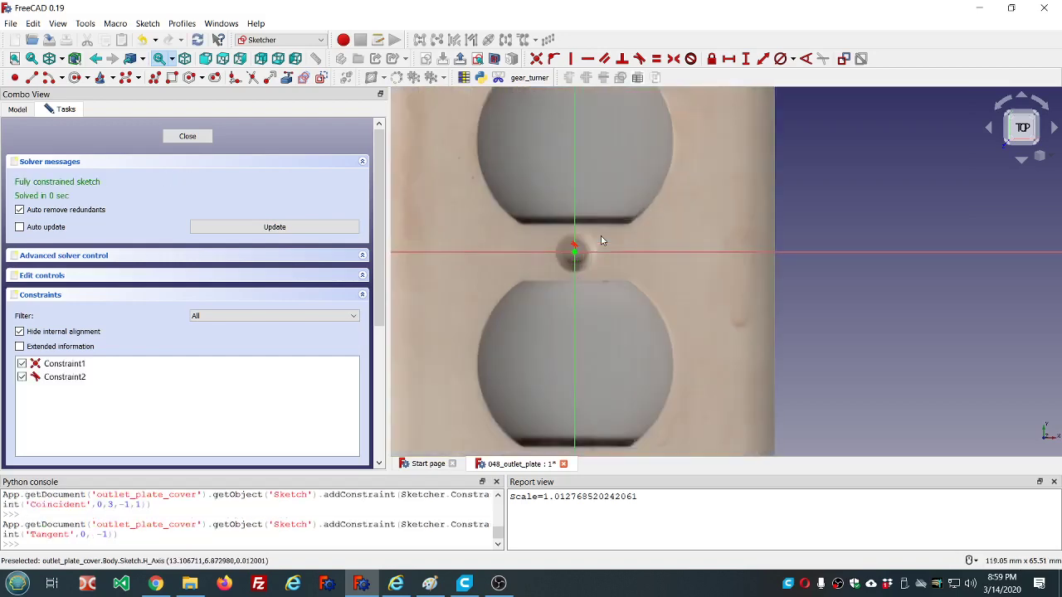
click(575, 249)
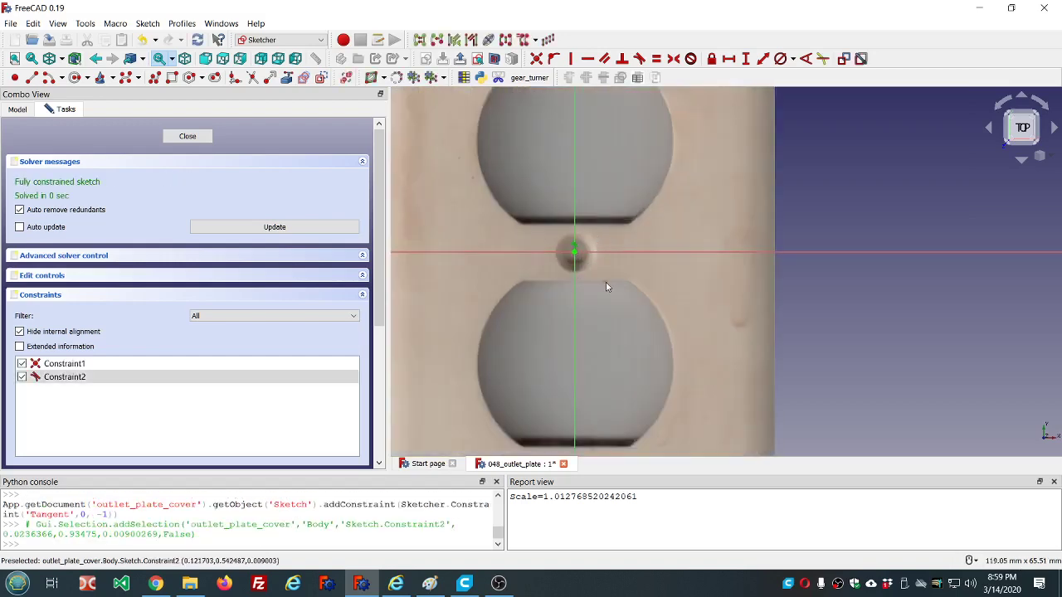
key(Delete)
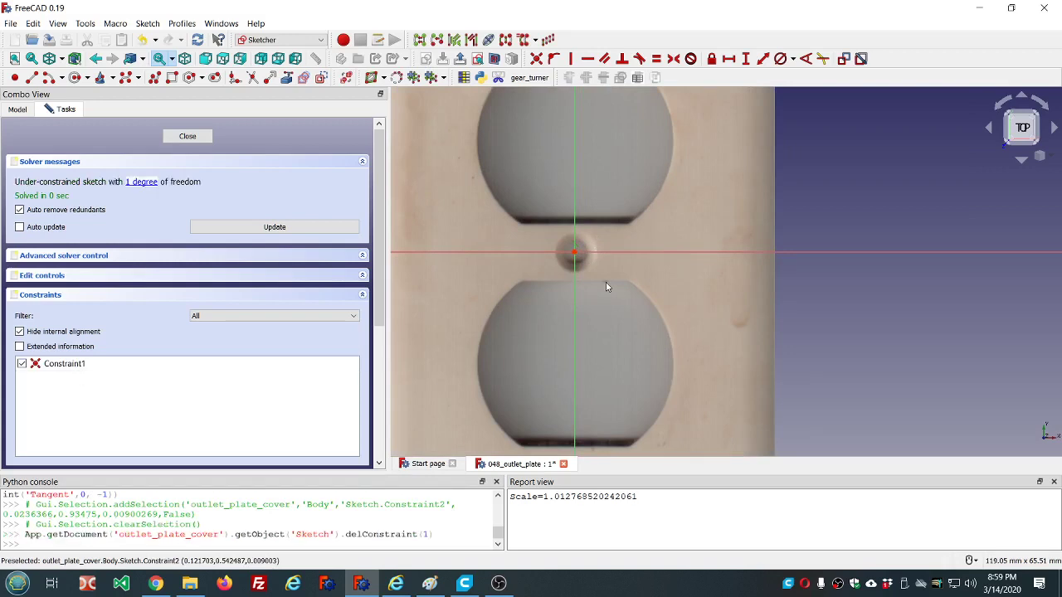
click(72, 368)
key(Delete)
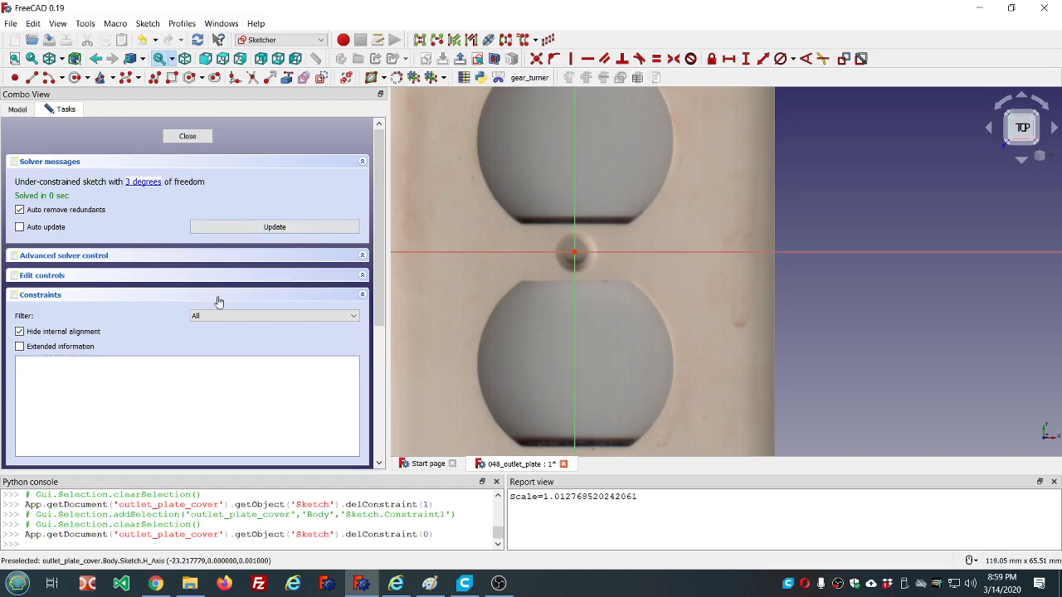
scroll(379, 240, down, 5)
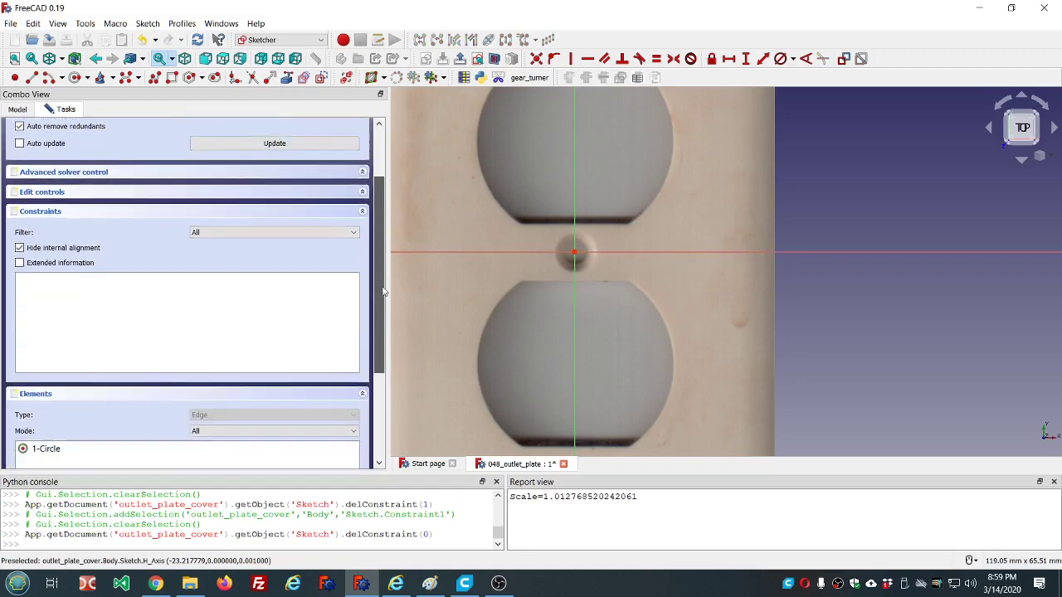
click(69, 382)
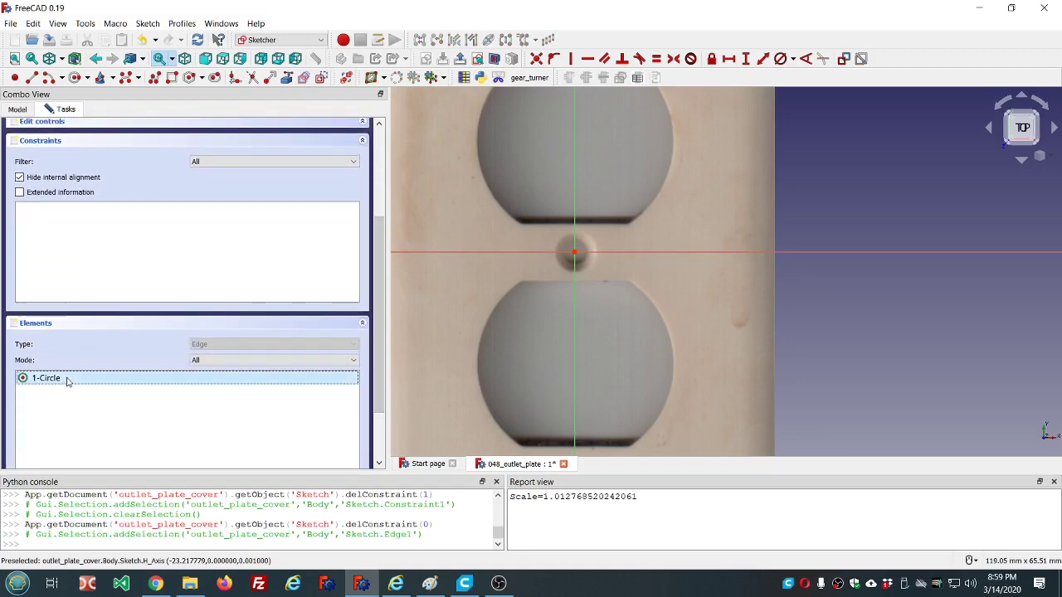
key(Delete)
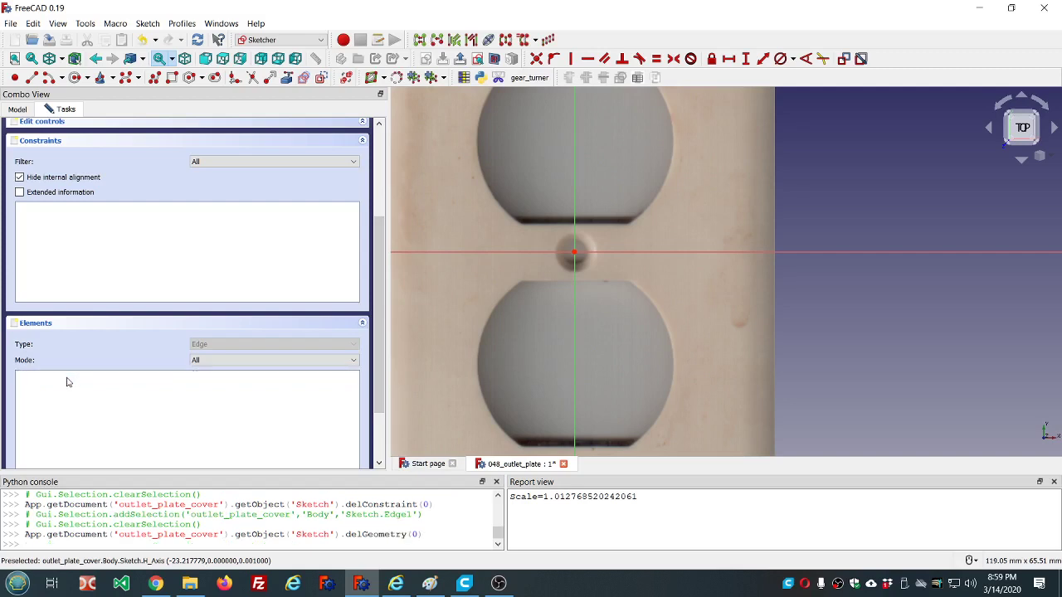
scroll(173, 219, up, 3)
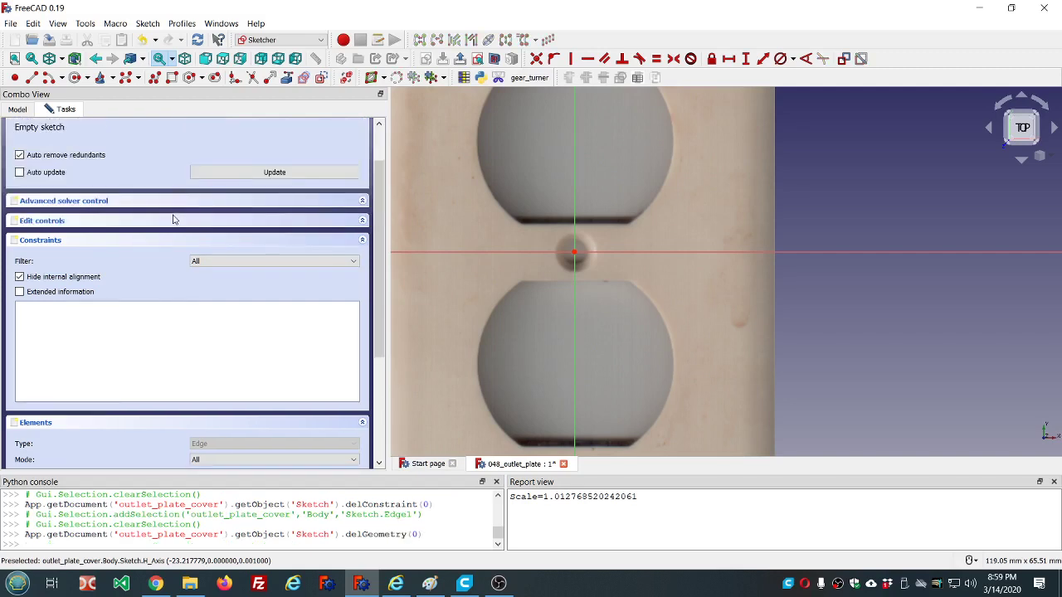
scroll(174, 219, up, 1)
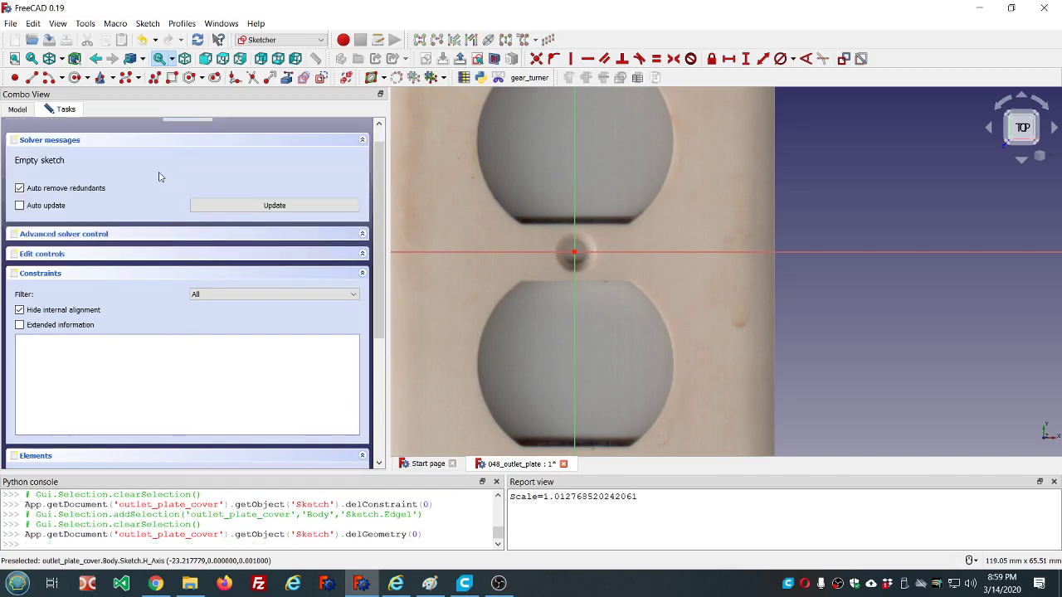
- Draw a circle of about 5.7 mm radius centred on the origin around the screw hole, and select it
click(75, 78)
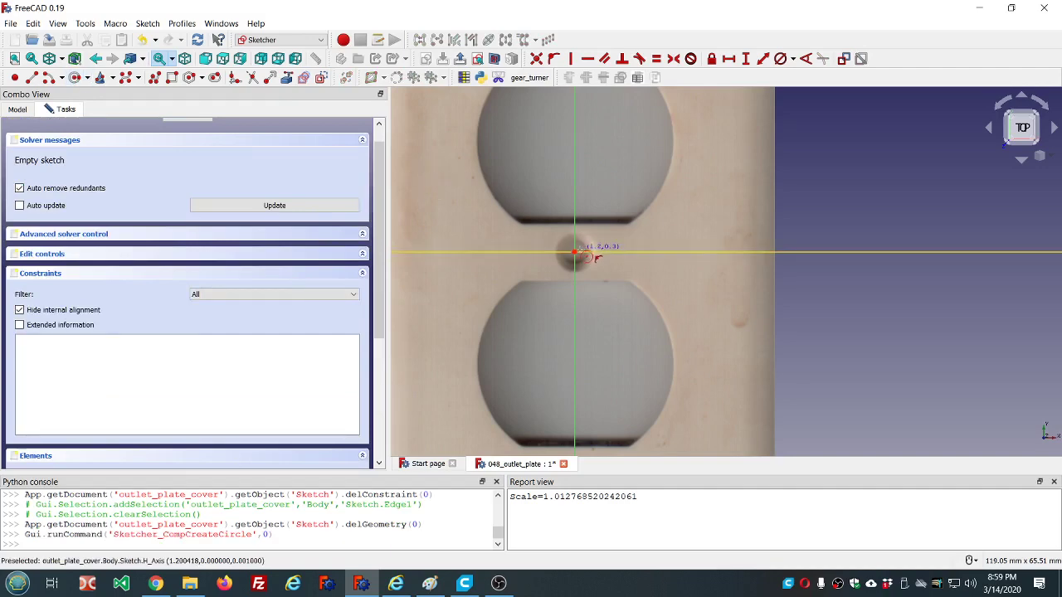
click(573, 250)
click(541, 250)
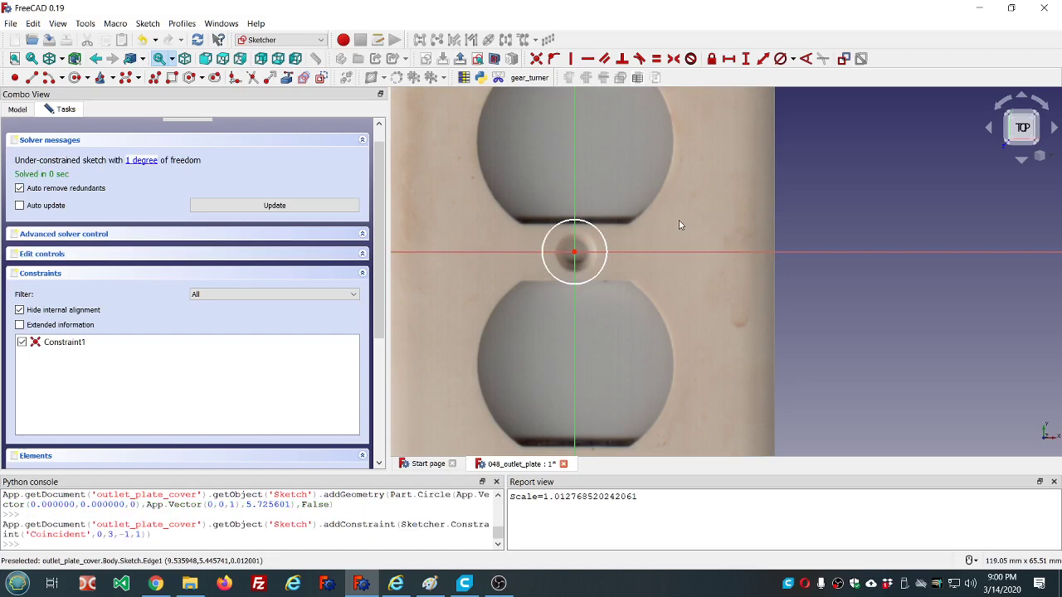
click(557, 280)
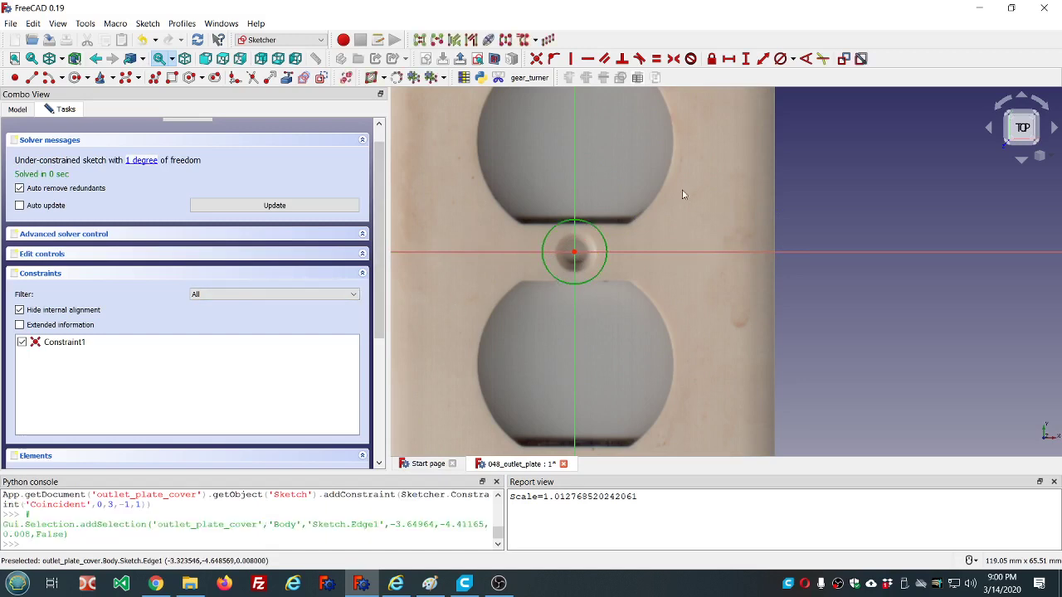
- Constrain the diameter of the screw hole circle with the formula dd.ddSmall_hole_diameter
click(792, 59)
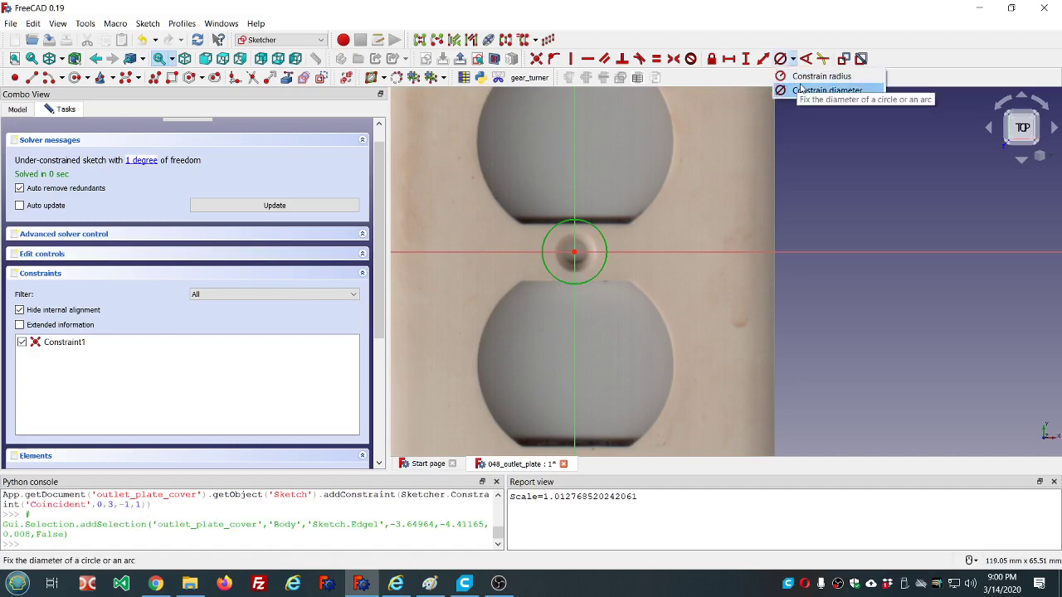
click(801, 90)
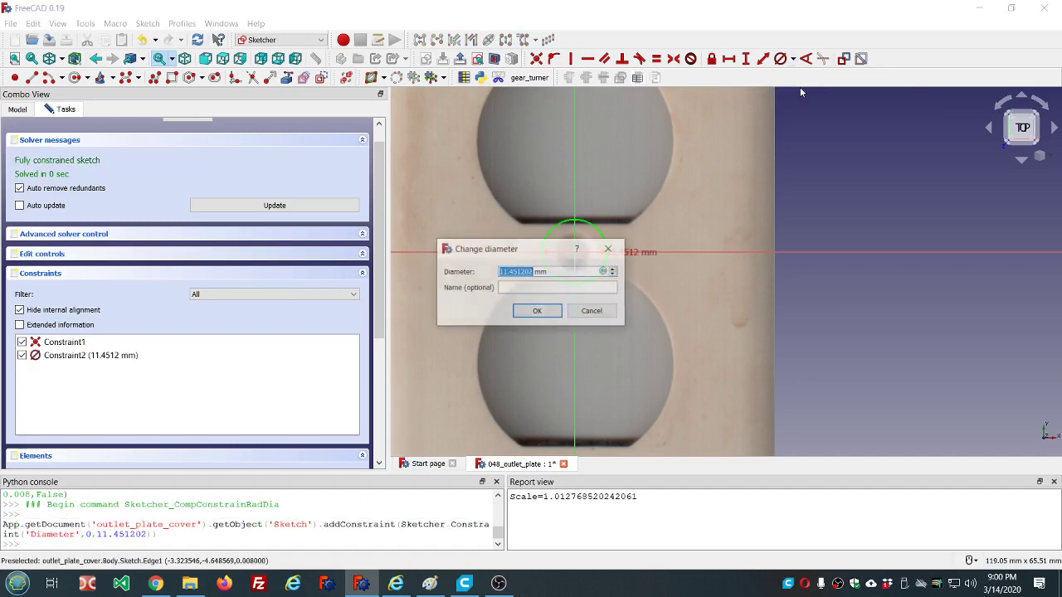
click(606, 271)
text(dd.dd)
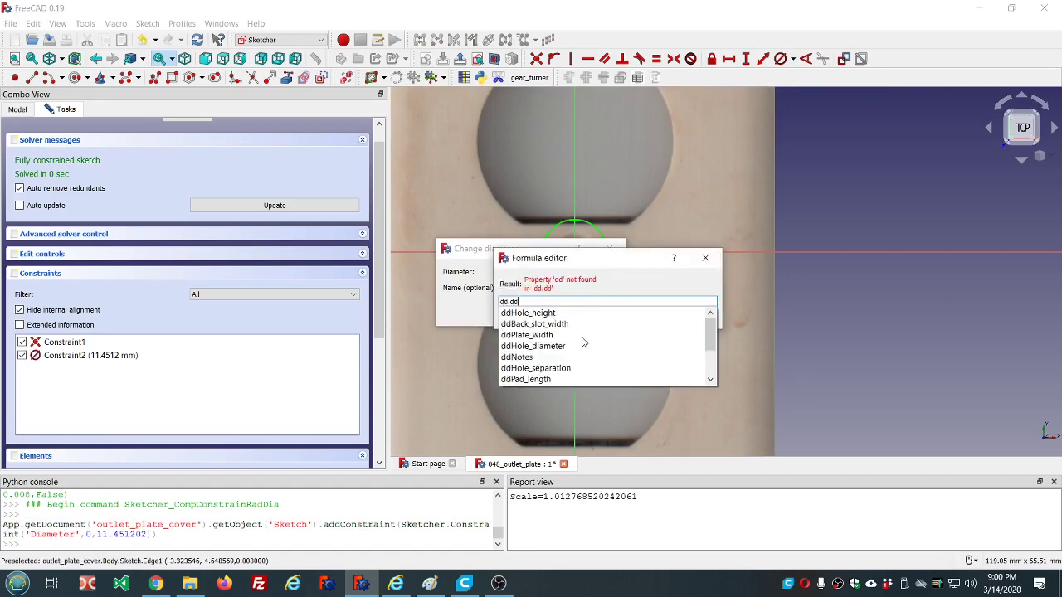
scroll(582, 342, down, 2)
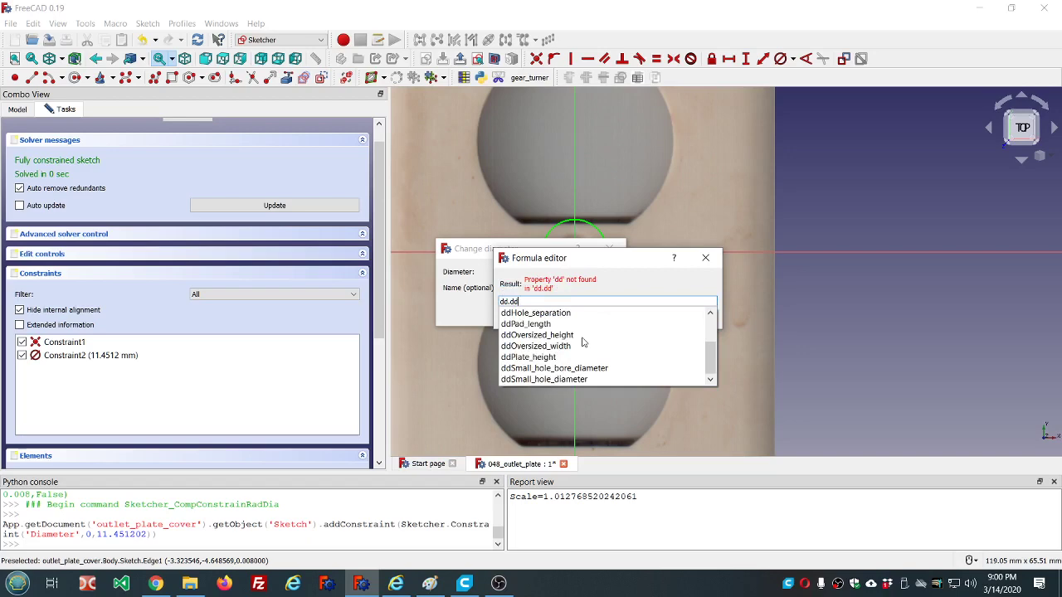
click(572, 379)
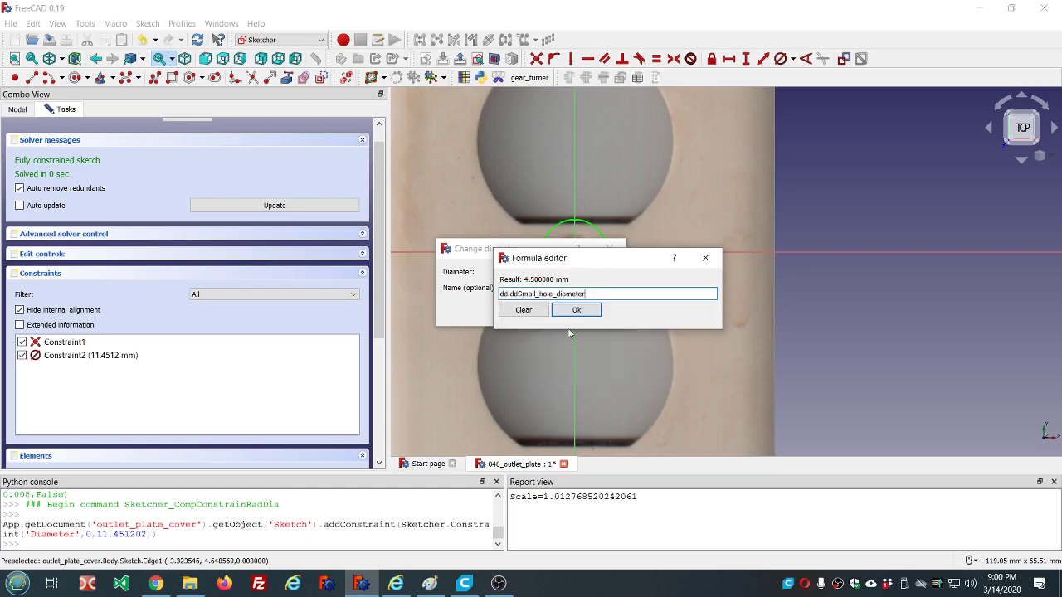
click(571, 312)
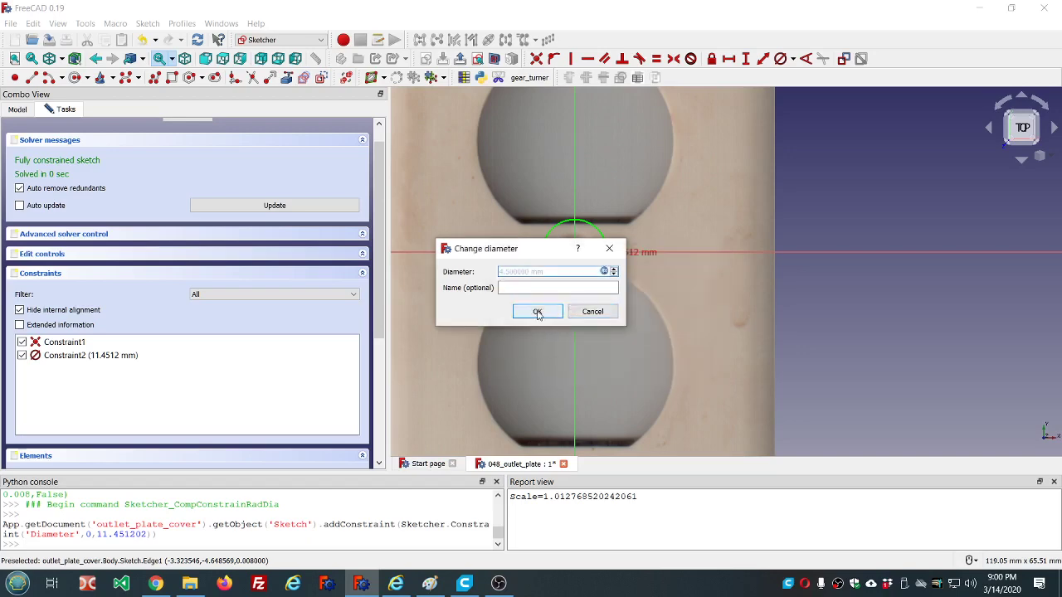
click(537, 310)
- Draw a rectangle about 70.3 mm wide and 116.3 mm high over the cover plate's outline in the reference image
scroll(537, 310, down, 4)
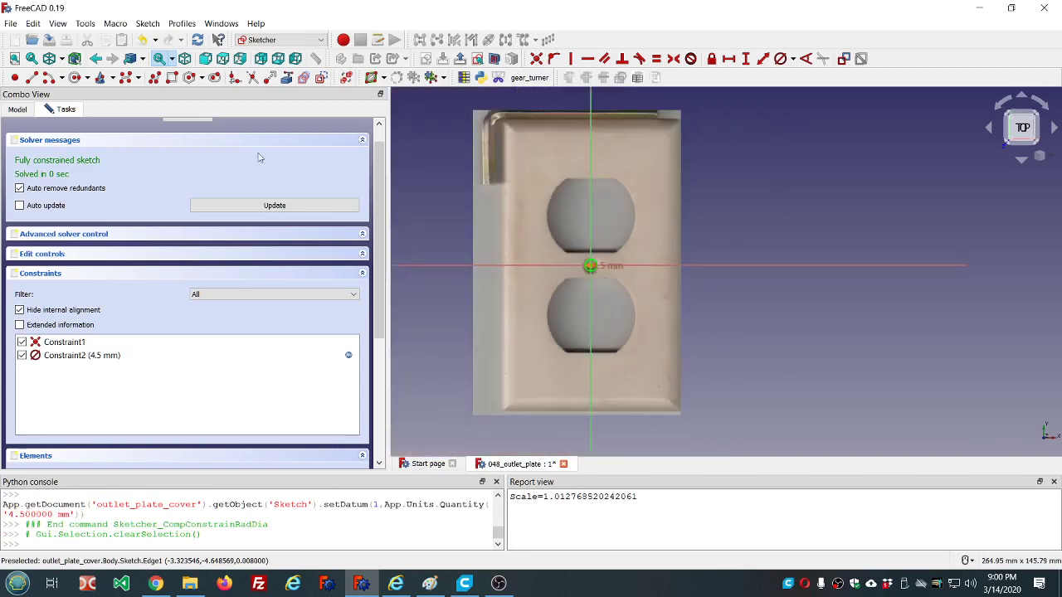
click(172, 77)
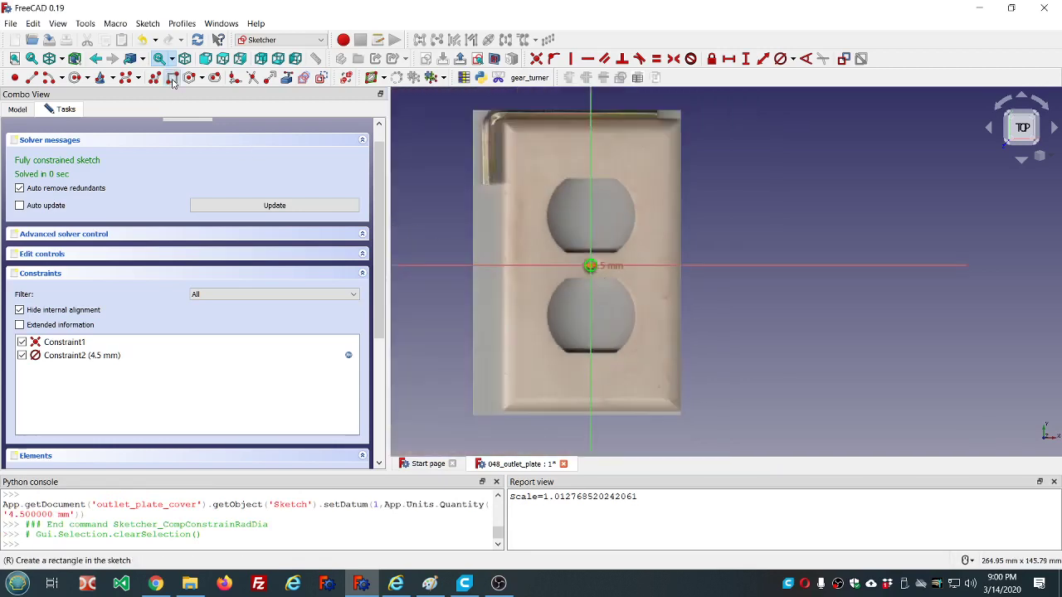
click(507, 117)
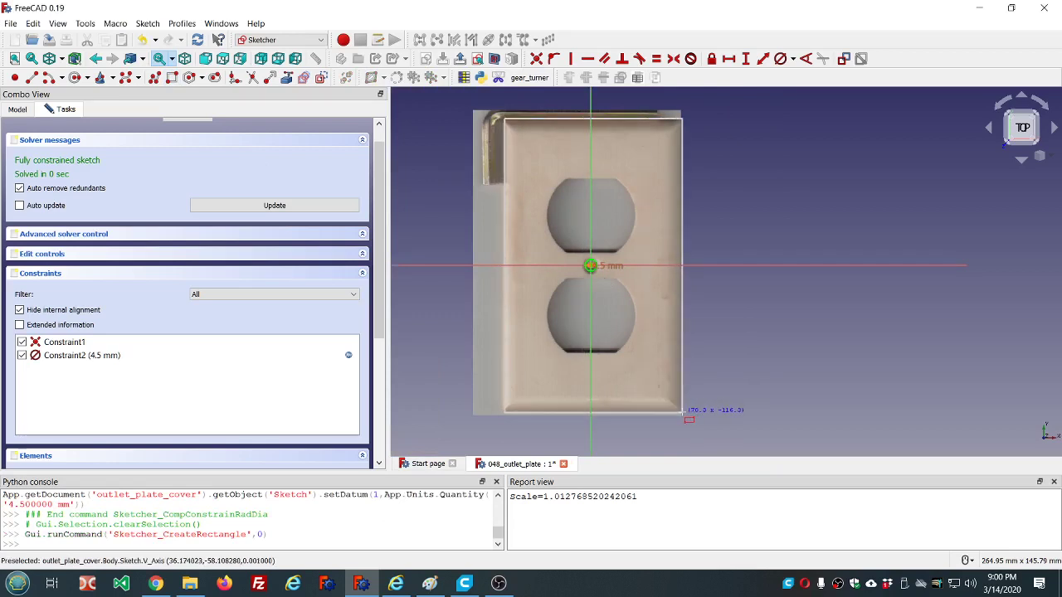
click(683, 413)
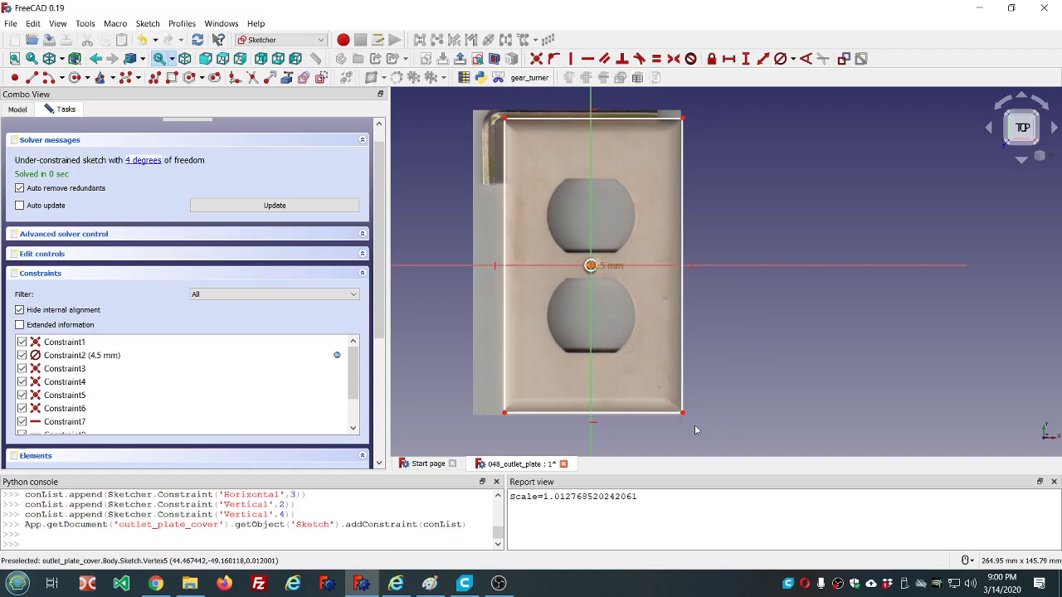
- Clear the corner selection and move the screw hole's diameter dimension label out beyond the plate's right edge
click(682, 412)
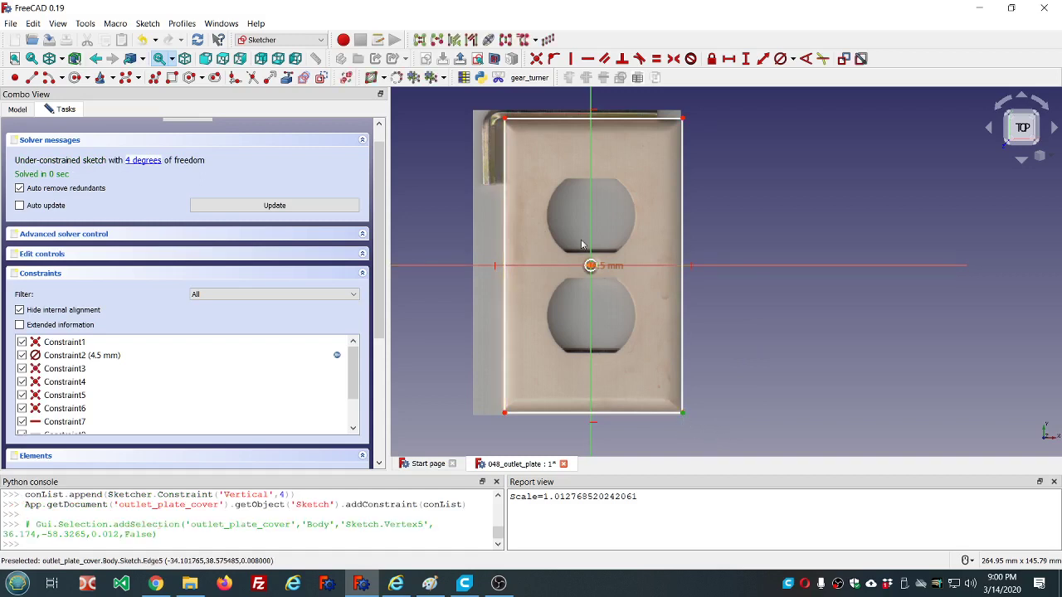
click(757, 338)
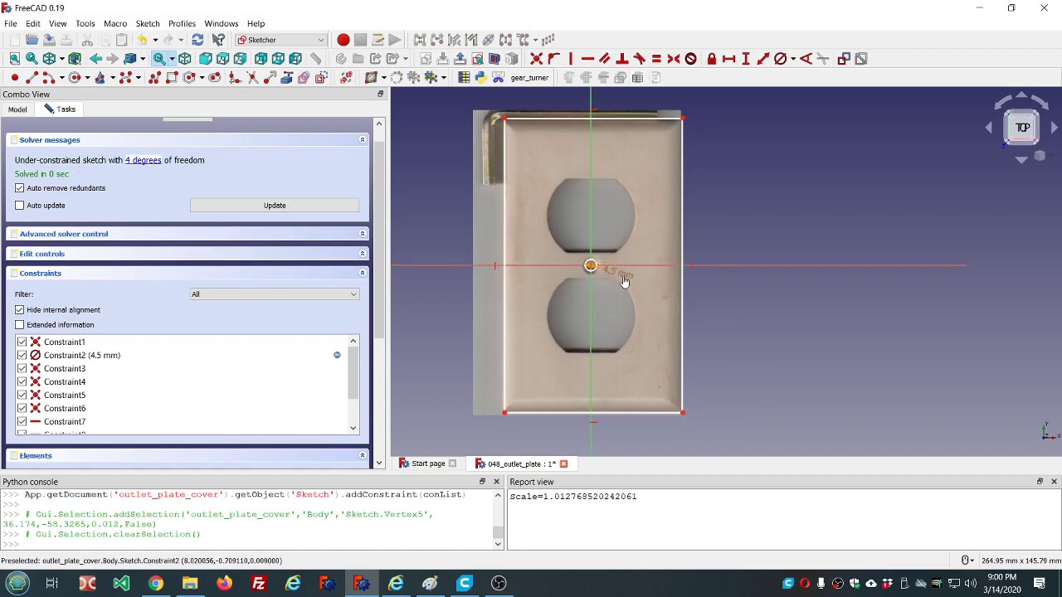
drag(630, 288, 719, 238)
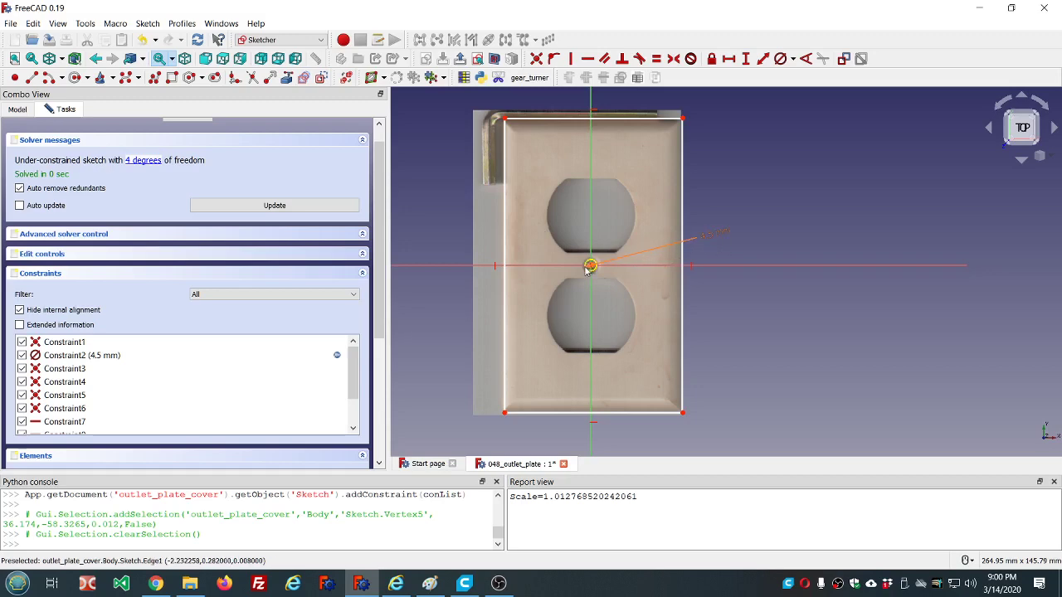
- Make the rectangle's lower-right and upper-left corners symmetric about the centre of the screw hole circle
scroll(589, 268, up, 7)
scroll(593, 265, down, 2)
scroll(714, 381, down, 5)
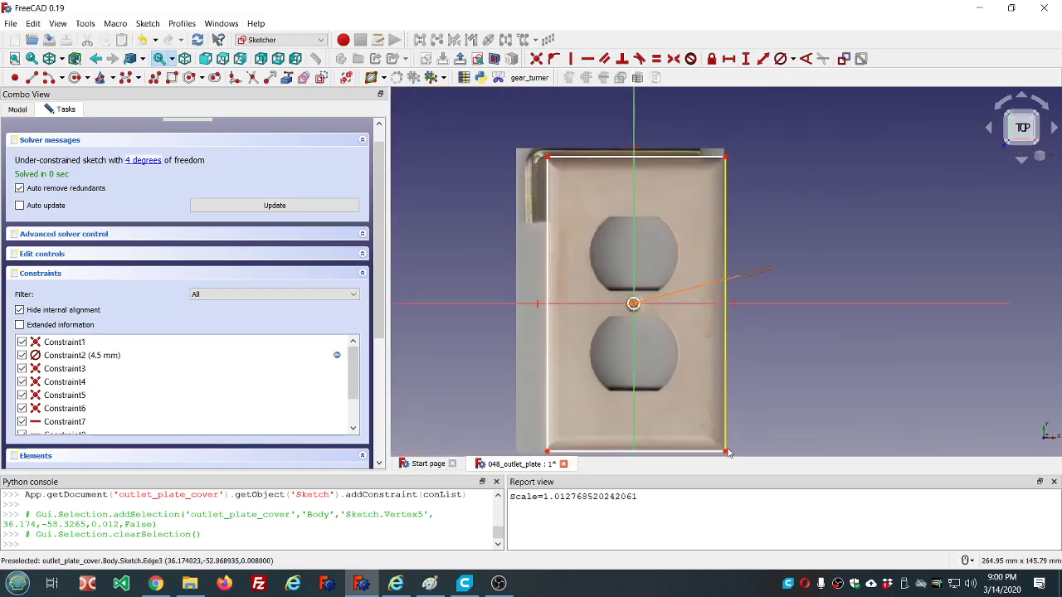
click(726, 453)
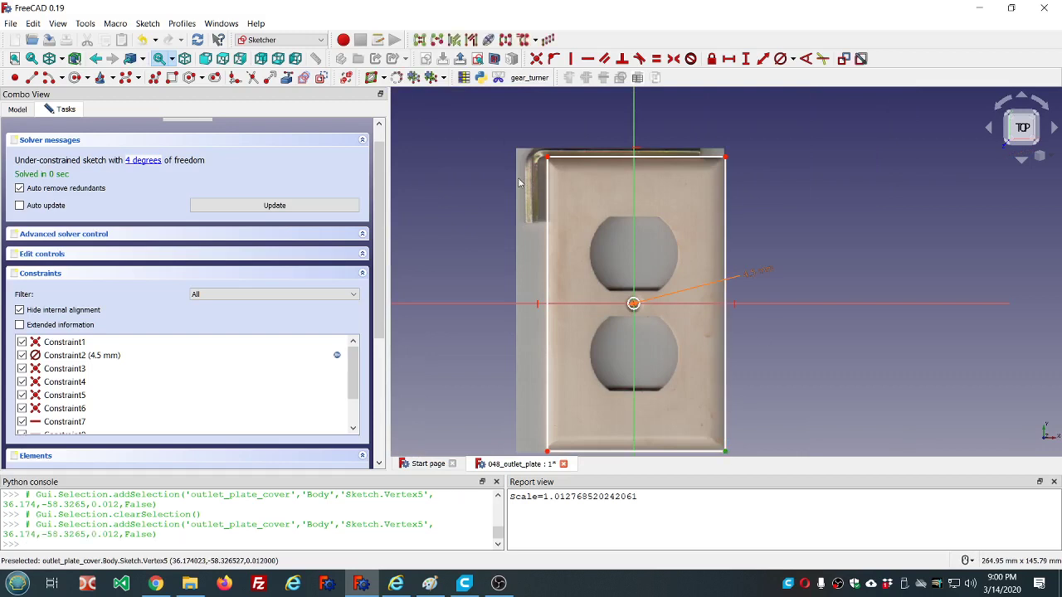
click(547, 158)
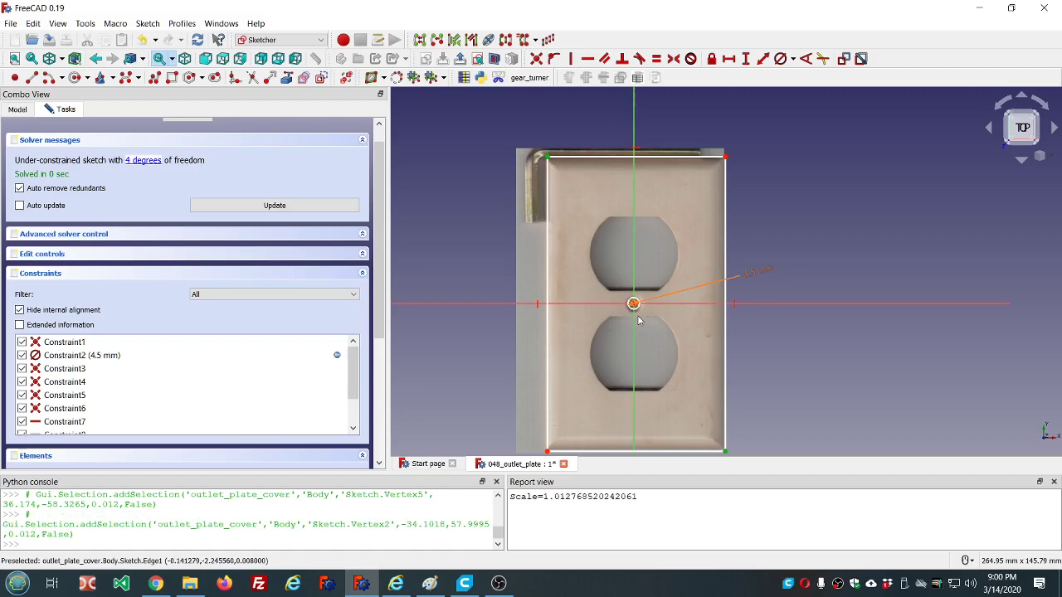
scroll(637, 315, up, 4)
scroll(637, 315, up, 2)
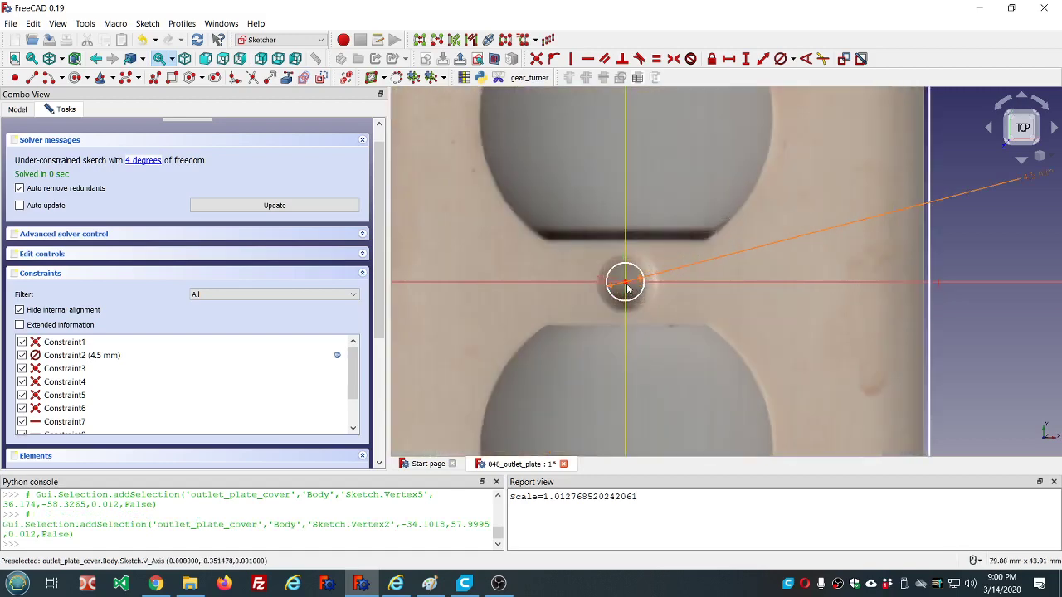
scroll(534, 280, down, 8)
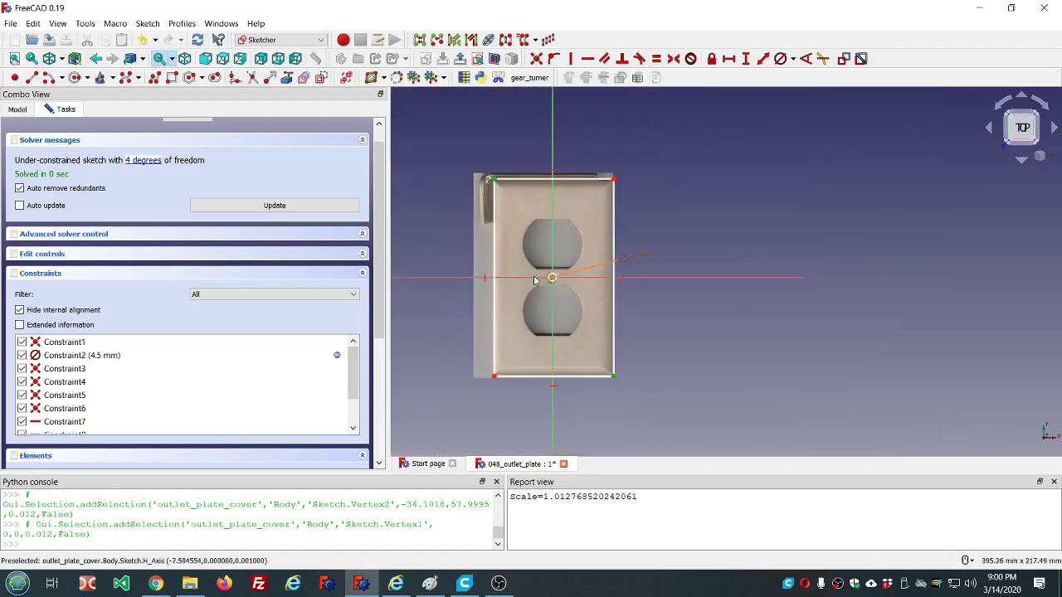
click(673, 58)
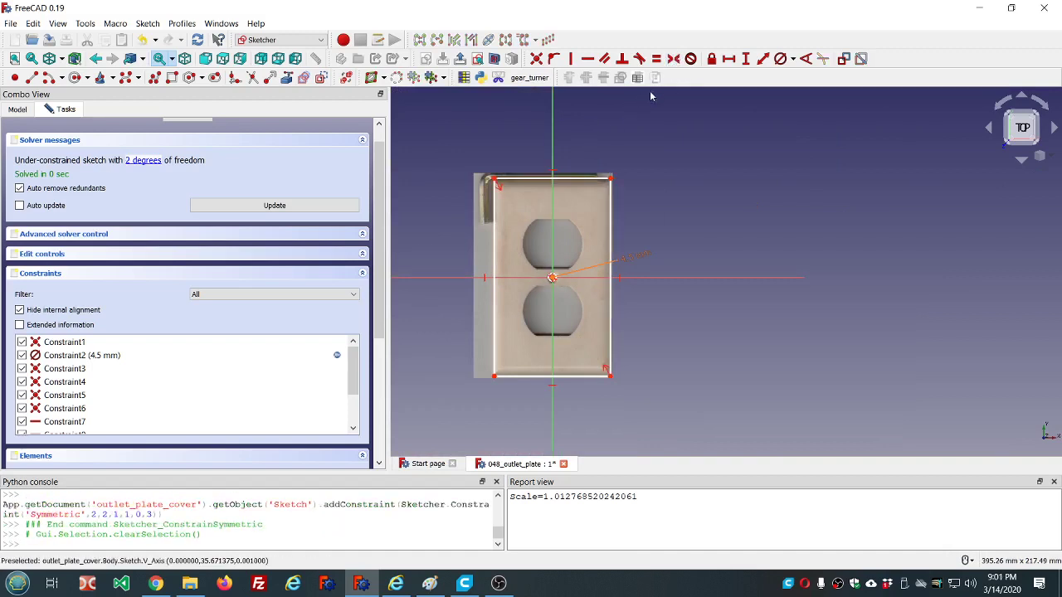
- Widen the symmetric rectangle by moving its lower-right corner to about x 37.5 mm, y -58.8 mm
scroll(583, 319, up, 2)
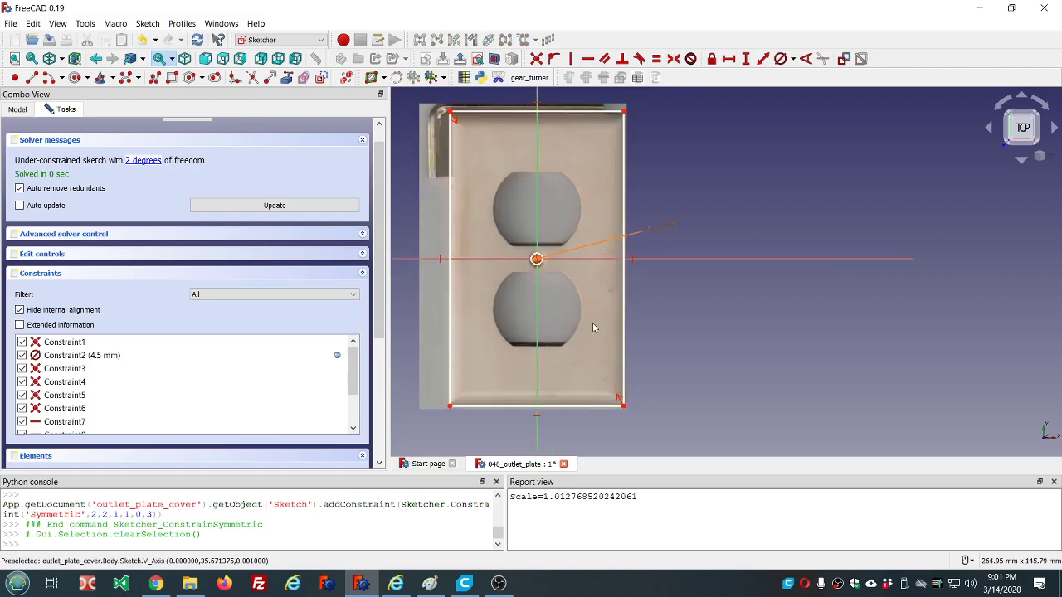
scroll(592, 327, down, 2)
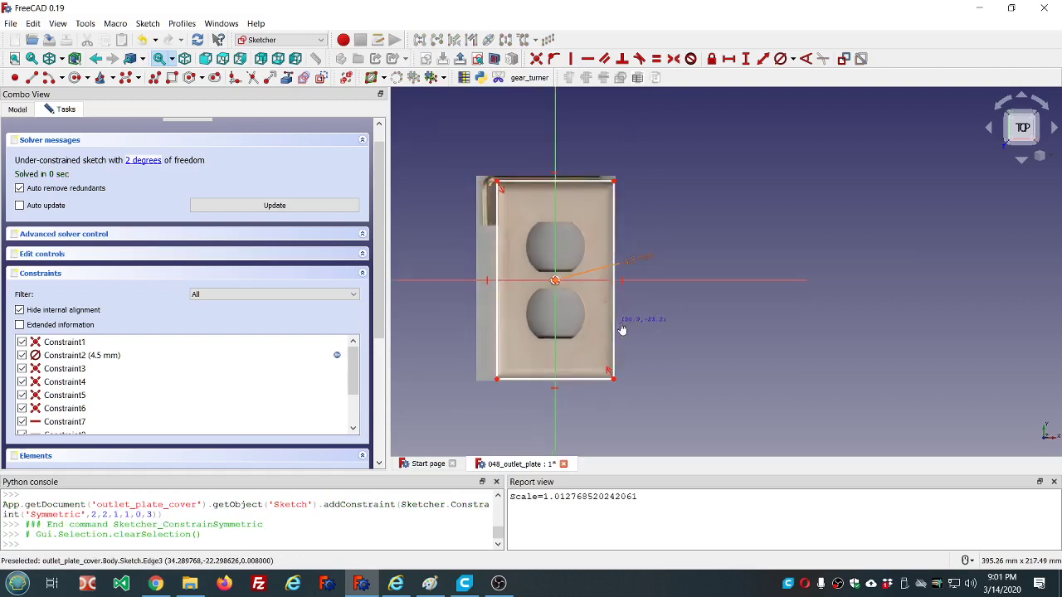
drag(622, 330, 627, 334)
mouse_move(615, 380)
mouse_down()
mouse_move(647, 420)
mouse_move(628, 391)
mouse_move(671, 410)
mouse_move(623, 399)
mouse_move(620, 379)
mouse_up()
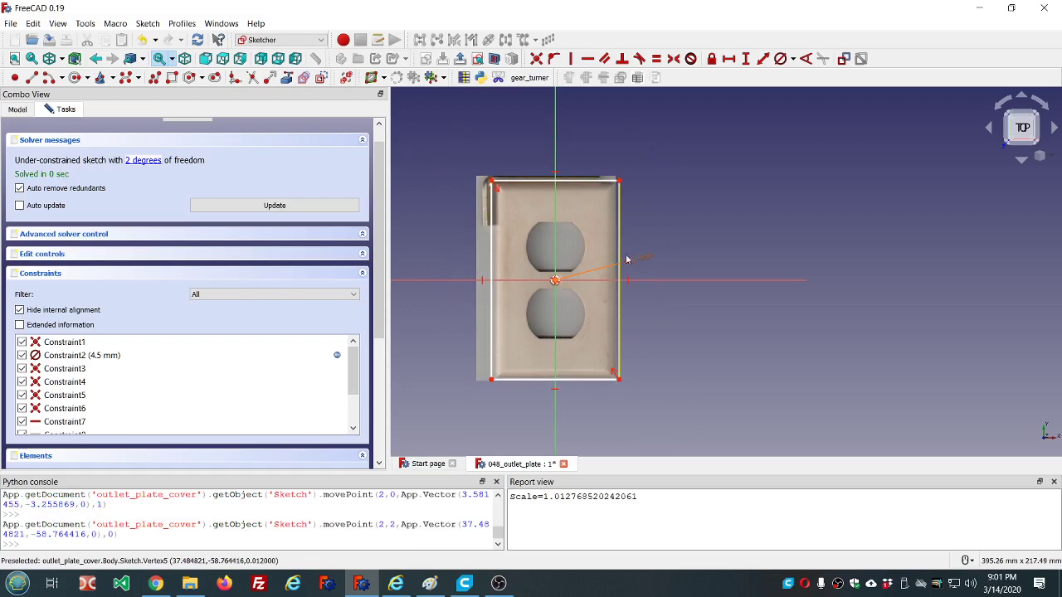
- Constrain the vertical length of the rectangle's right edge with the formula dd.ddPlate_height, and close the sketch
click(620, 210)
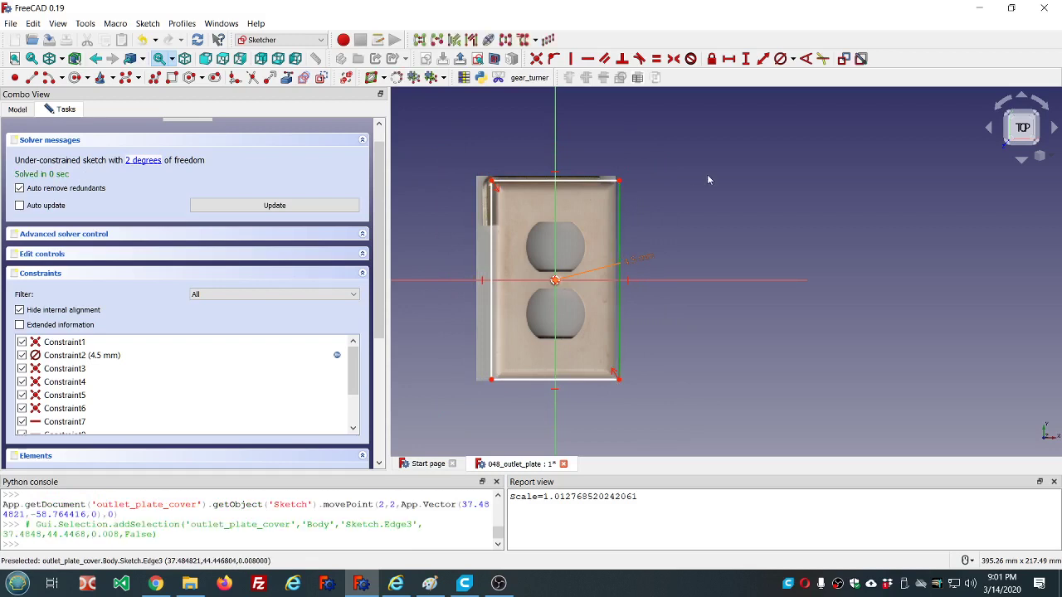
click(745, 58)
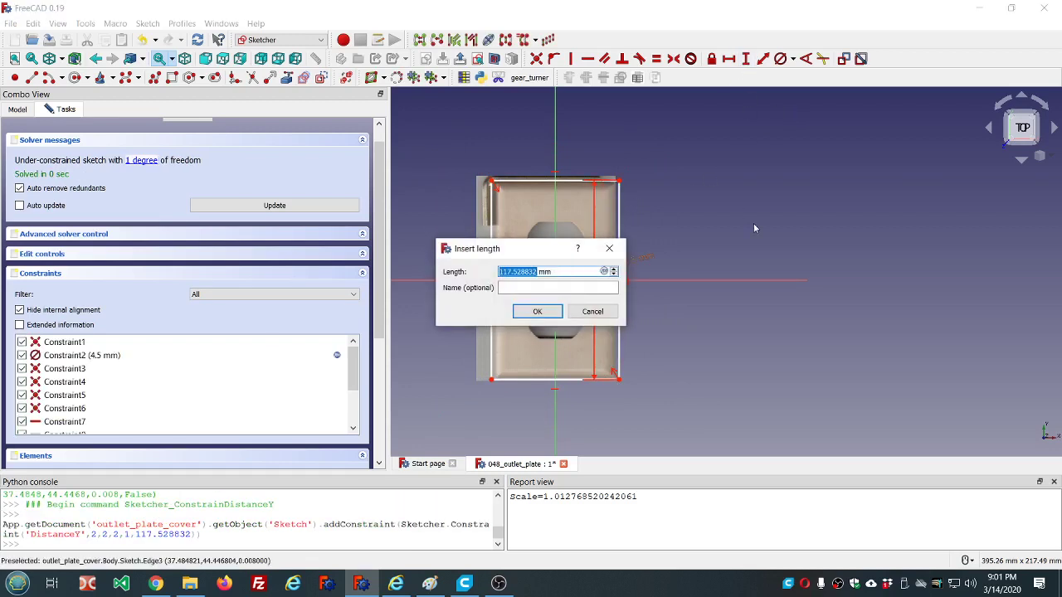
key(equal)
text(dd.dd)
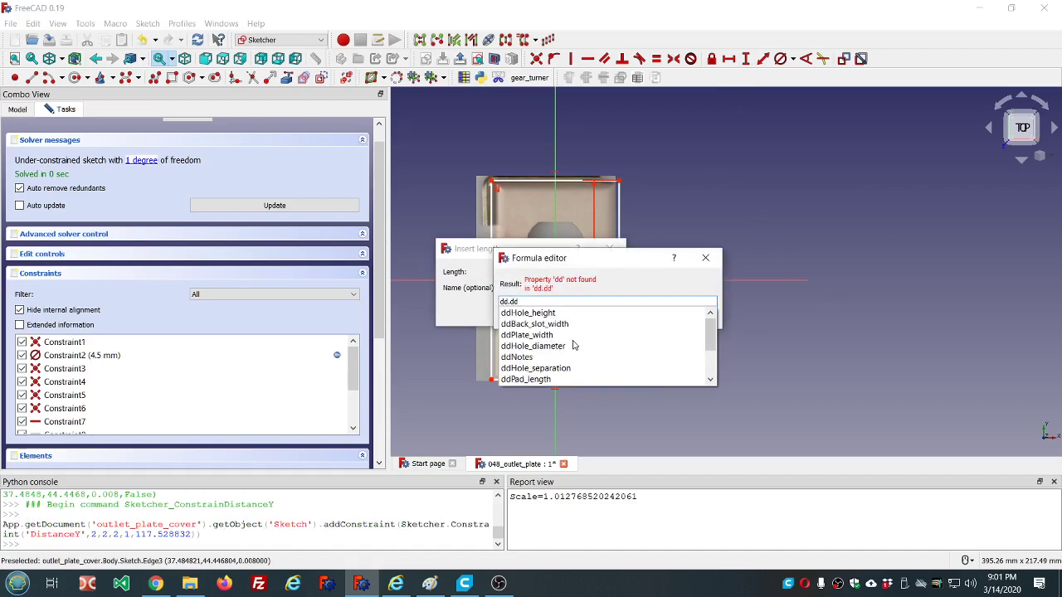
scroll(573, 345, down, 1)
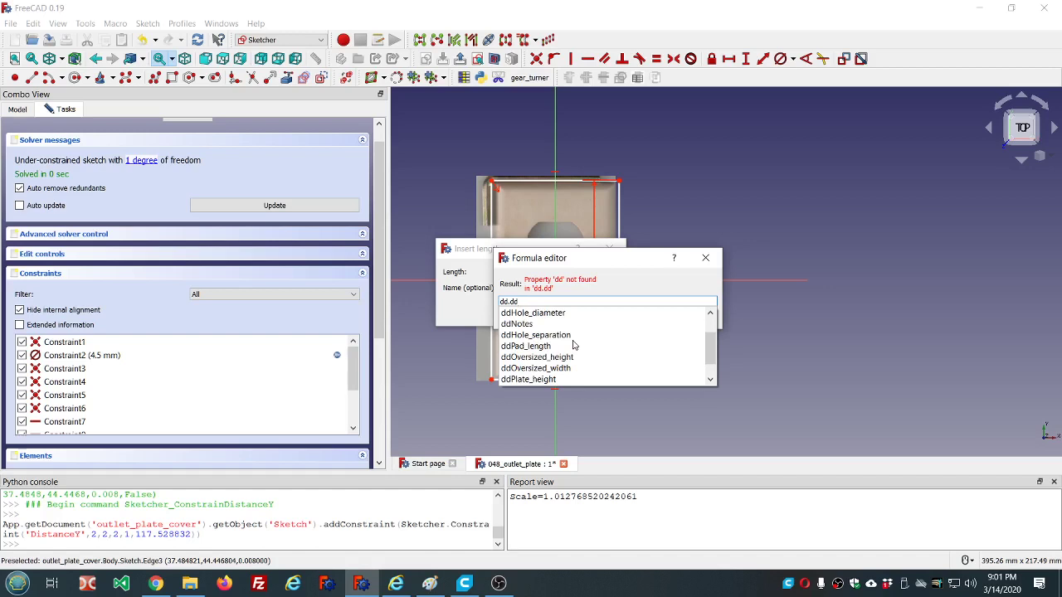
click(552, 379)
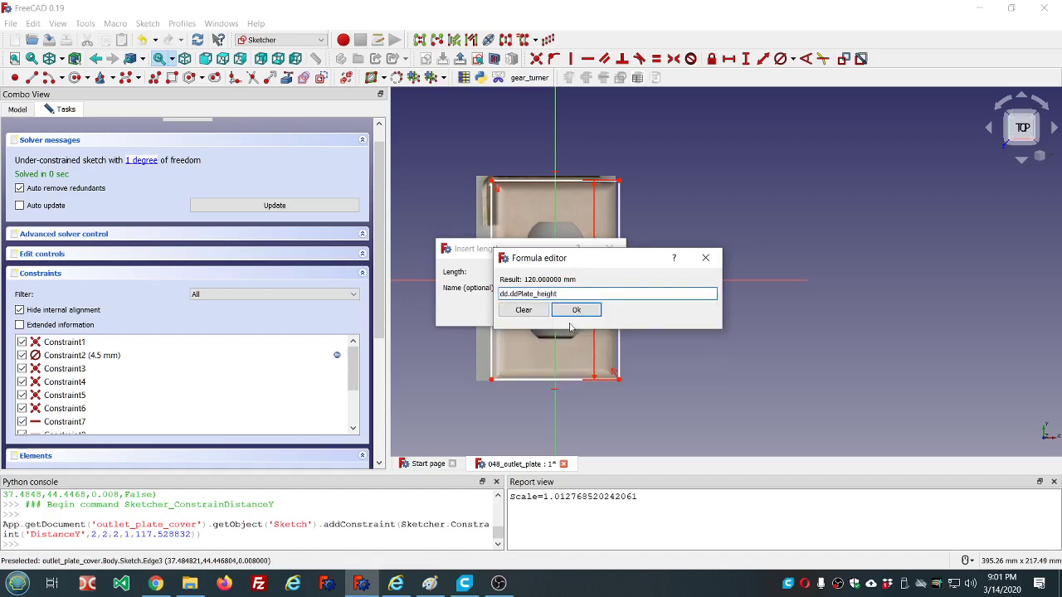
click(574, 310)
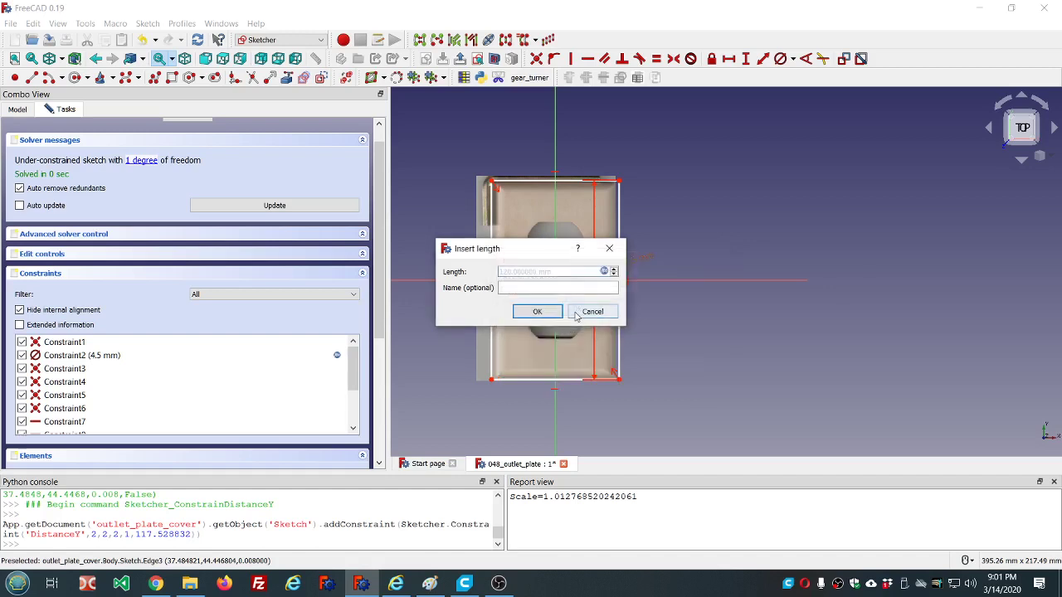
click(532, 315)
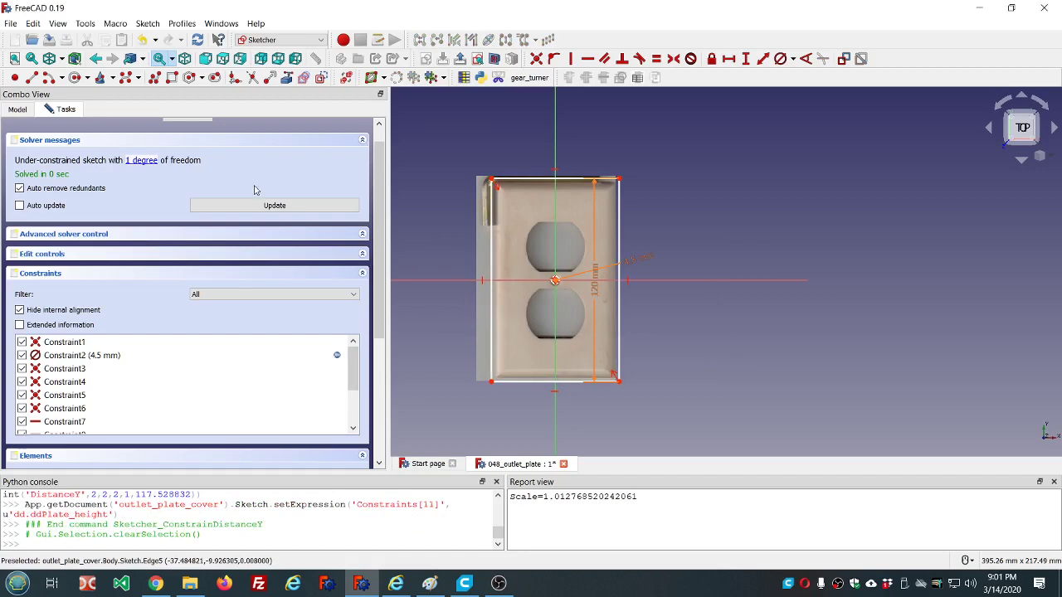
scroll(255, 190, up, 1)
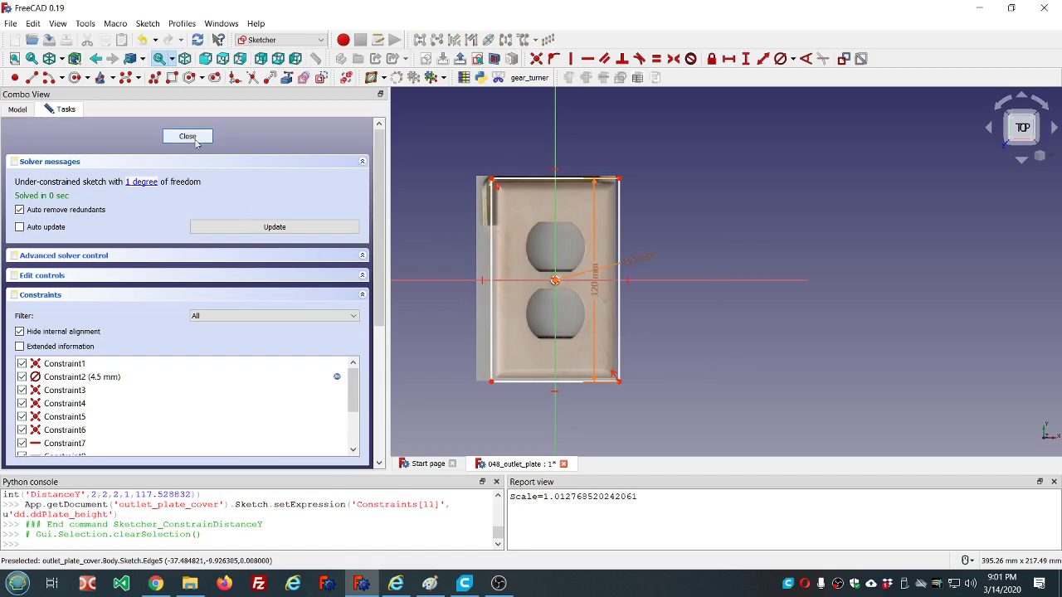
click(188, 137)
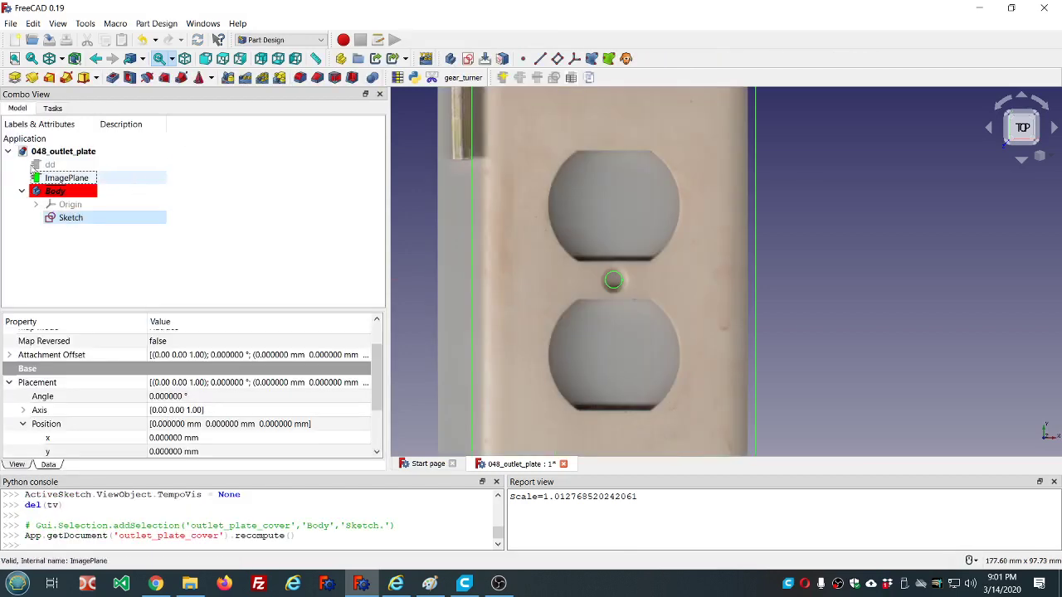
- Remove the formula from dd's Plate_width property and set it to a plain value of 69 mm
click(125, 165)
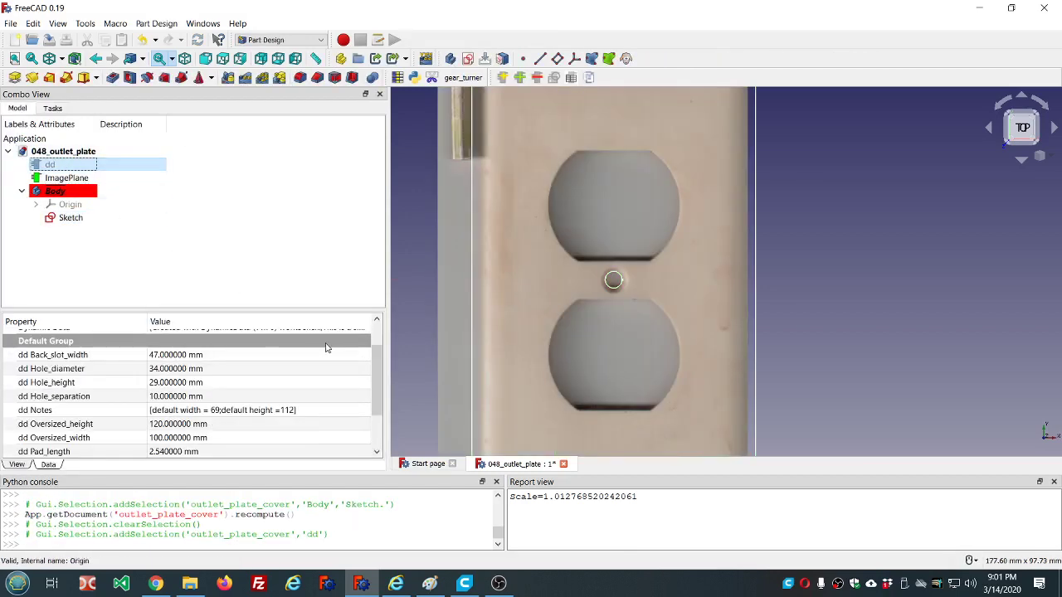
drag(247, 309, 260, 235)
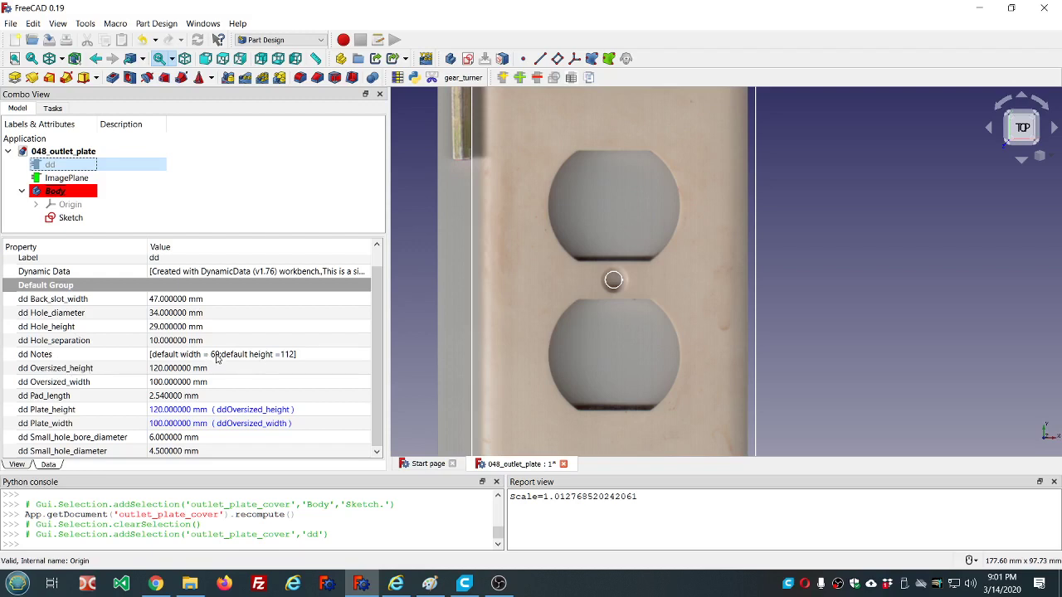
click(192, 423)
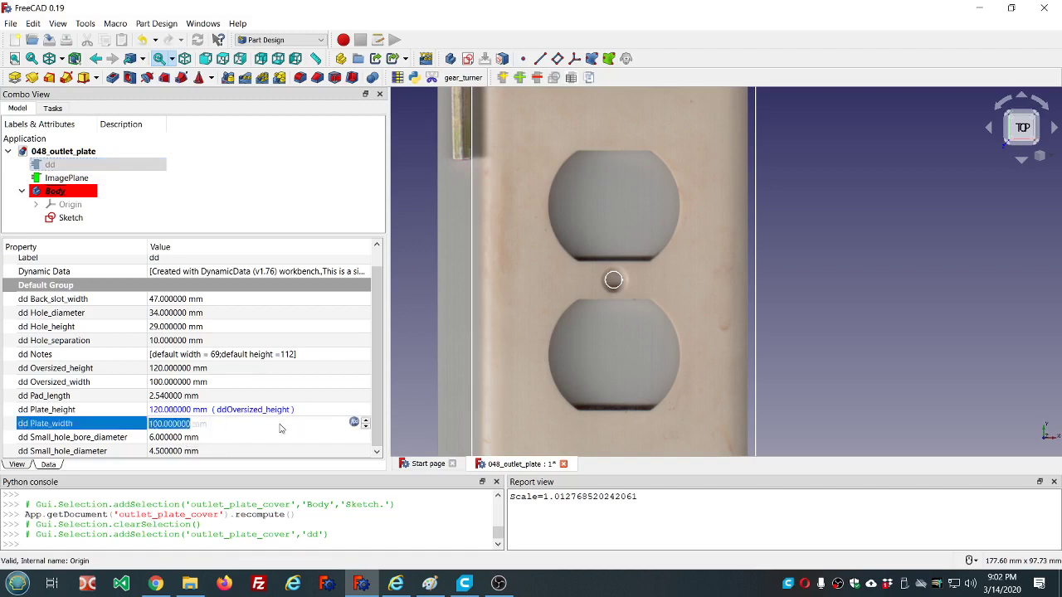
click(355, 423)
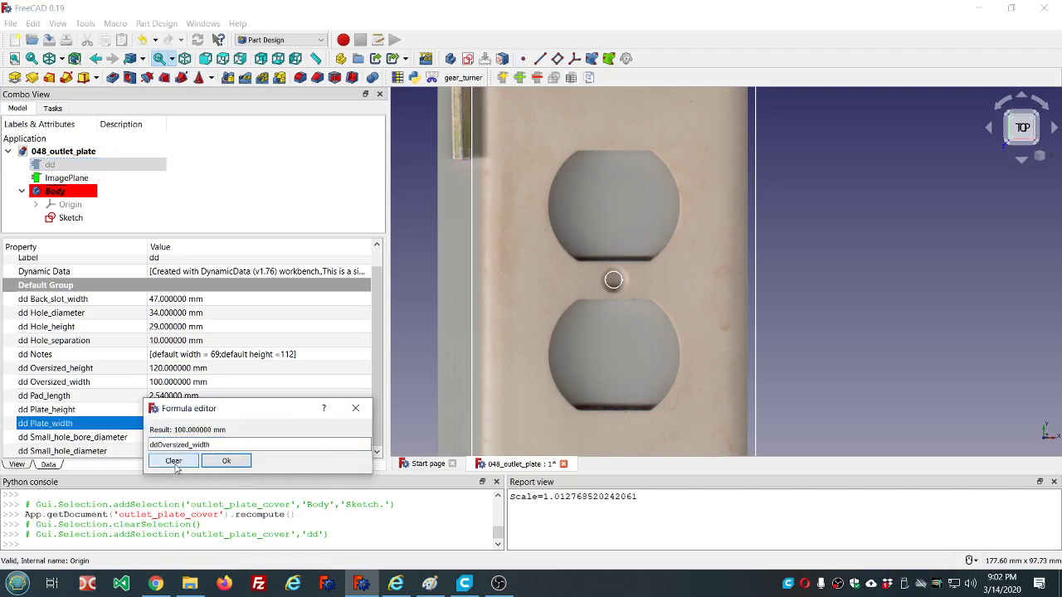
click(173, 461)
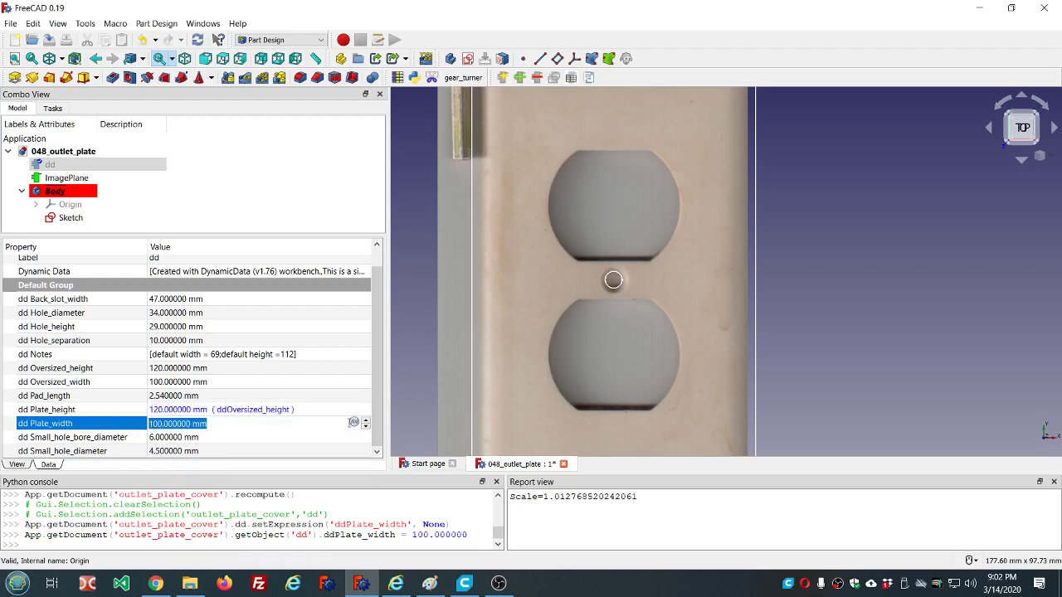
click(325, 424)
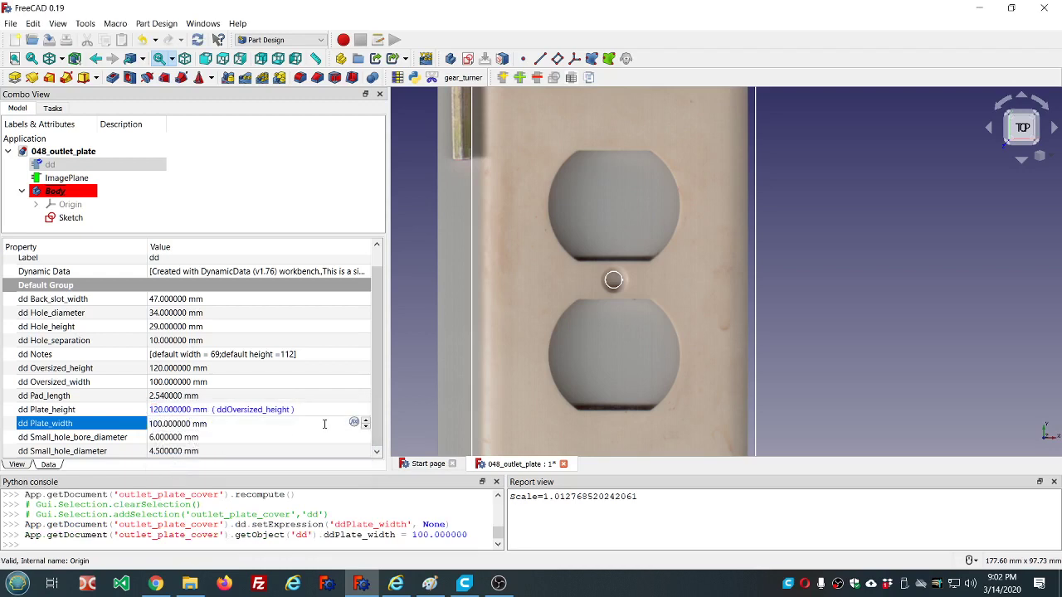
click(137, 423)
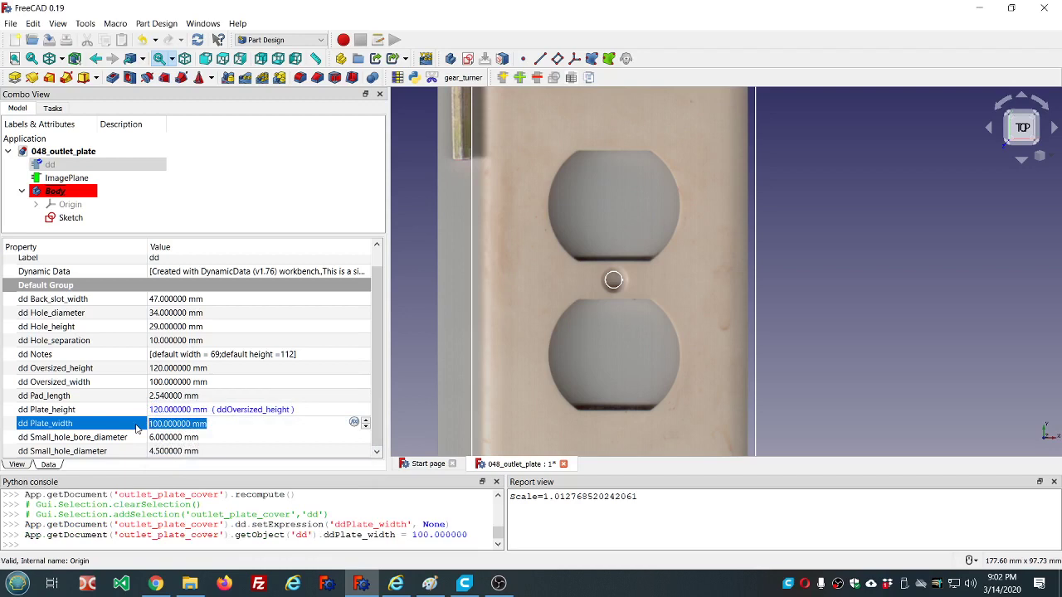
text(112)
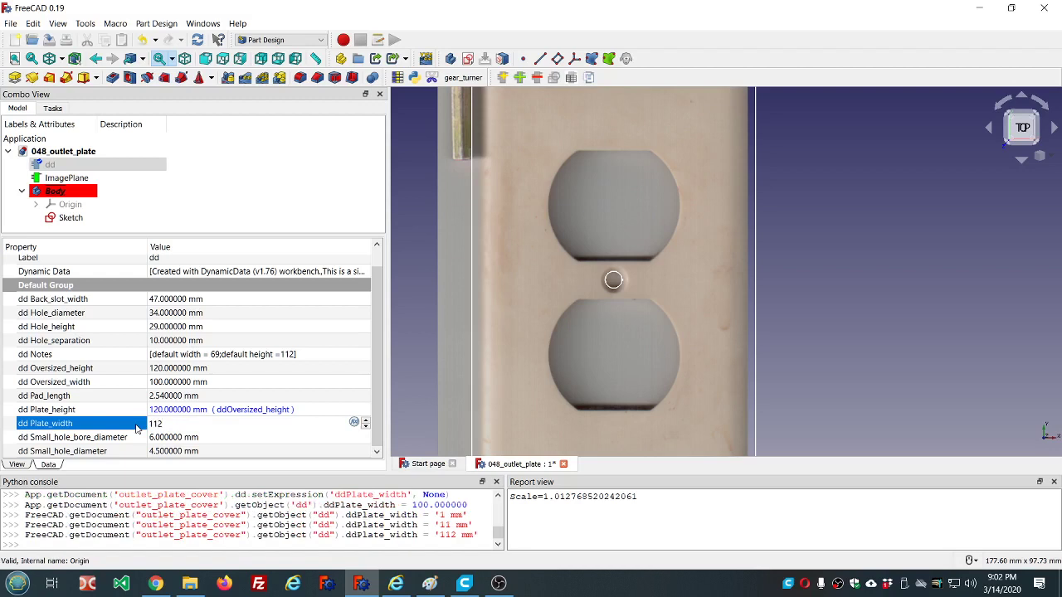
key(BackSpace)
key(BackSpace)
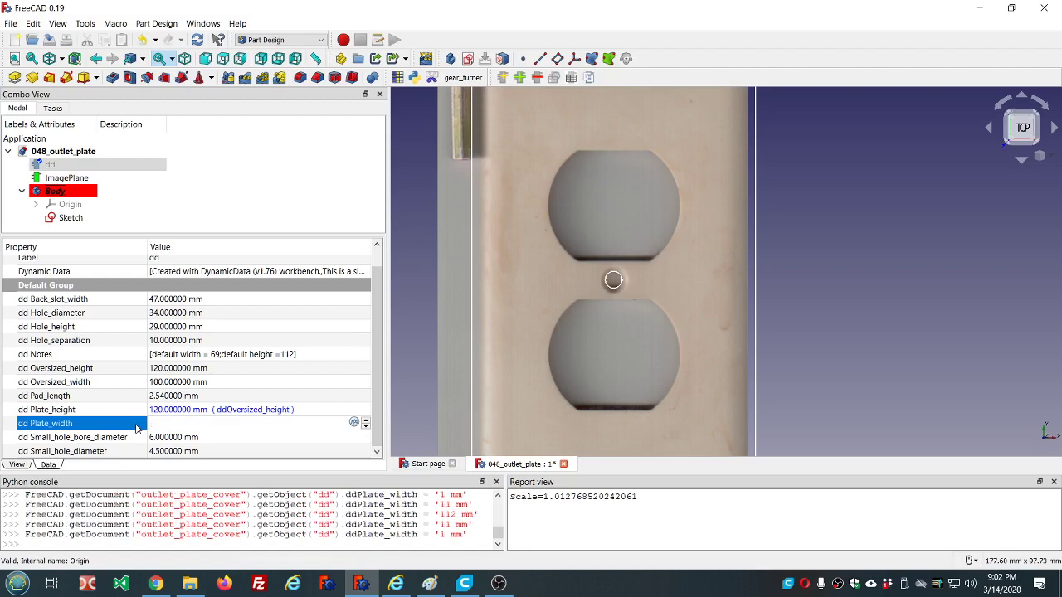
text(69)
- Clear the formula linked to dd's Plate_height property and enter 112 as its new formula
click(241, 409)
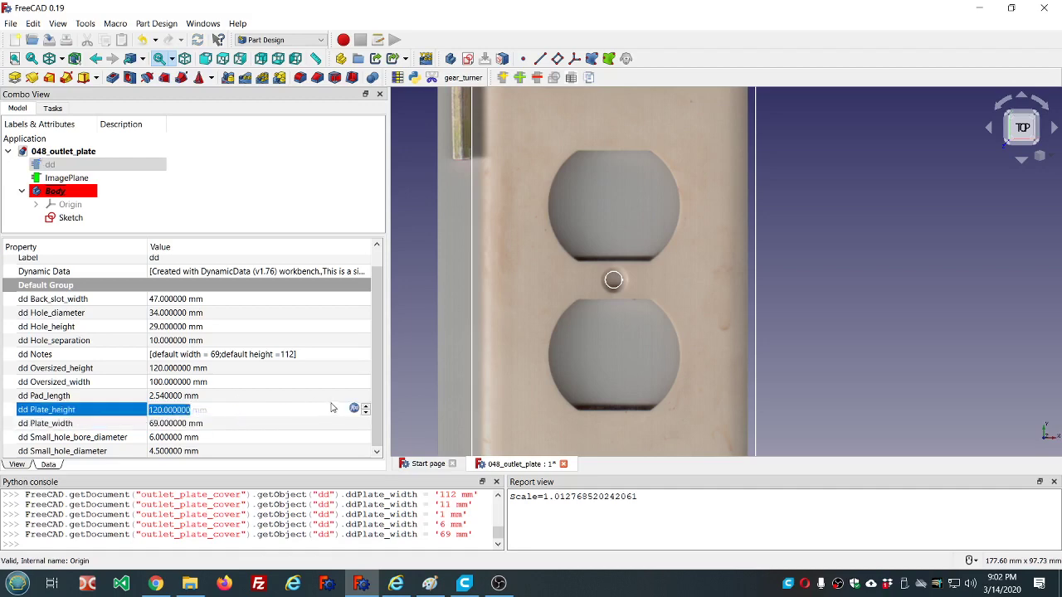
click(354, 410)
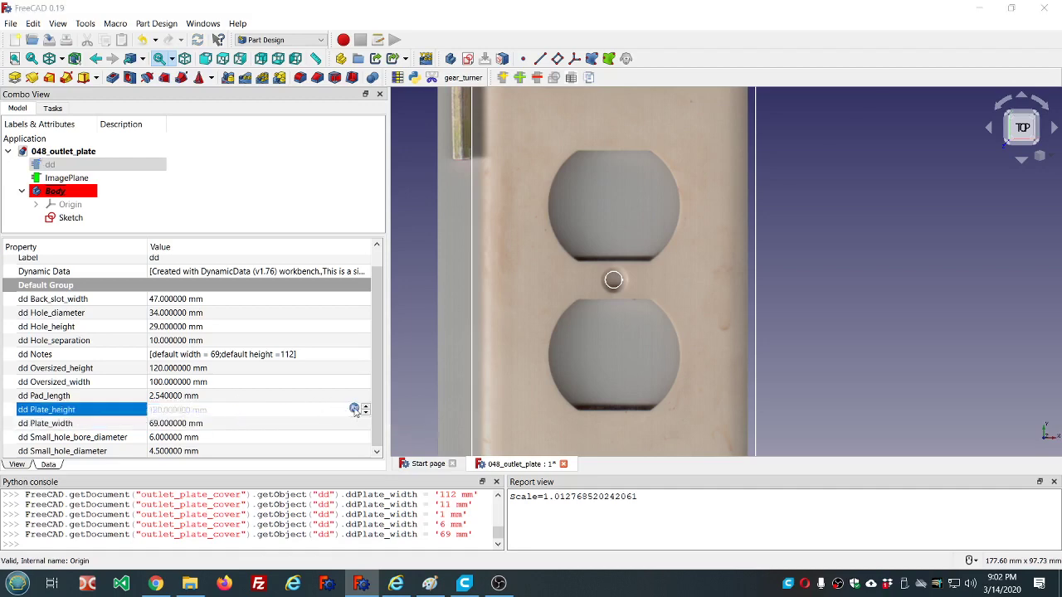
click(174, 448)
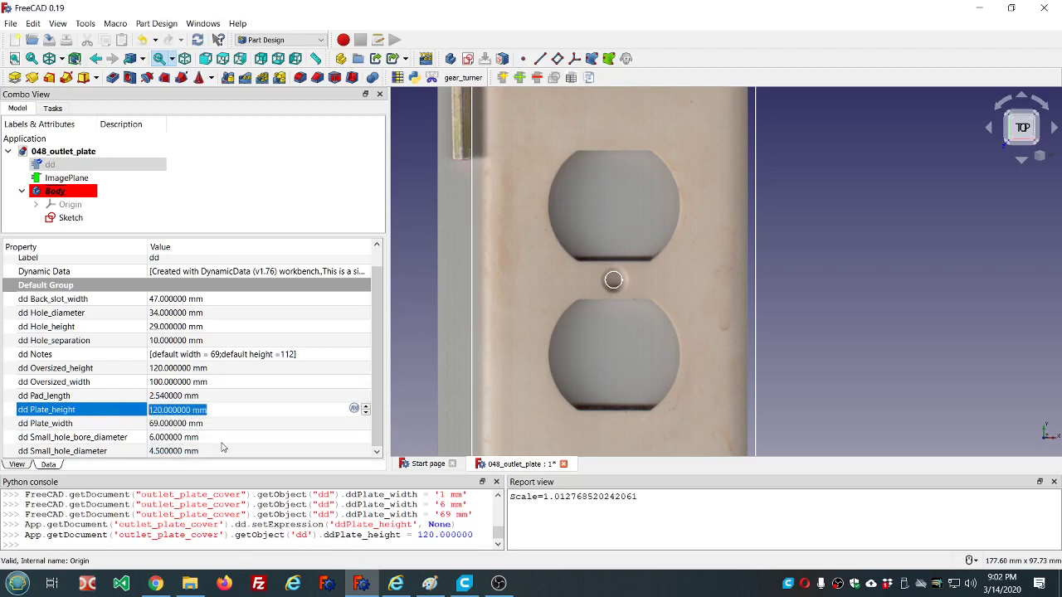
click(355, 409)
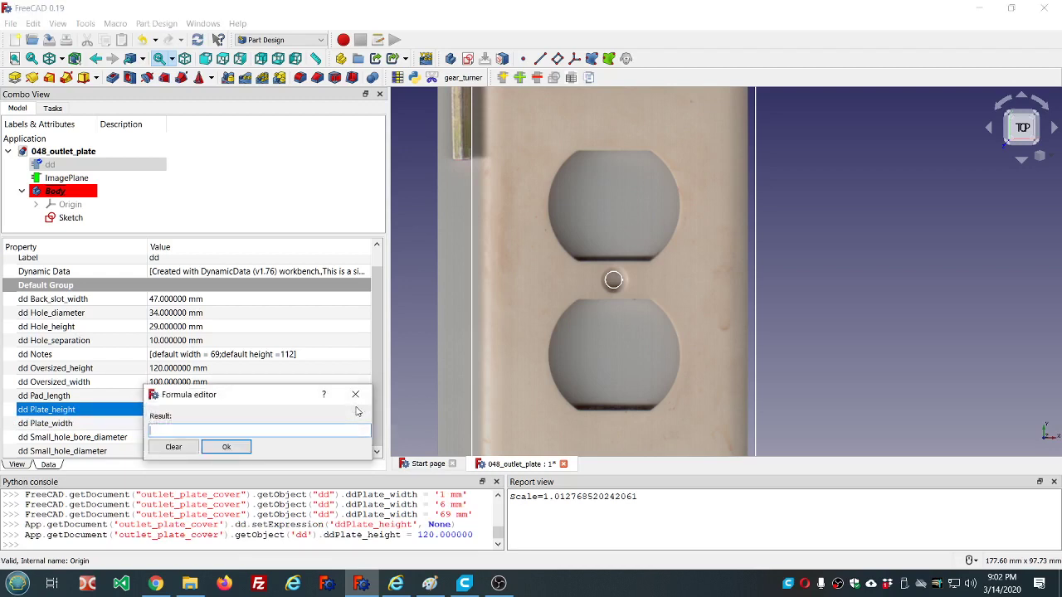
text(112)
click(226, 447)
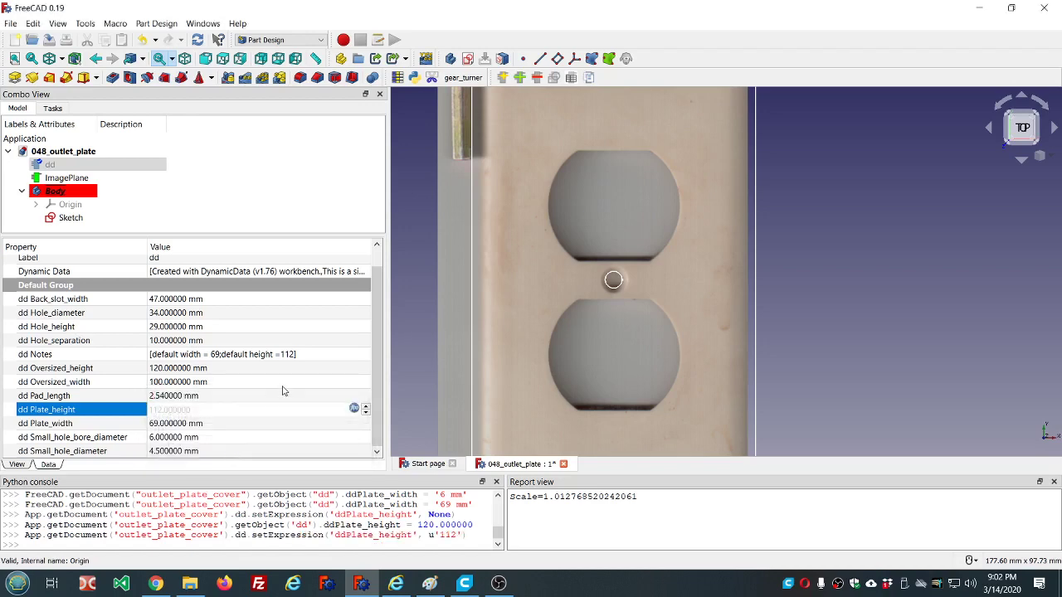
- Remove the formula from dd's Plate_height property and enter 112 mm as a plain value
click(339, 335)
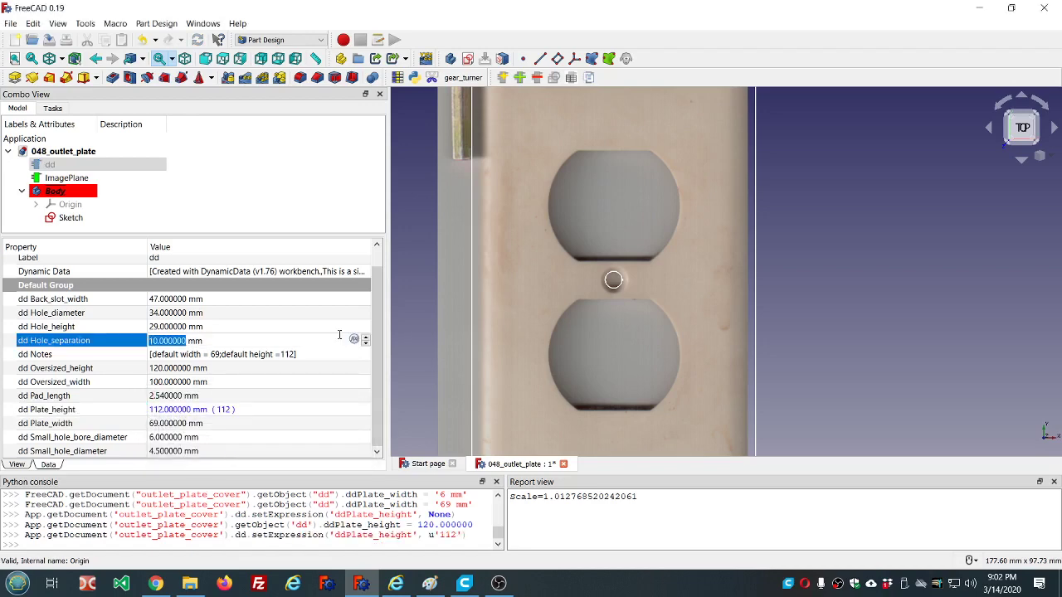
click(253, 412)
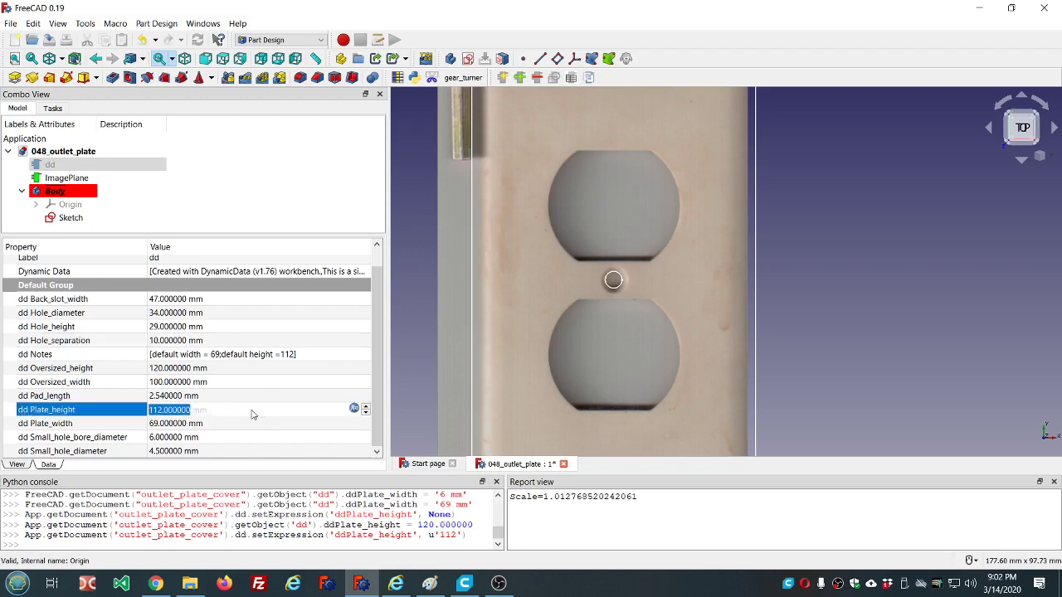
key(=)
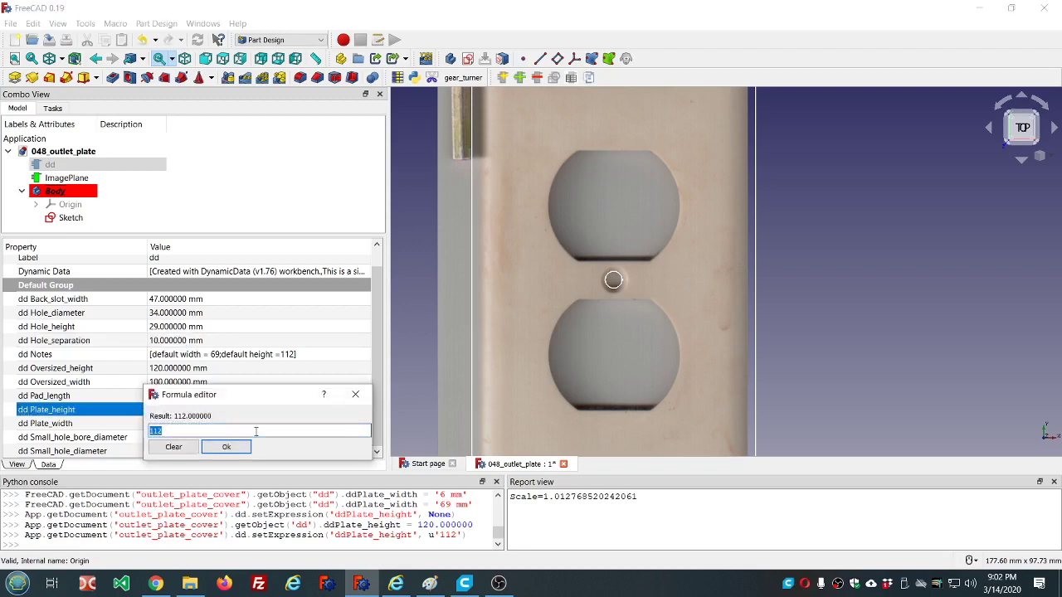
click(174, 447)
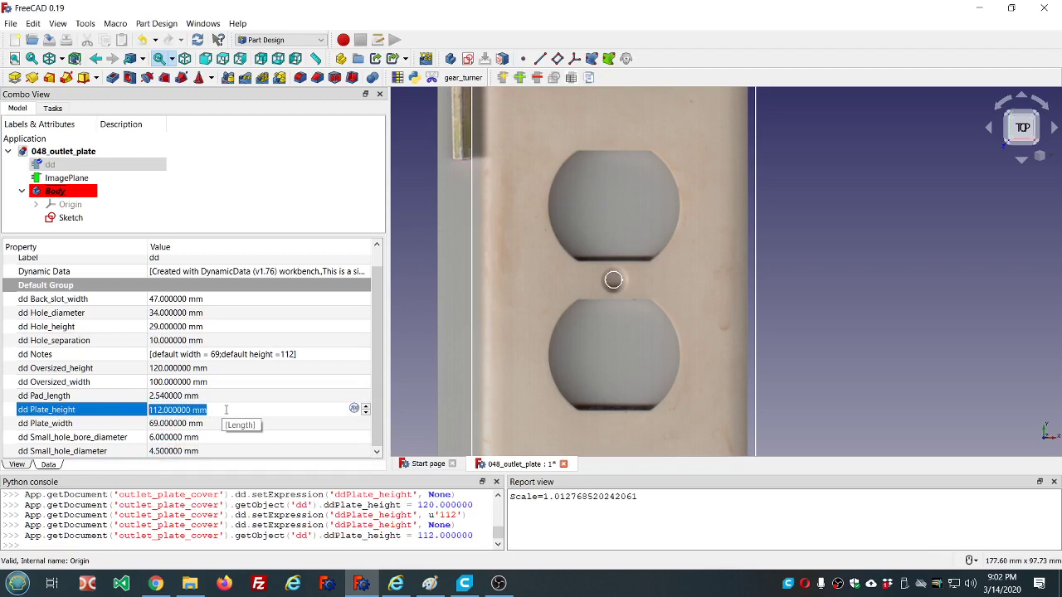
text(112)
click(256, 395)
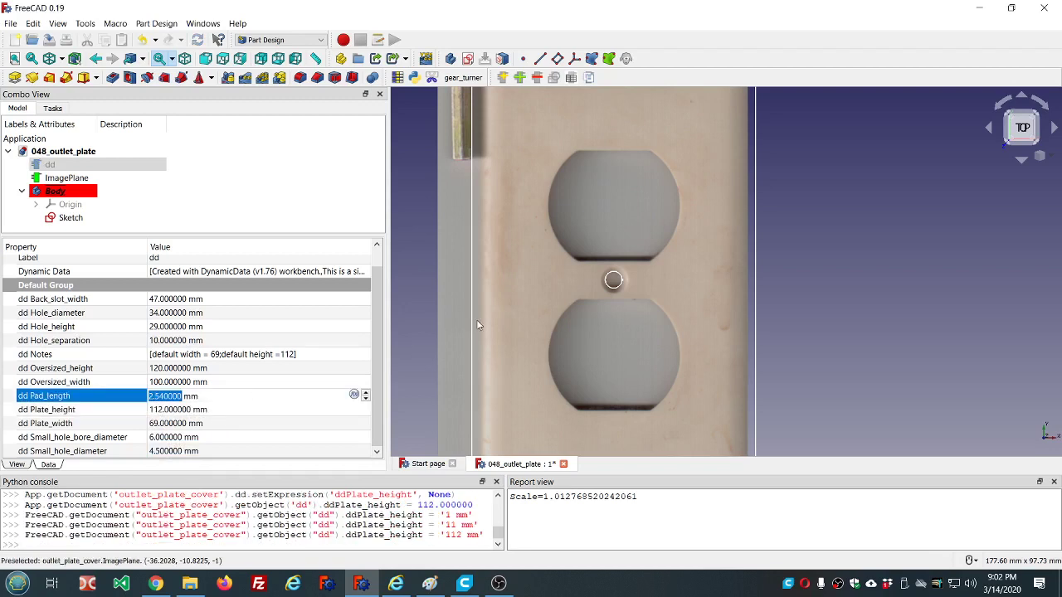
- Reopen the plate sketch for editing and move the rectangle's height dimension out beyond the plate's right edge
double_click(56, 218)
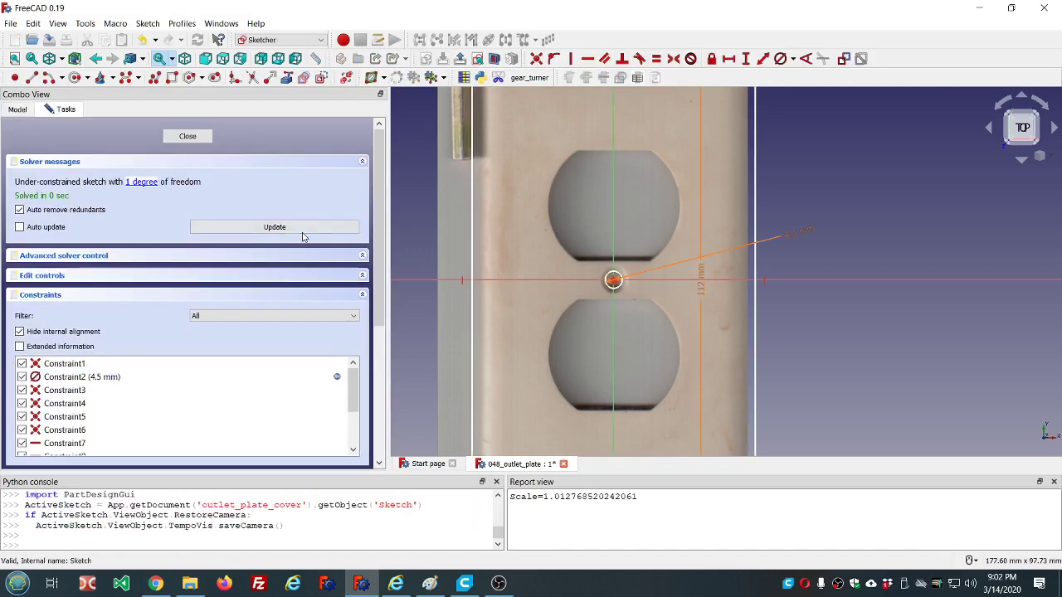
scroll(654, 259, down, 3)
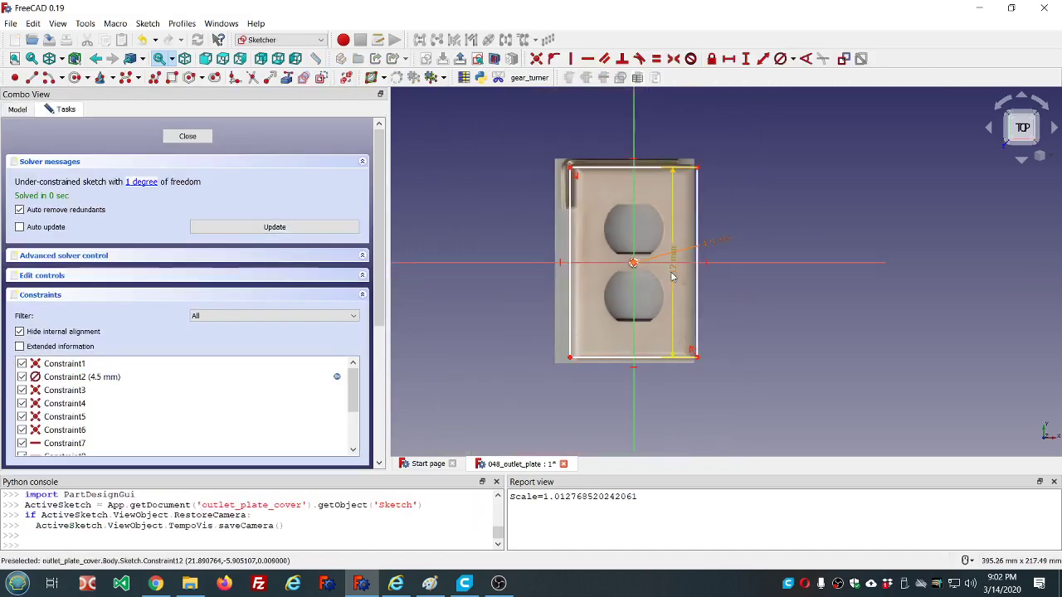
scroll(674, 271, up, 3)
drag(673, 271, 821, 240)
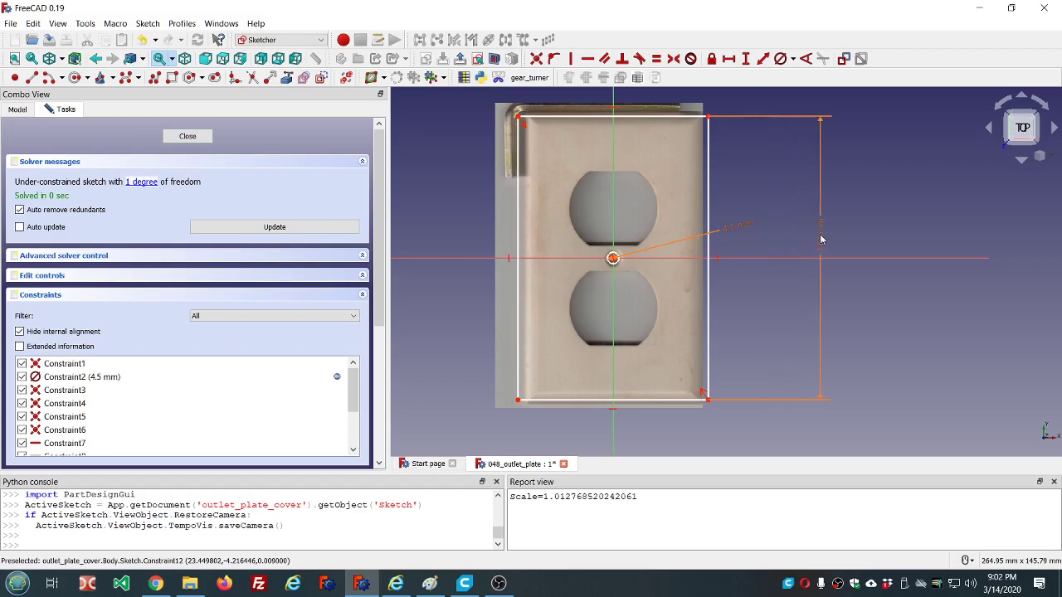
- Try to apply a horizontal distance constraint to the rectangle's upper and lower edges together
click(537, 119)
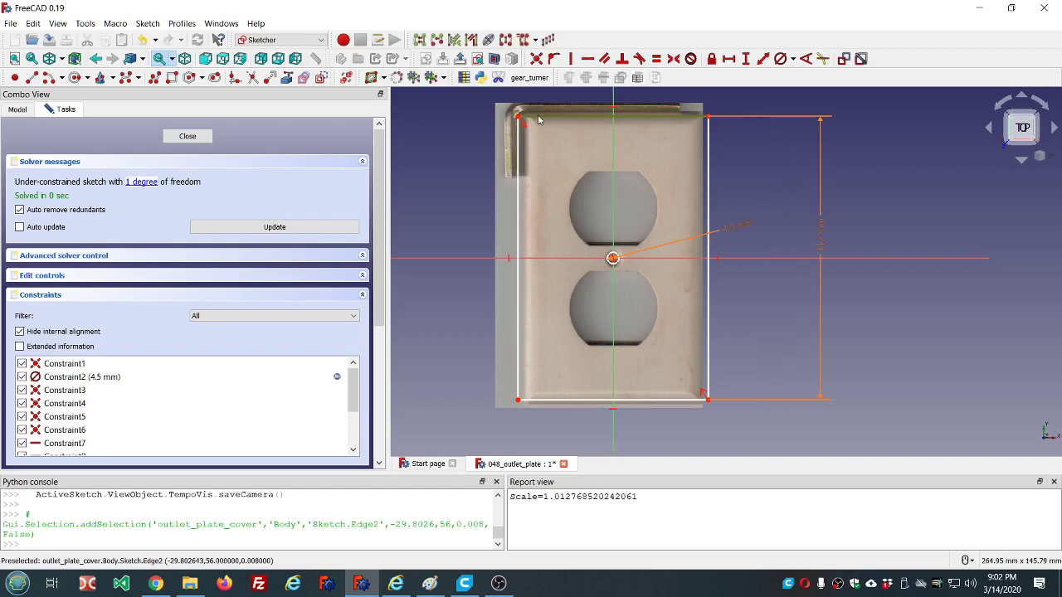
click(566, 401)
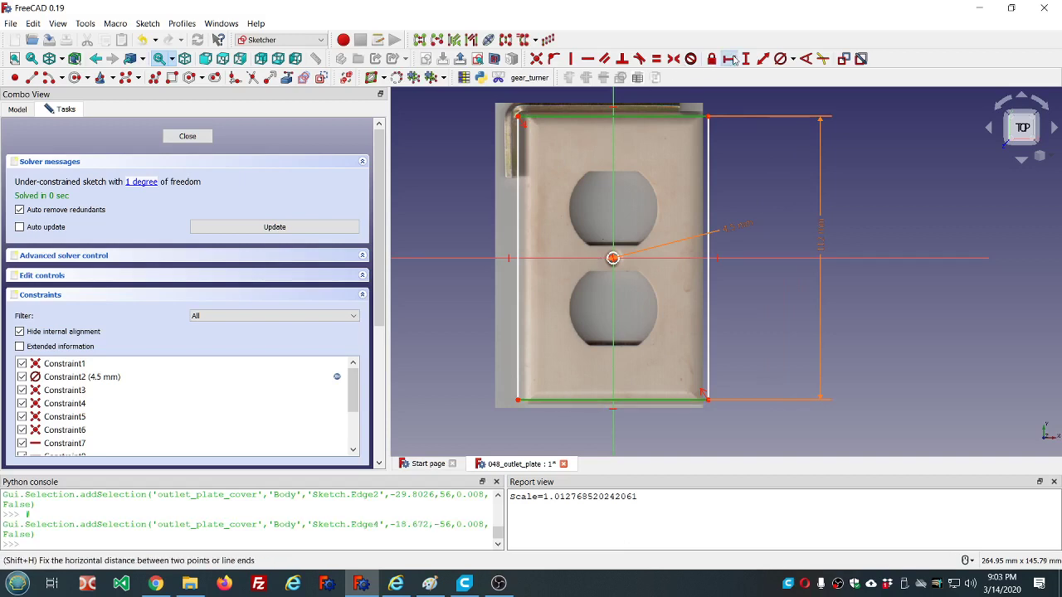
click(729, 59)
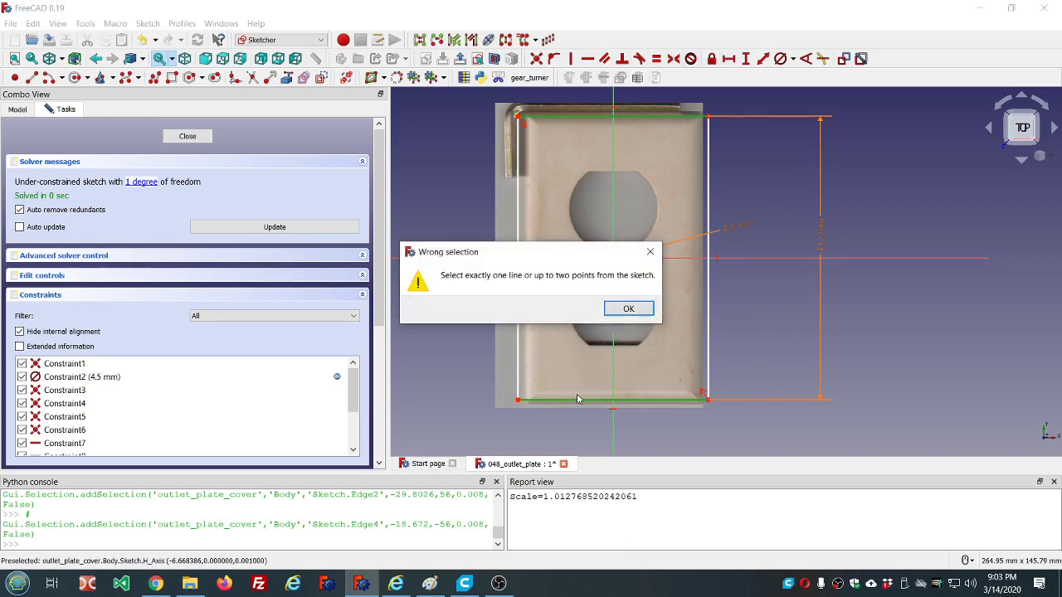
click(628, 309)
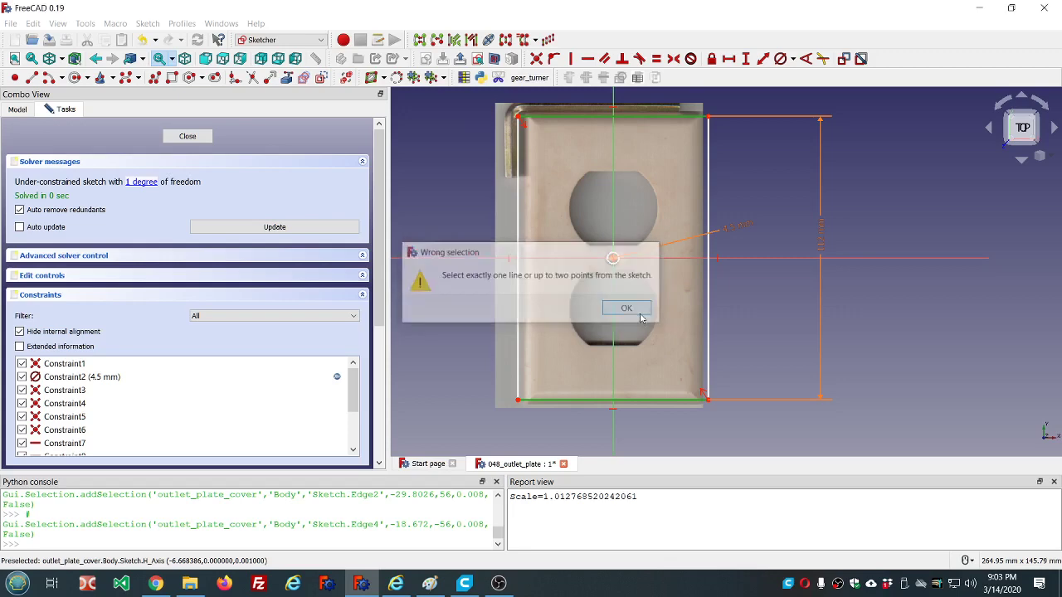
- Constrain the horizontal length of the rectangle's lower edge with the formula dd.ddPlate_width
click(658, 404)
click(729, 59)
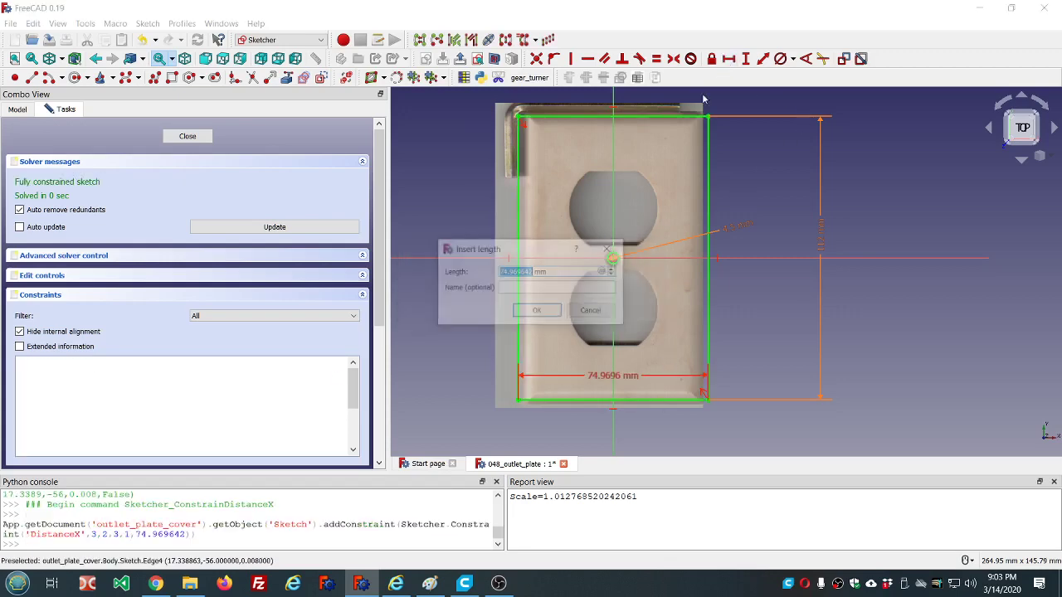
key(equal)
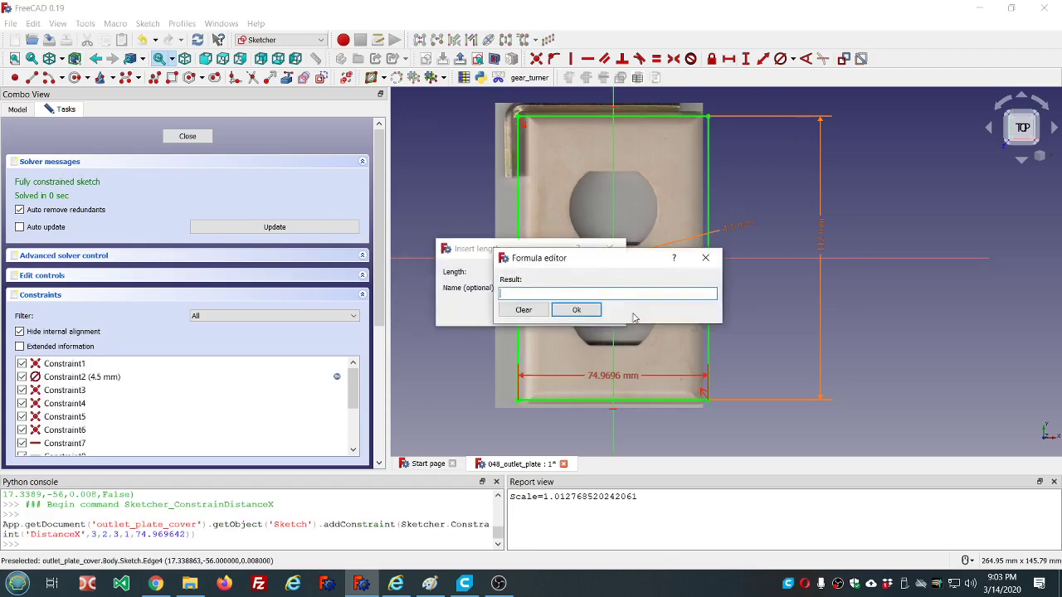
text(dd.dd)
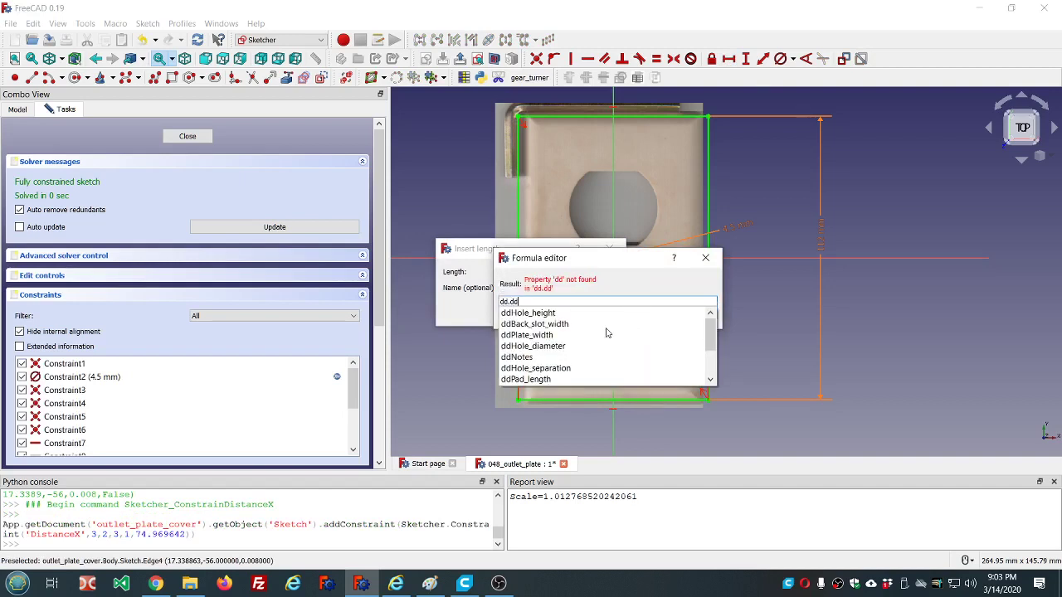
click(554, 336)
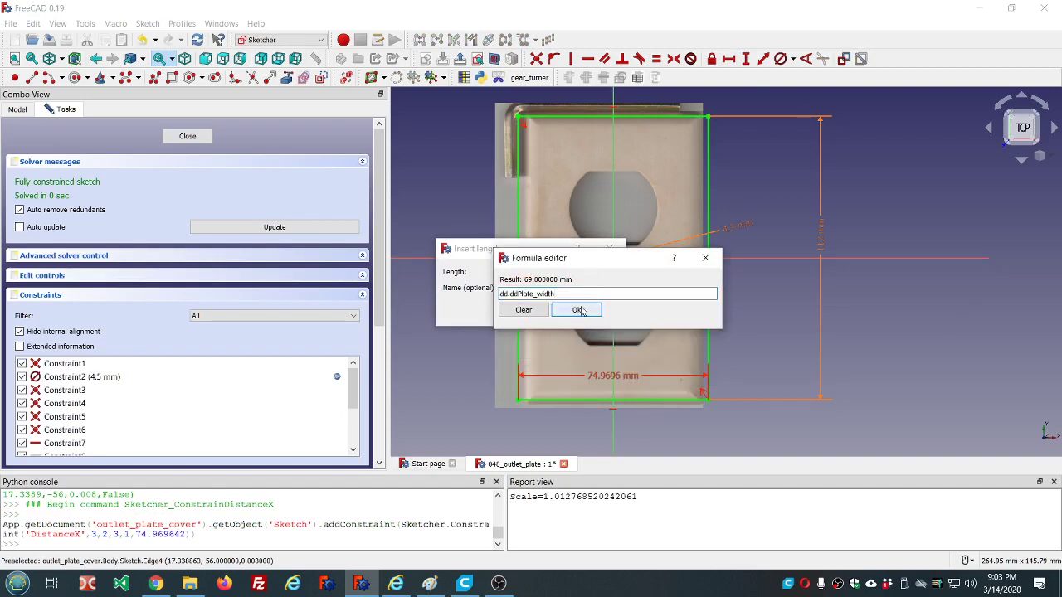
click(581, 310)
click(540, 310)
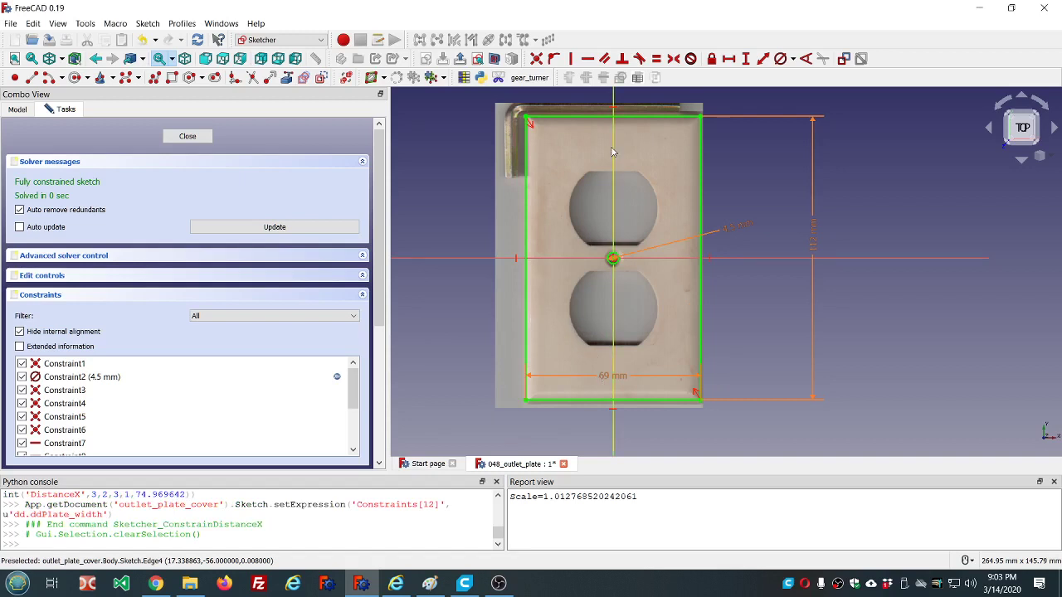
scroll(620, 122, up, 2)
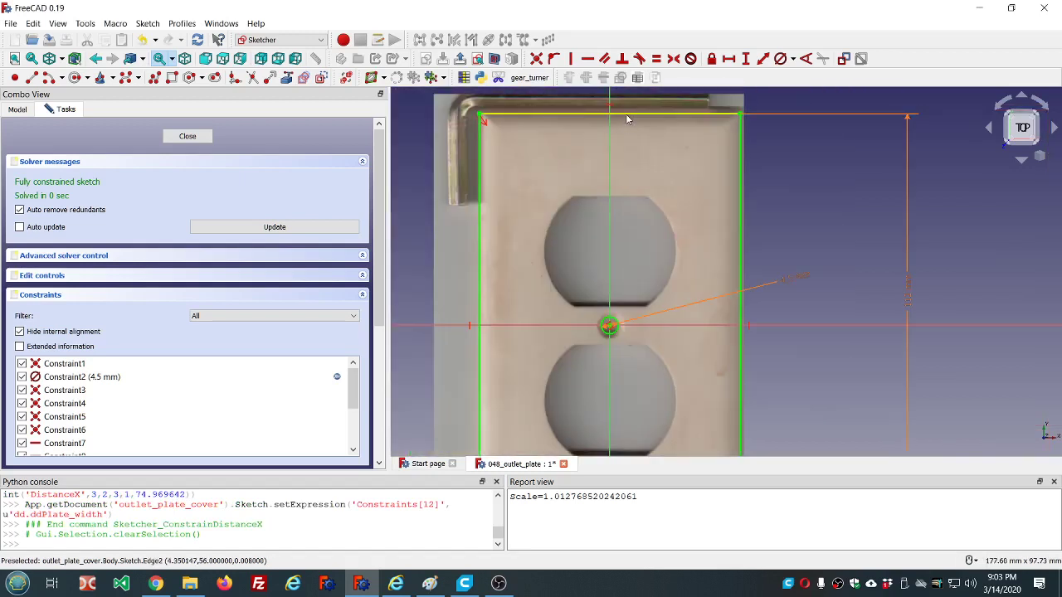
scroll(627, 119, down, 3)
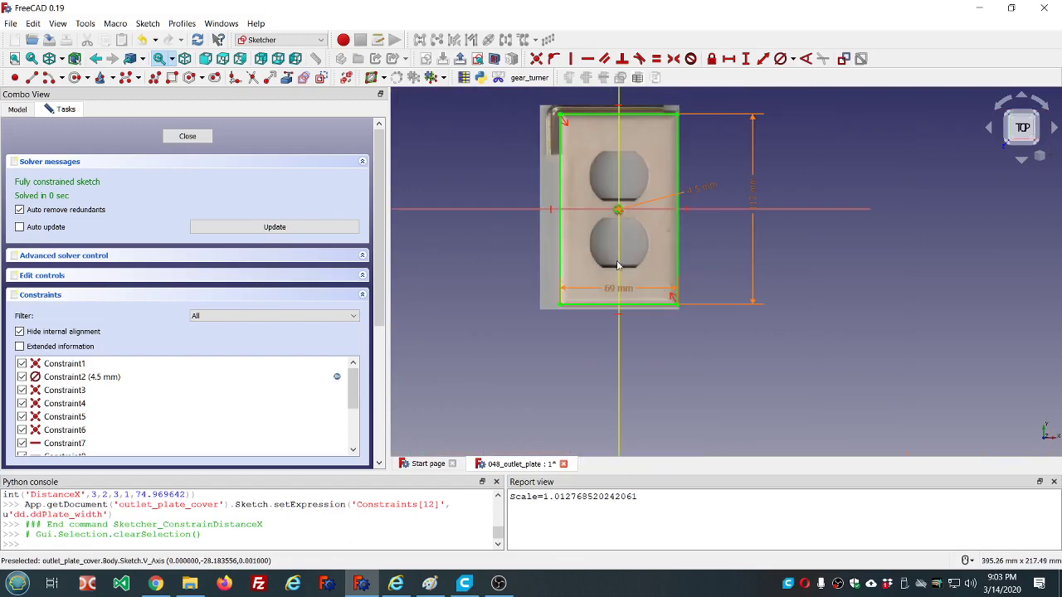
scroll(618, 308, up, 4)
scroll(575, 300, down, 3)
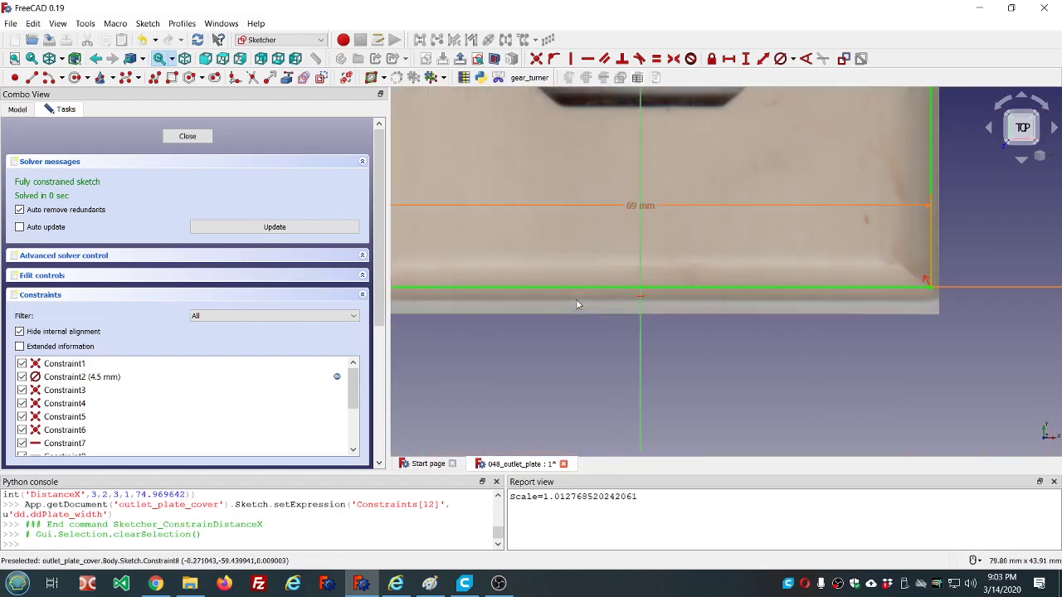
scroll(576, 299, down, 2)
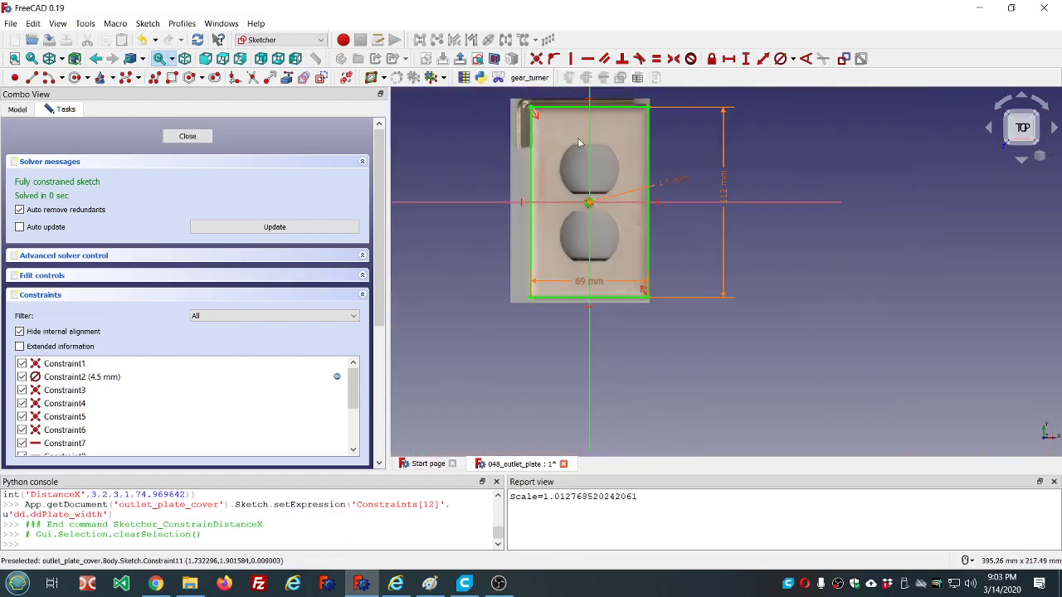
- Move the rectangle's width dimension down to just below the plate's lower edge
scroll(576, 115, up, 2)
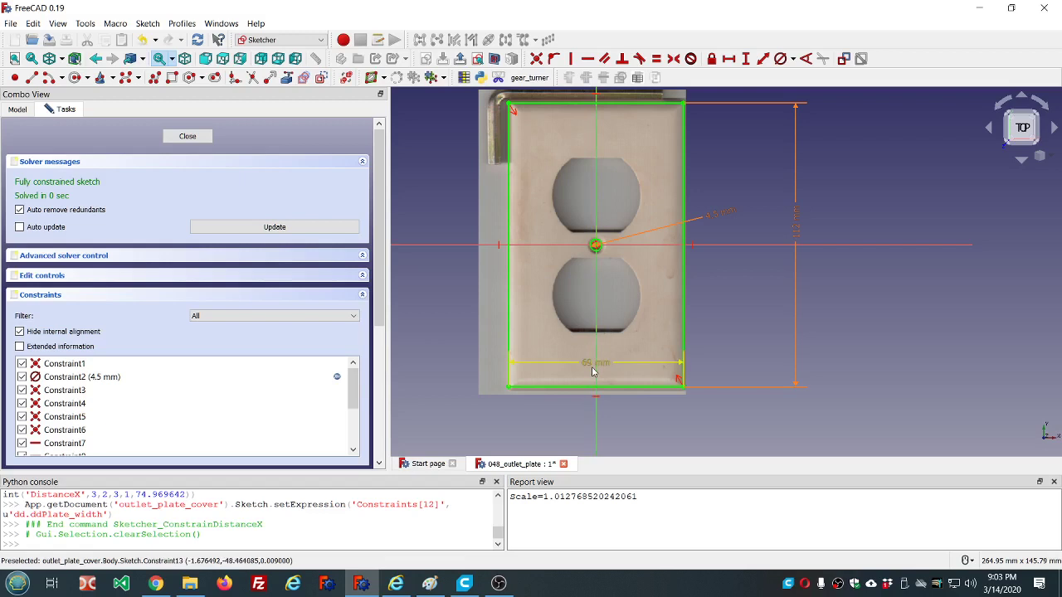
drag(595, 363, 596, 425)
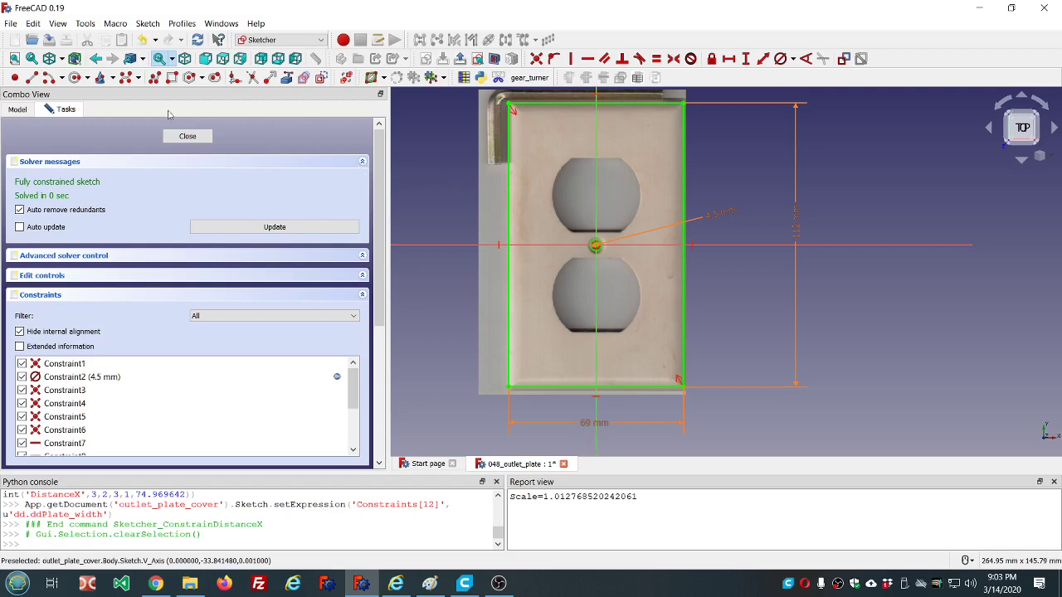
- Trace the curved sides of the upper outlet opening with two arcs of about 17 mm radius, sharing a centre on the vertical axis
click(47, 77)
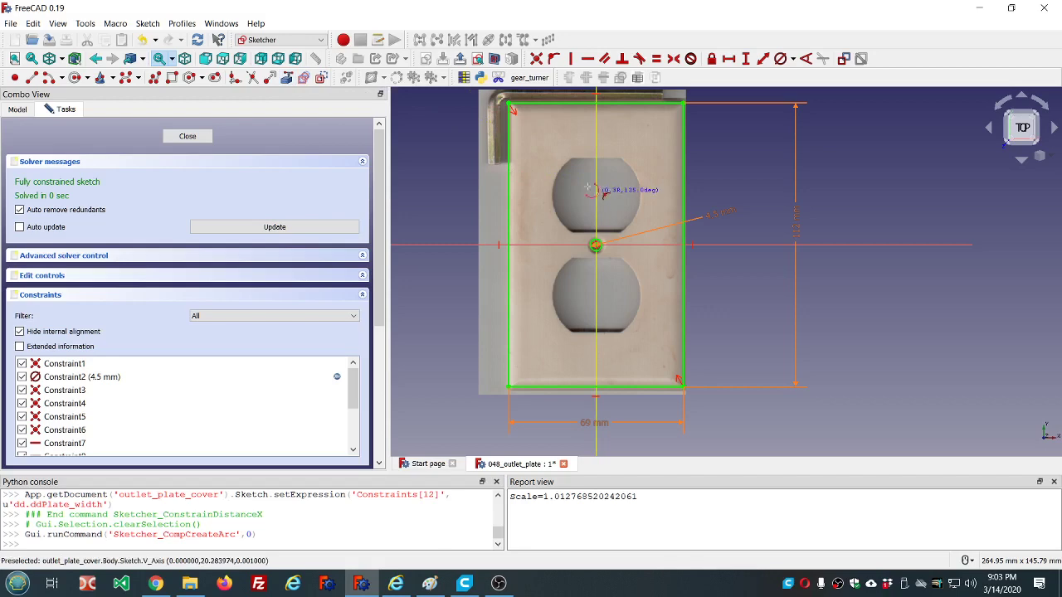
click(595, 193)
click(572, 165)
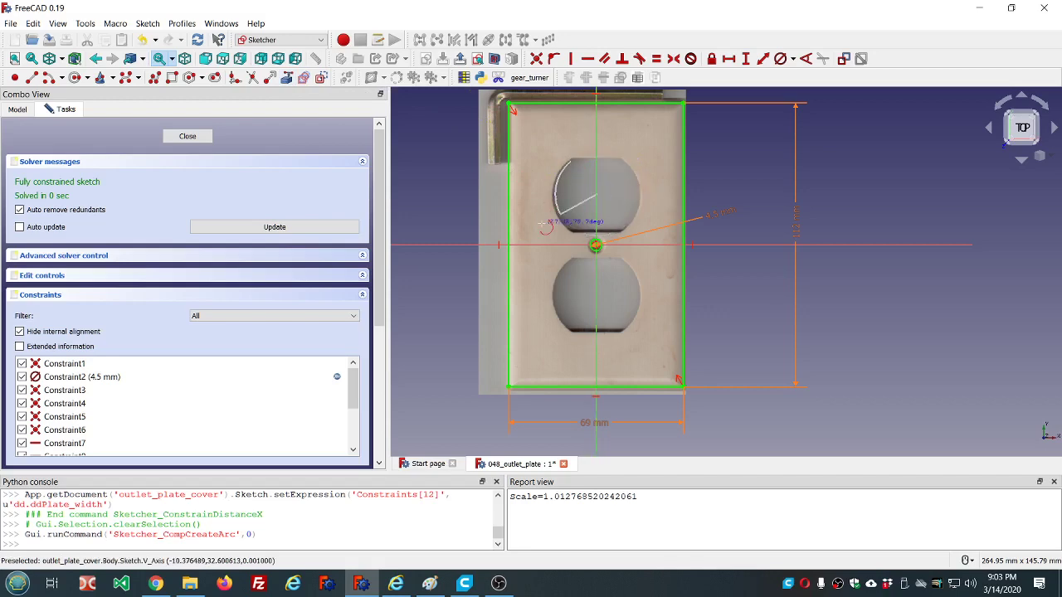
click(570, 226)
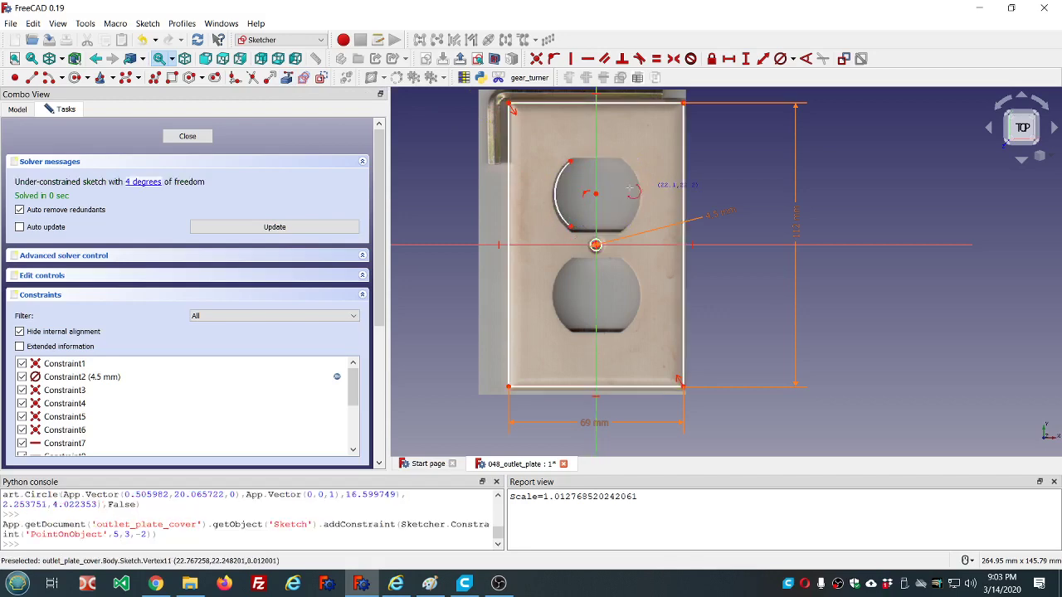
click(596, 193)
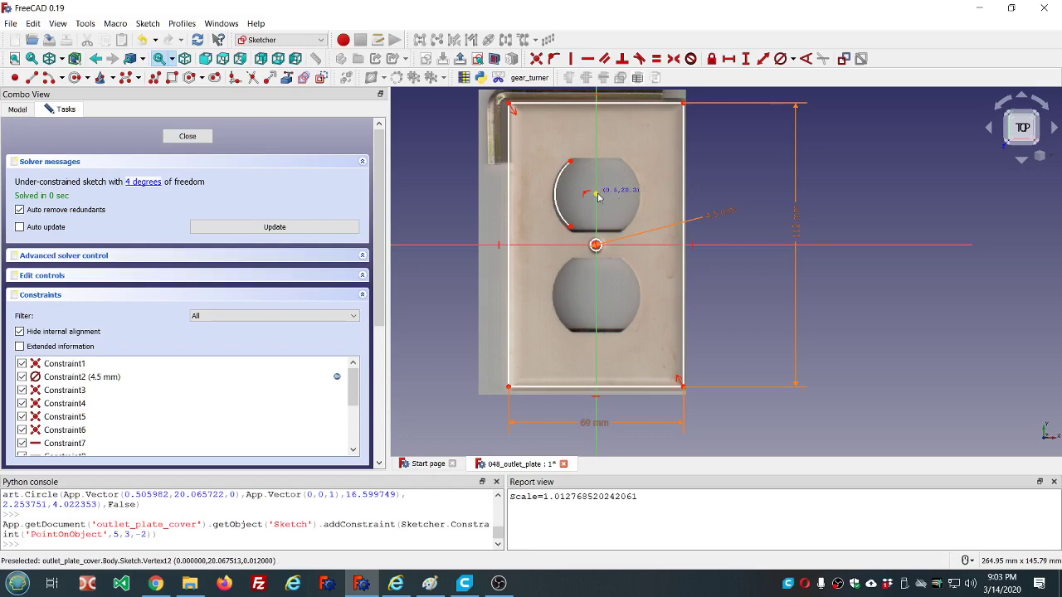
click(624, 165)
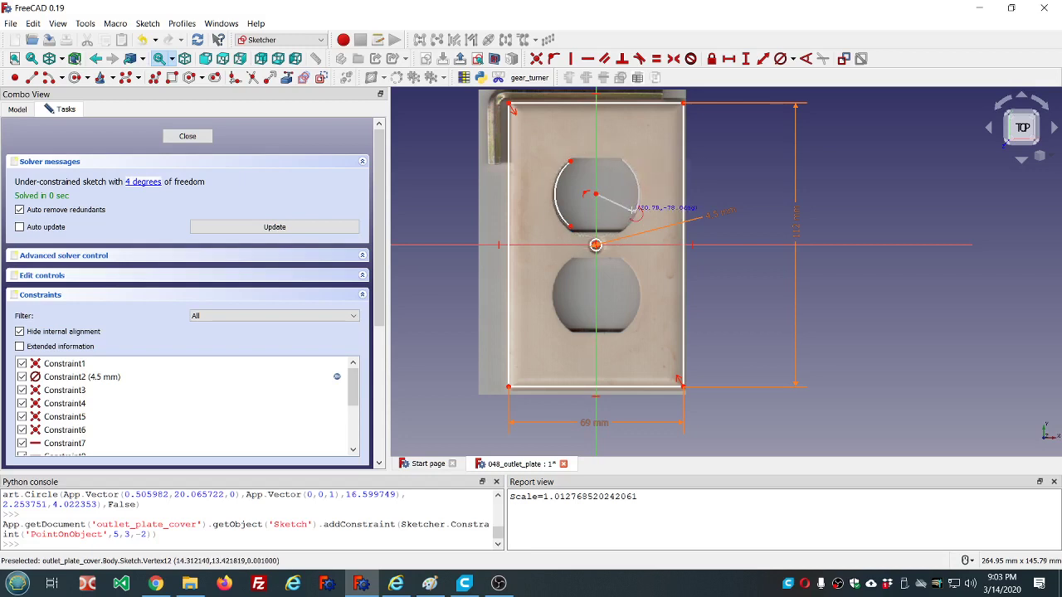
click(623, 227)
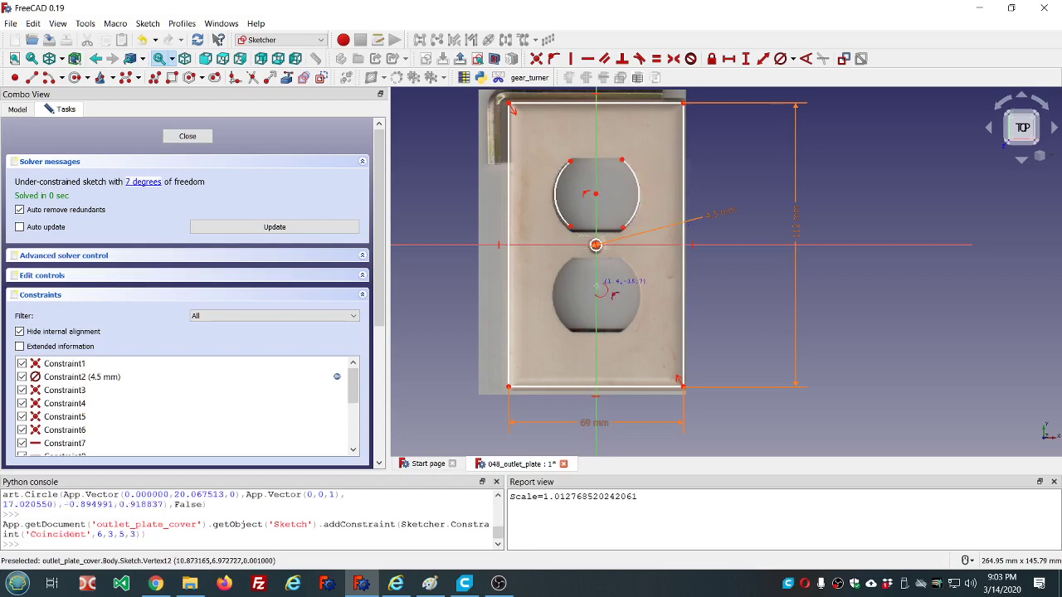
- Trace the curved sides of the lower outlet opening with arcs of about 14 and 15 mm radius, sharing a centre on the vertical axis
click(594, 290)
click(569, 260)
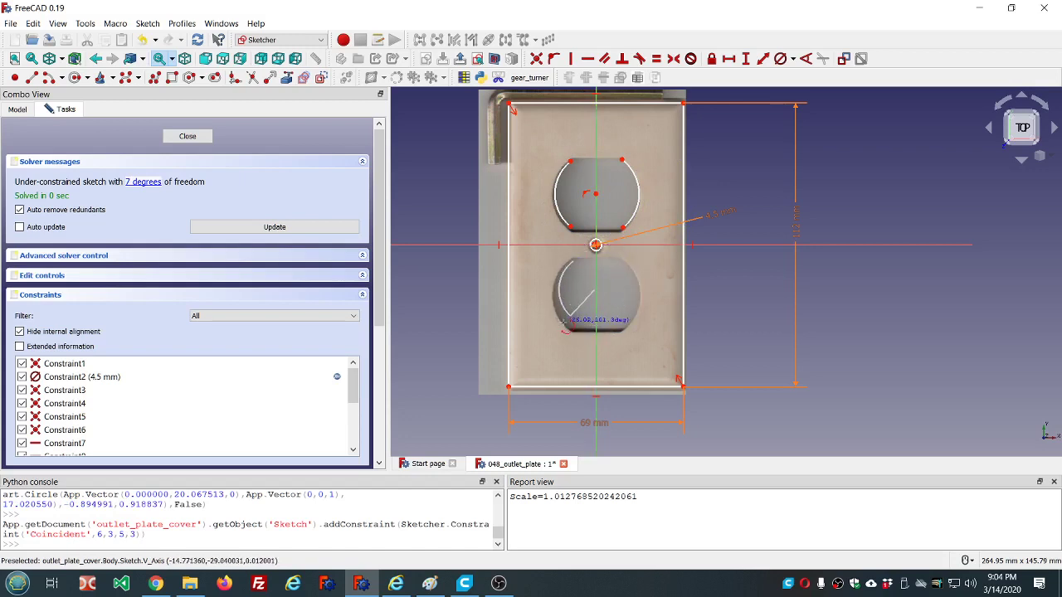
click(569, 316)
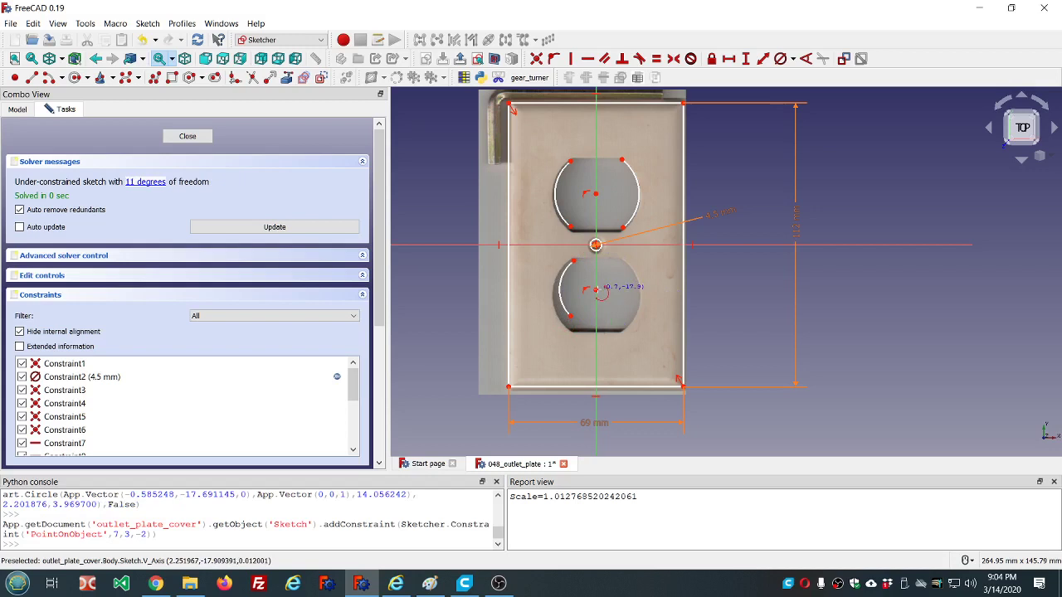
click(594, 290)
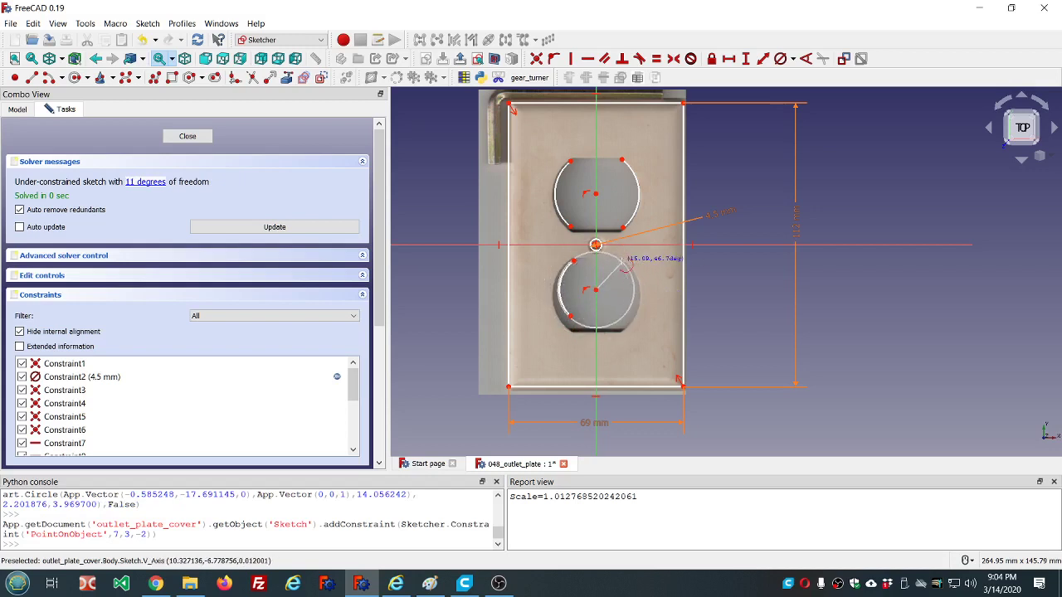
click(622, 263)
click(627, 320)
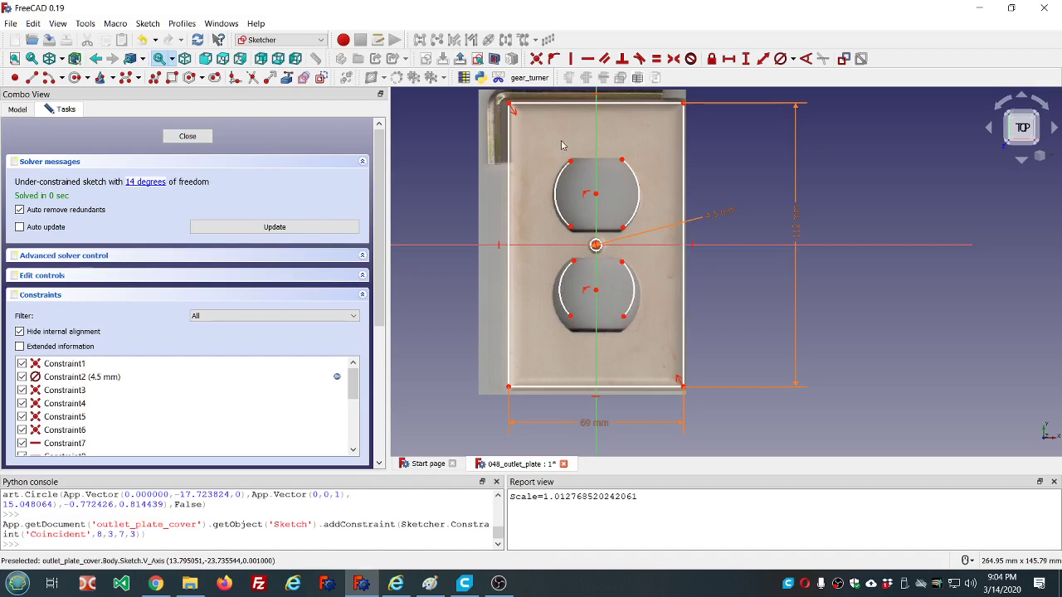
- Close both outlet openings with horizontal lines joining the upper and lower endpoints of each arc pair
click(32, 77)
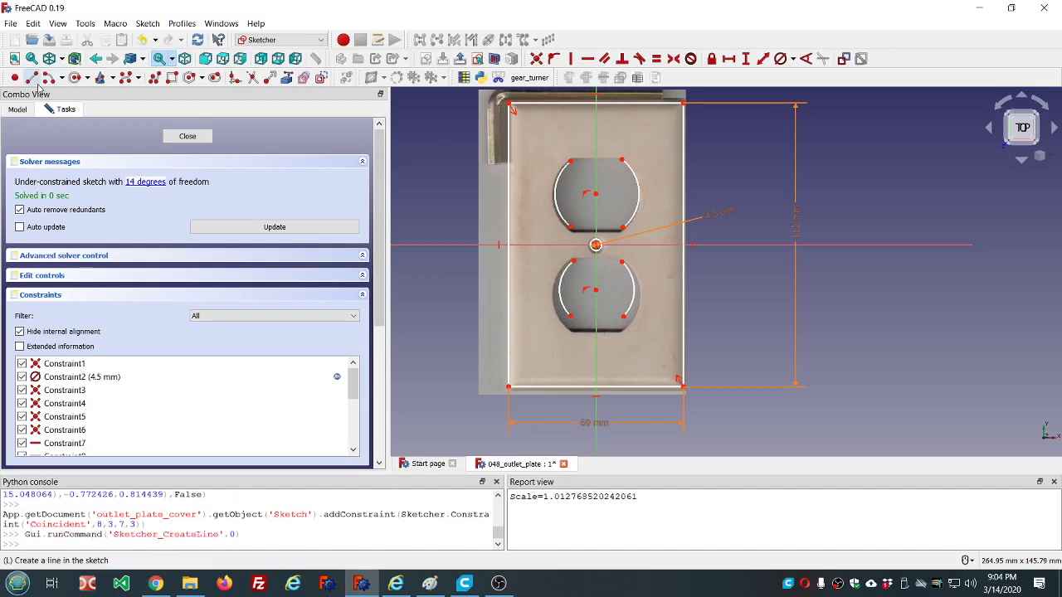
click(570, 159)
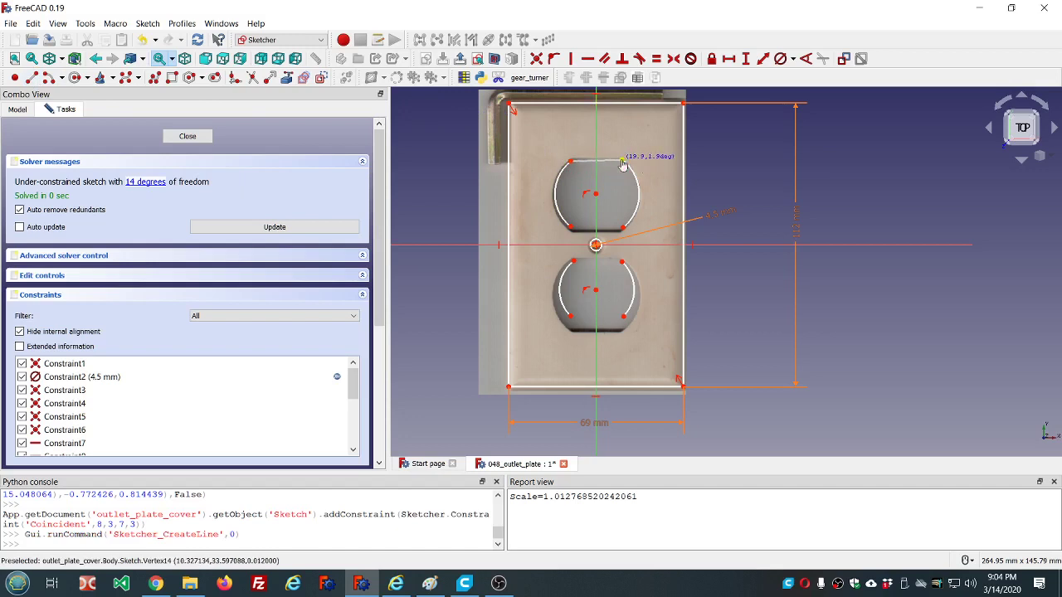
click(622, 160)
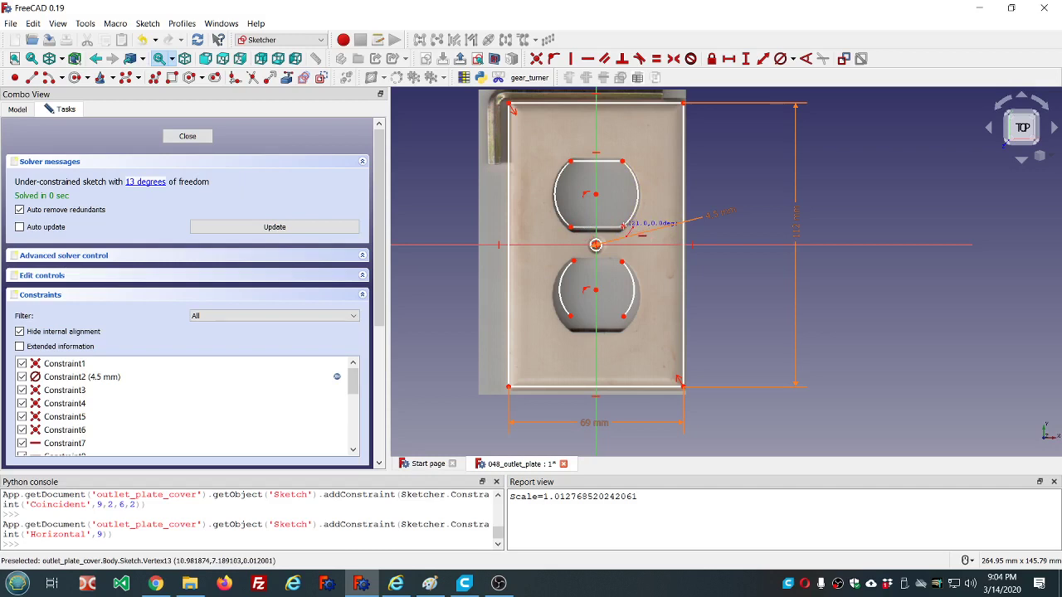
click(624, 226)
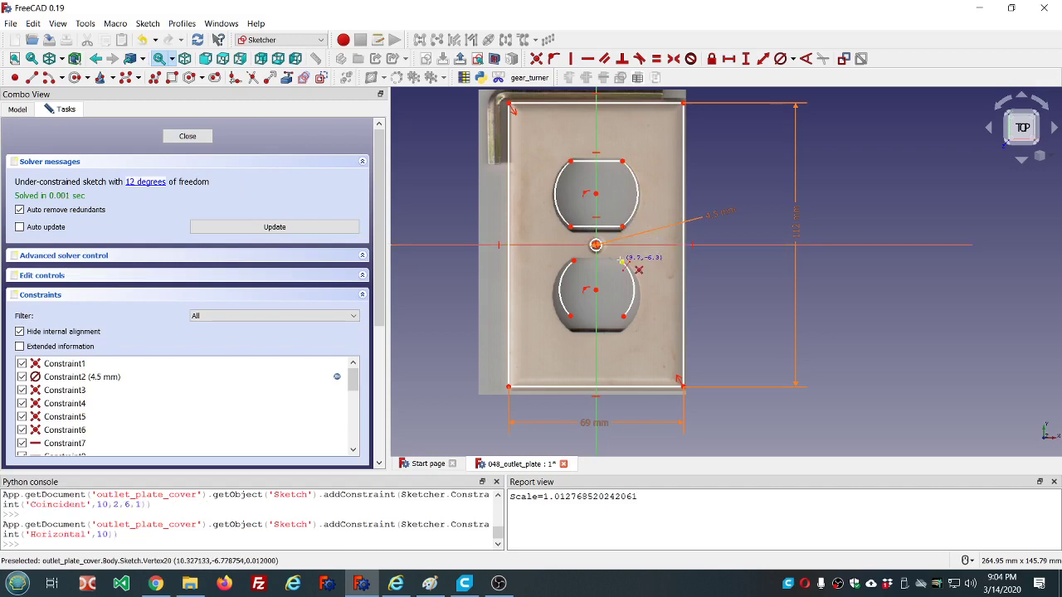
click(573, 262)
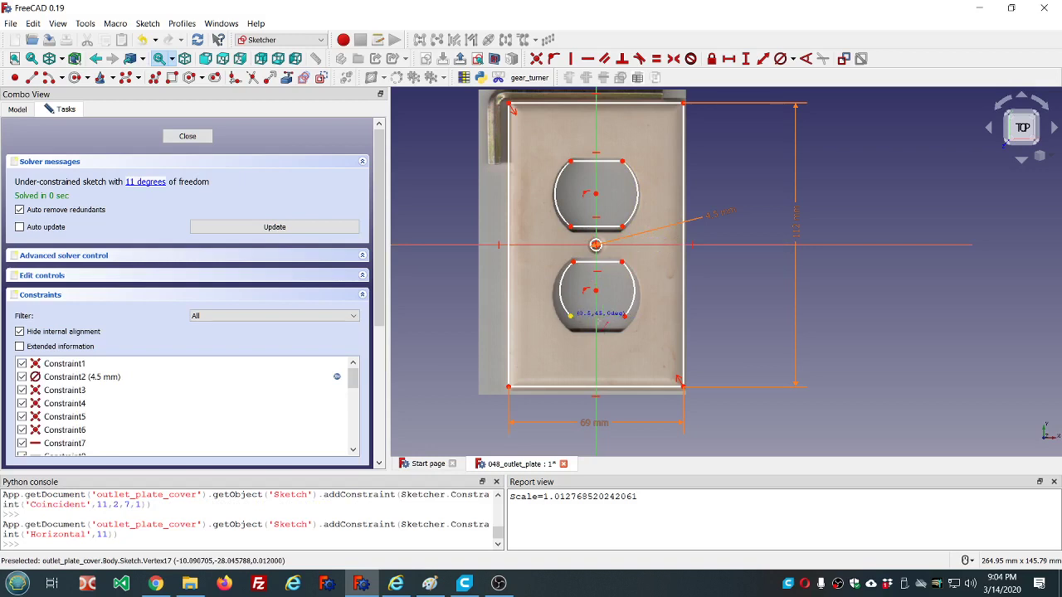
click(573, 316)
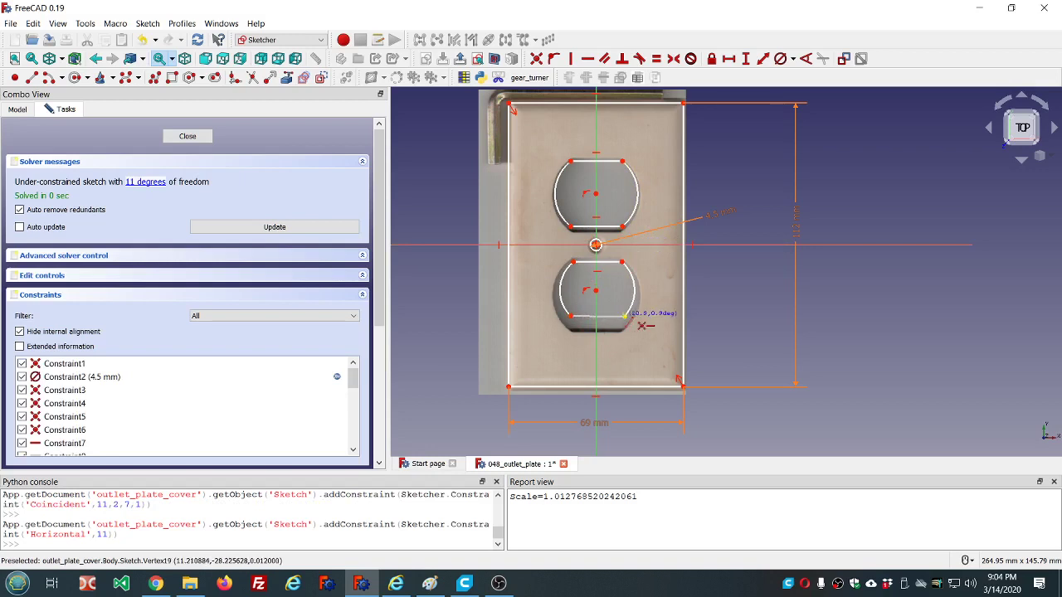
click(624, 316)
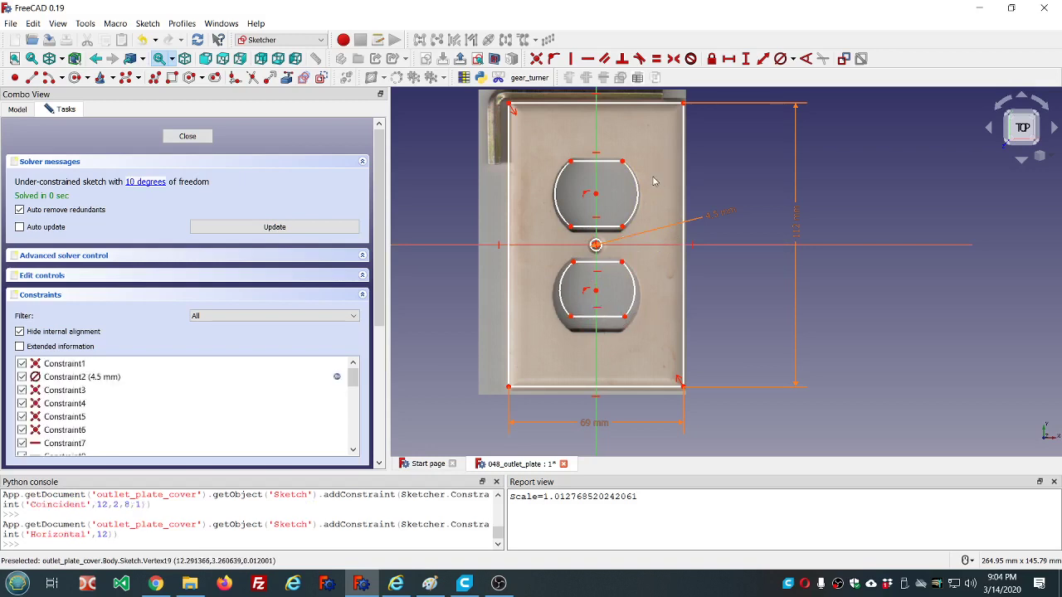
- Apply an equality constraint to the four arcs of the two outlet openings
click(635, 291)
click(557, 292)
click(559, 218)
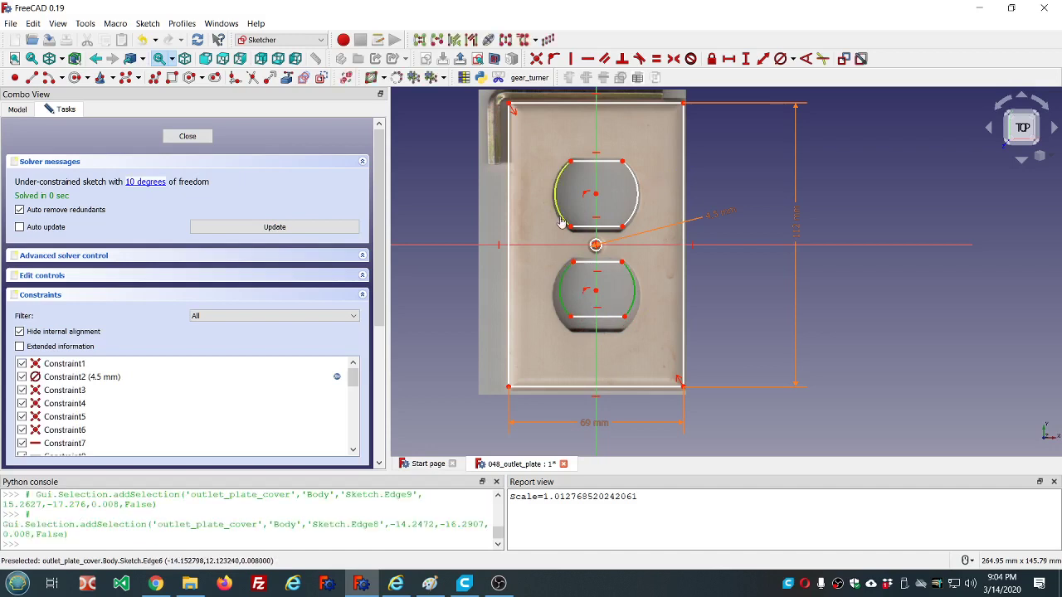
click(637, 206)
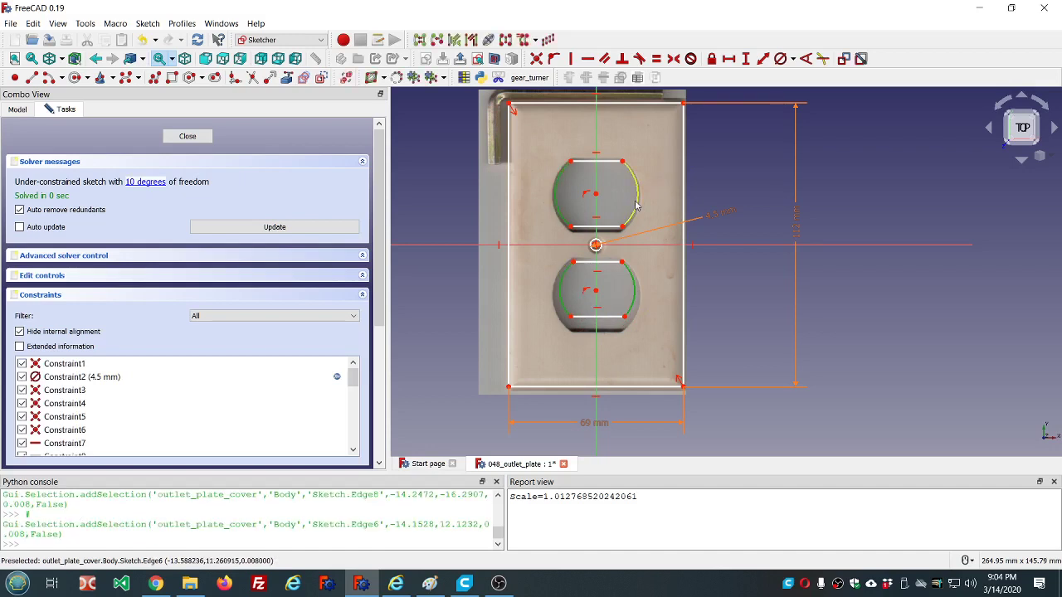
click(658, 61)
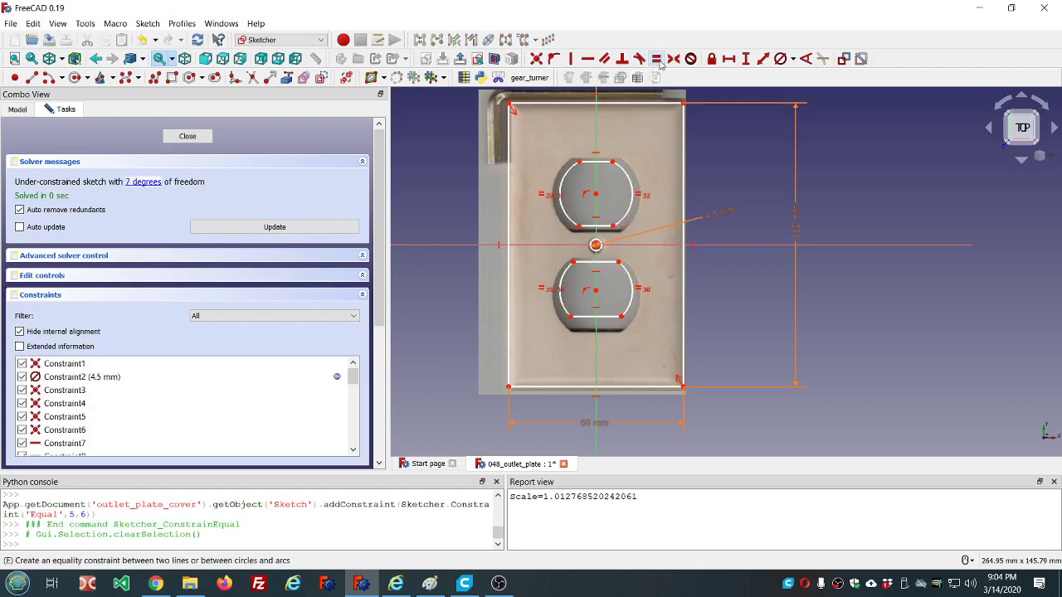
- Apply an equality constraint to the four horizontal lines of the two outlet openings
click(595, 163)
click(597, 225)
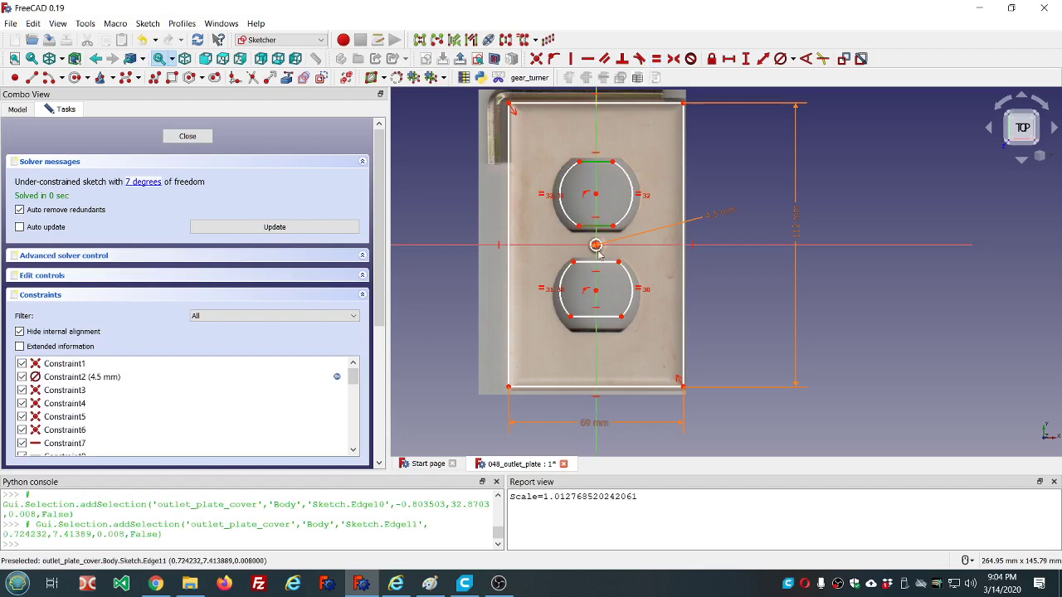
click(597, 264)
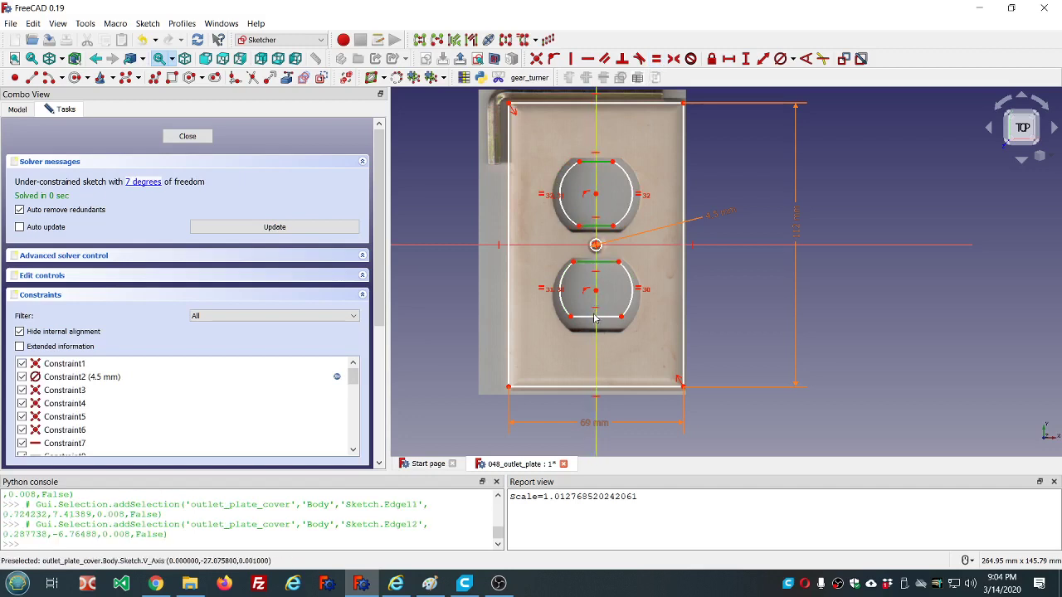
click(595, 317)
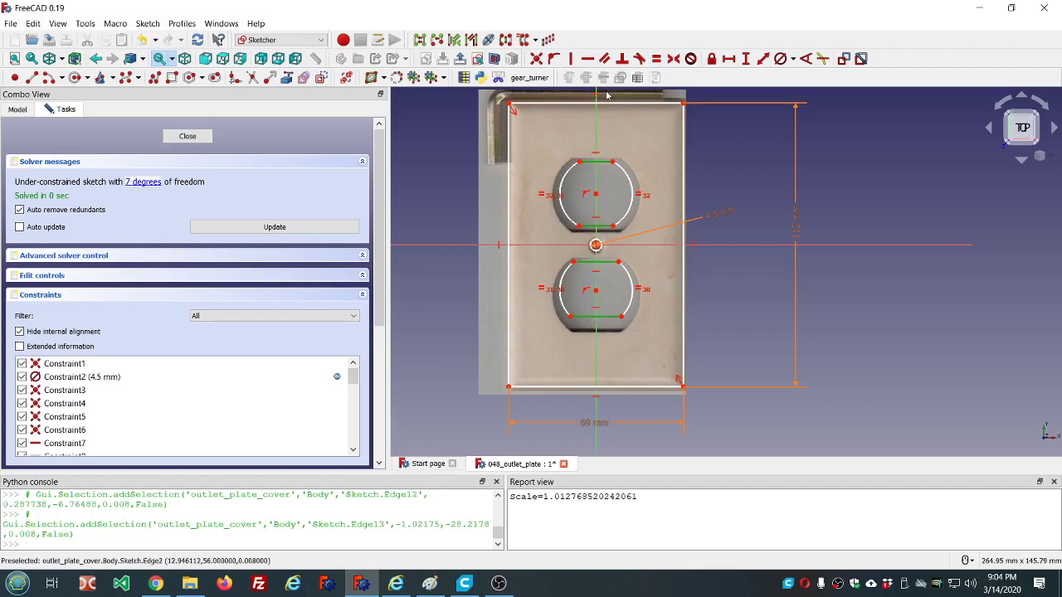
click(655, 59)
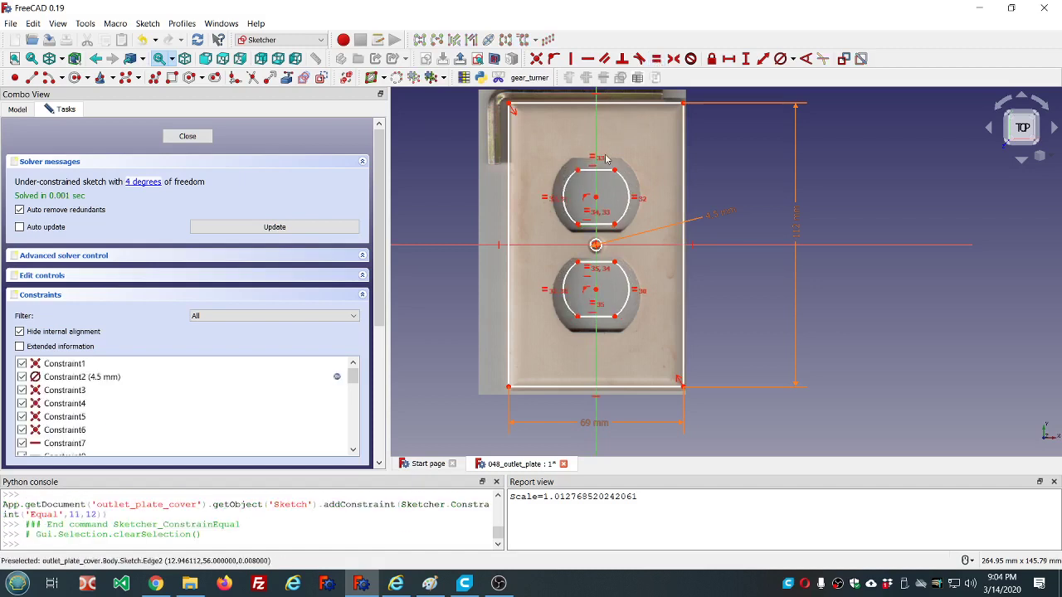
- Constrain the diameter of the lower opening's left arc with the formula dd.ddHole_diameter
click(594, 197)
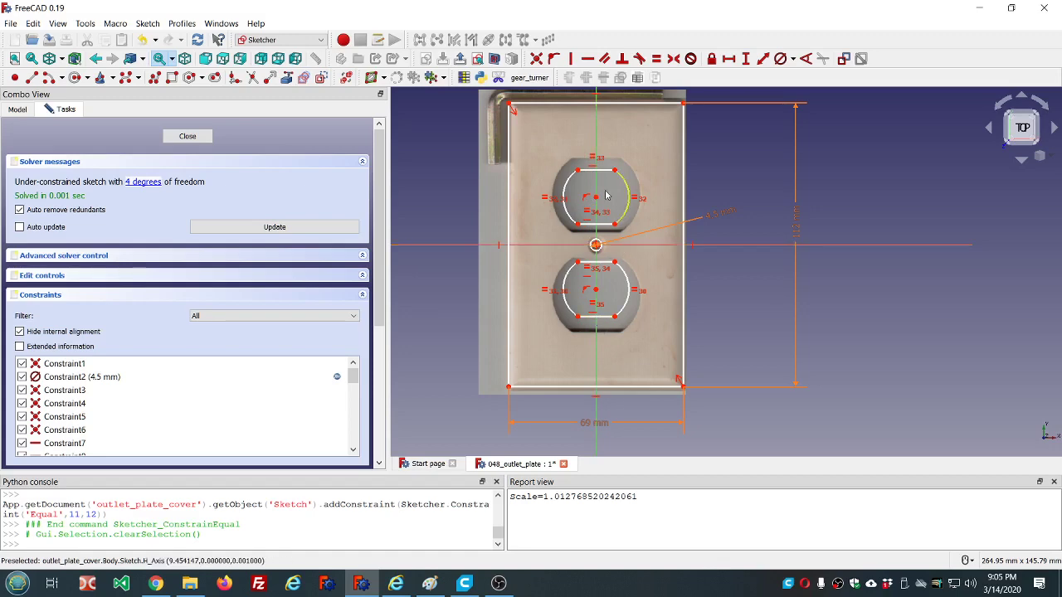
click(567, 286)
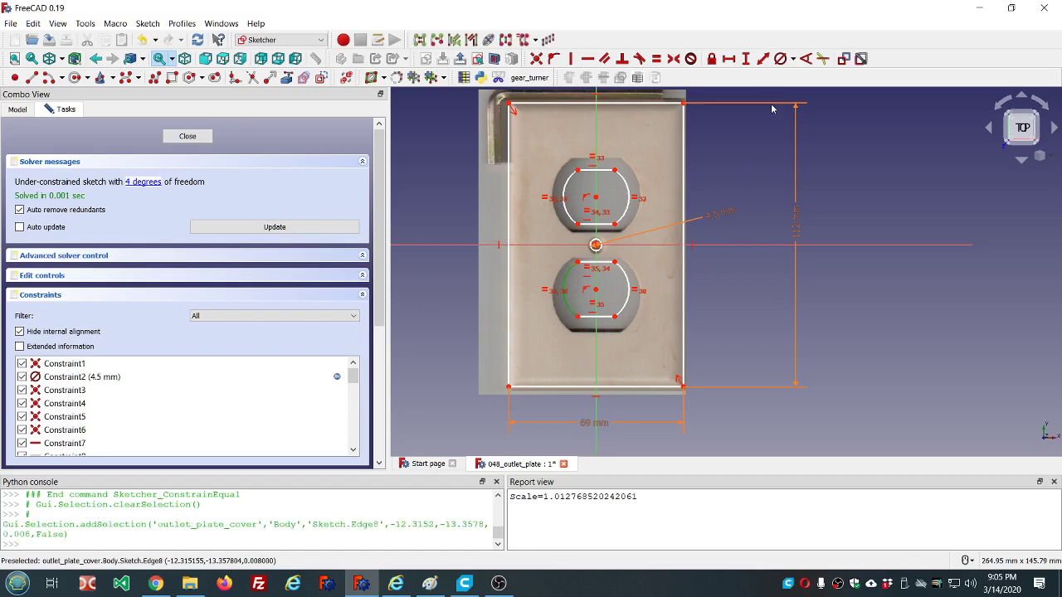
click(788, 60)
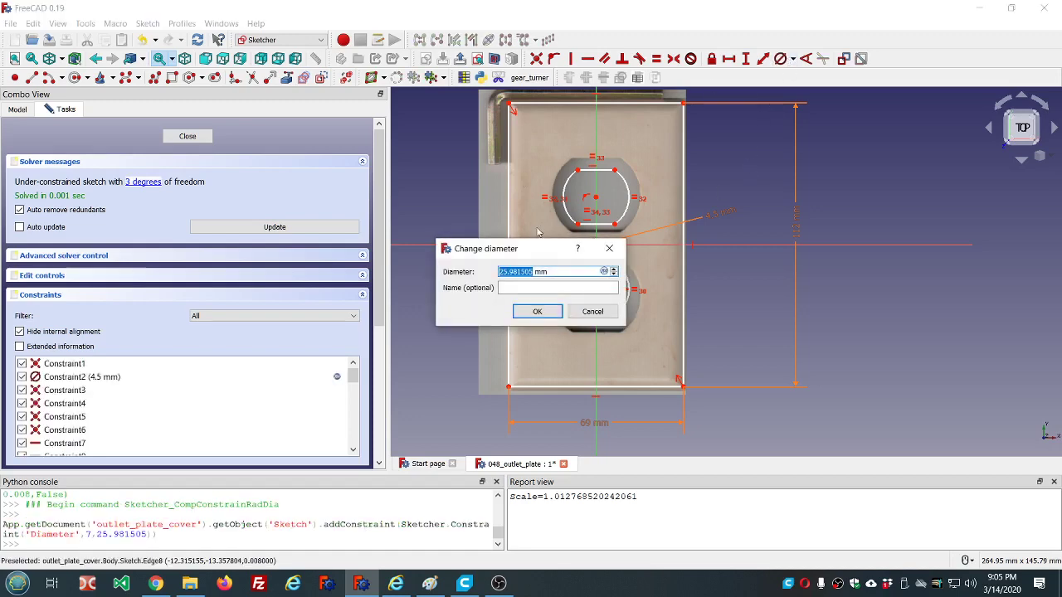
click(604, 272)
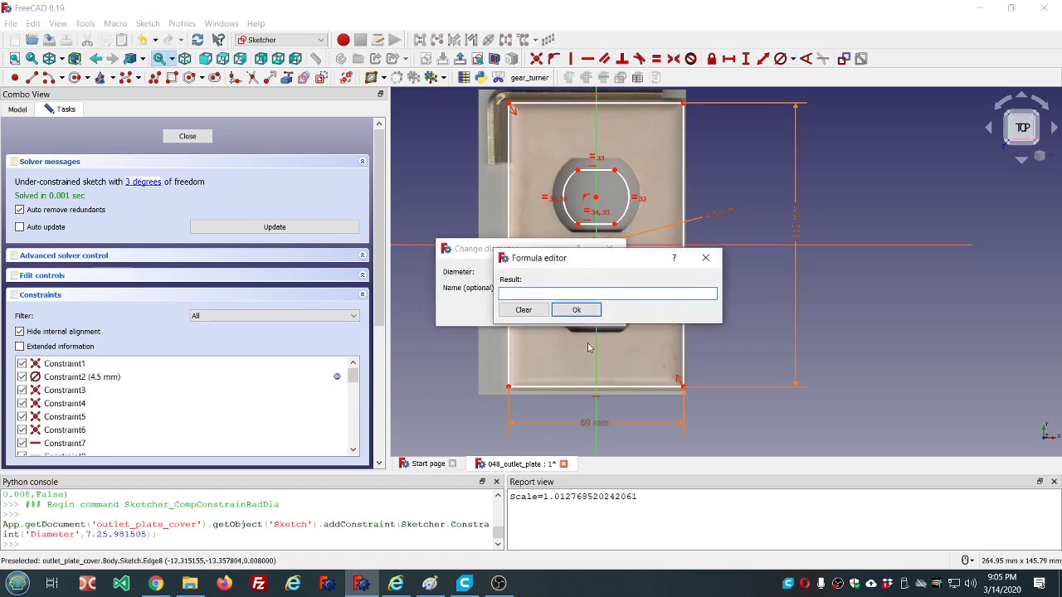
text(dd.dd)
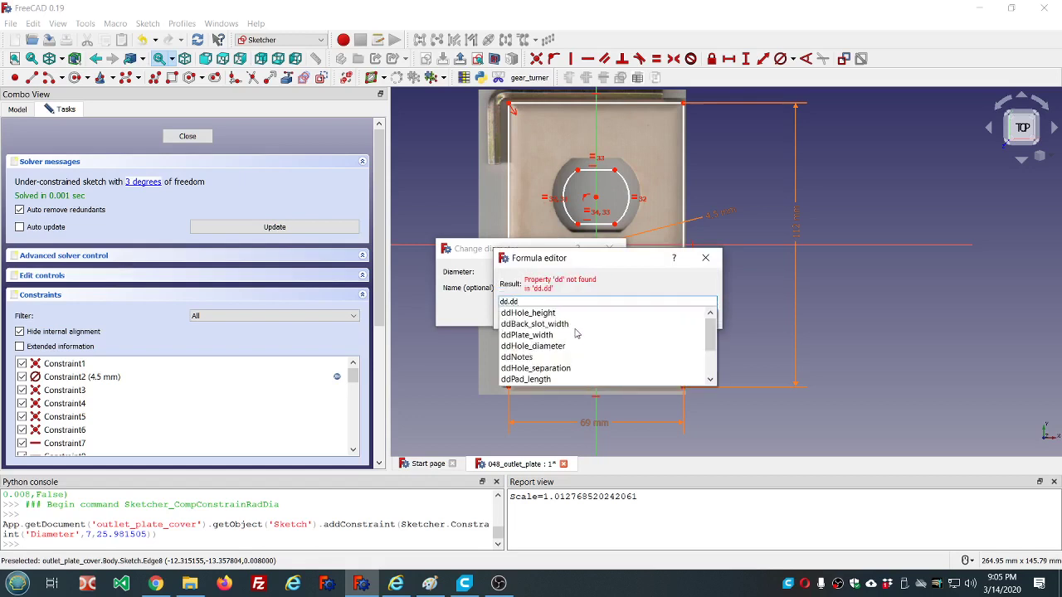
scroll(576, 332, down, 1)
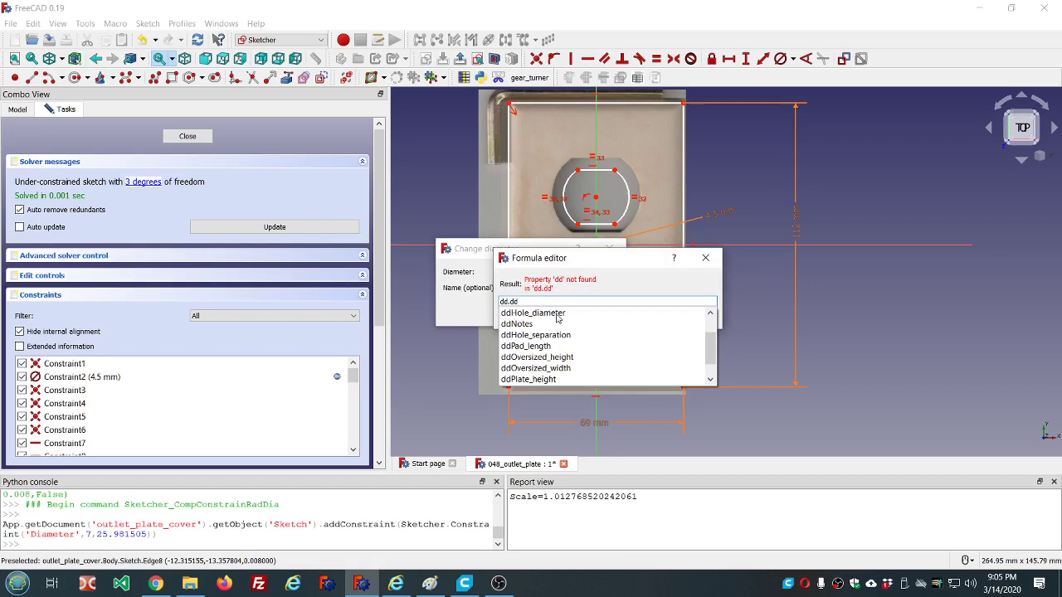
click(558, 314)
click(576, 312)
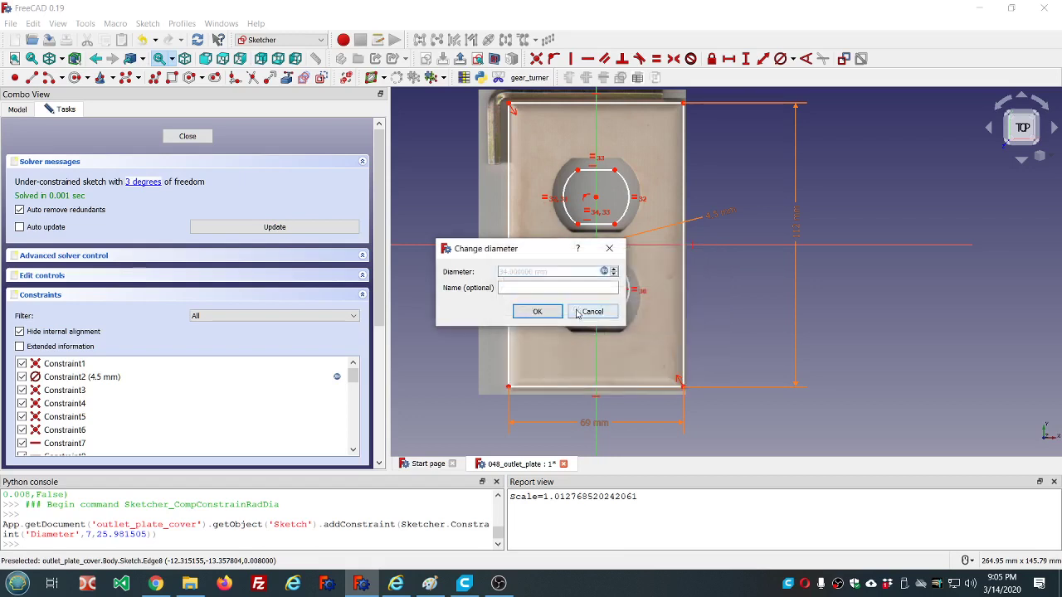
click(551, 315)
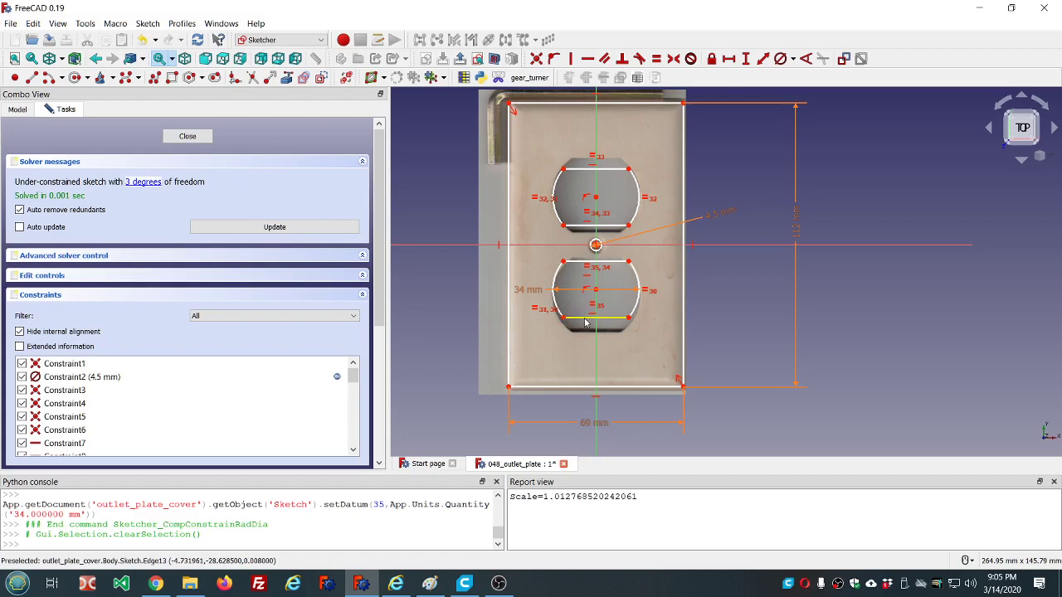
- Shift the lower outlet opening down about 2.6 mm to line up with the opening in the reference image
drag(585, 322, 587, 330)
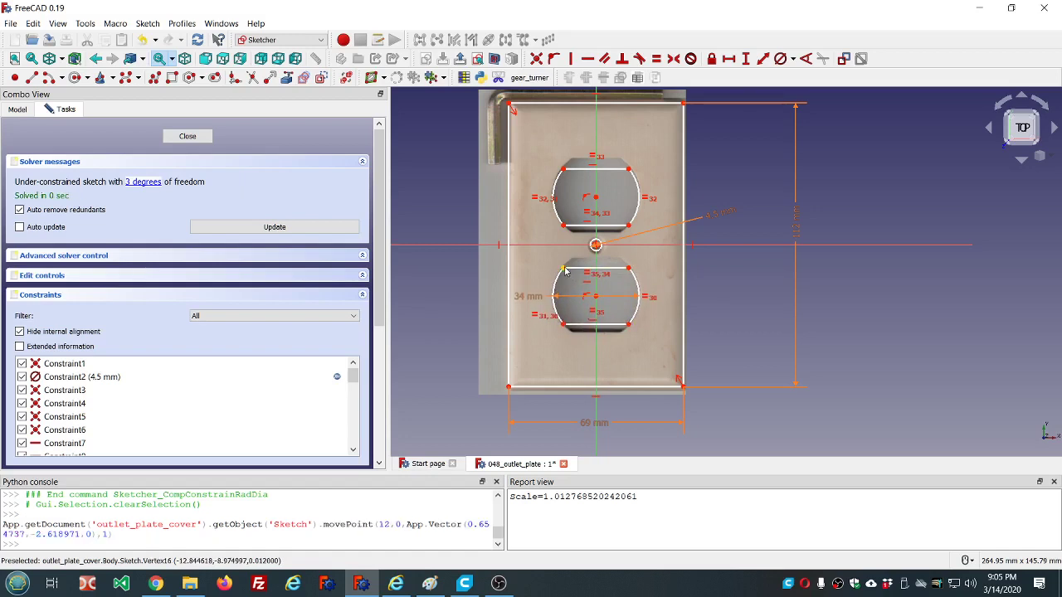
- Constrain the vertical distance between the two openings' facing left corners with the formula dd.ddHole_separation
click(565, 271)
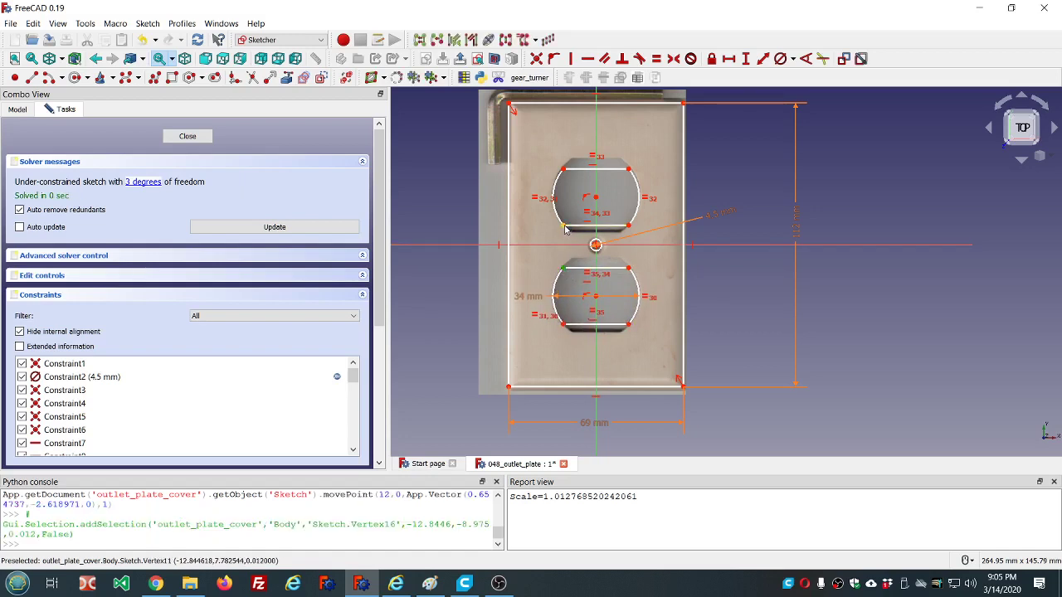
click(564, 227)
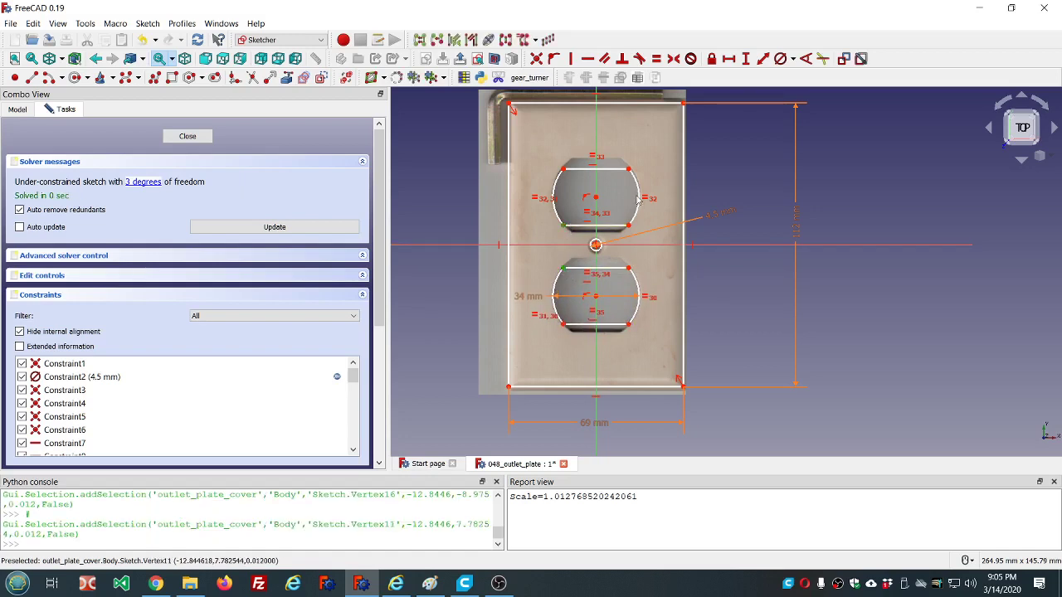
click(746, 60)
text(1)
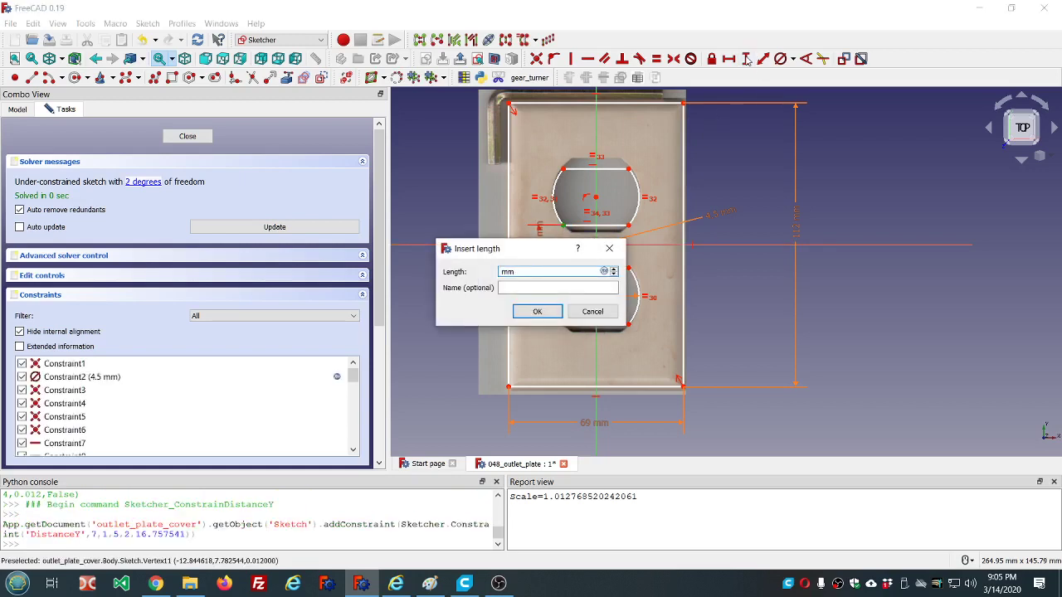
click(604, 272)
text(dd.d)
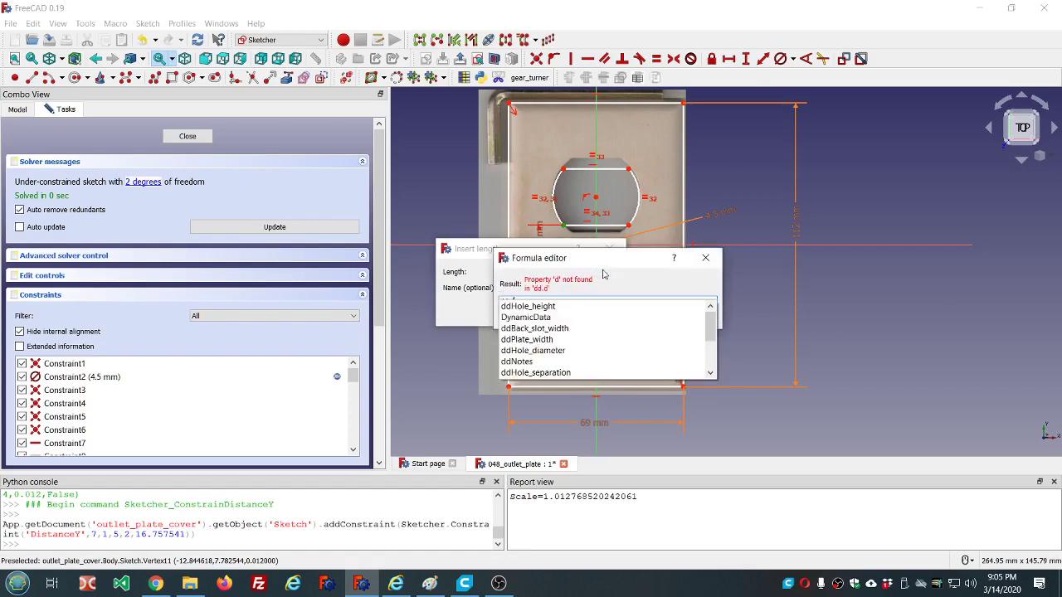
text(d)
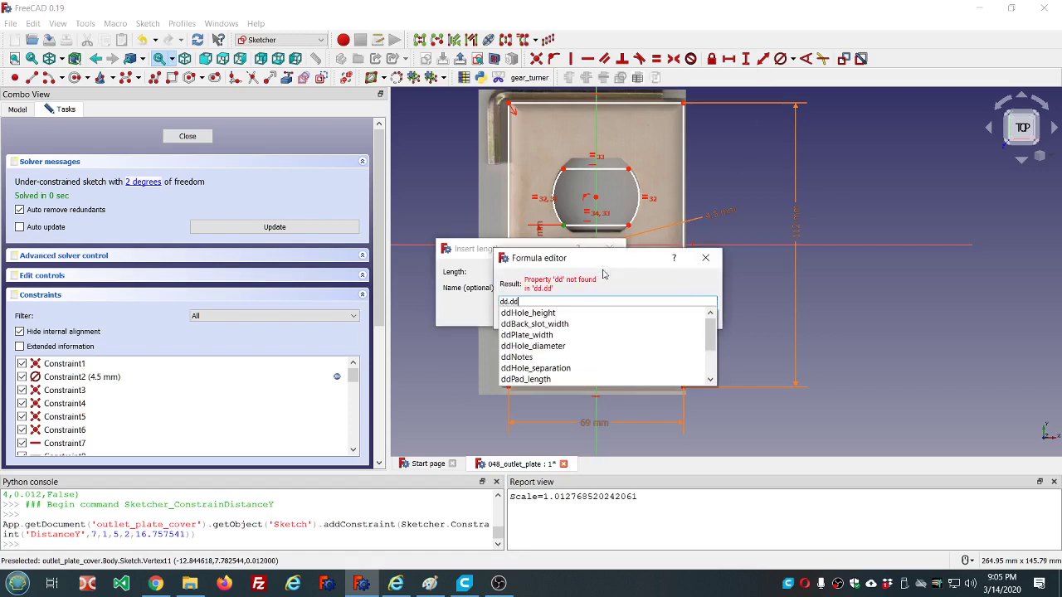
click(541, 370)
click(575, 309)
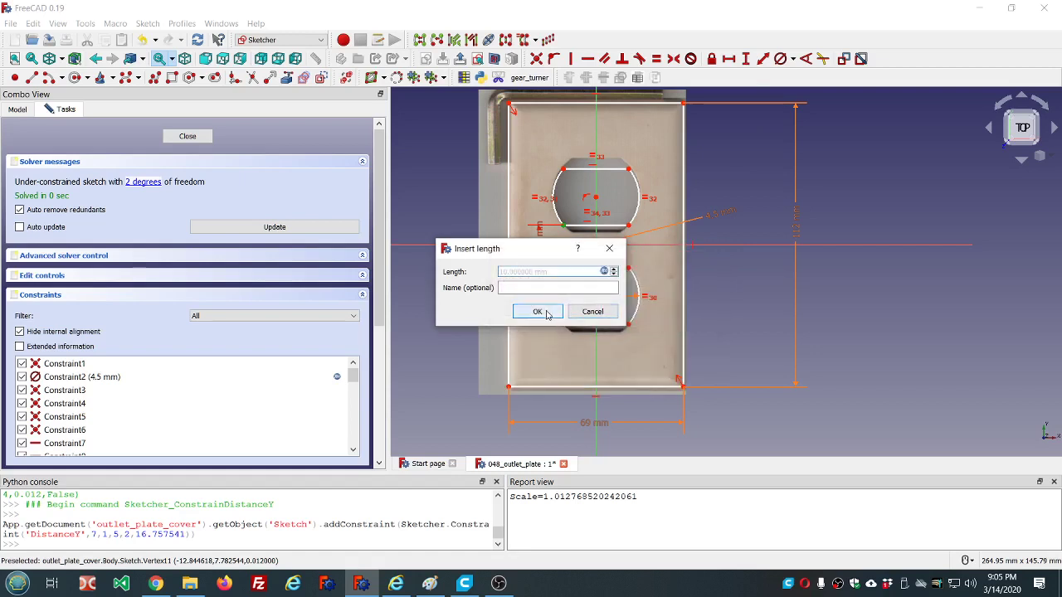
click(538, 312)
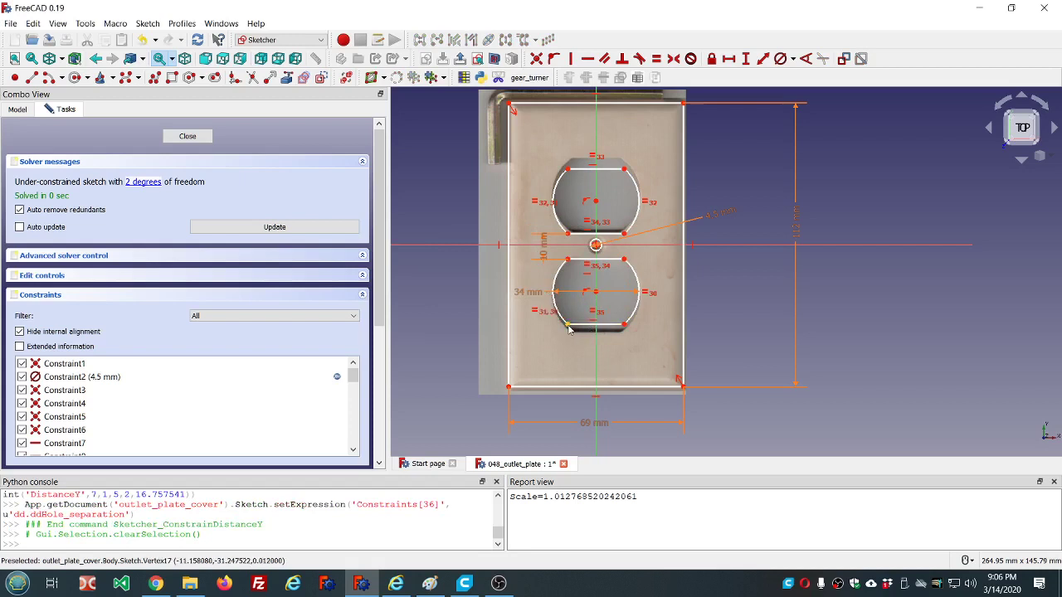
- Constrain the vertical distance between the upper opening's two left corners with the formula dd.ddHole_height
drag(571, 333, 573, 333)
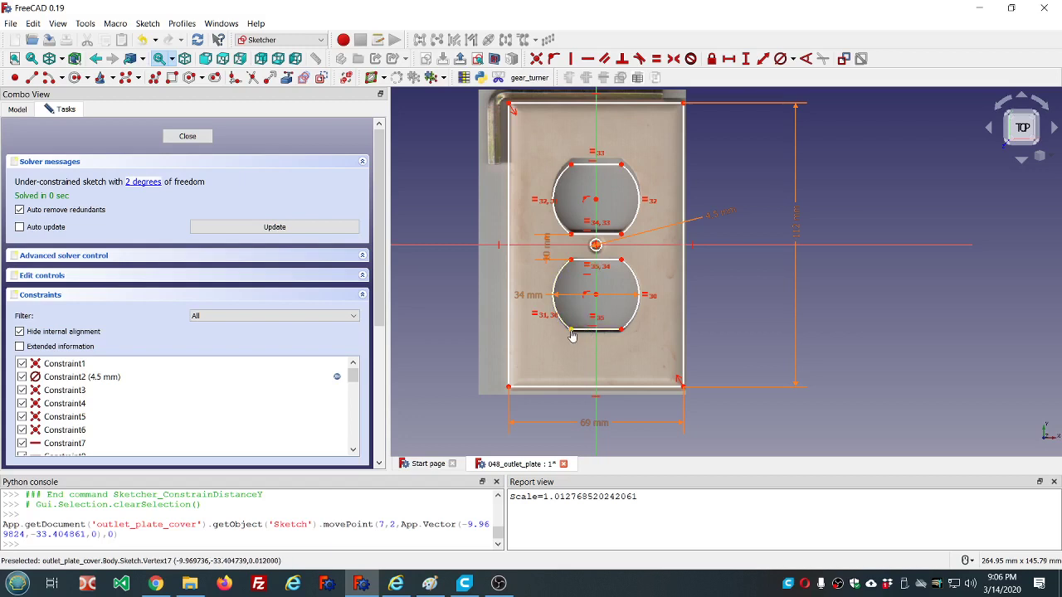
drag(571, 334, 571, 333)
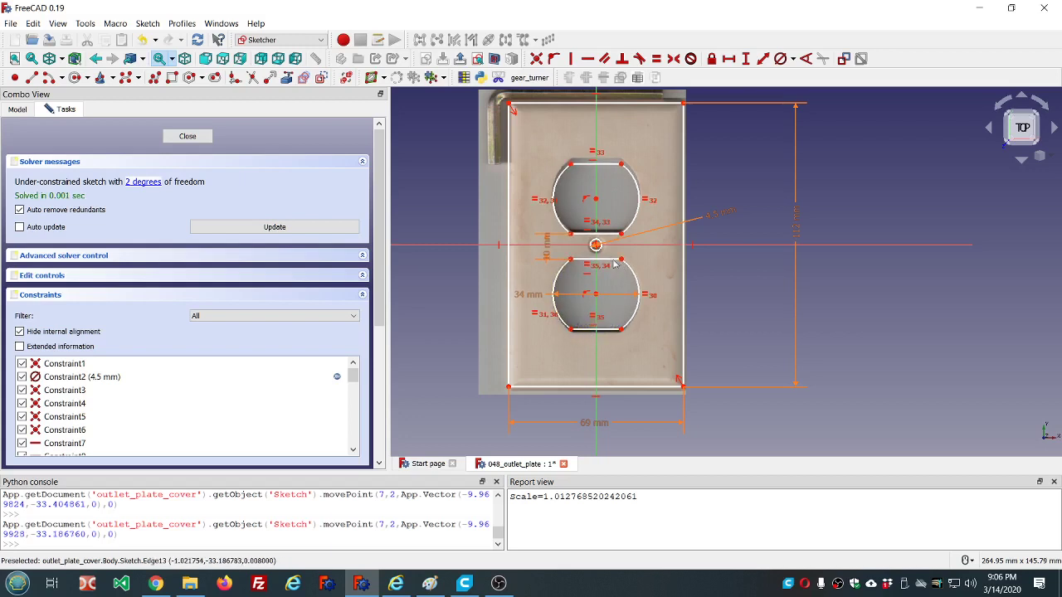
click(571, 234)
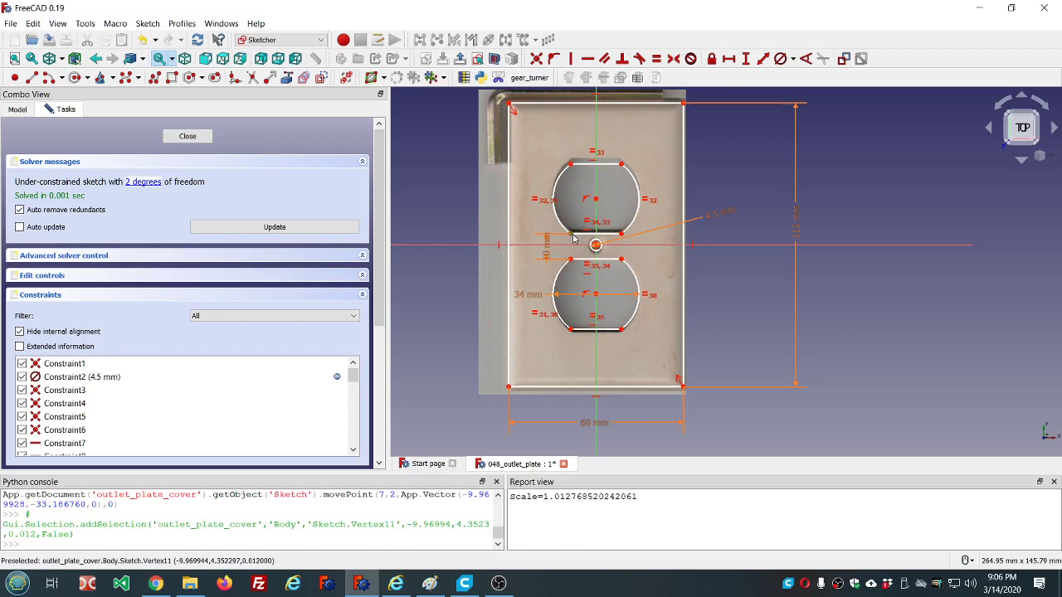
click(572, 165)
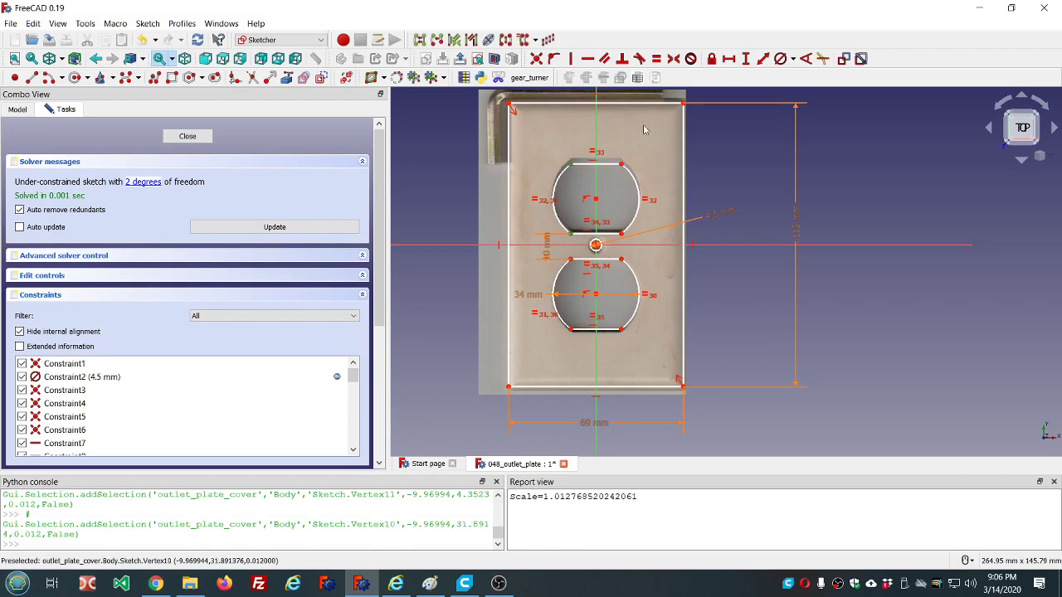
click(744, 59)
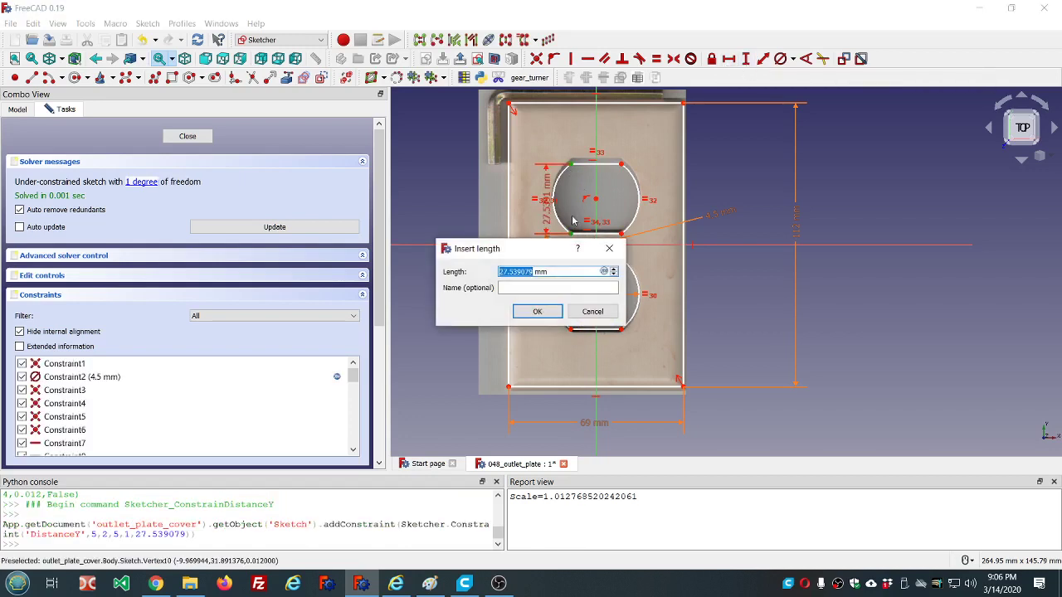
text(=dd.dd)
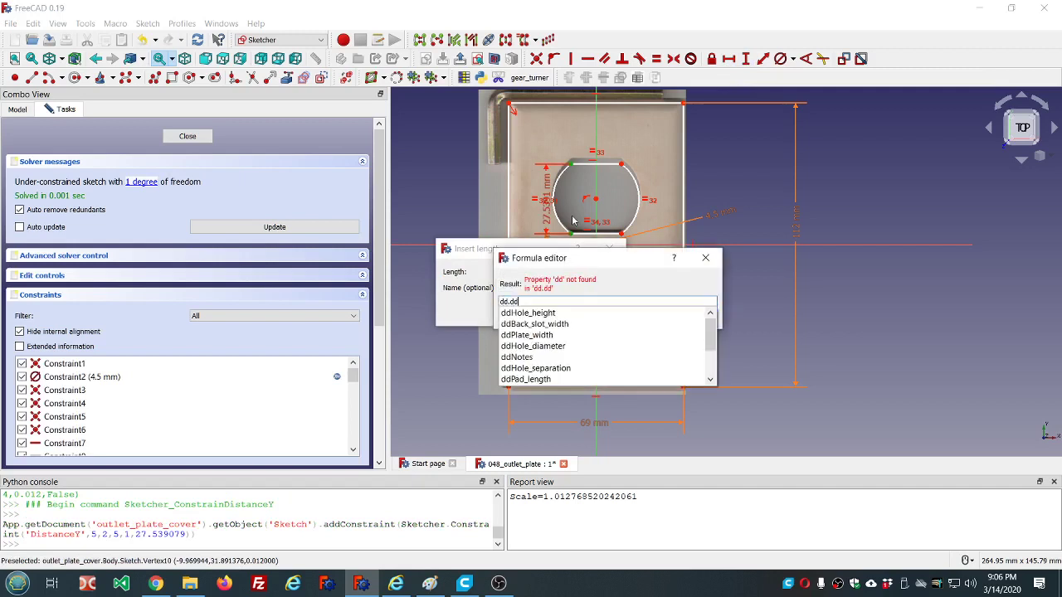
click(535, 314)
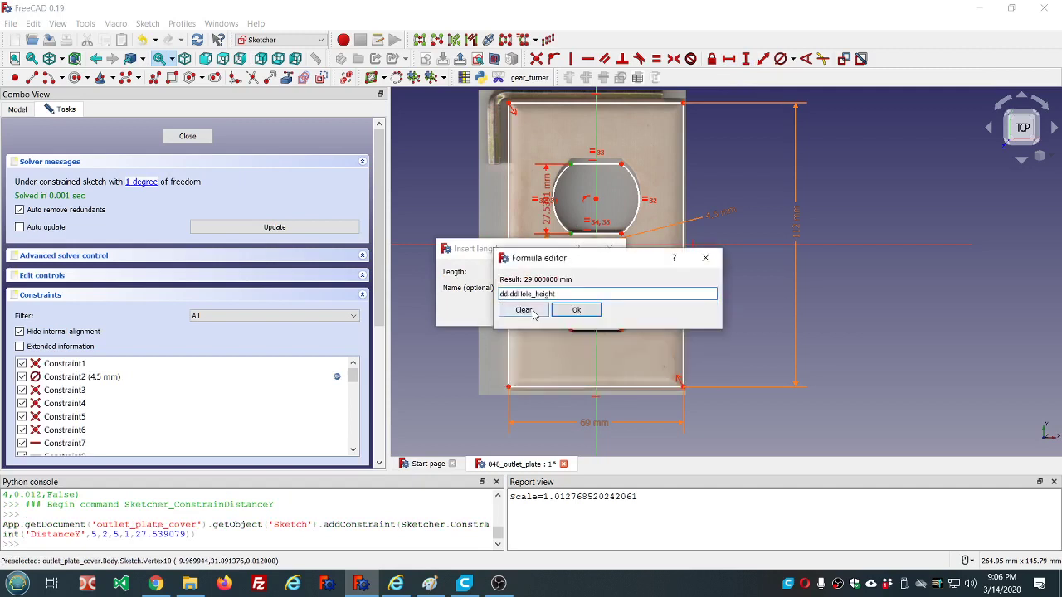
click(573, 311)
click(541, 313)
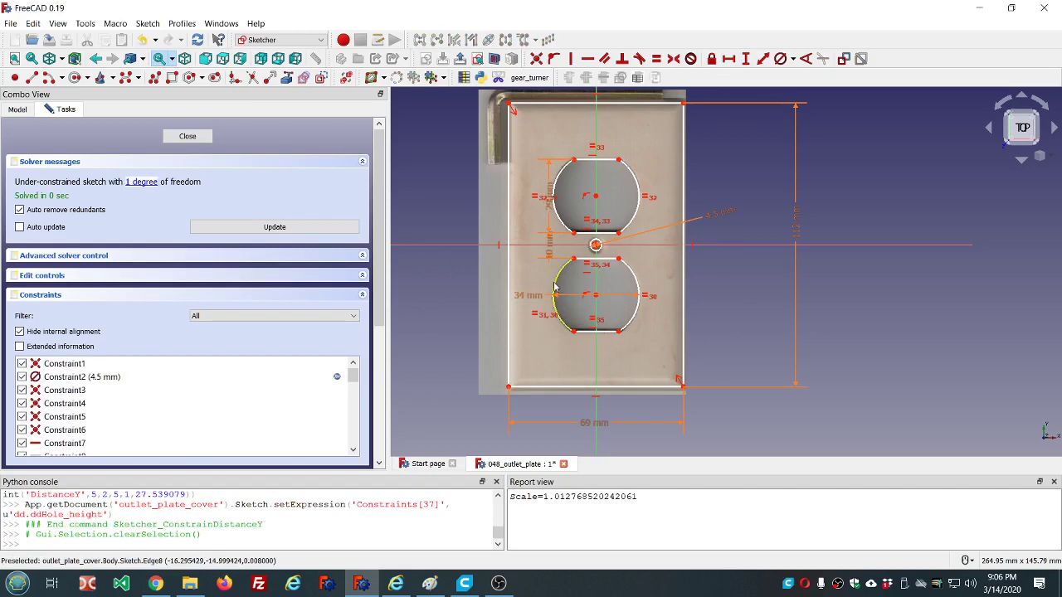
- Move the height and separation dimensions clear of the plate's left edge and make the openings' facing left corners symmetric about the horizontal axis
mouse_move(554, 288)
mouse_down()
mouse_move(554, 275)
mouse_move(556, 298)
mouse_up()
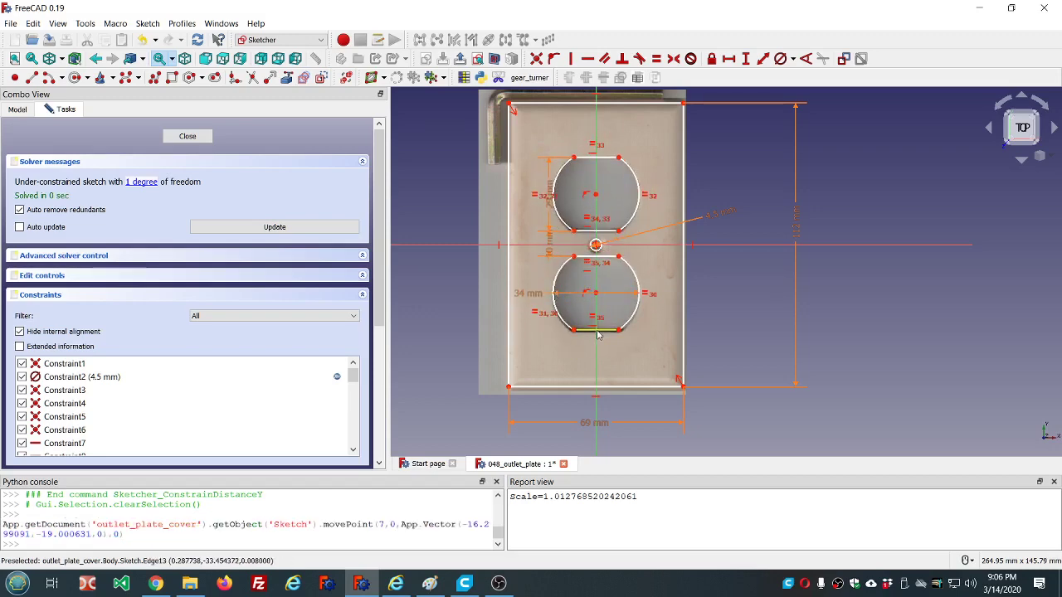
mouse_move(599, 336)
mouse_down()
mouse_move(598, 350)
mouse_move(596, 336)
mouse_up()
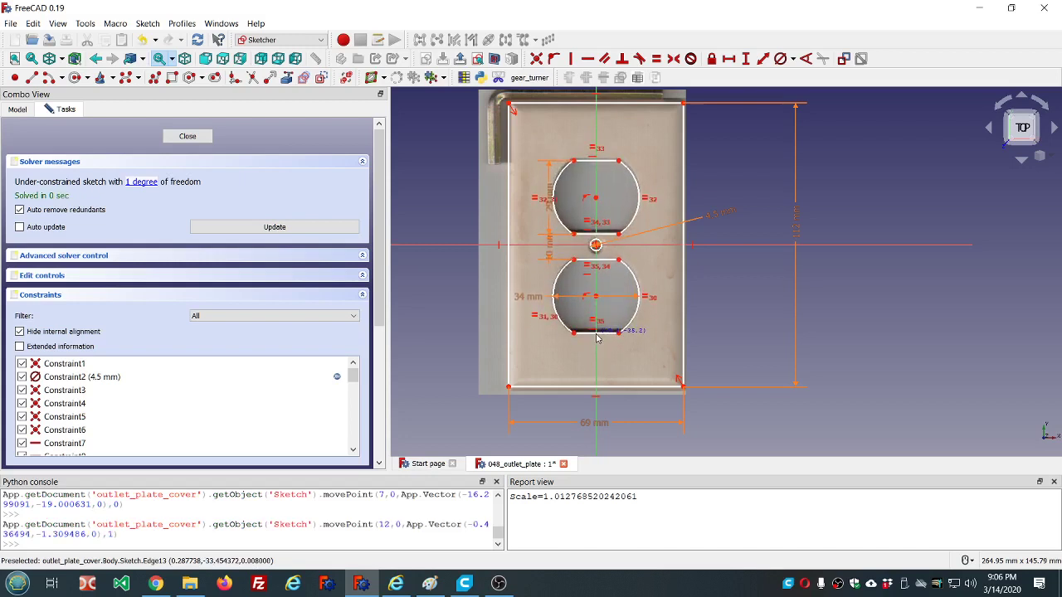
click(574, 261)
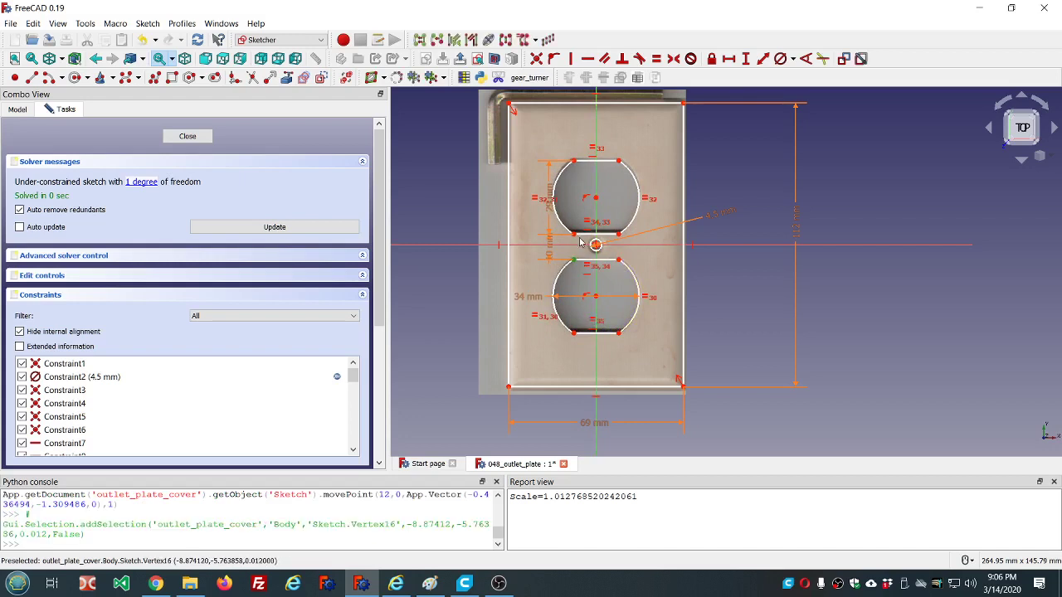
click(575, 236)
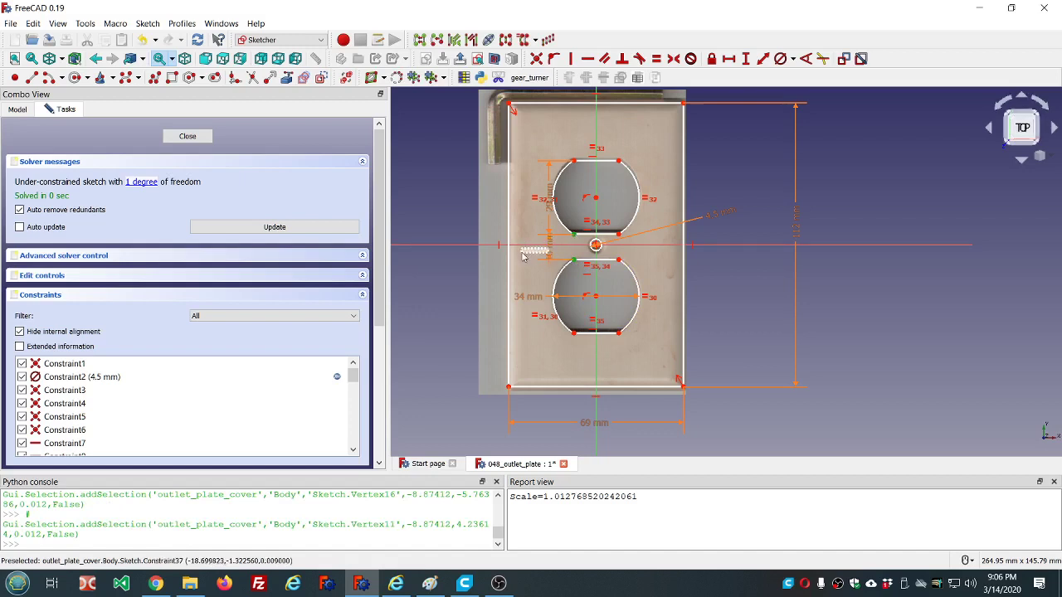
drag(547, 252, 465, 287)
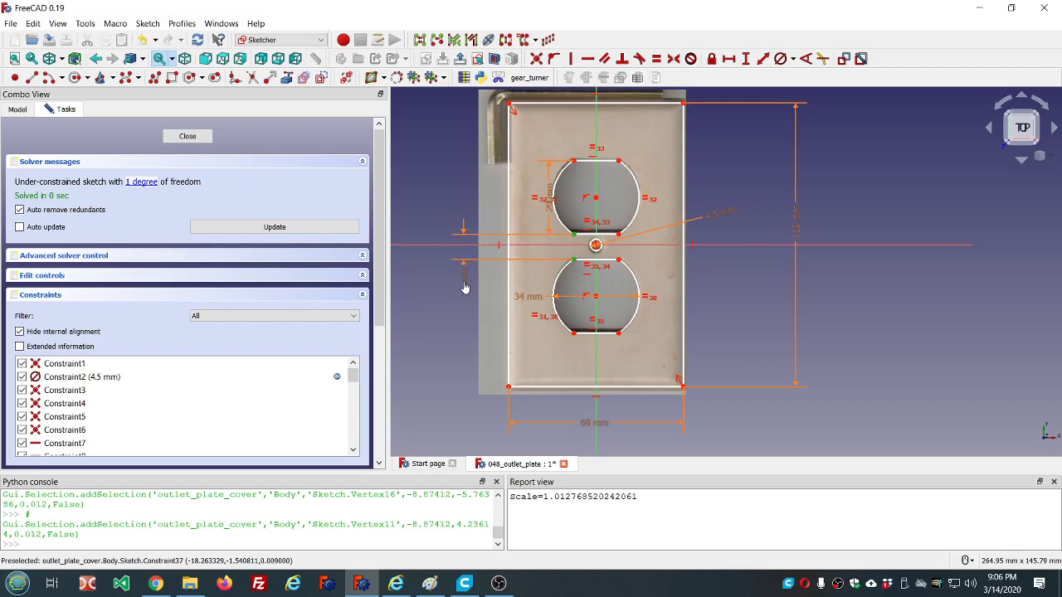
drag(549, 203, 446, 204)
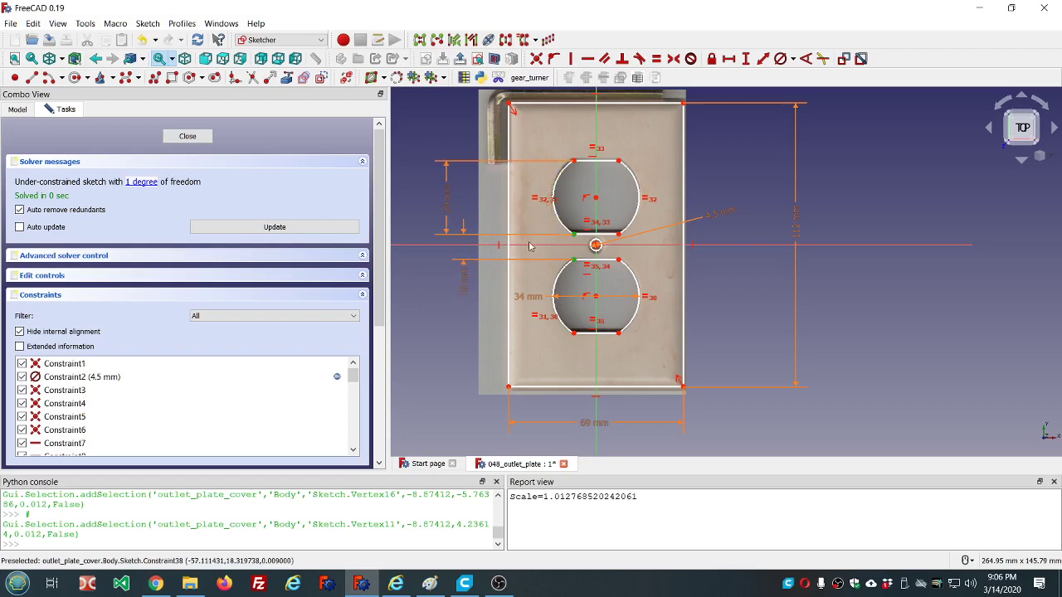
click(570, 246)
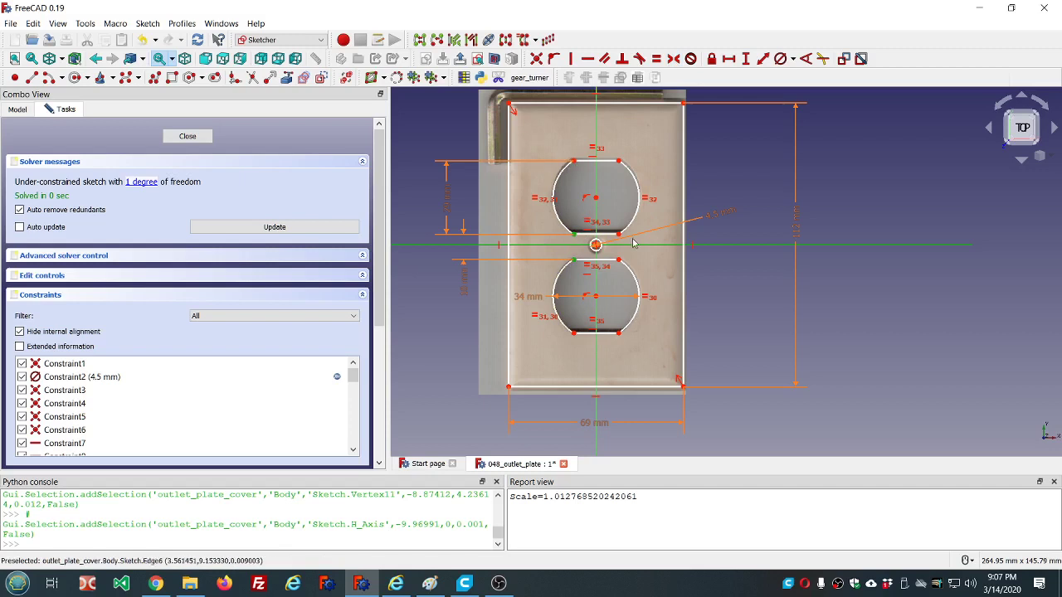
click(675, 62)
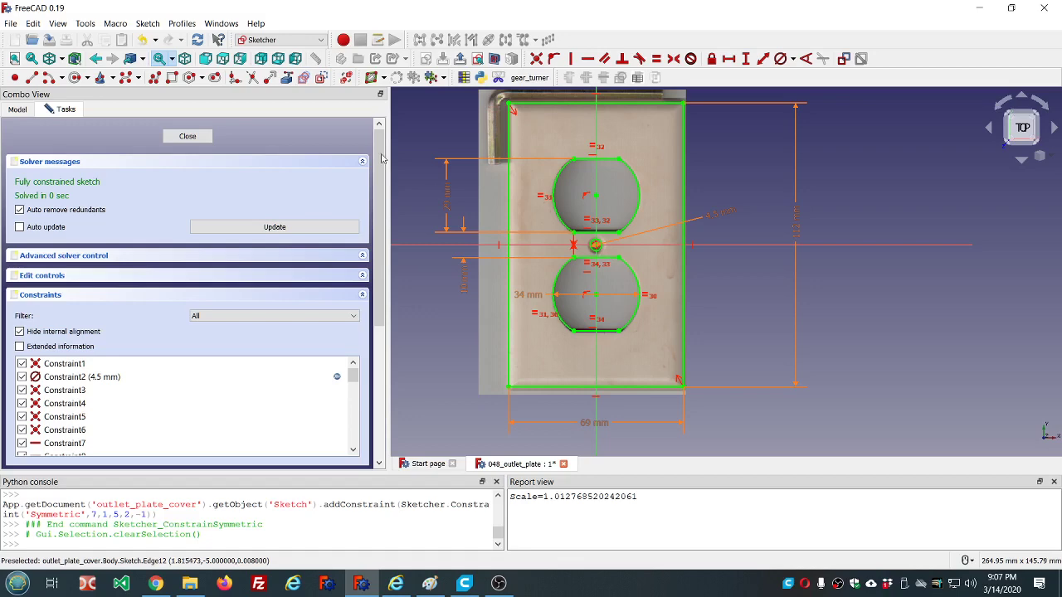
- Close the sketch and pad it with its length driven by the formula dd.ddPad_length
click(189, 136)
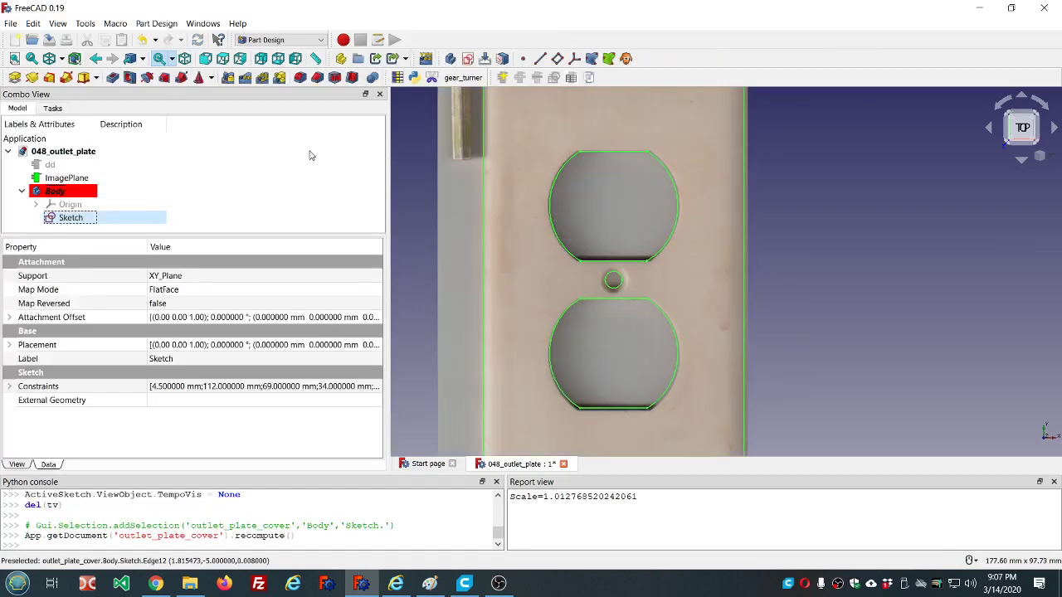
click(14, 77)
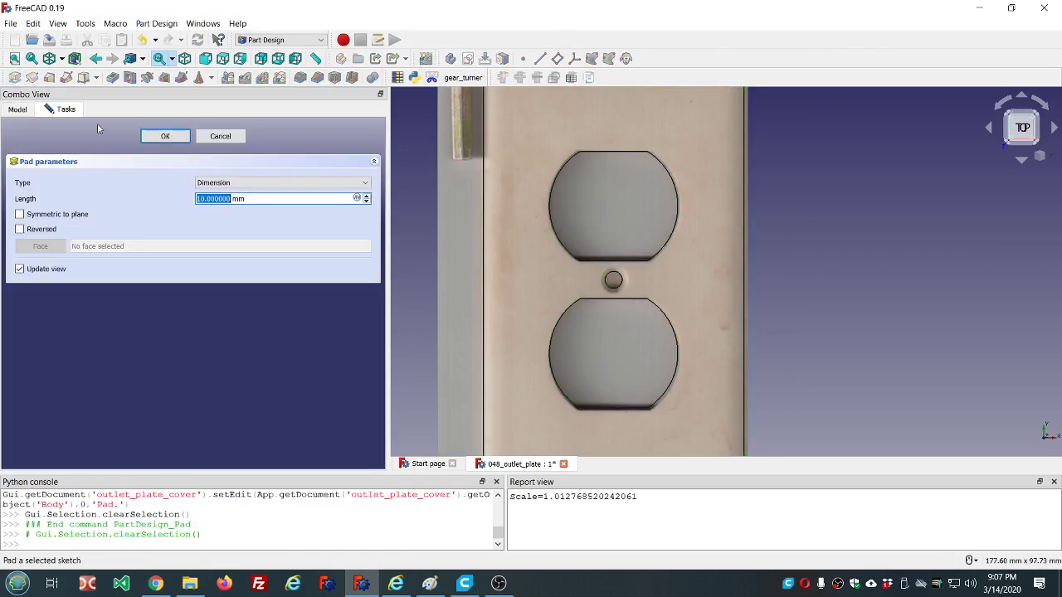
click(357, 199)
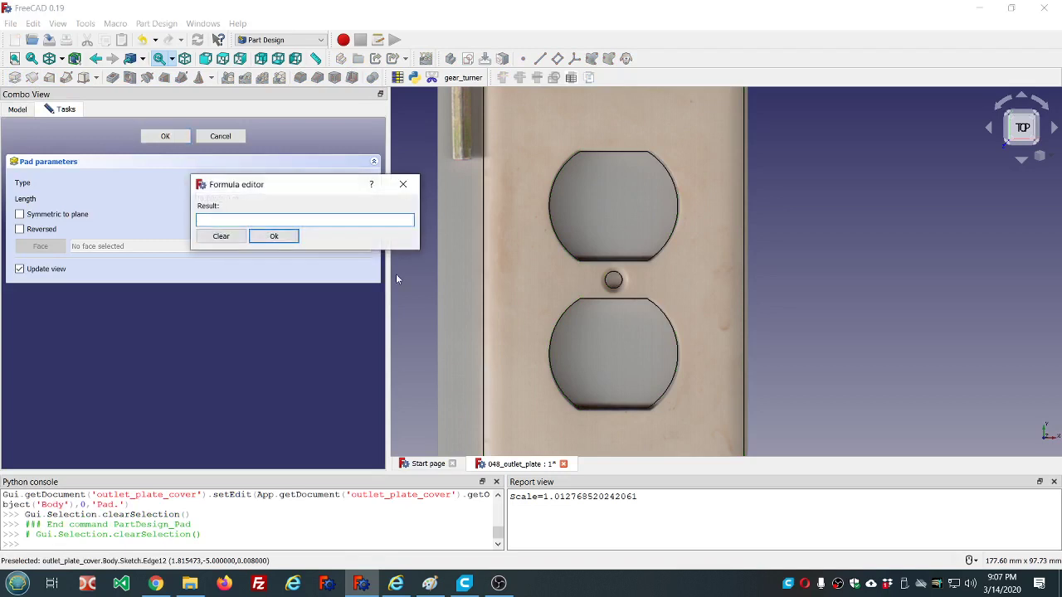
text(dd.dd)
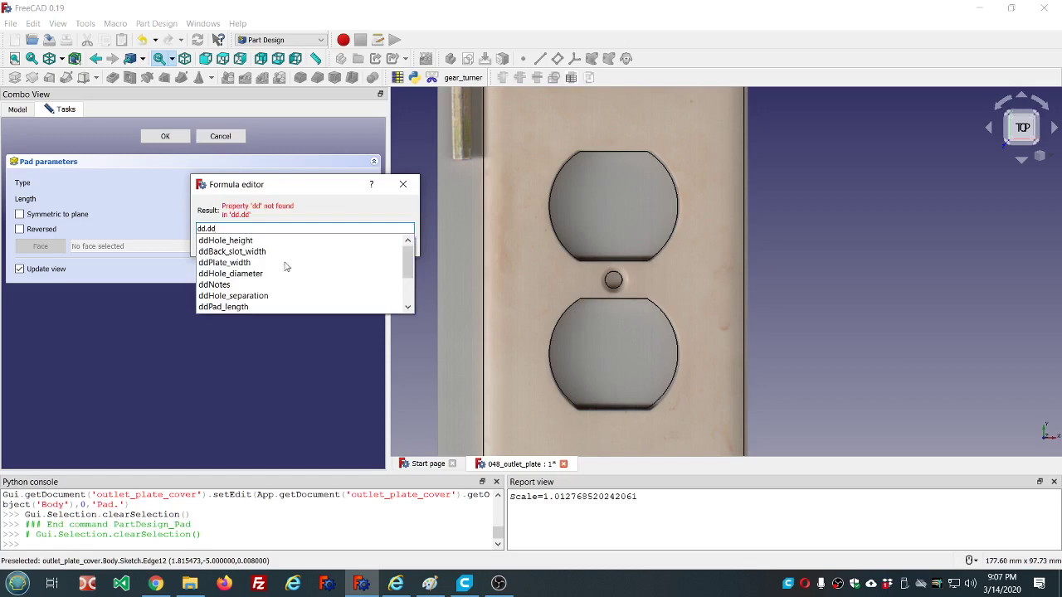
scroll(278, 264, down, 1)
click(234, 273)
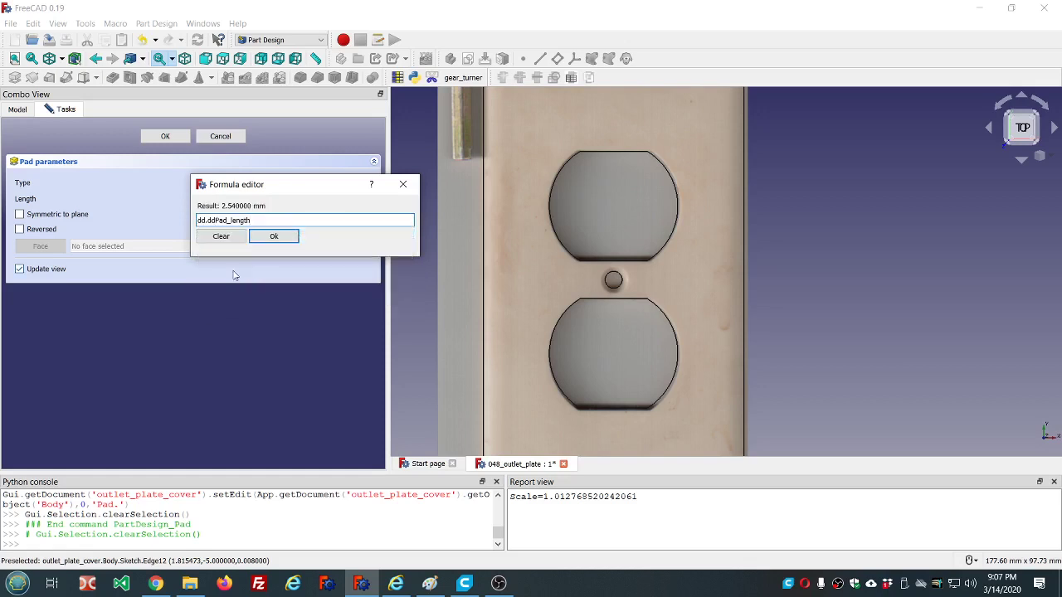
click(273, 238)
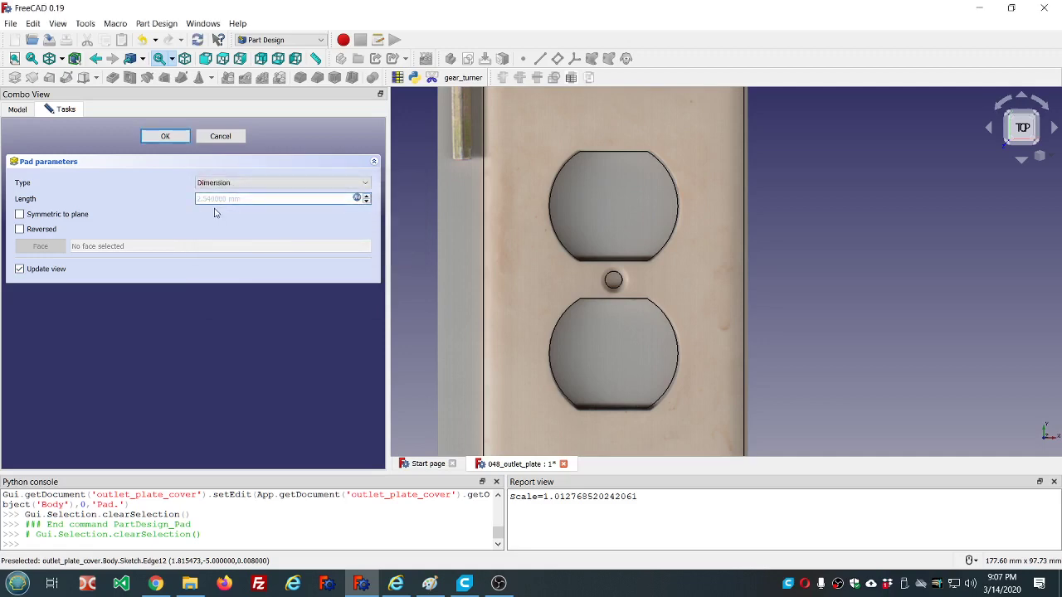
click(165, 136)
- Set the draw style to As is and hide the ImagePlane reference image
middle_drag(429, 230, 508, 246)
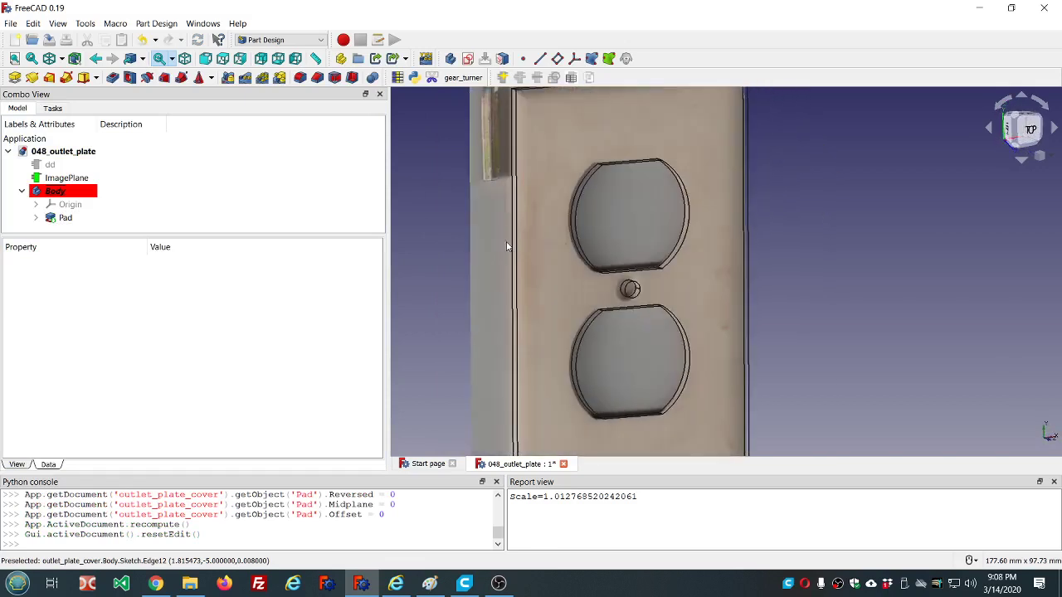
click(63, 58)
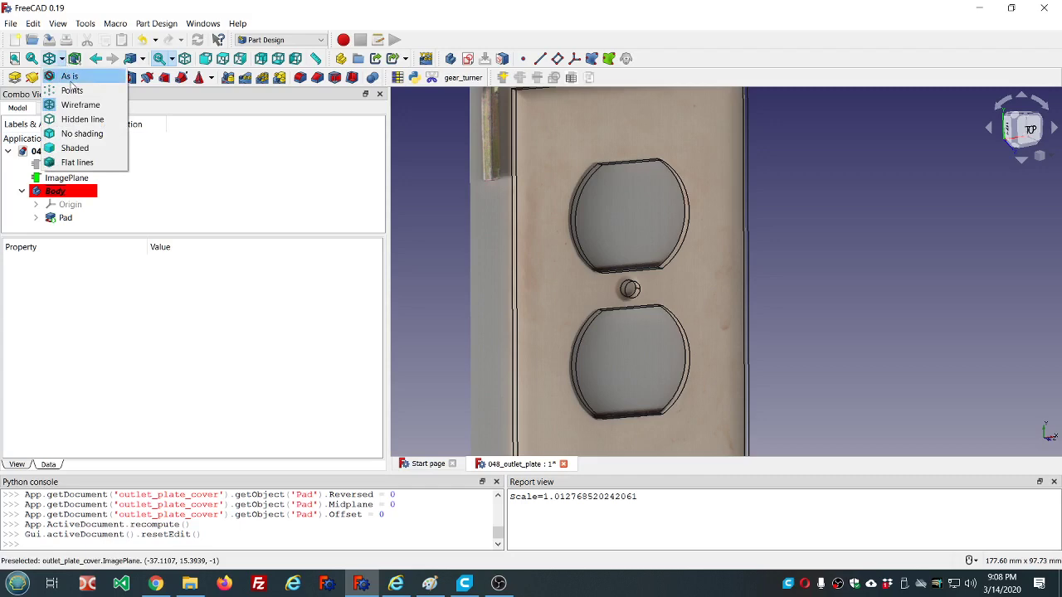
click(70, 76)
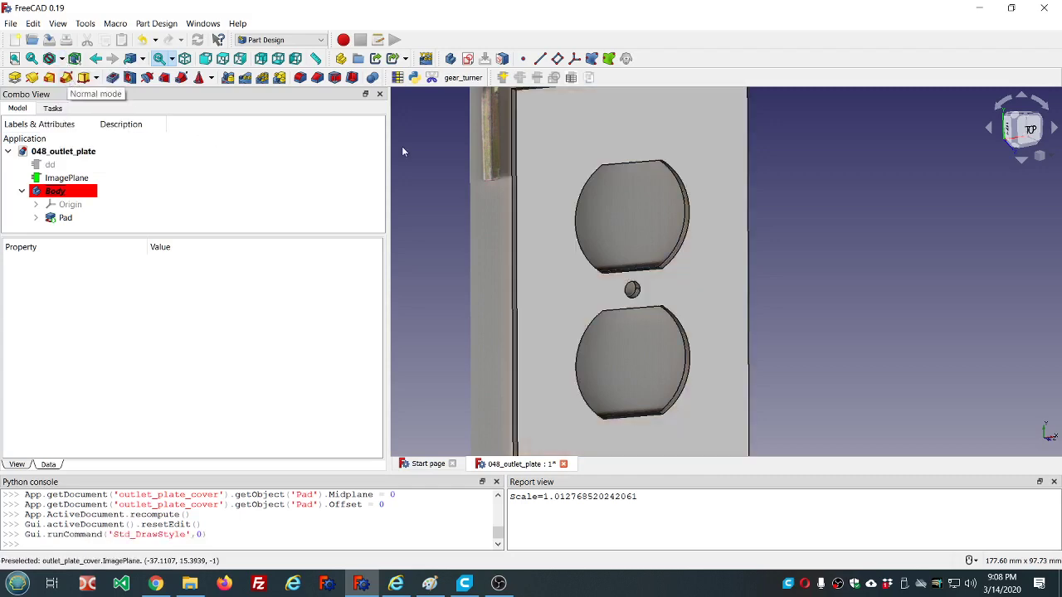
middle_drag(402, 151, 448, 170)
click(81, 179)
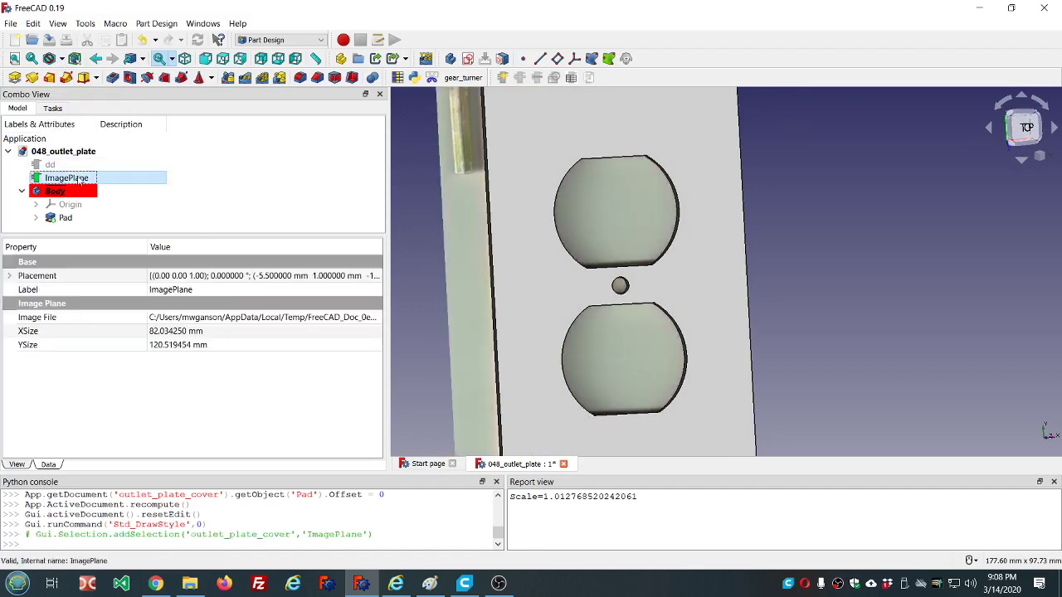
key(space)
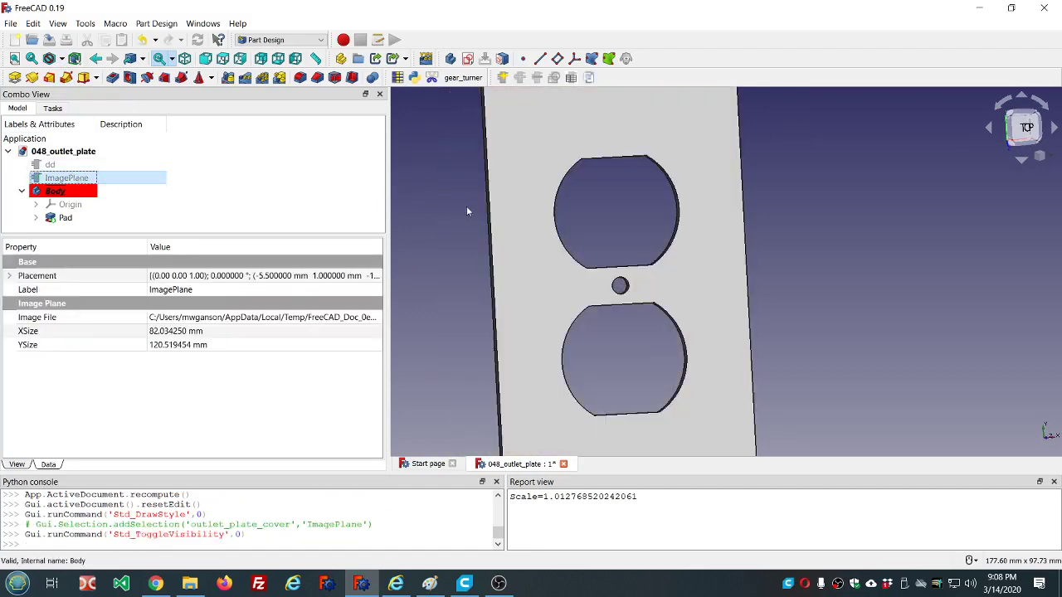
mouse_move(466, 205)
middle_down()
mouse_move(682, 252)
mouse_move(493, 219)
mouse_move(467, 196)
mouse_move(465, 207)
middle_up()
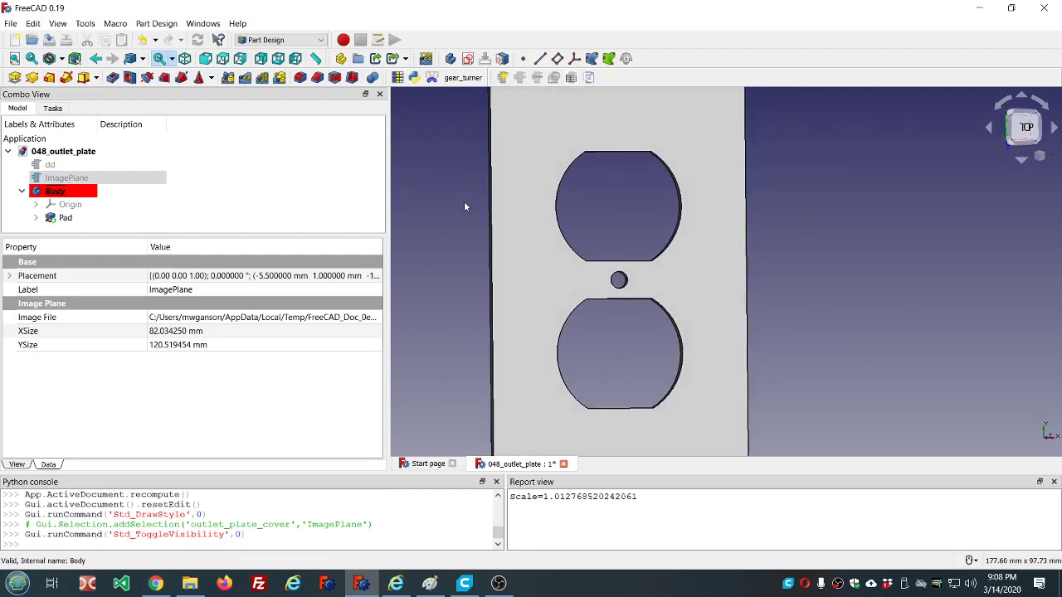
- Add a subtractive cone at the plate's central screw hole, attached to the XY_Plane with the default dimensions
scroll(476, 199, down, 3)
scroll(522, 259, up, 1)
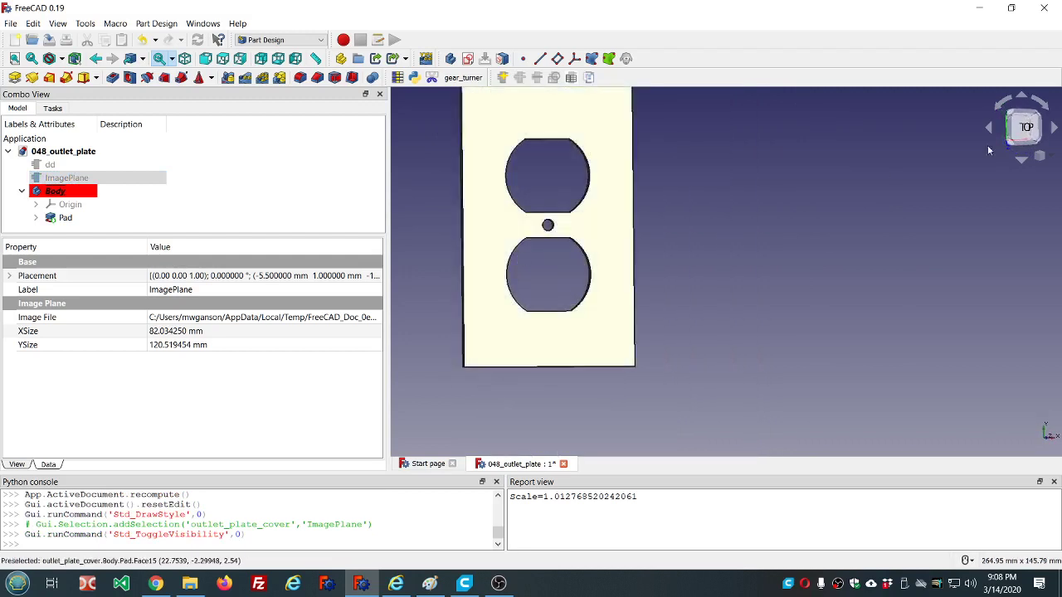
click(1025, 129)
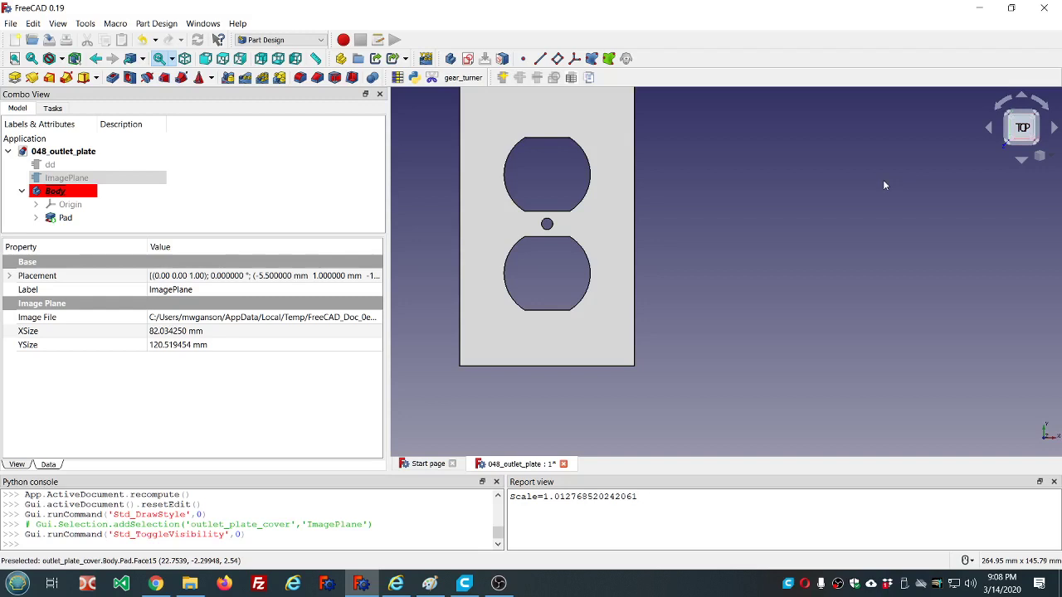
scroll(883, 180, up, 2)
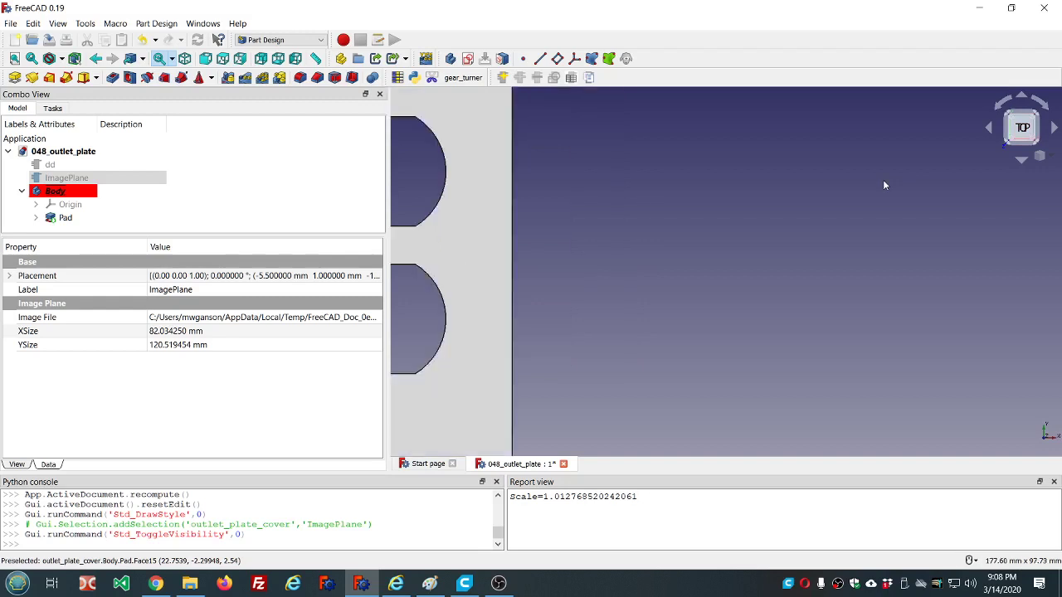
scroll(845, 204, down, 5)
scroll(643, 230, up, 5)
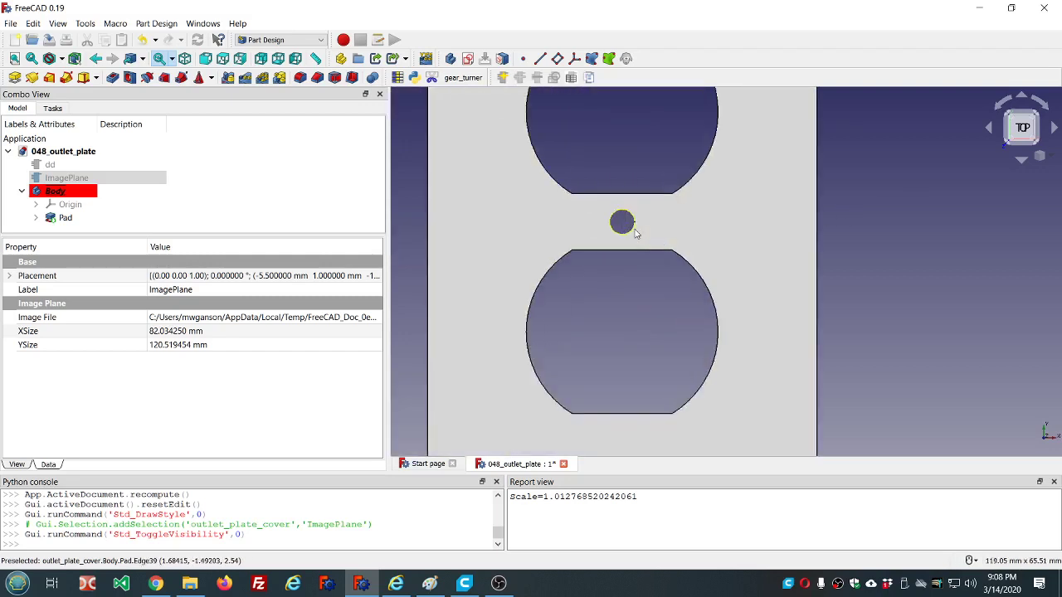
click(212, 78)
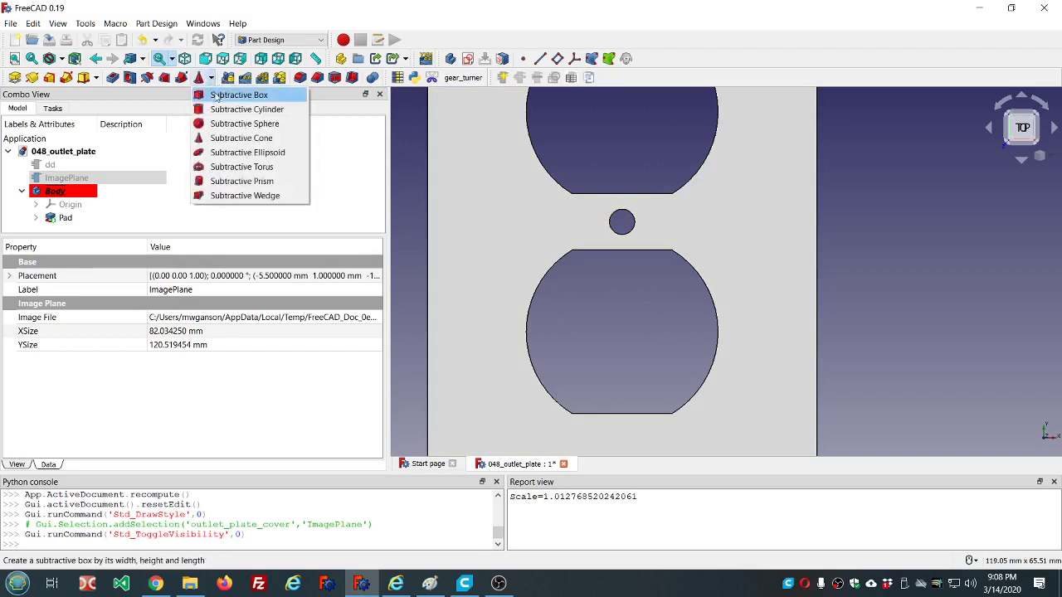
click(218, 137)
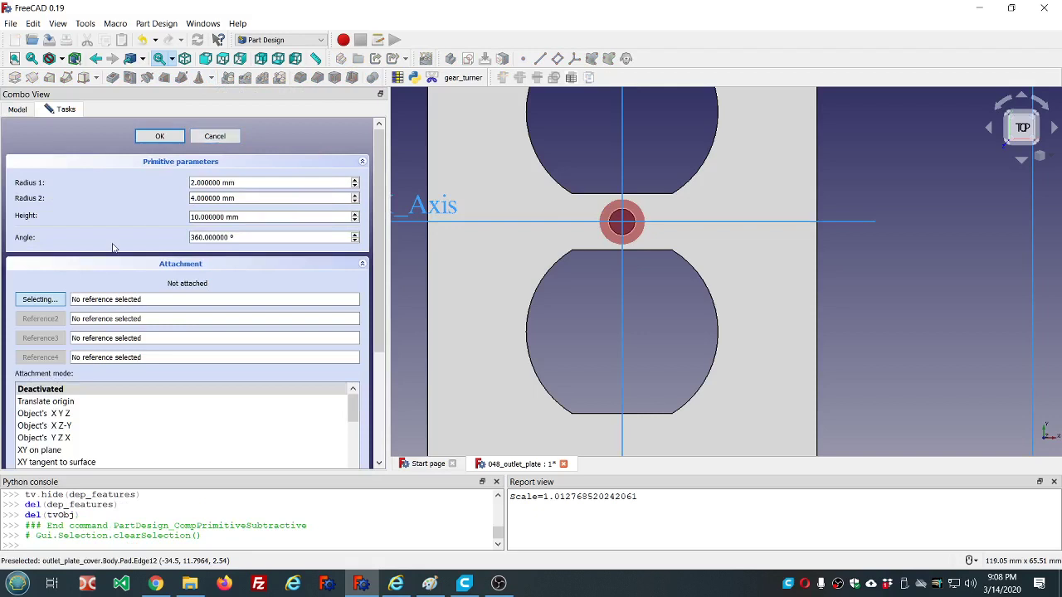
scroll(472, 237, down, 5)
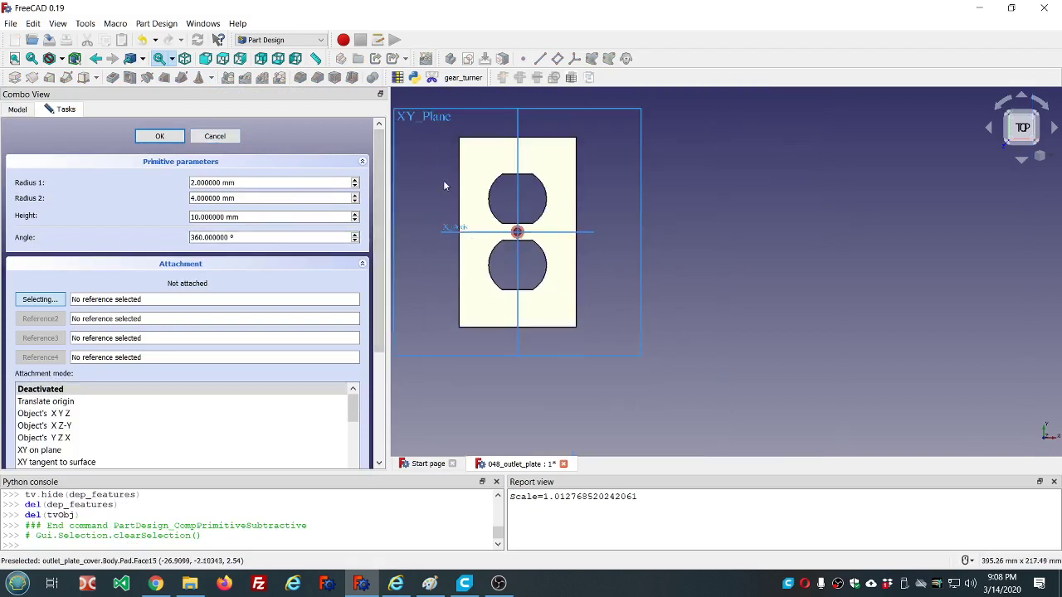
click(422, 125)
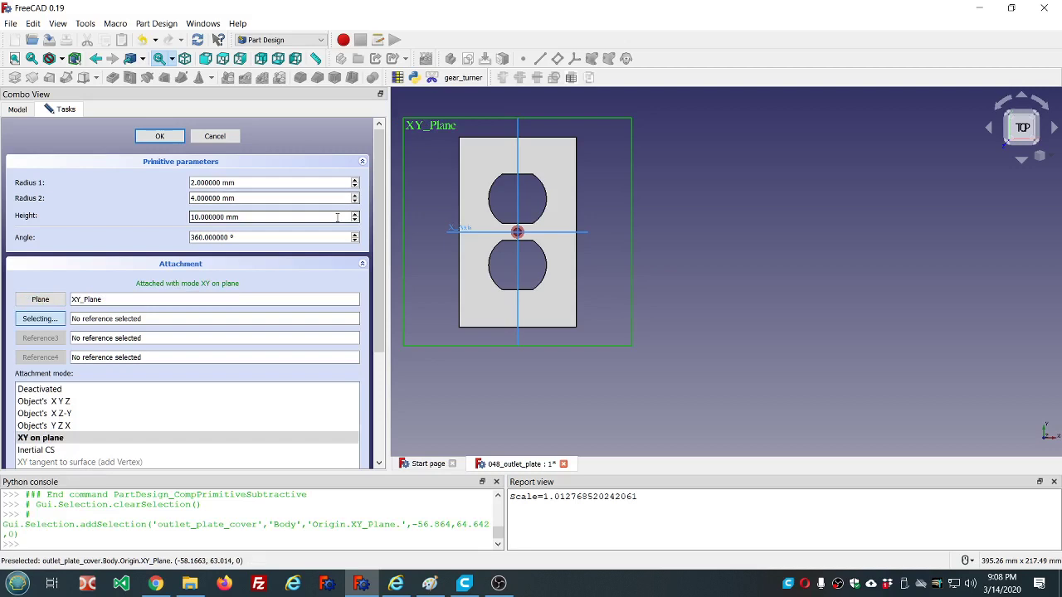
click(159, 137)
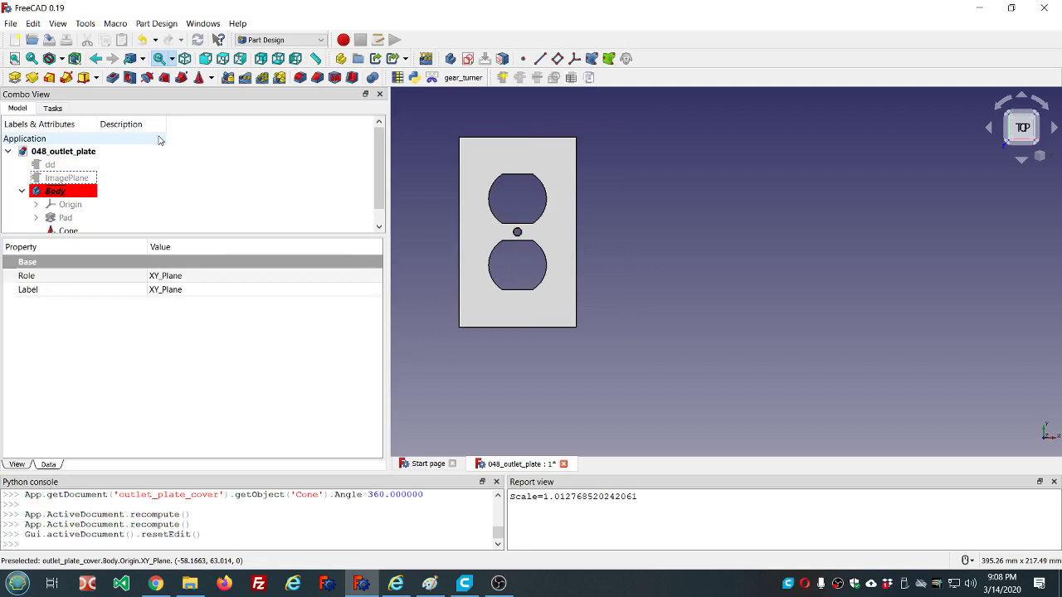
- Drive the cone's Radius1 with the formula dd.ddSmall_hole_diameter/2
click(68, 220)
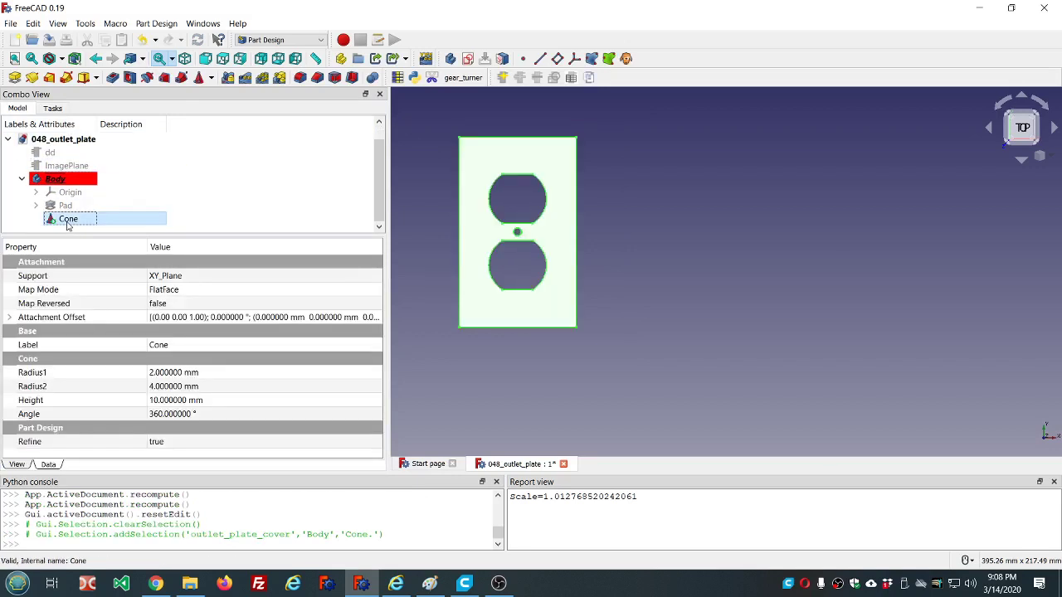
click(237, 374)
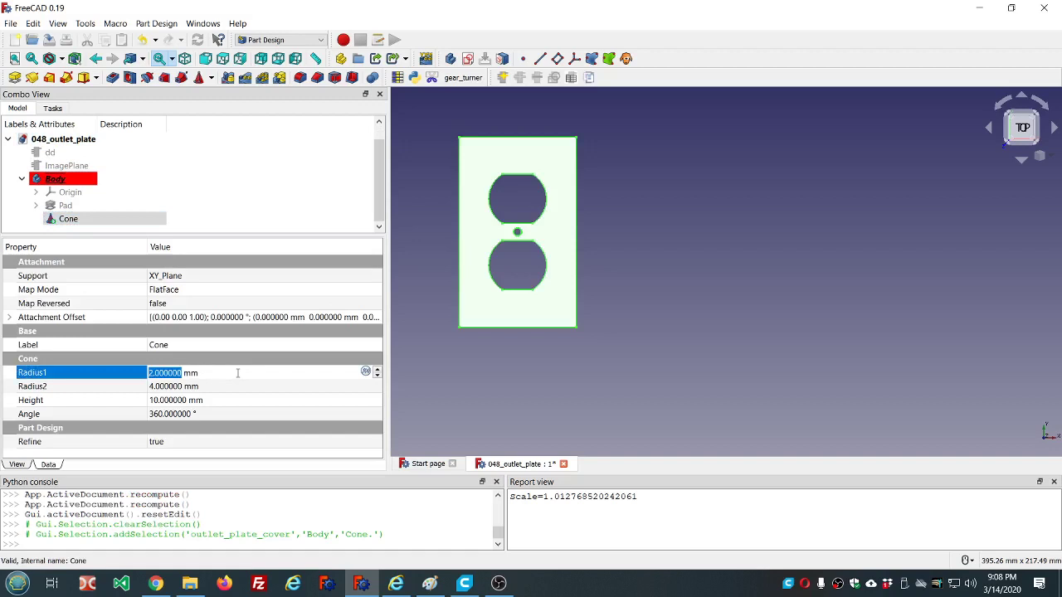
text(=dd.dd)
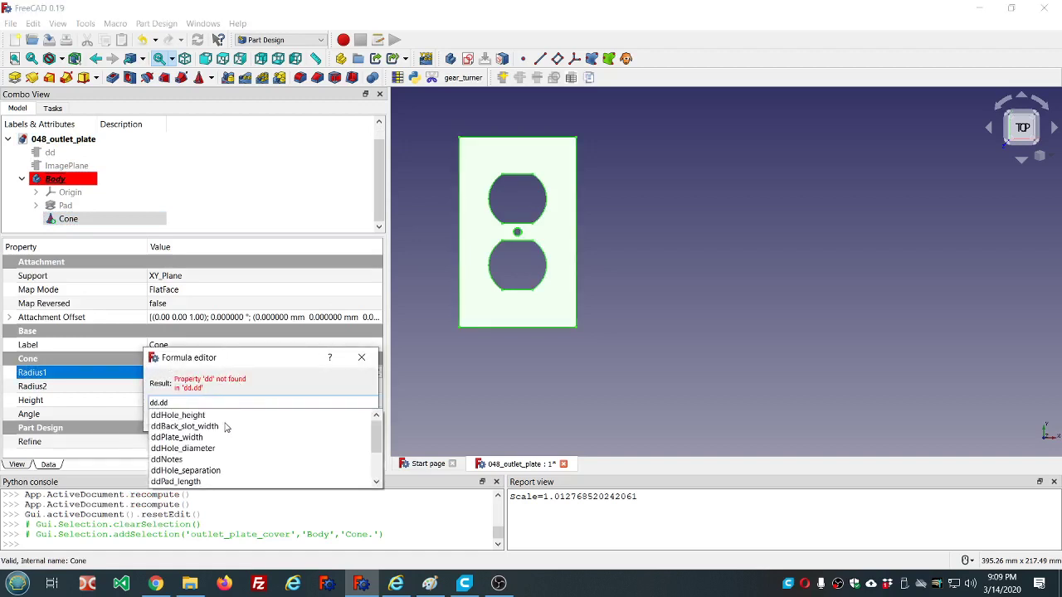
scroll(224, 427, down, 2)
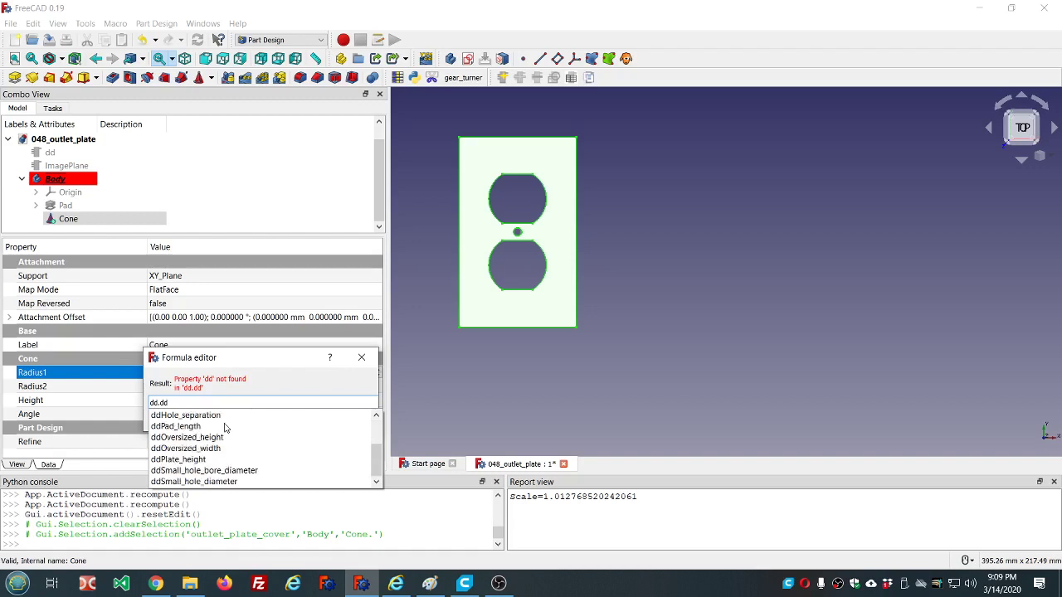
click(212, 483)
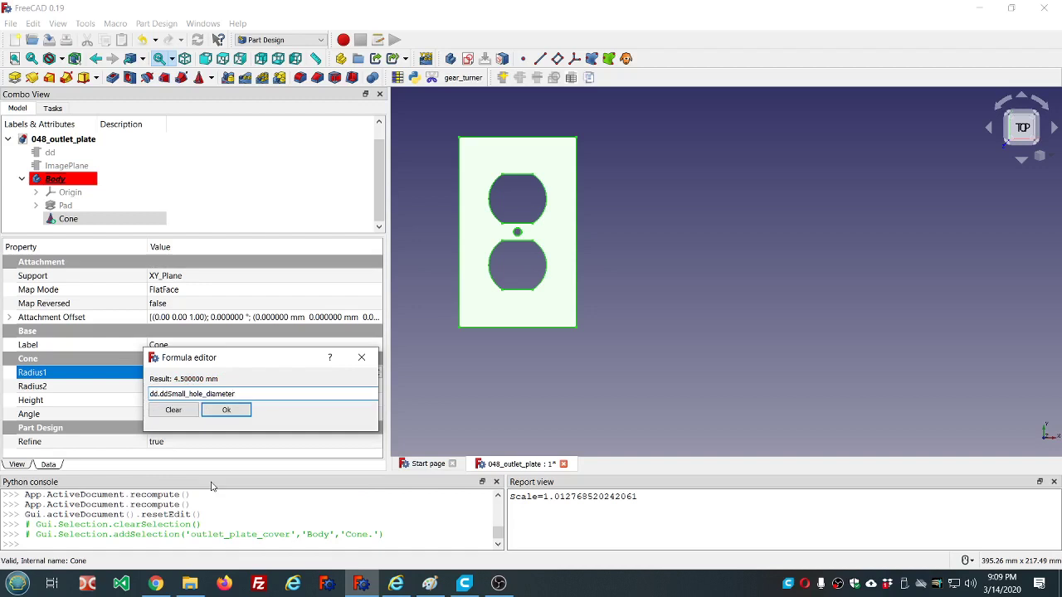
text(/2)
click(226, 411)
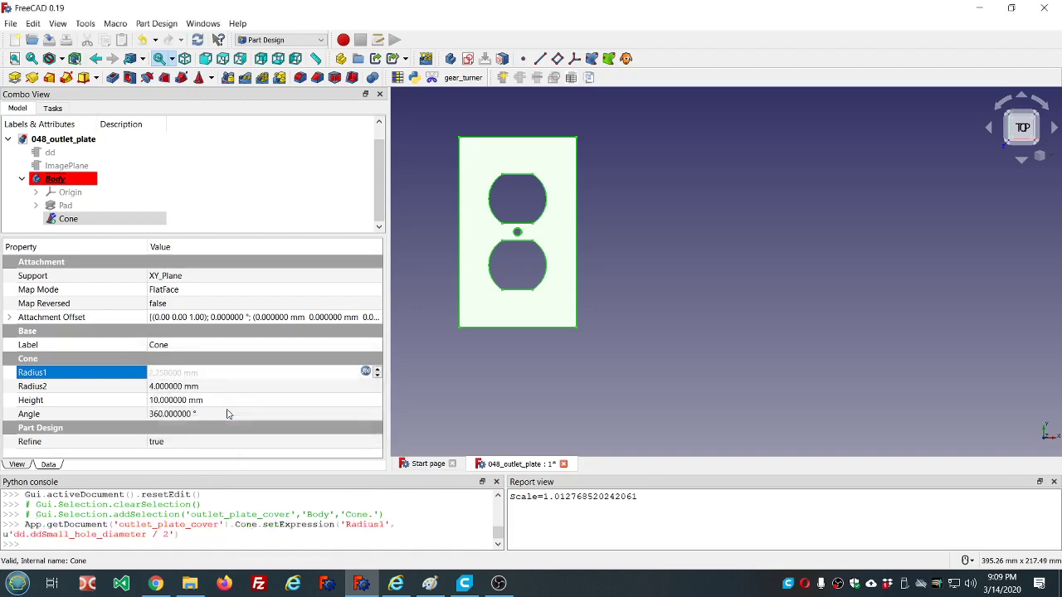
- Drive the cone's Radius2 with the formula dd.ddSmall_hole_bore_diameter/2
click(217, 387)
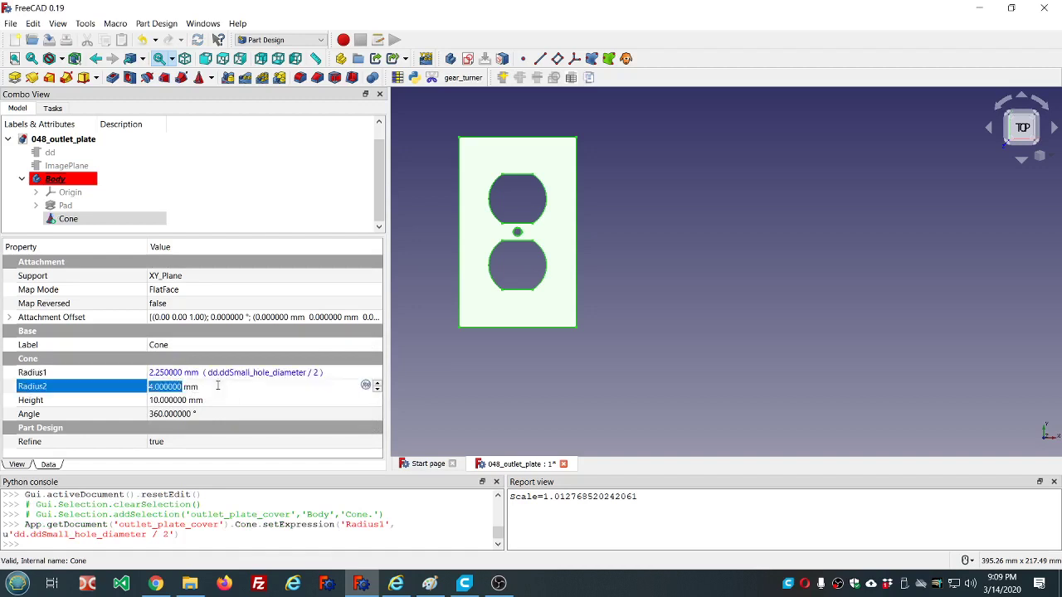
click(365, 385)
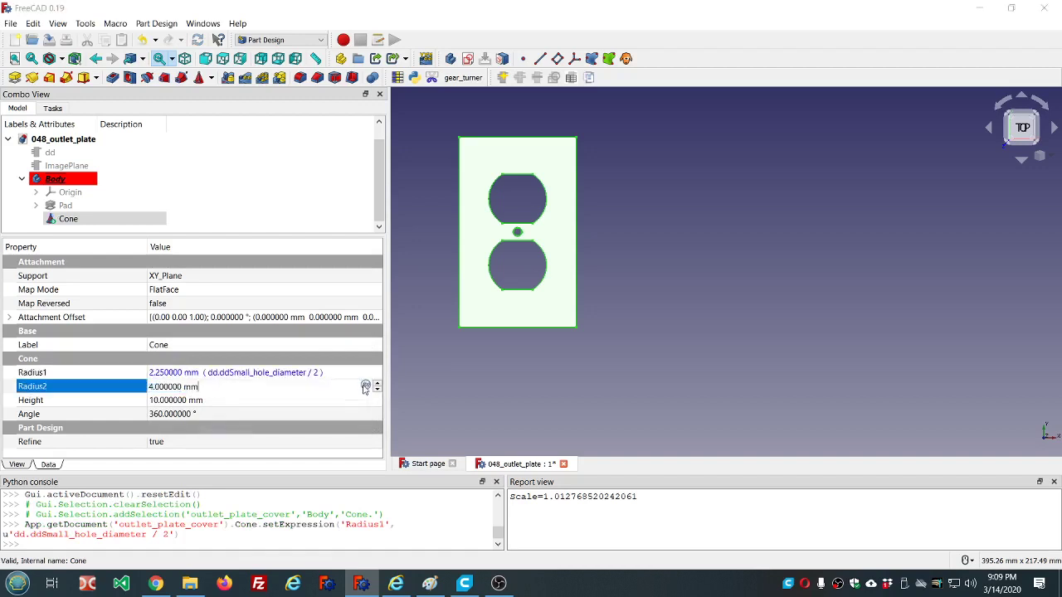
text(dd.dd)
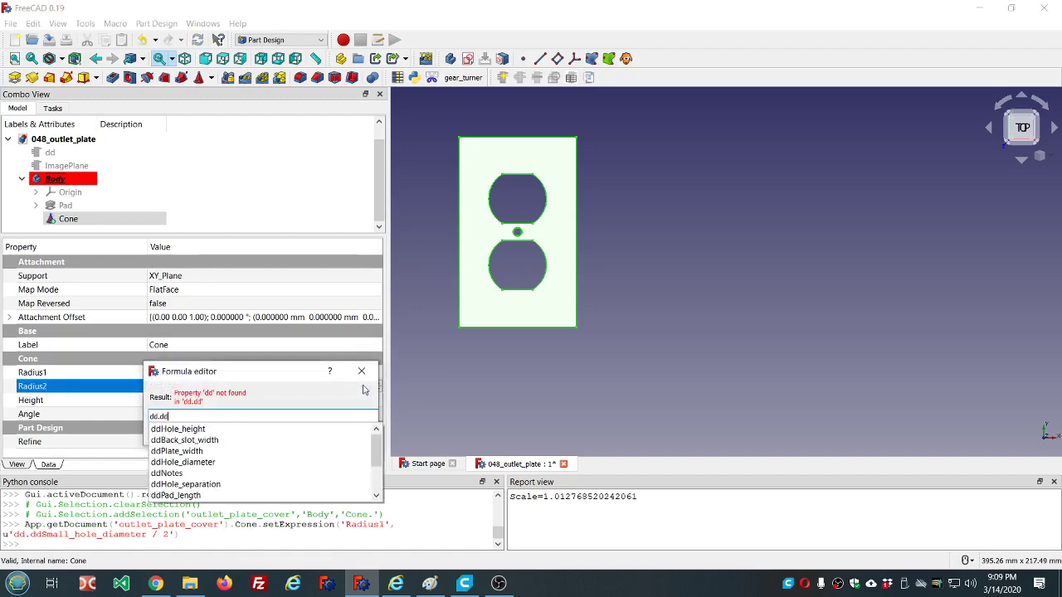
scroll(282, 458, down, 2)
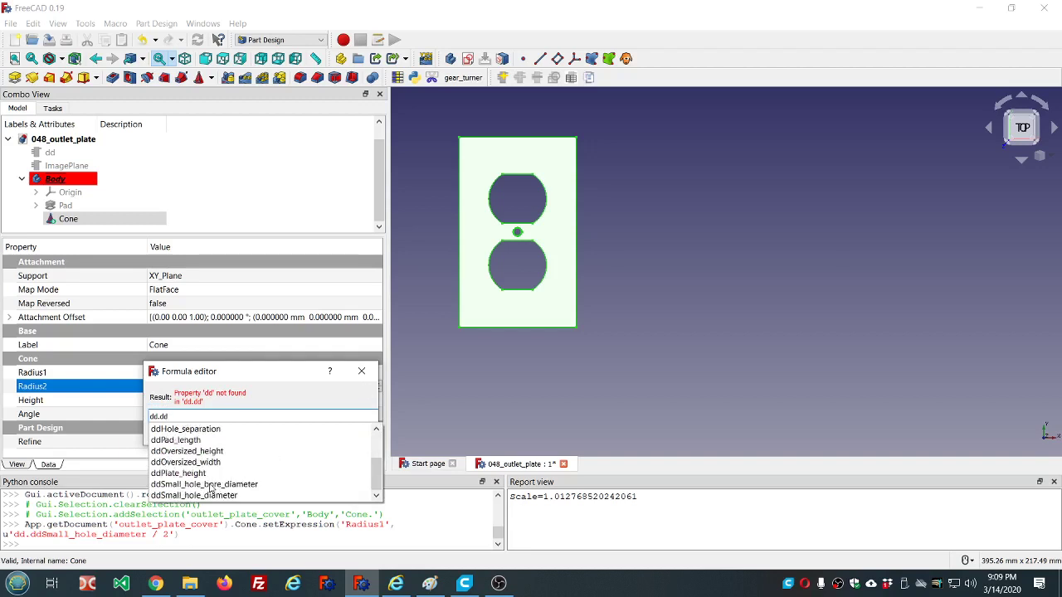
click(213, 484)
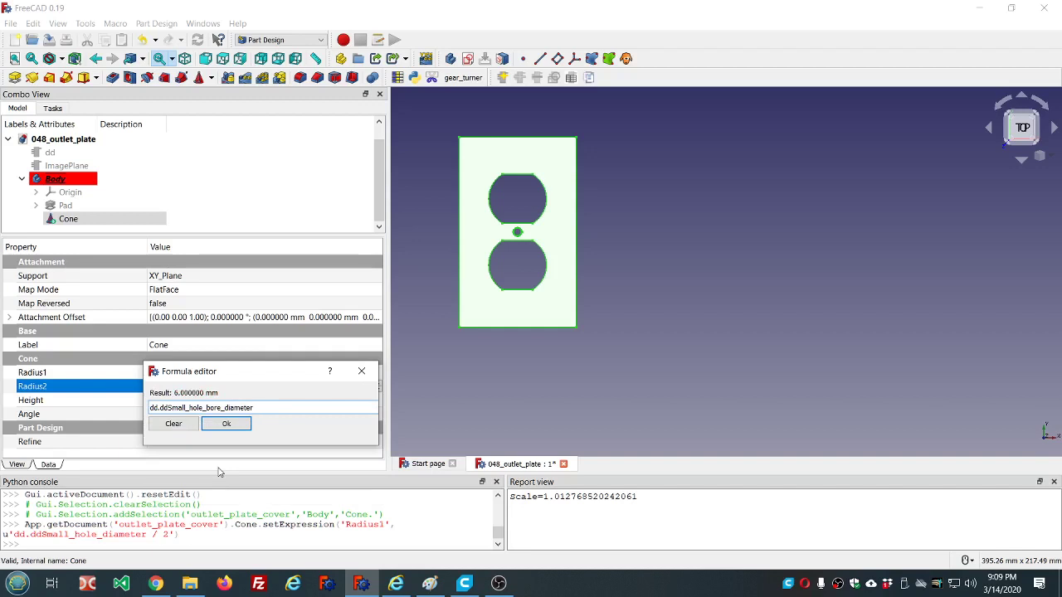
text(/2)
click(224, 425)
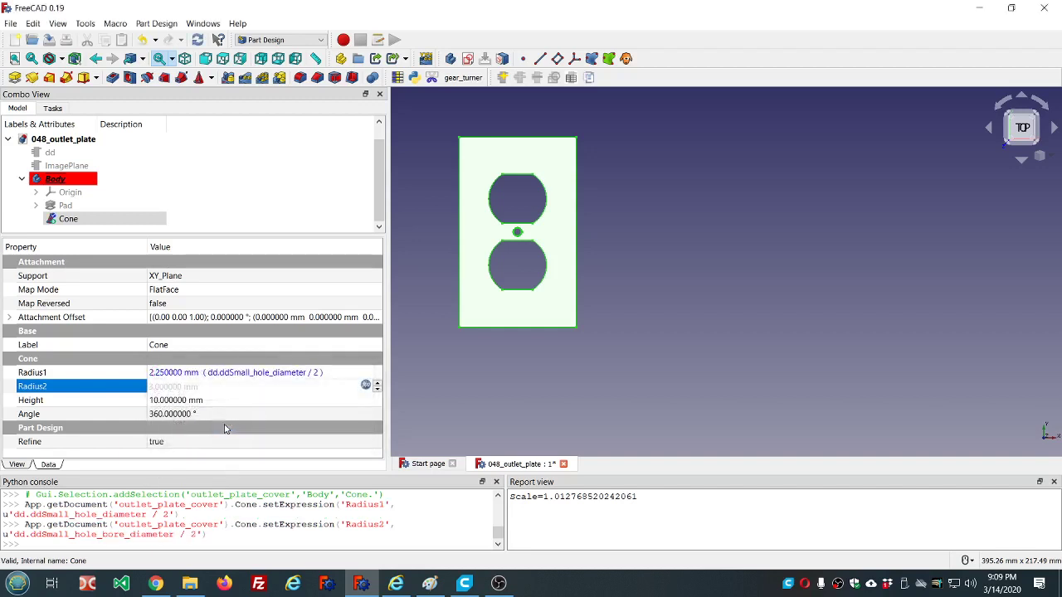
- Drive the cone's Height with the formula dd.ddPad_length and recompute the document
click(229, 400)
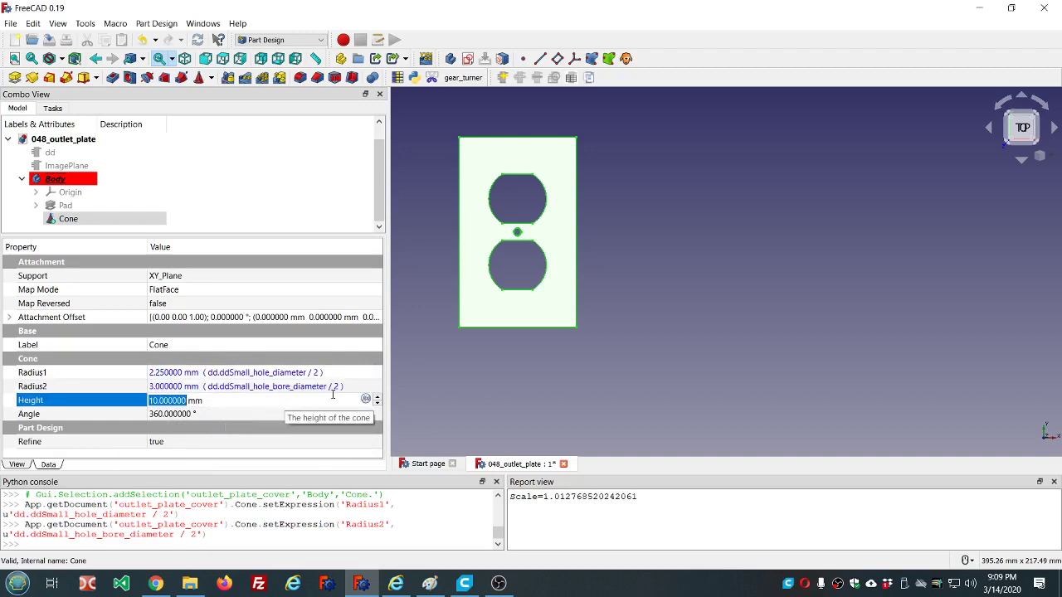
click(365, 400)
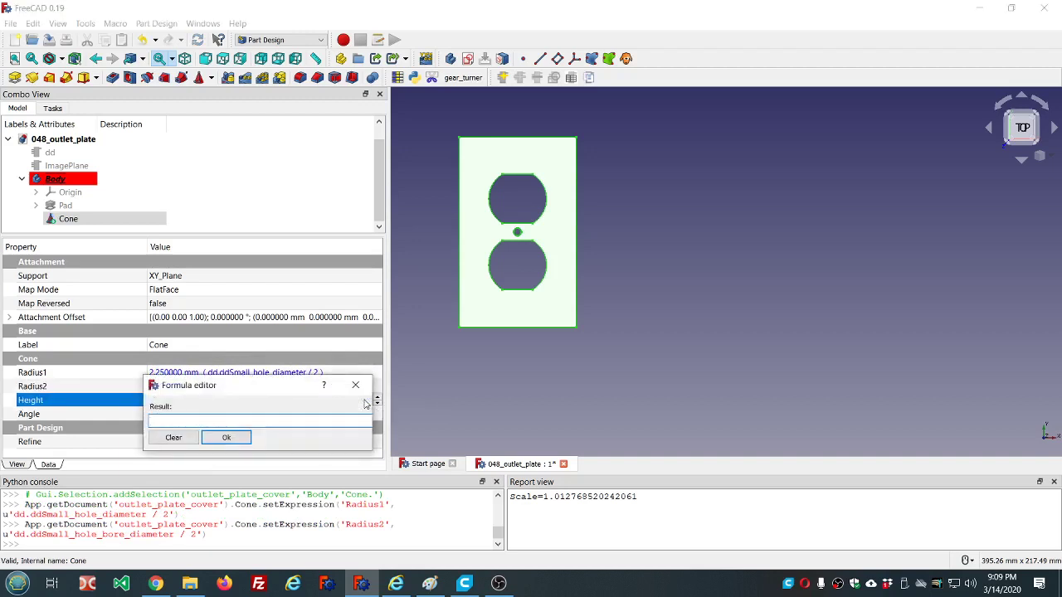
text(dd.dd)
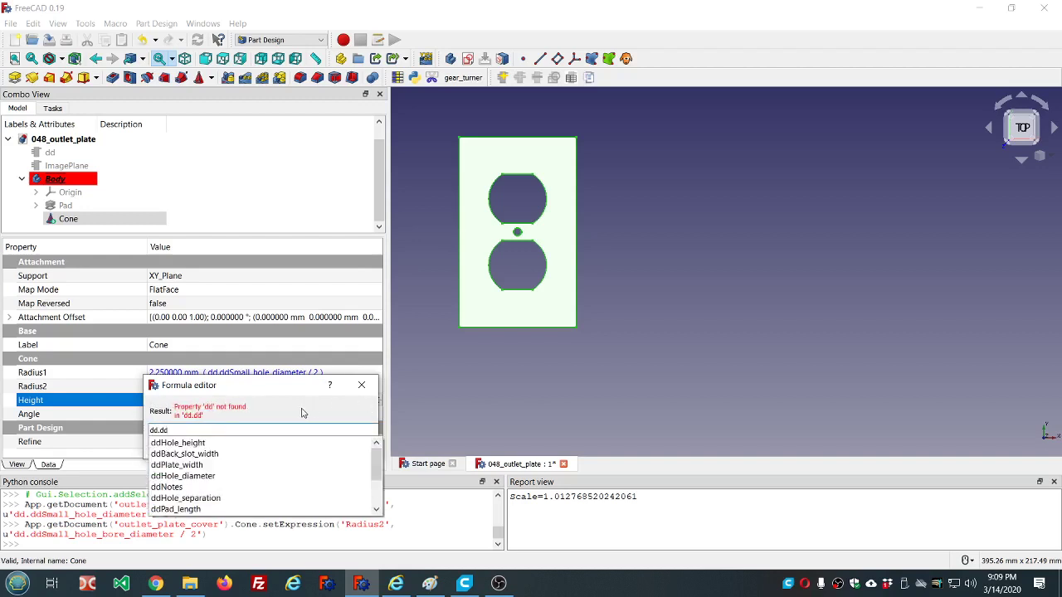
scroll(253, 470, down, 2)
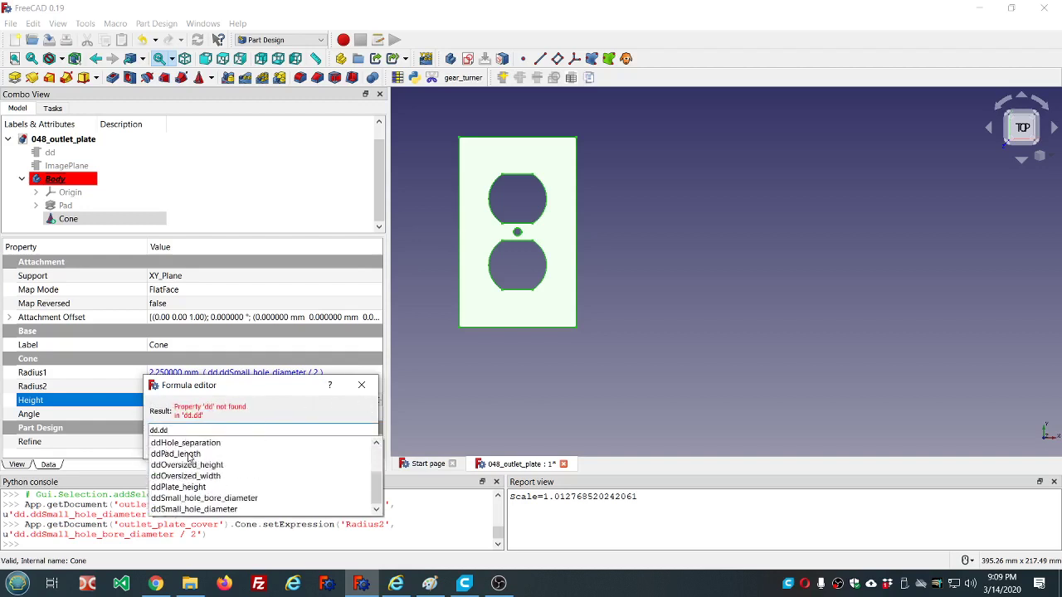
click(186, 454)
click(229, 438)
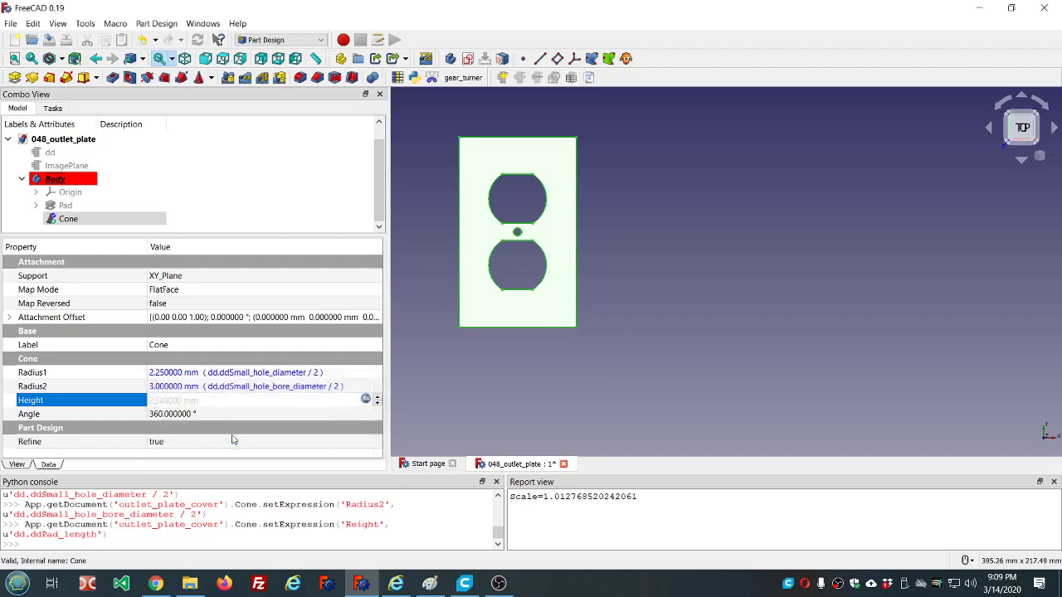
scroll(465, 240, up, 6)
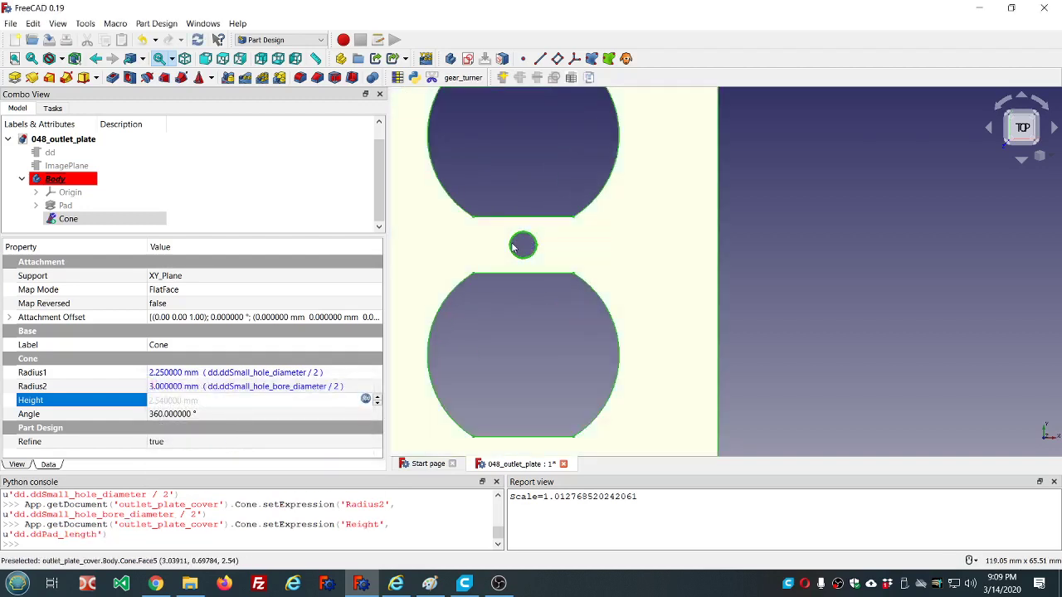
scroll(522, 235, down, 2)
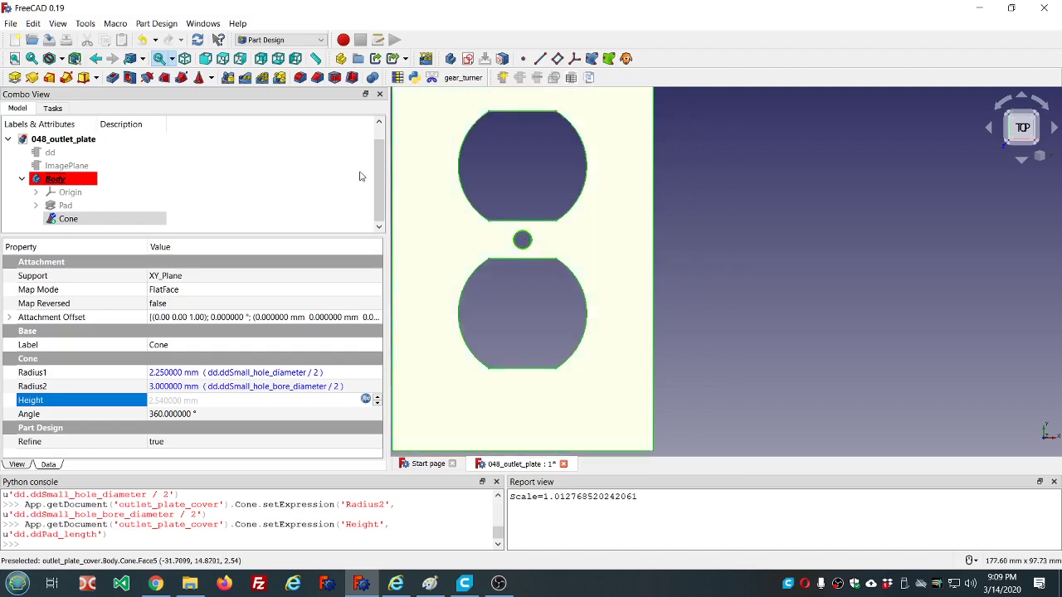
click(198, 41)
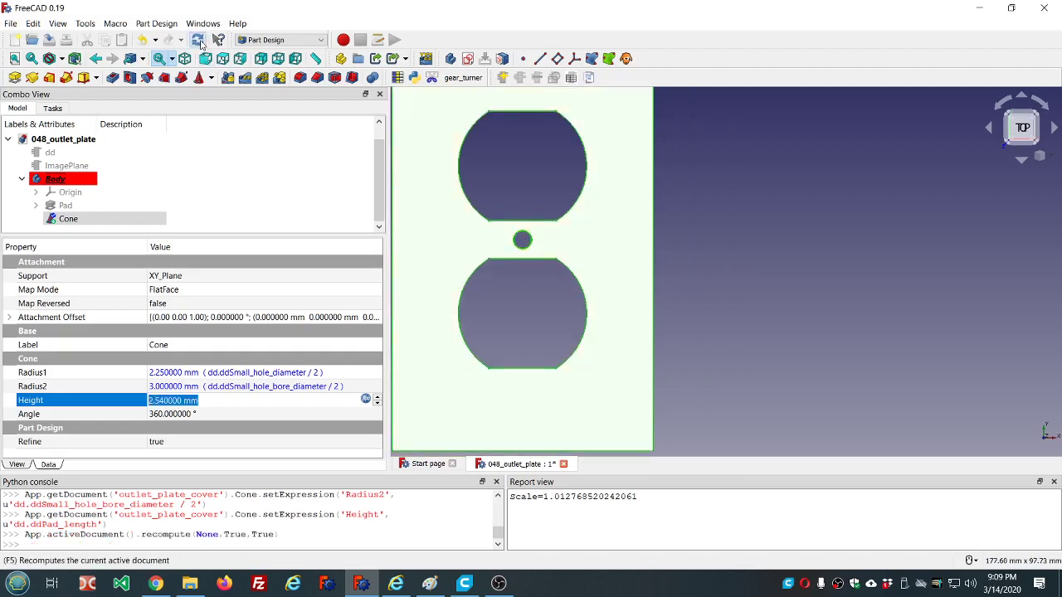
- Examine the countersunk screw hole in the model, view the plate's back in light_plate_back.png in Paint, and return to FreeCAD
scroll(514, 252, up, 2)
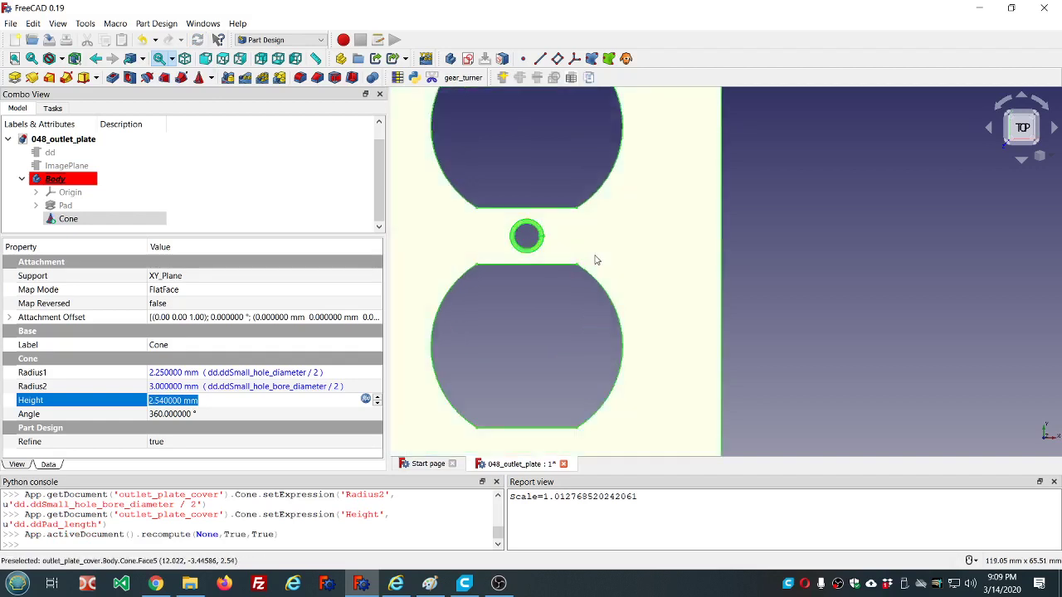
middle_drag(594, 261, 708, 320)
key(2)
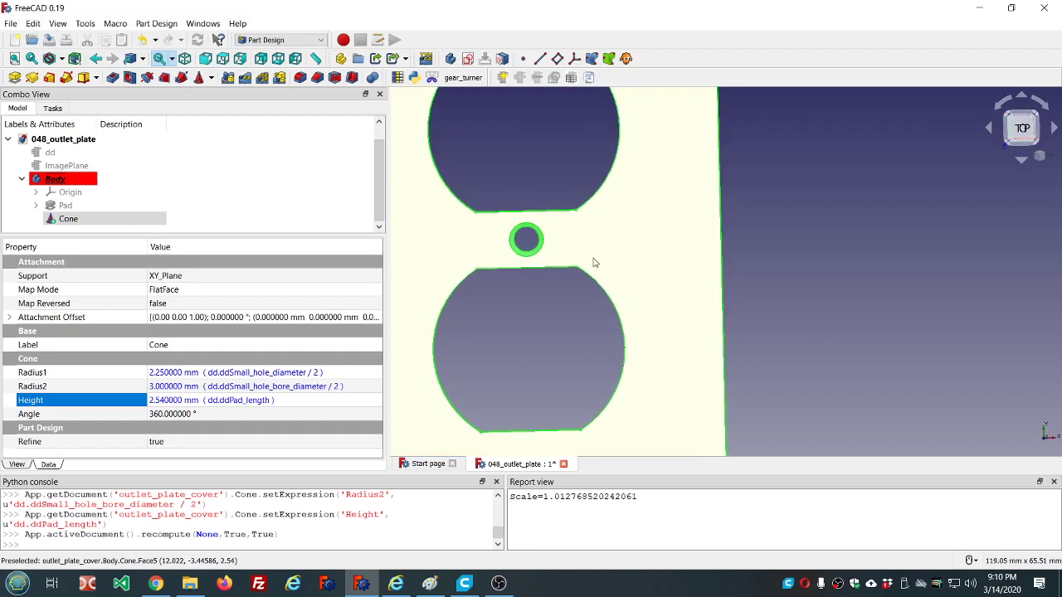
scroll(562, 257, down, 2)
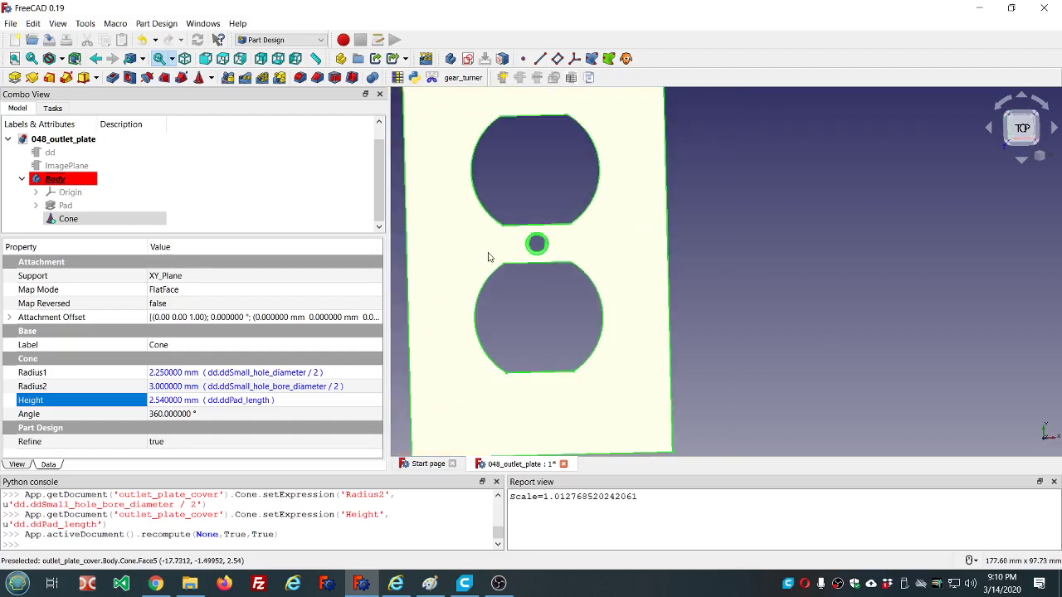
click(483, 309)
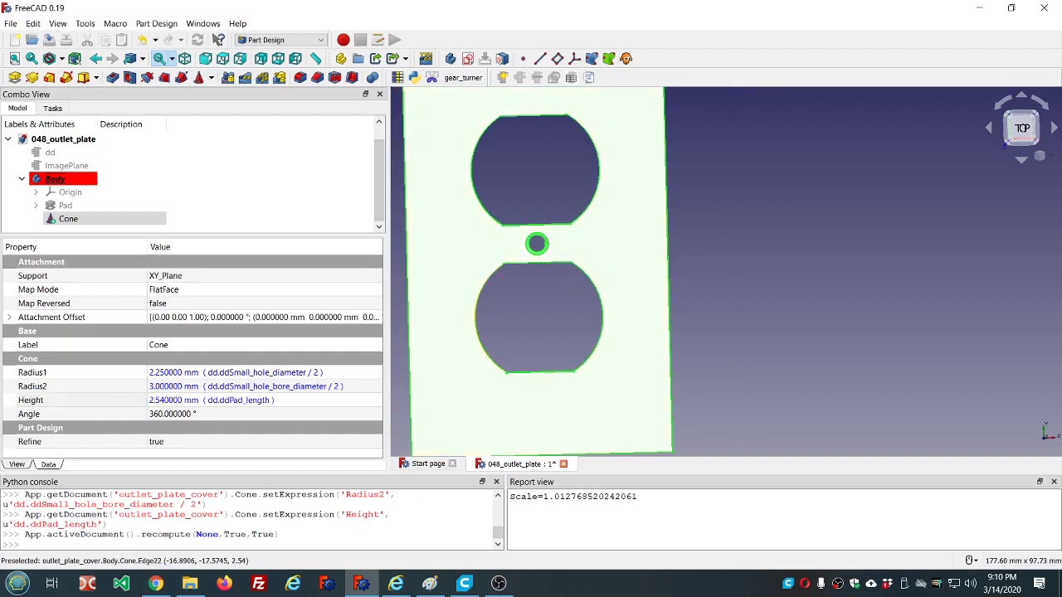
key(alt+Tab)
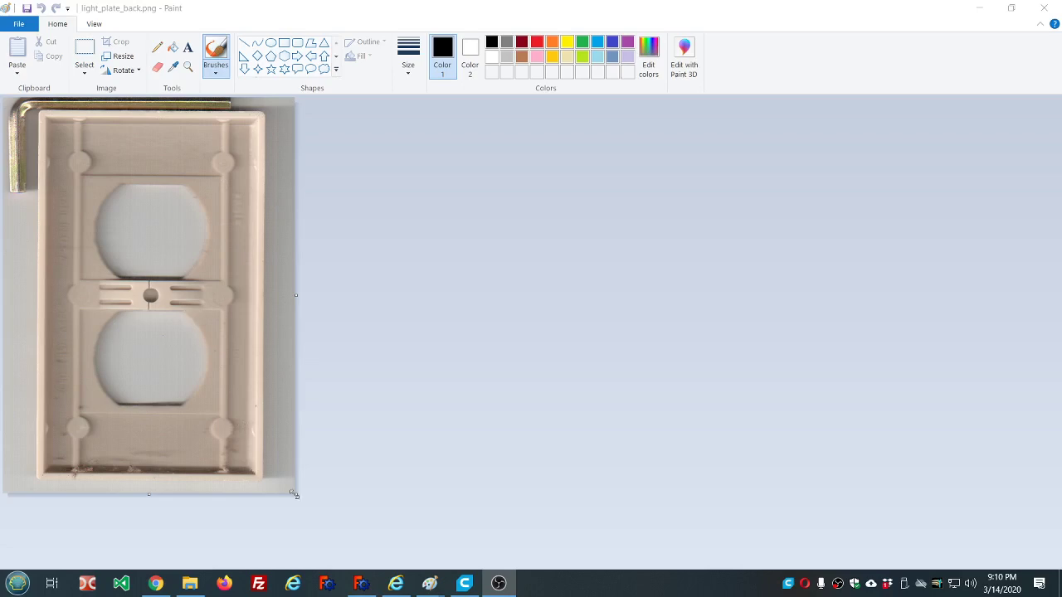
click(362, 584)
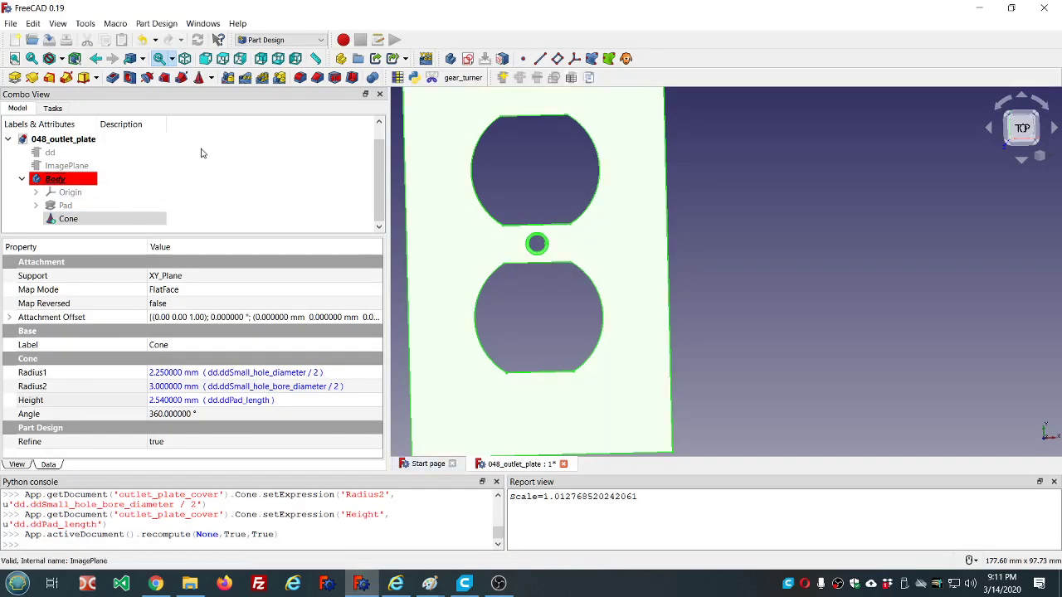
- Create a new sketch on the body's XY_Plane and switch on its section view
click(381, 125)
click(468, 59)
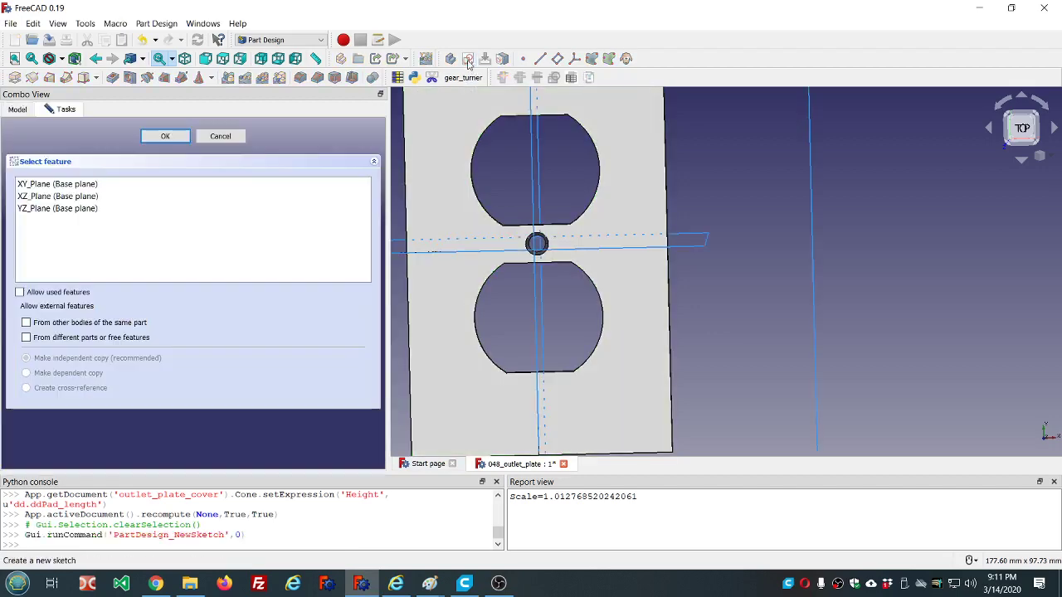
click(99, 184)
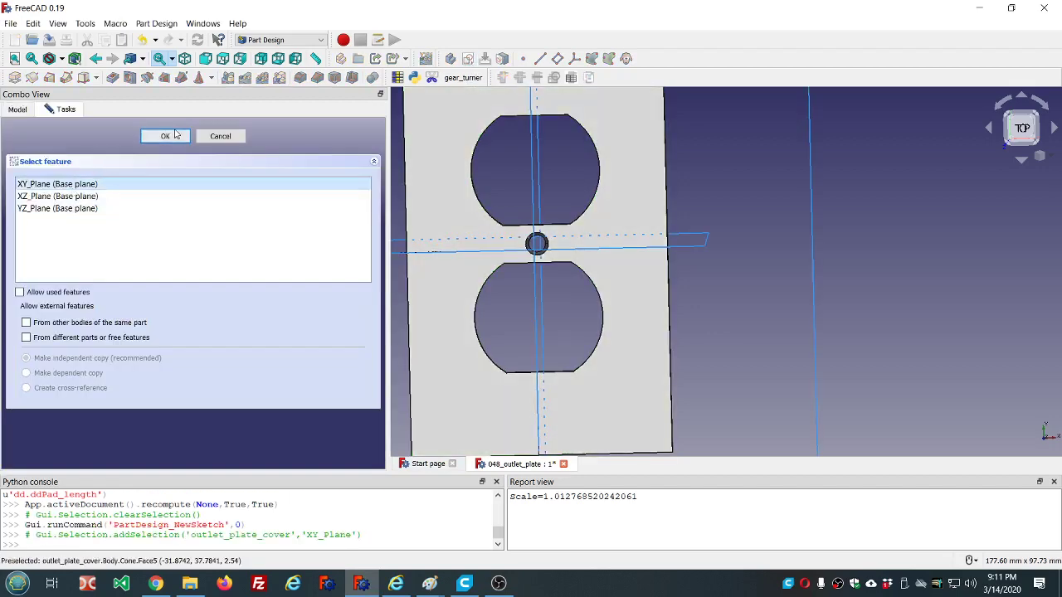
click(165, 137)
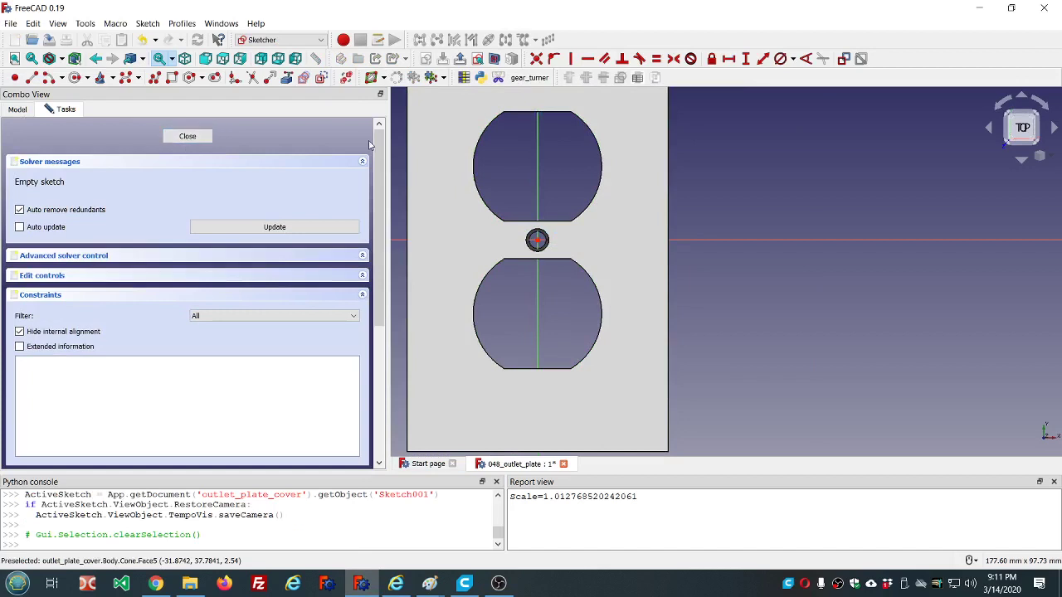
click(493, 59)
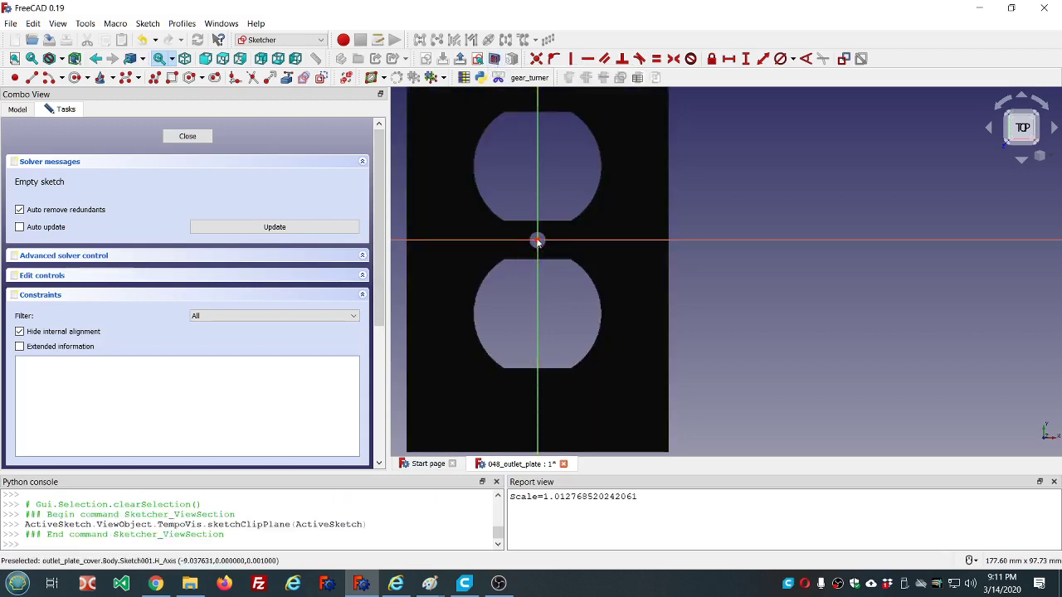
- Draw a rectangle about 42 mm by 11 mm around the screw hole, between the two outlet openings
mouse_move(509, 249)
middle_down()
mouse_move(621, 244)
mouse_move(685, 264)
mouse_move(538, 234)
mouse_move(521, 248)
middle_up()
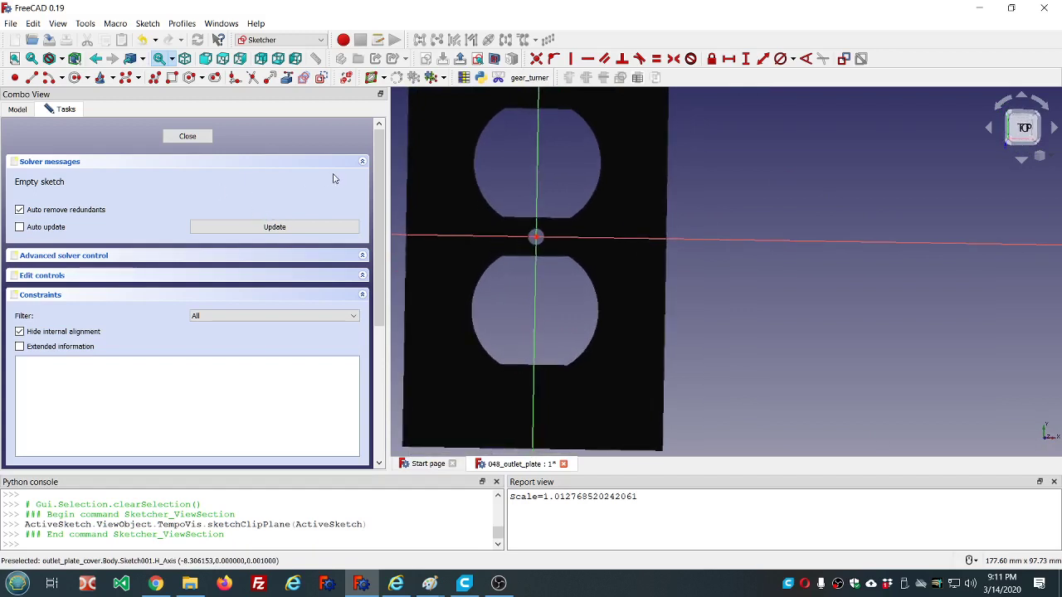
click(172, 77)
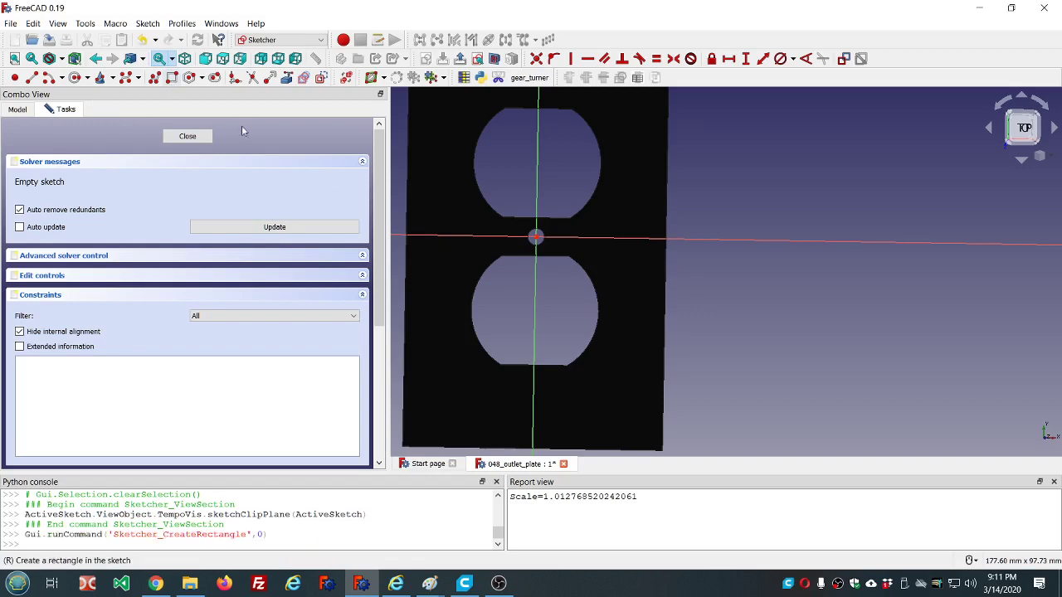
click(461, 217)
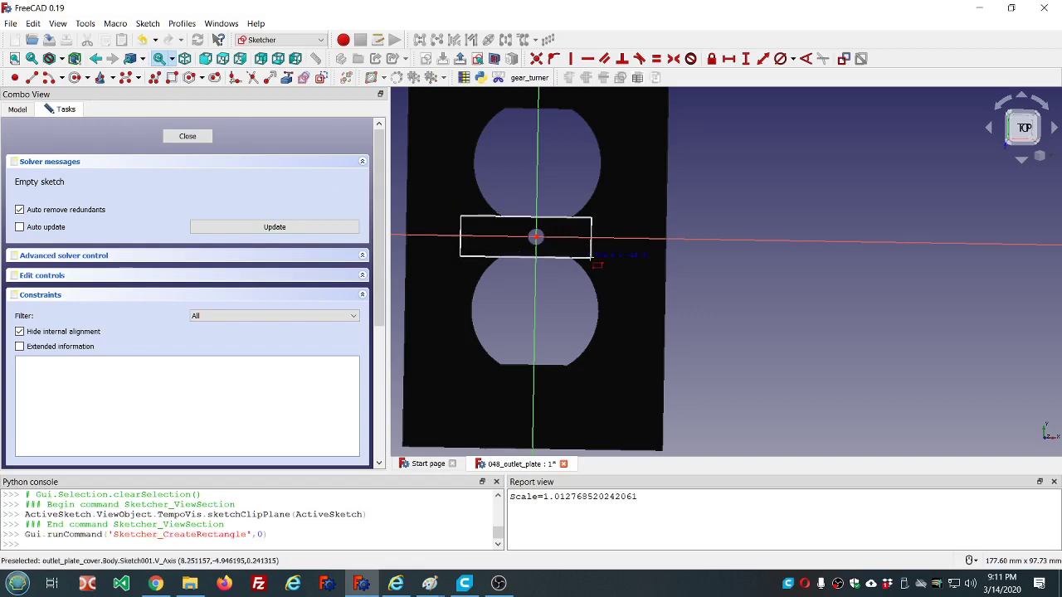
click(621, 264)
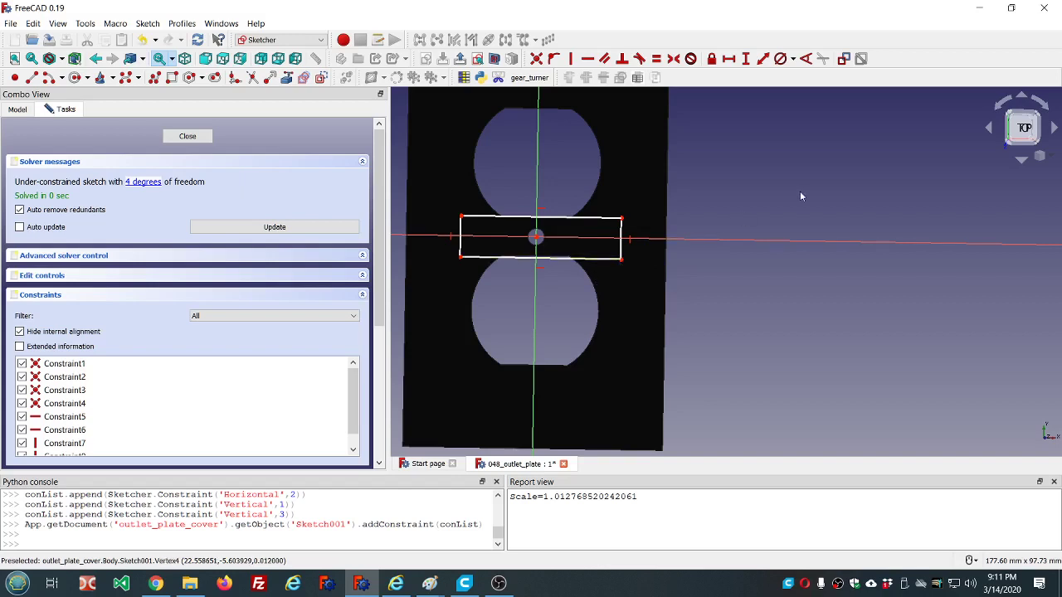
- Make the rectangle's lower-right and upper-left corners symmetric about the sketch origin
click(1023, 126)
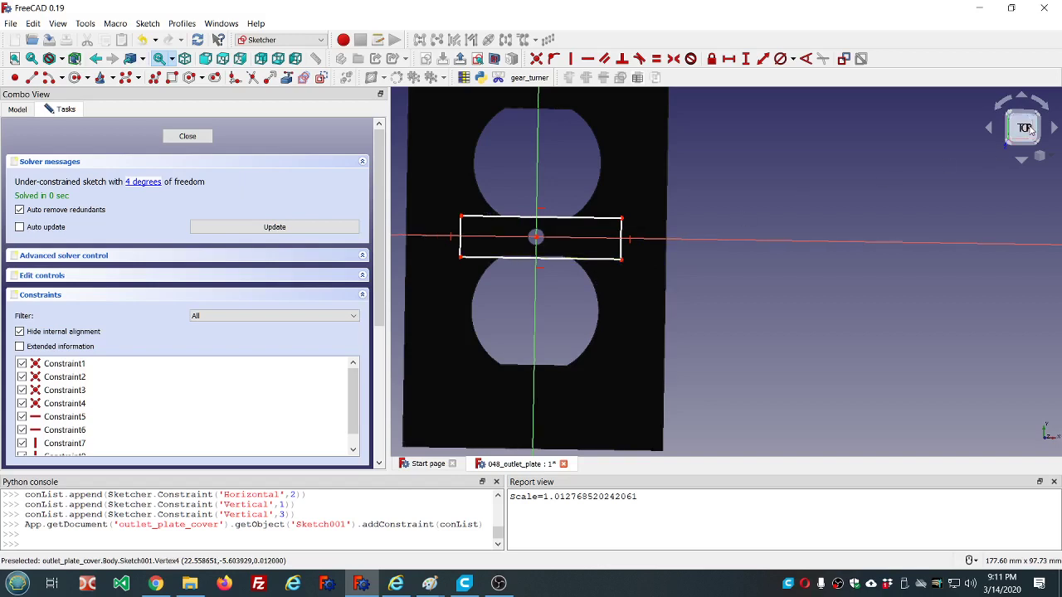
click(624, 264)
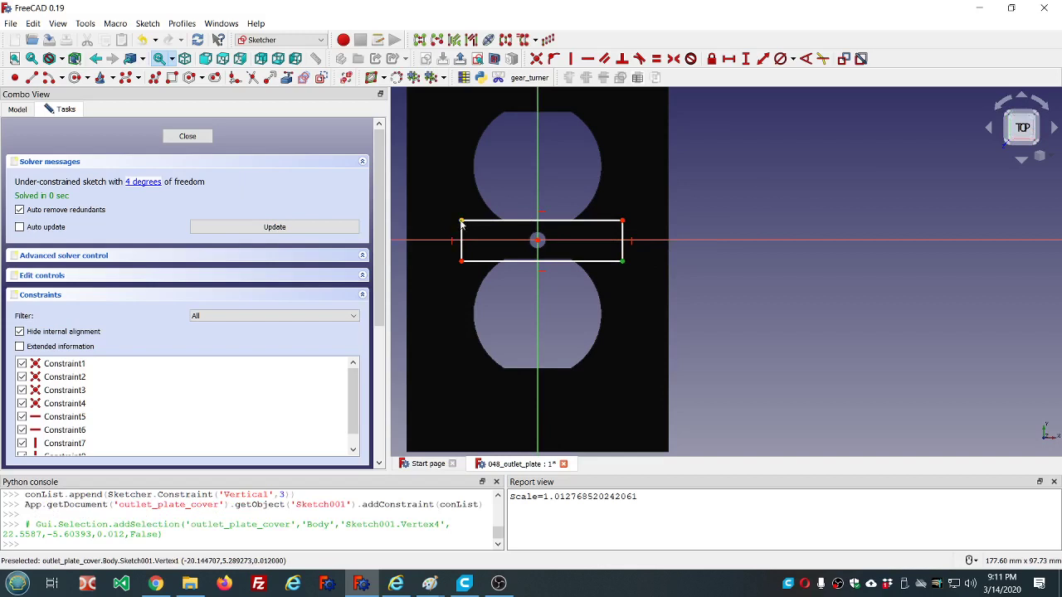
click(461, 222)
click(537, 242)
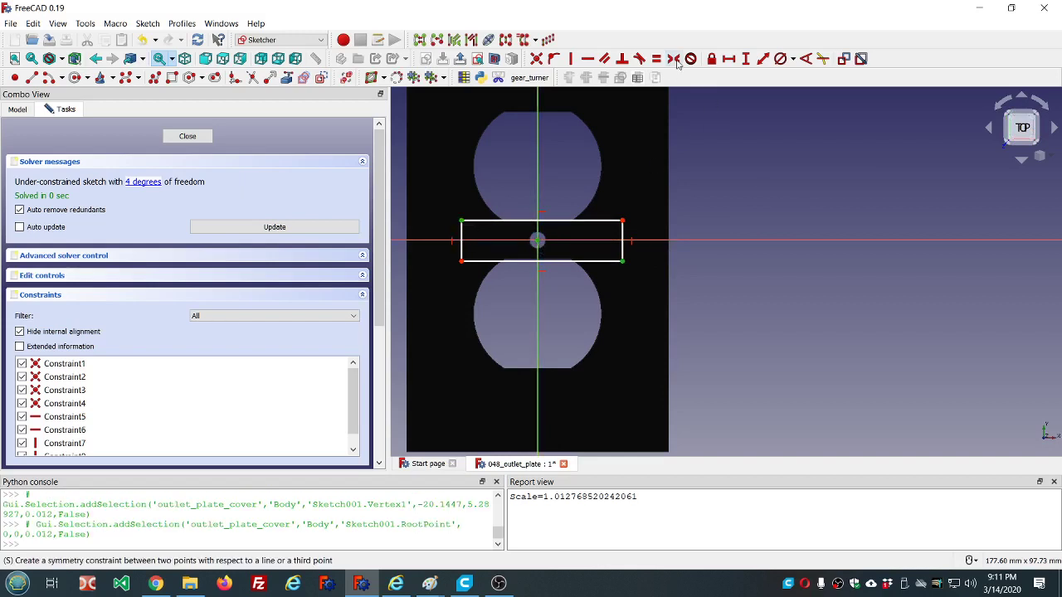
click(676, 62)
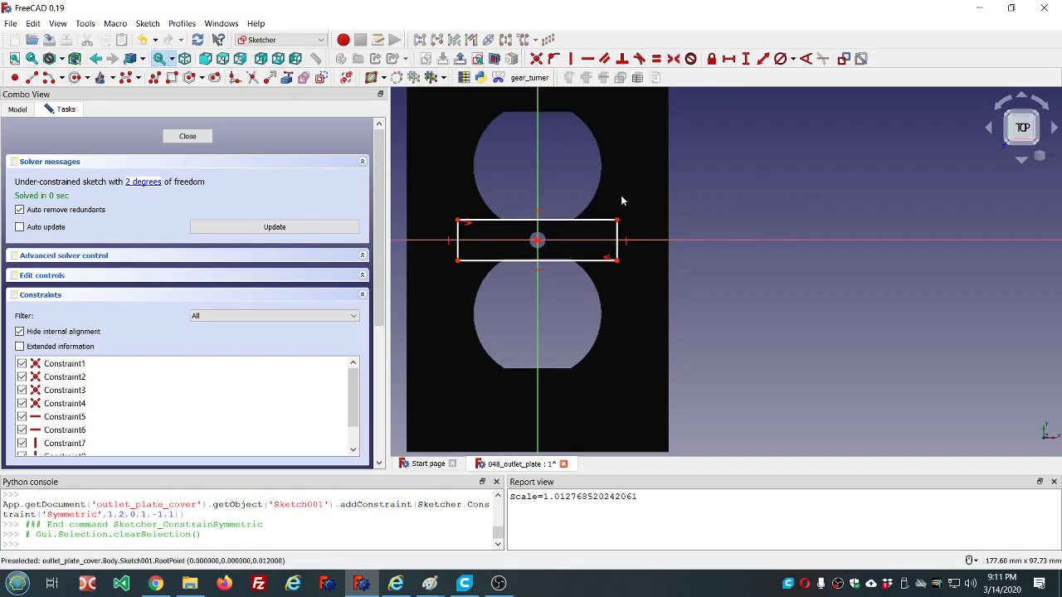
- Constrain the rectangle's height with the formula dd.ddHole_separation and place the dimension outside the rectangle
click(618, 234)
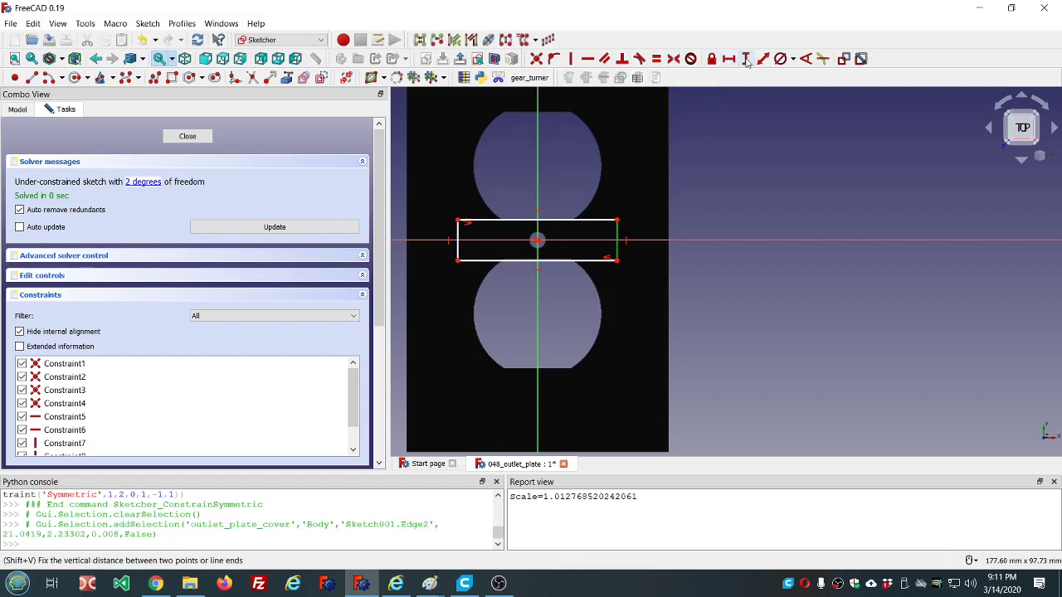
click(746, 58)
key(equal)
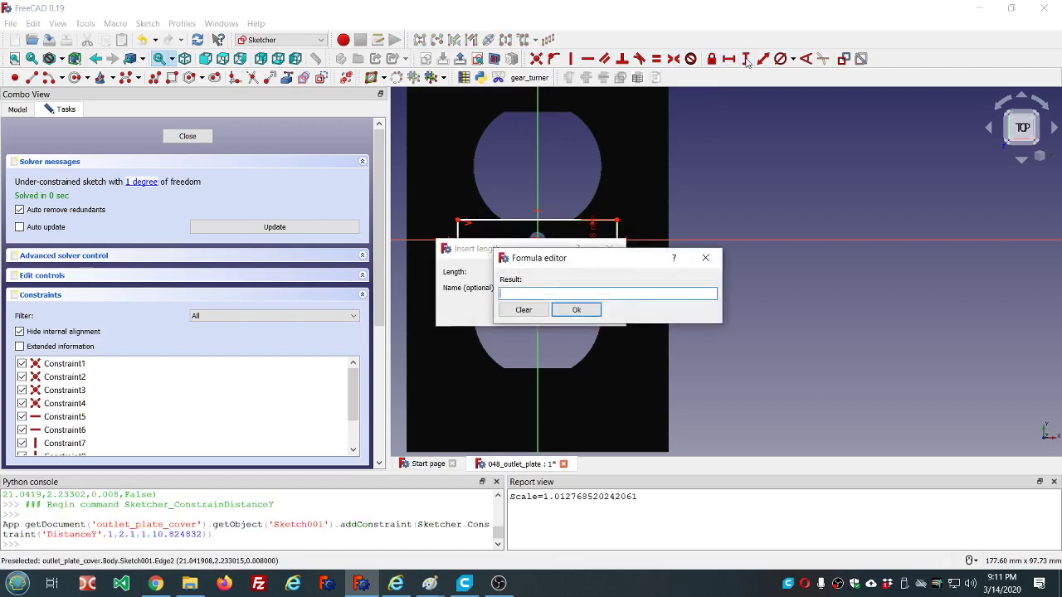
text(dd.dd)
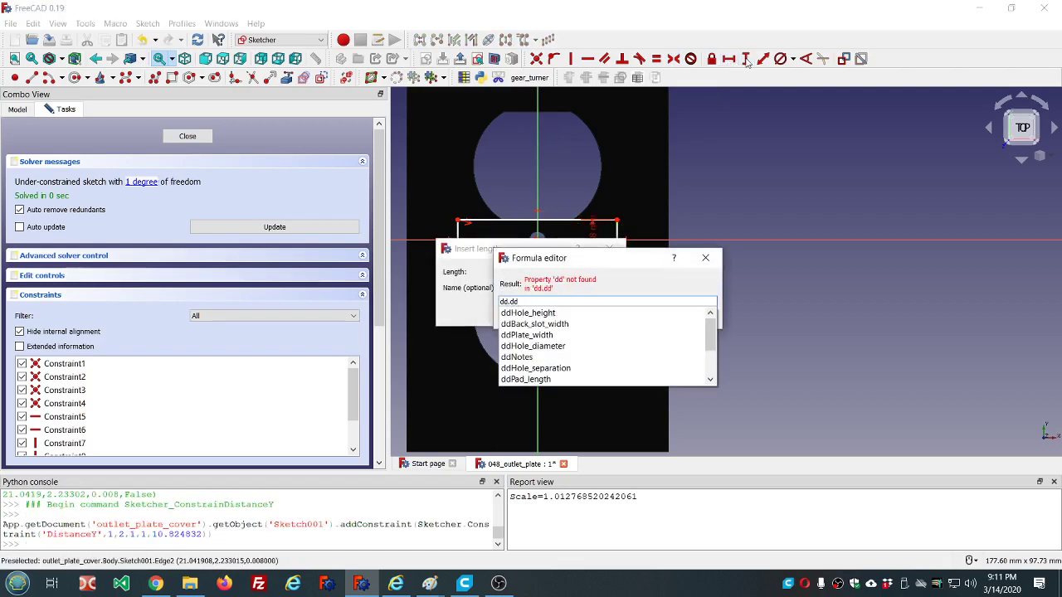
click(563, 370)
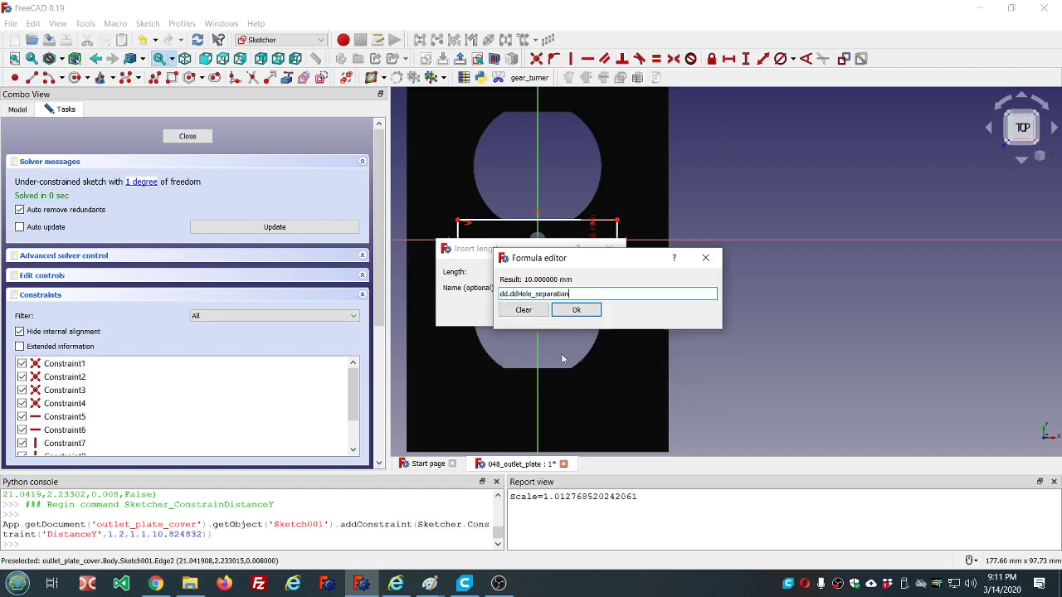
click(573, 309)
click(538, 312)
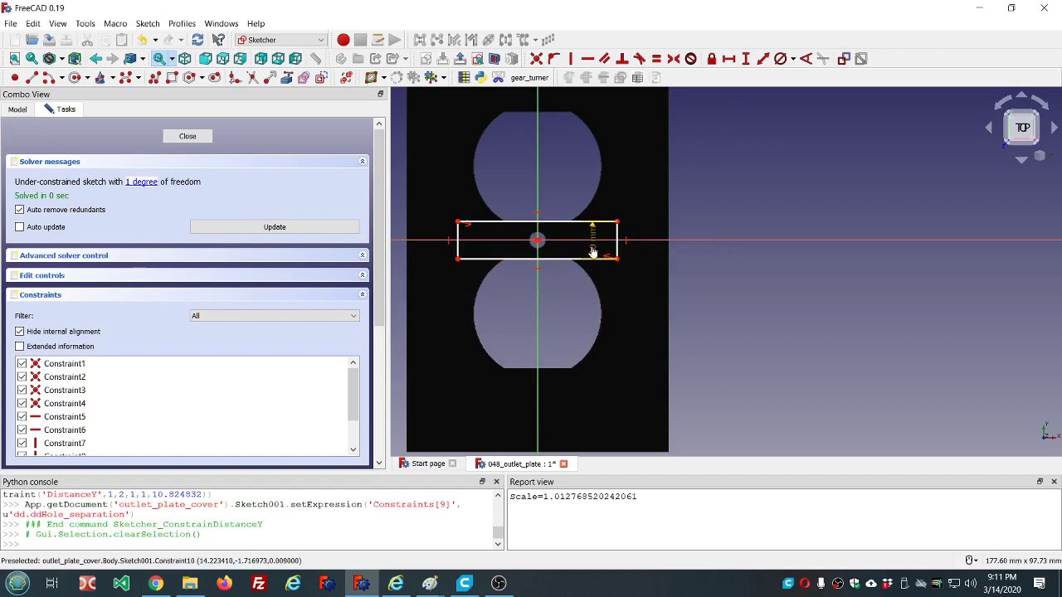
drag(593, 251, 640, 297)
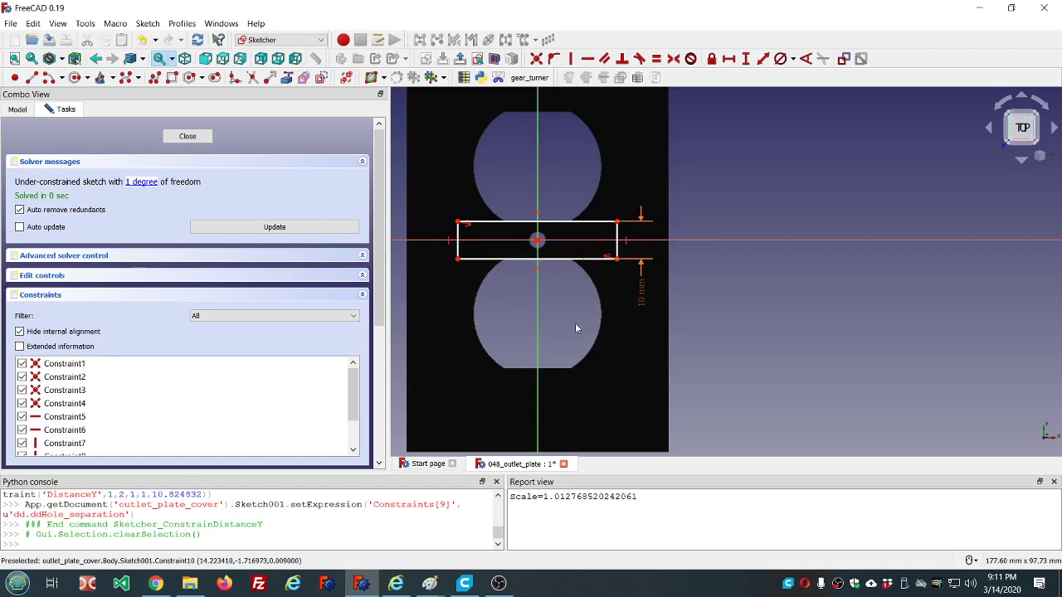
- Constrain the rectangle's width with the formula dd.ddBack_slot_width
click(515, 258)
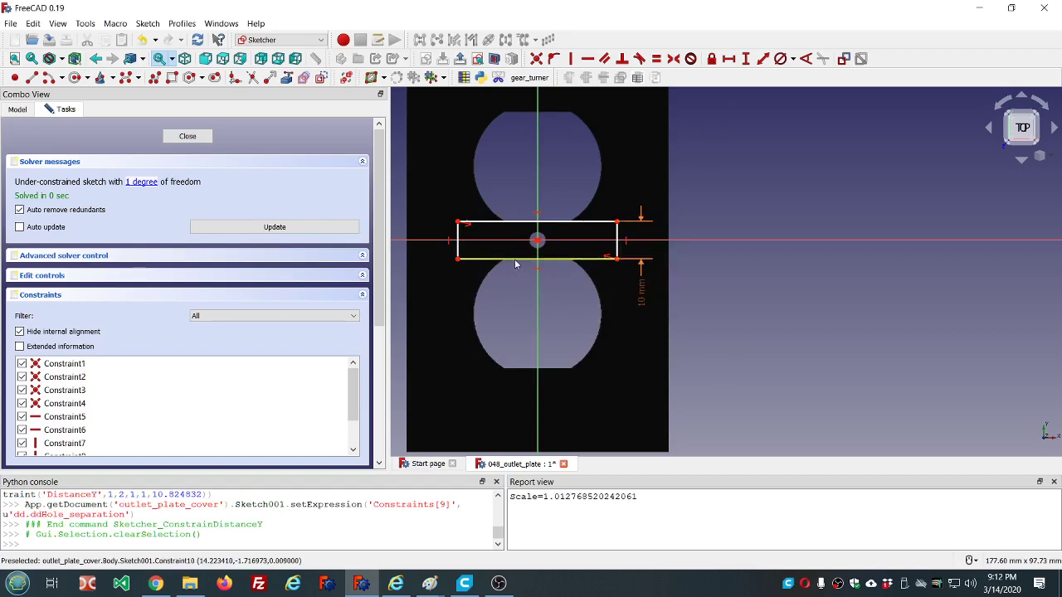
click(729, 59)
key(equal)
text(dd.dd)
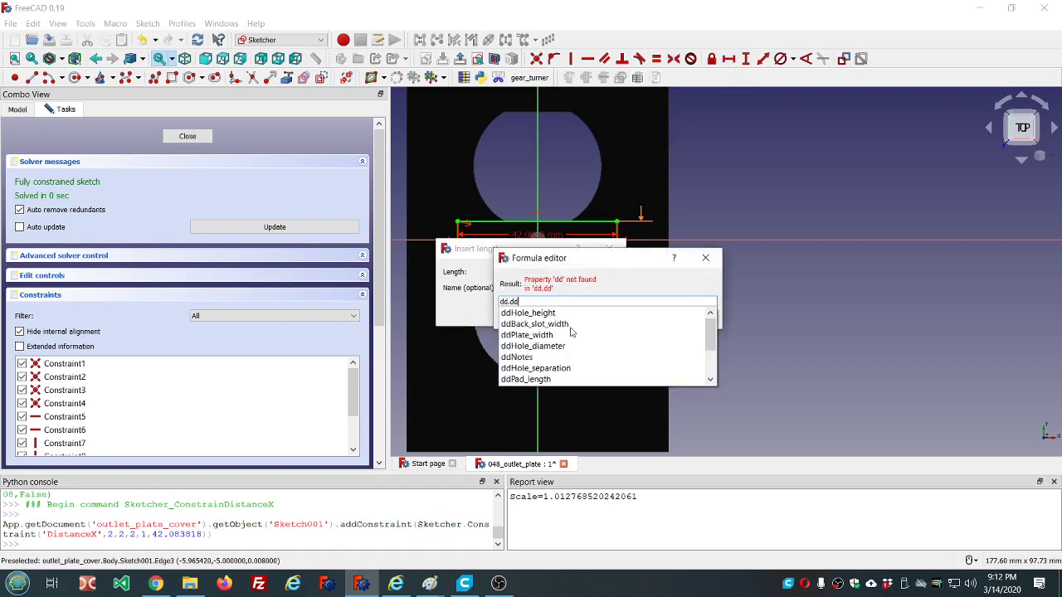
click(557, 326)
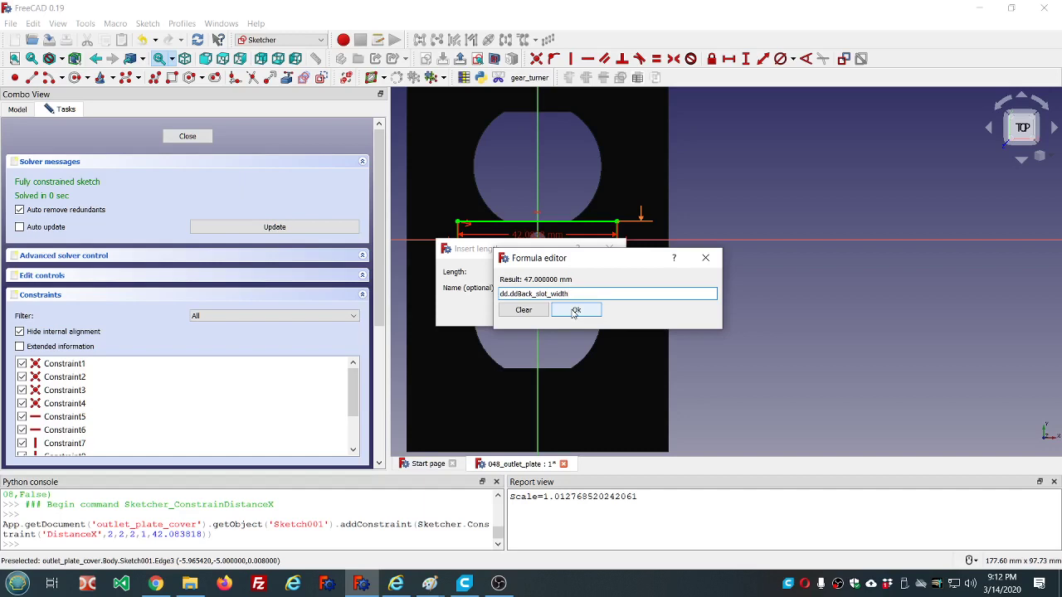
click(573, 312)
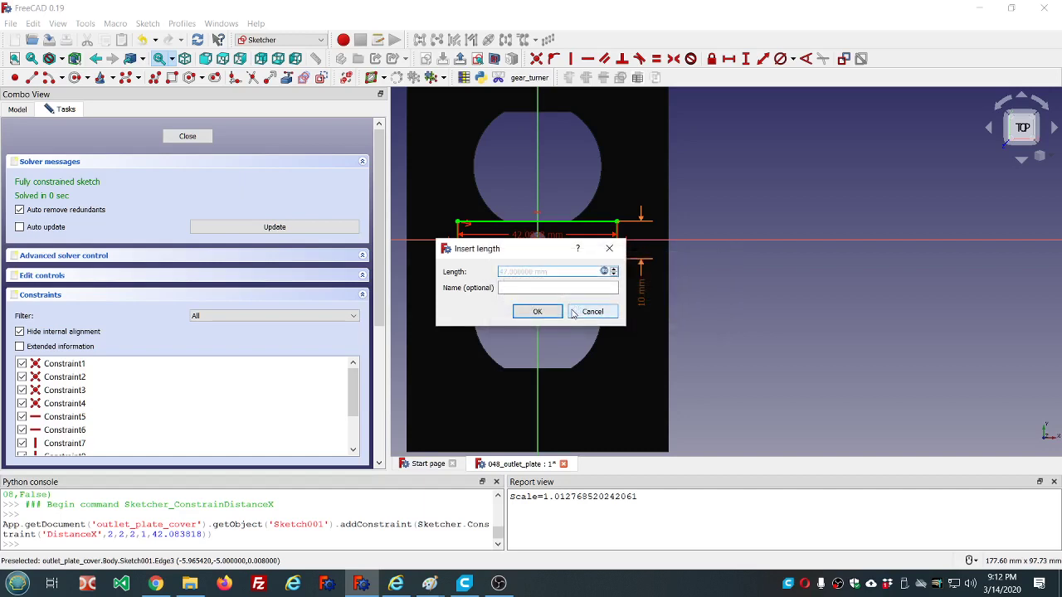
click(535, 313)
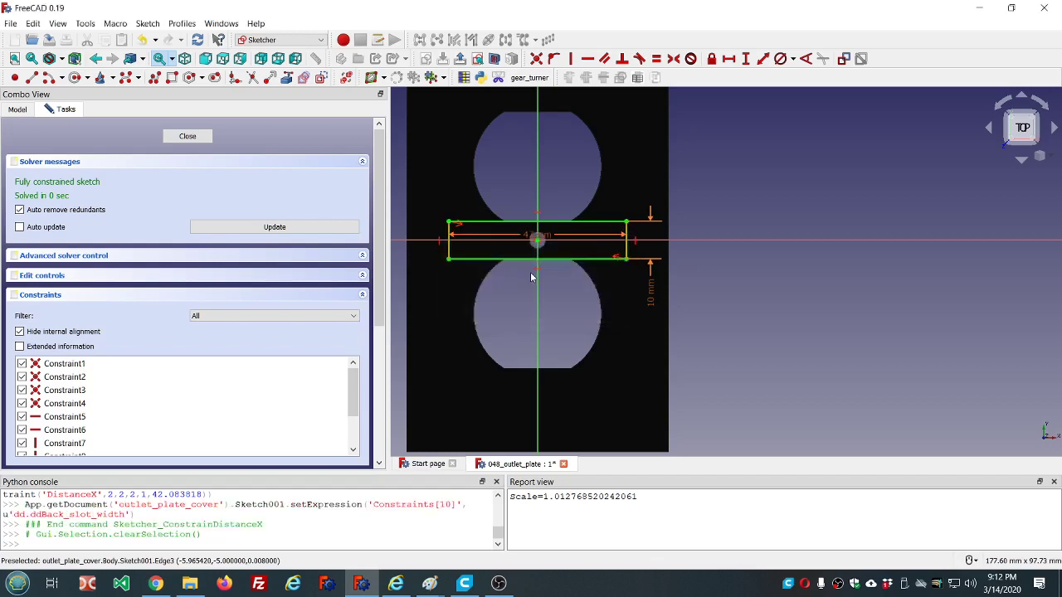
- Move the rectangle's 47 mm width dimension down over the lower outlet opening
drag(538, 238, 564, 330)
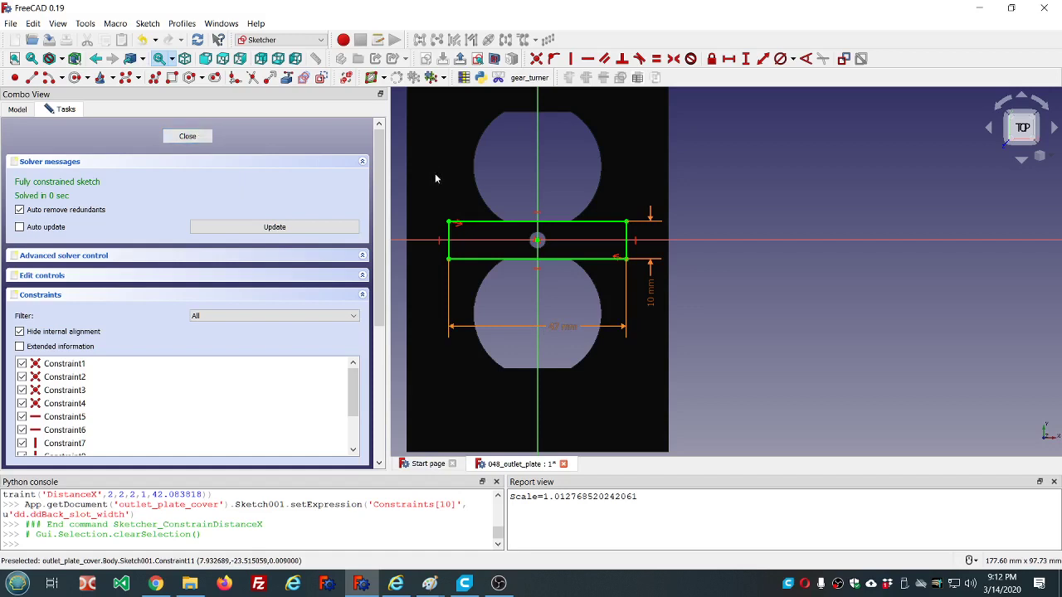
click(75, 77)
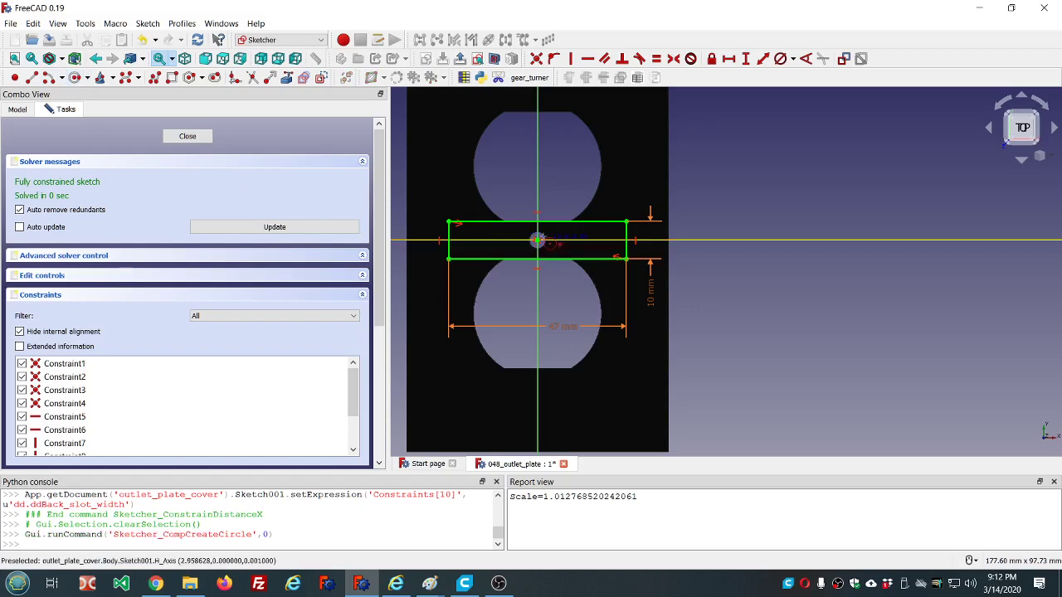
click(538, 240)
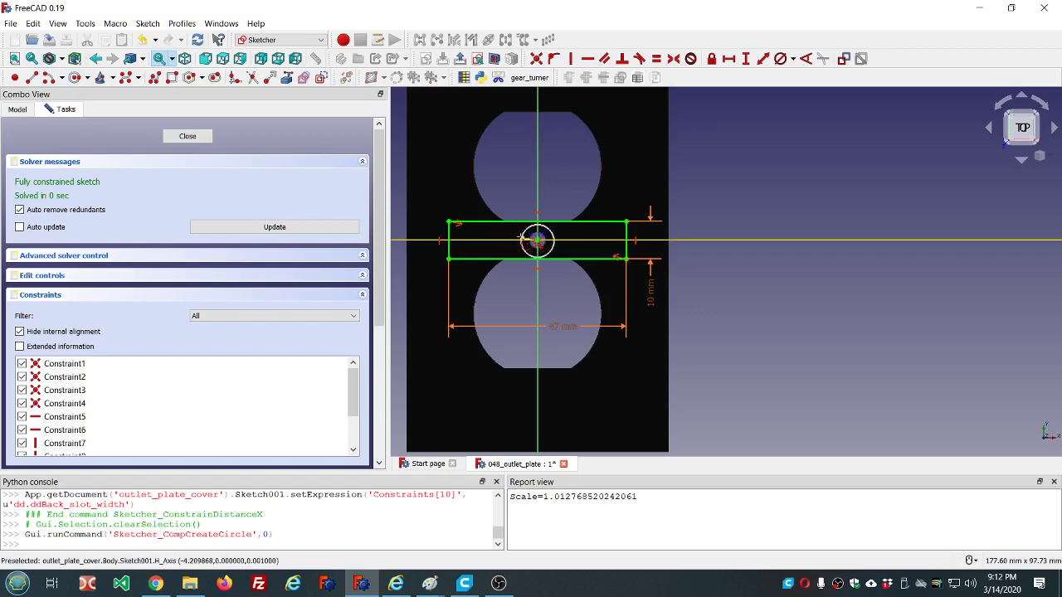
click(549, 241)
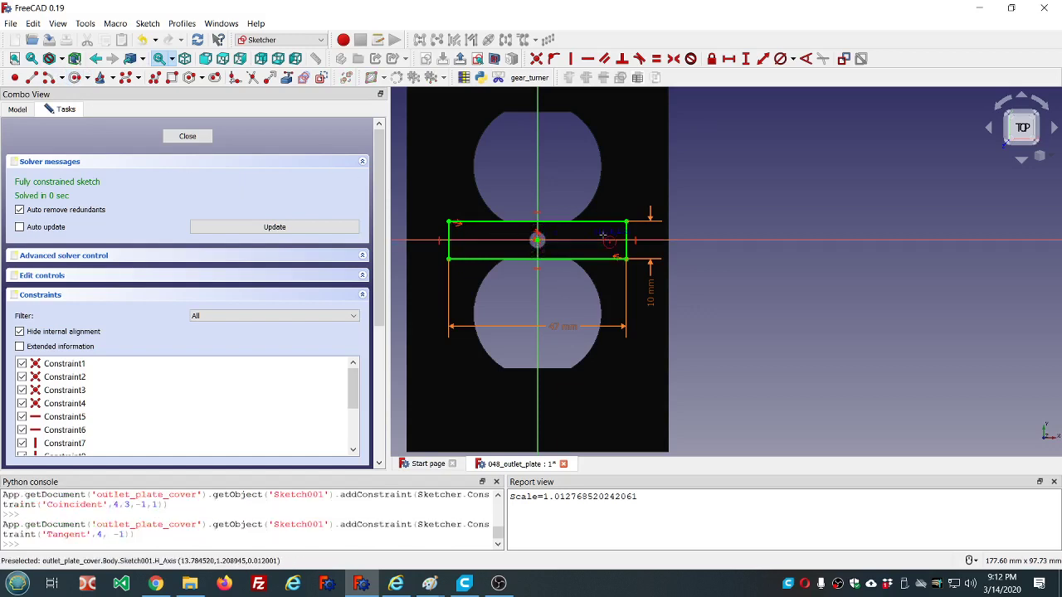
click(538, 234)
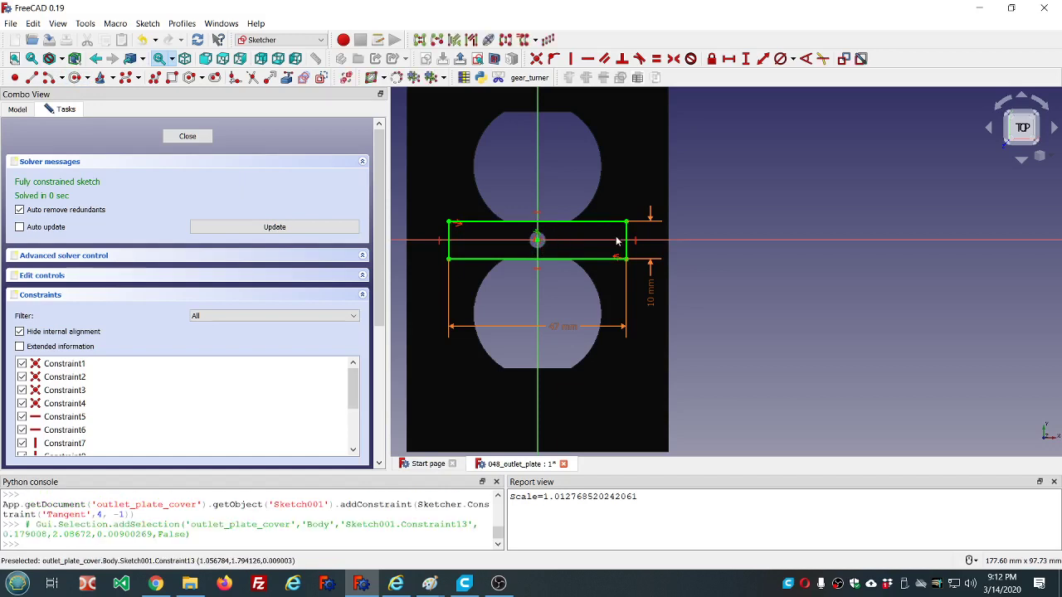
key(Delete)
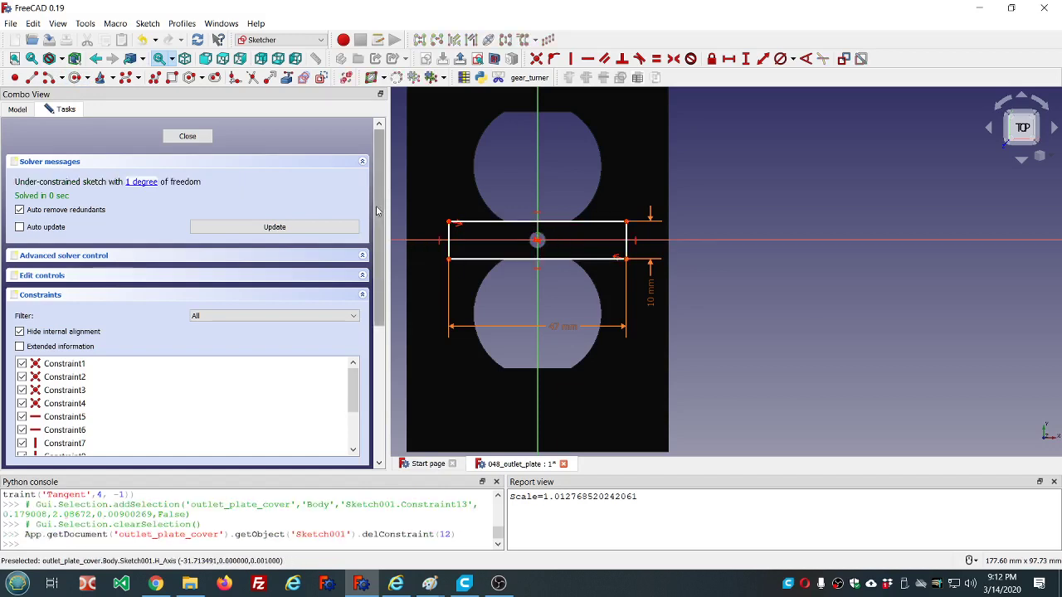
drag(381, 202, 387, 334)
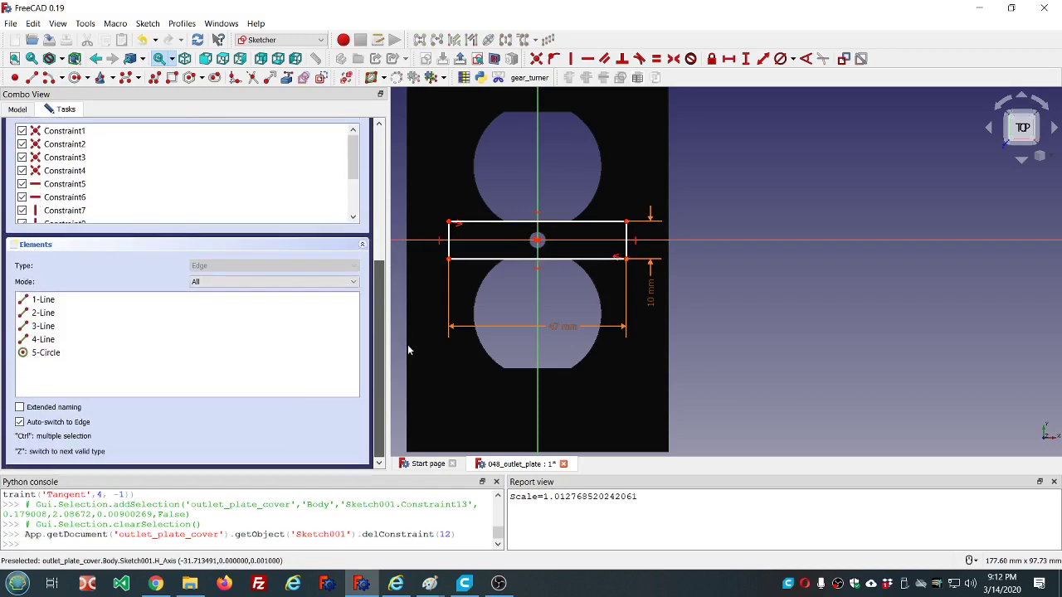
click(31, 355)
key(Delete)
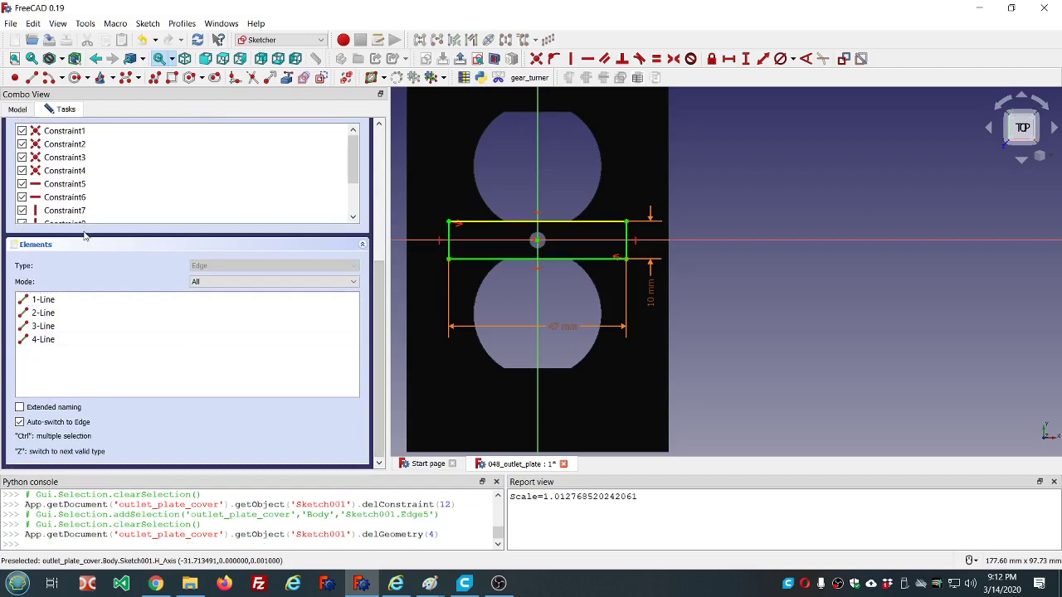
- Draw a circle about 12.2 mm in diameter centred on the sketch origin inside the rectangle
click(75, 77)
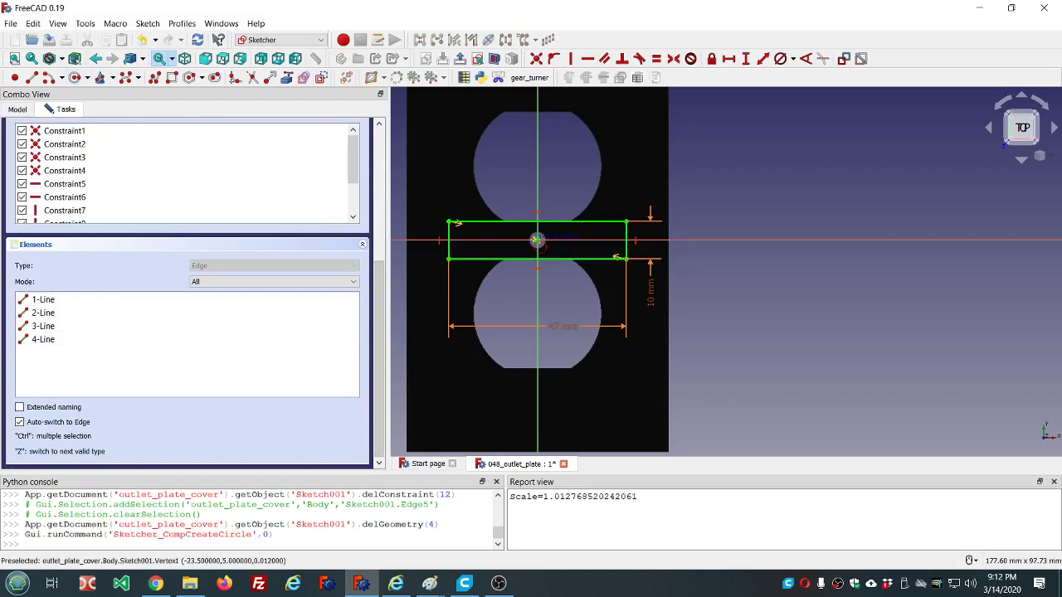
click(536, 240)
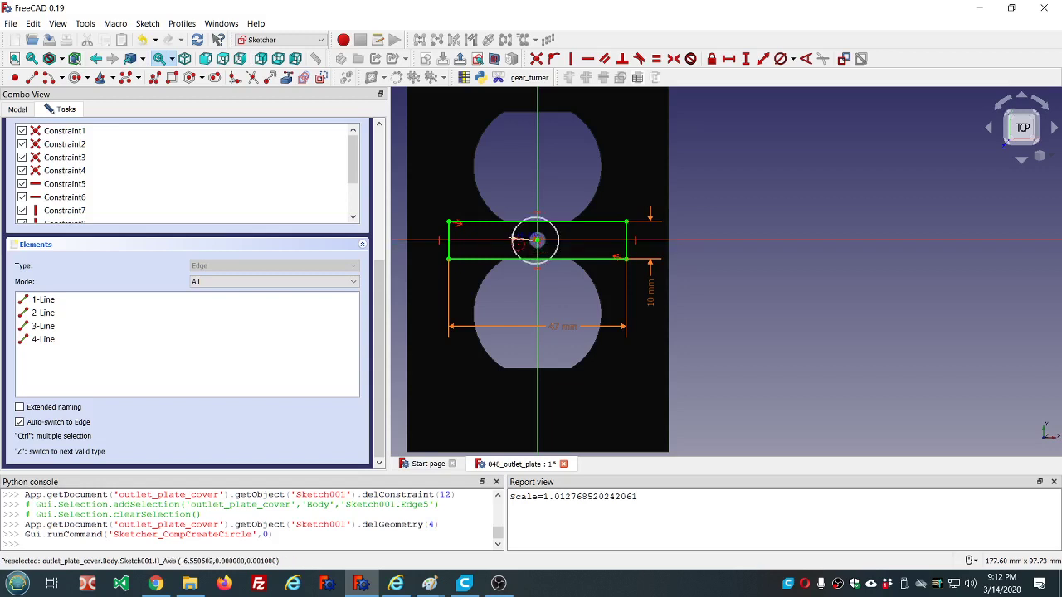
click(514, 239)
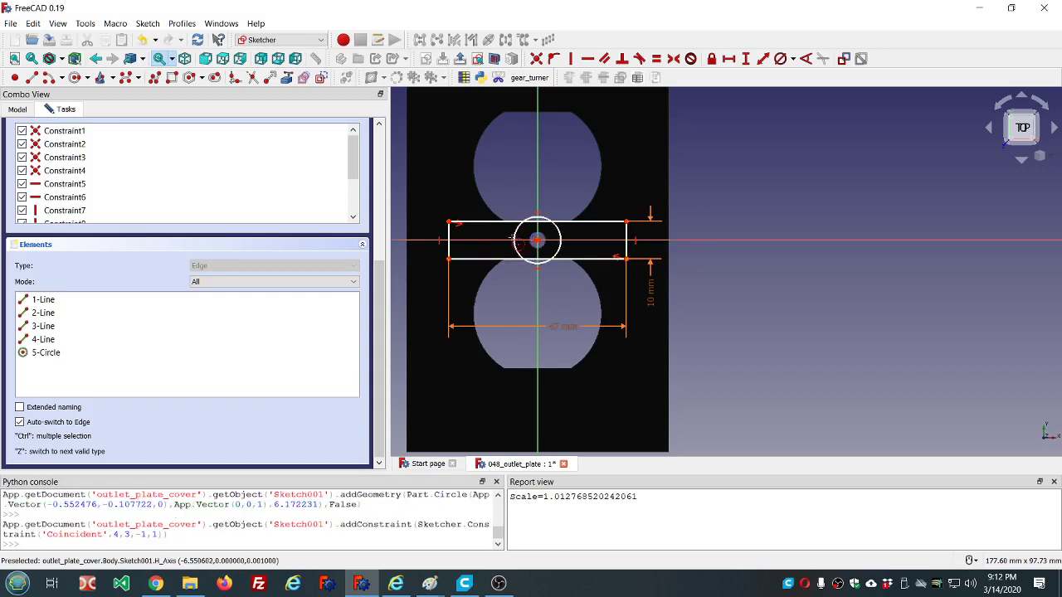
click(561, 242)
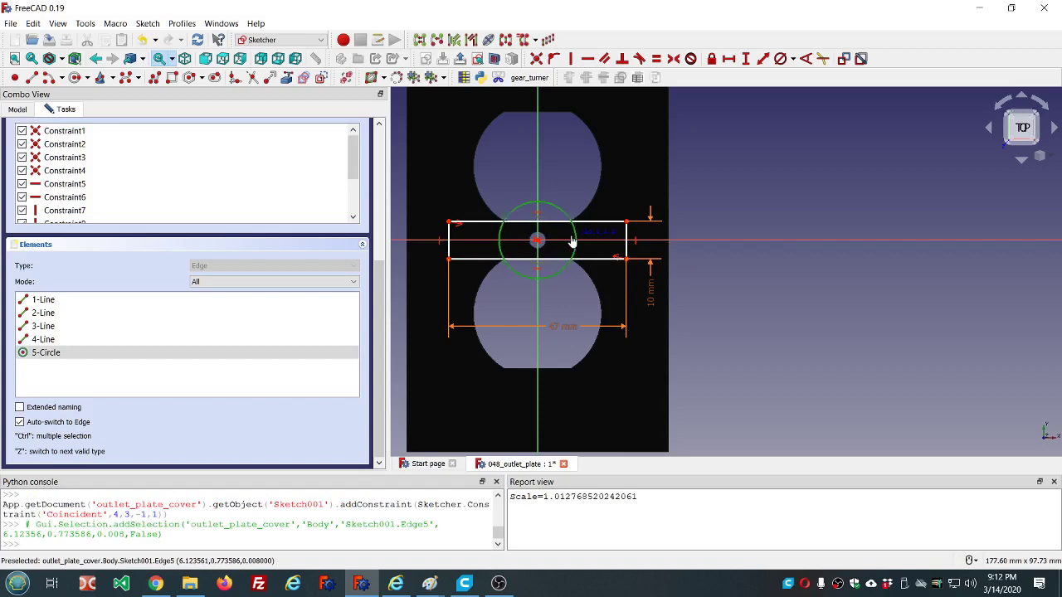
drag(561, 242, 535, 240)
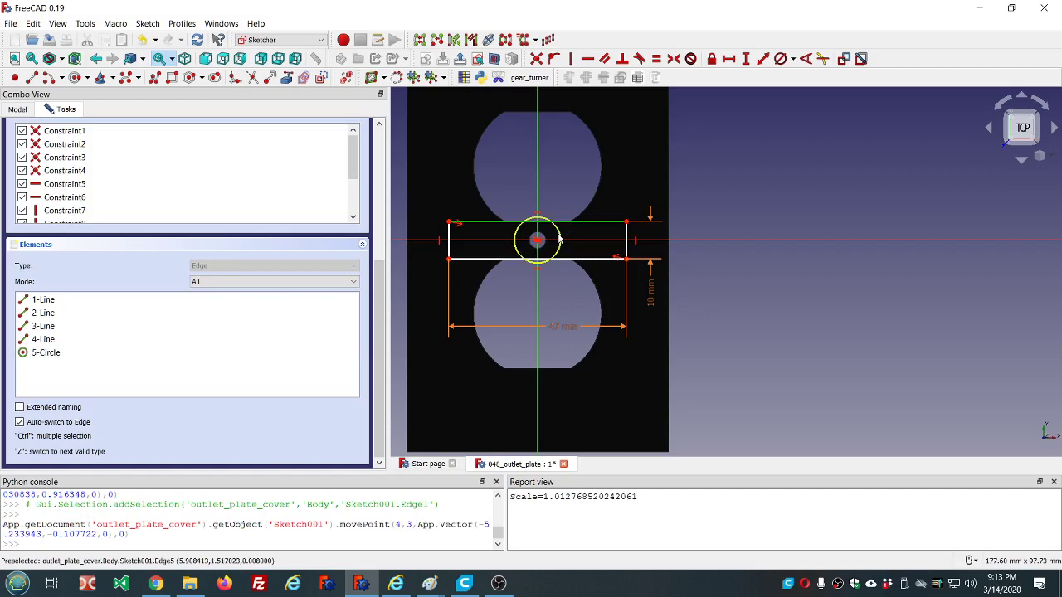
- Constrain the circle's diameter with the expression dd.ddSmall_hole_diameter and close the sketch
click(553, 236)
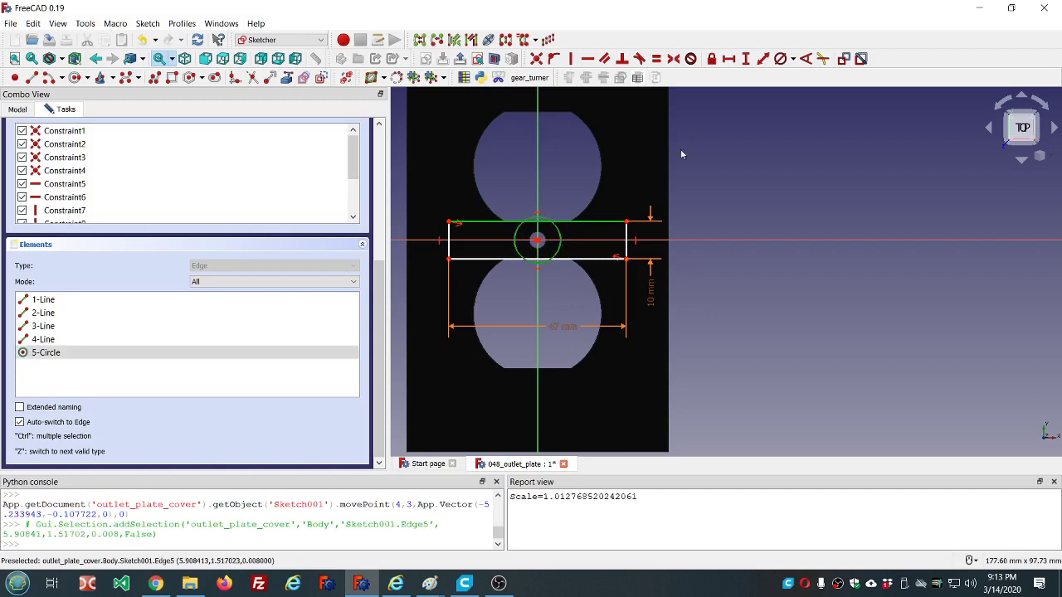
click(780, 58)
key(equal)
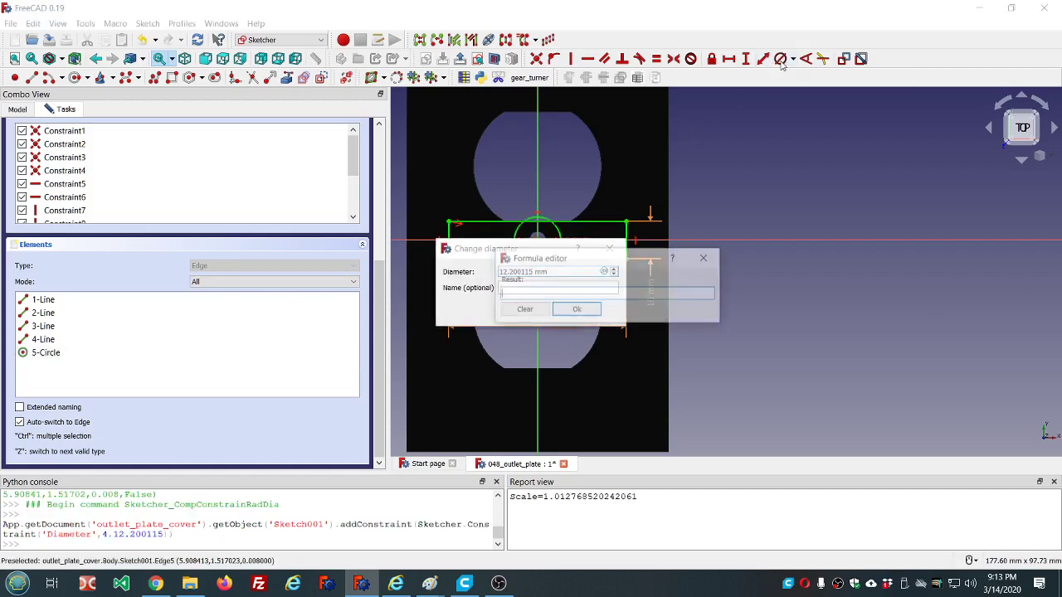
text(dd.dd)
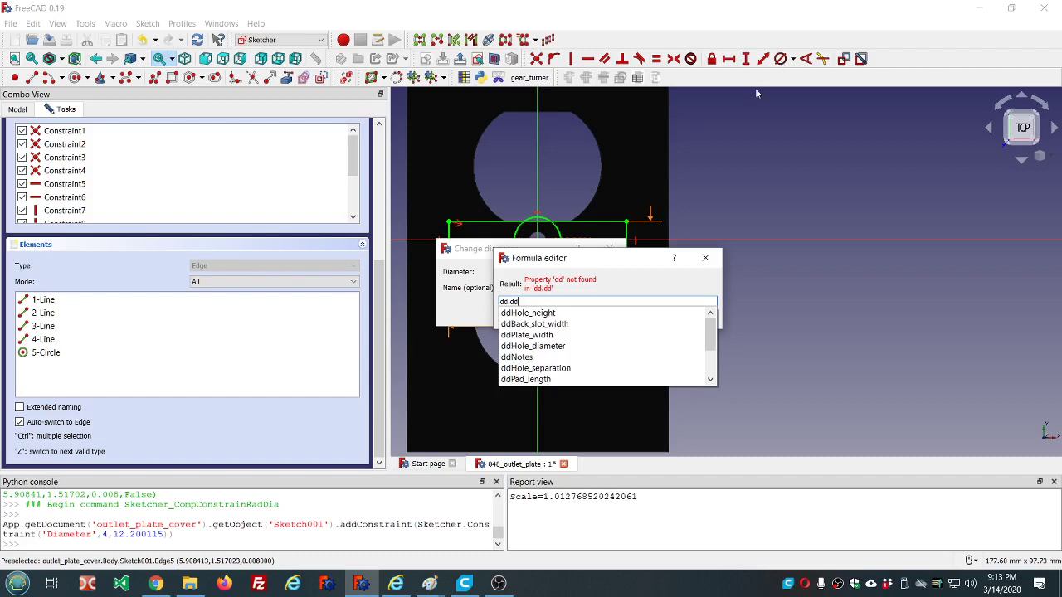
scroll(582, 343, down, 2)
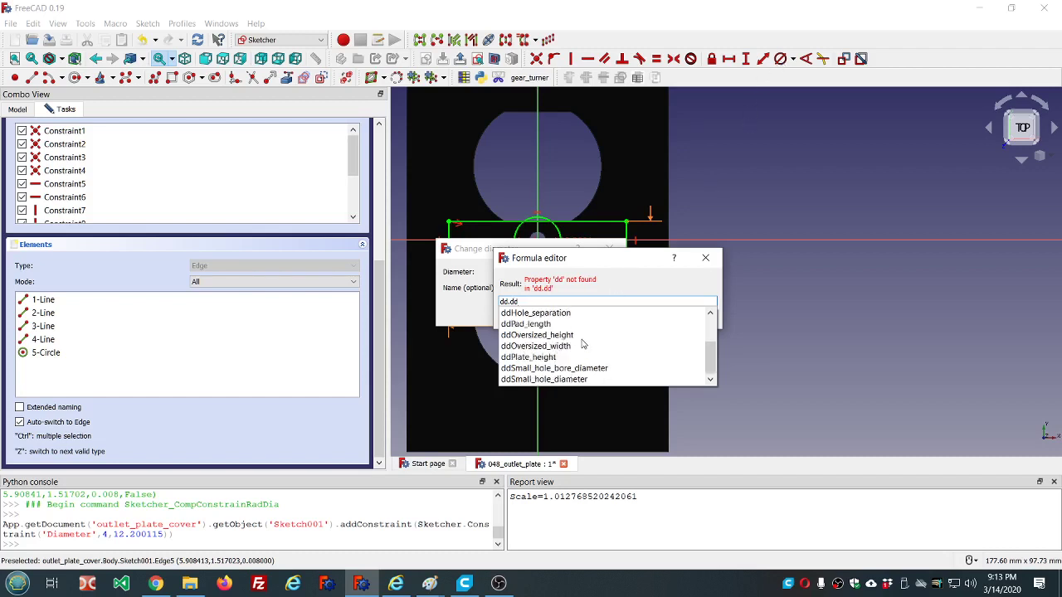
click(567, 379)
click(572, 308)
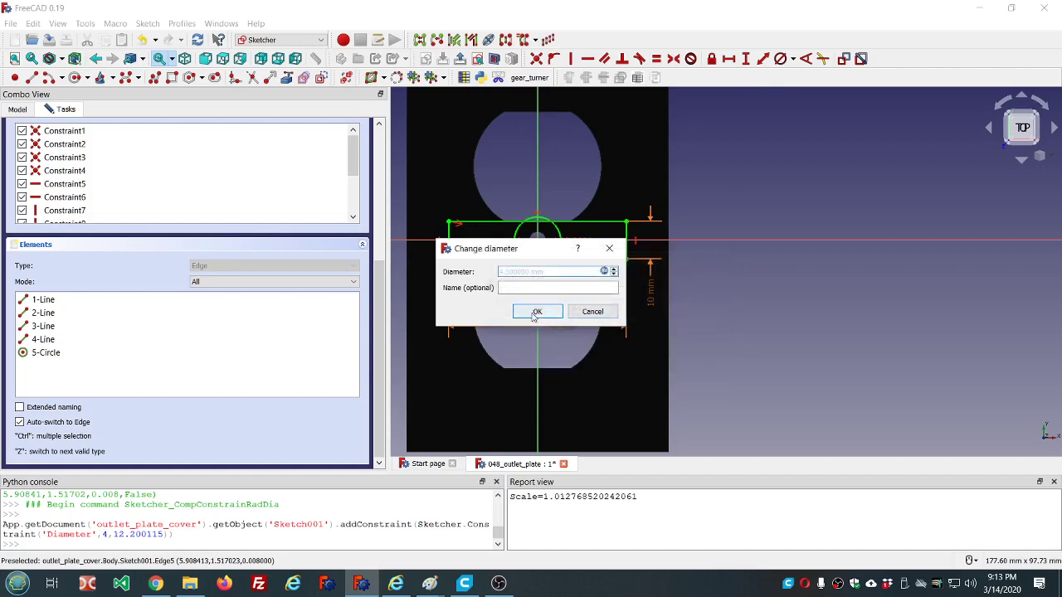
click(536, 312)
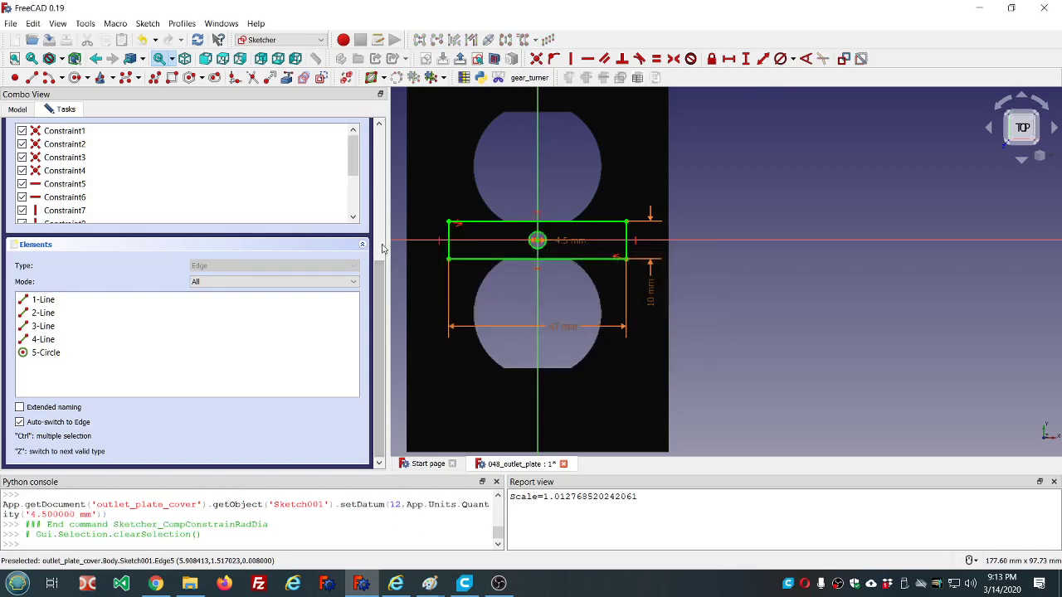
scroll(375, 279, up, 2)
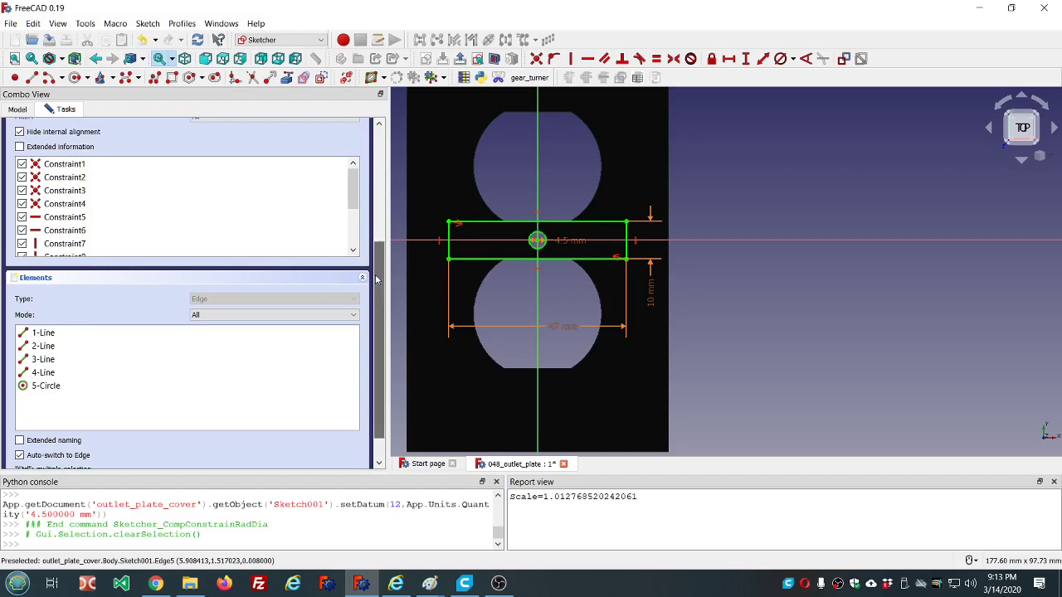
drag(375, 280, 357, 153)
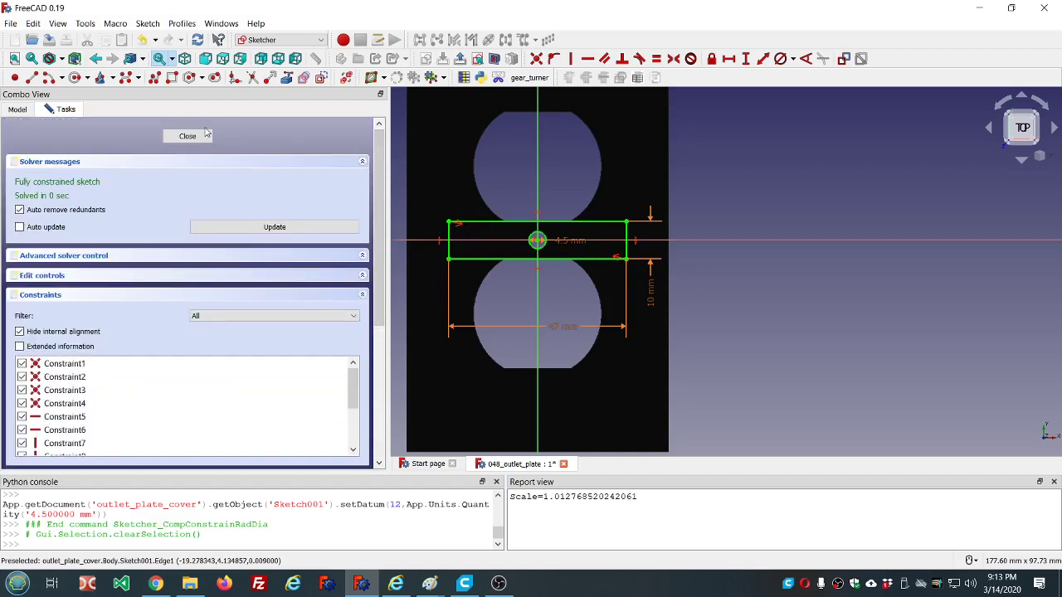
click(188, 137)
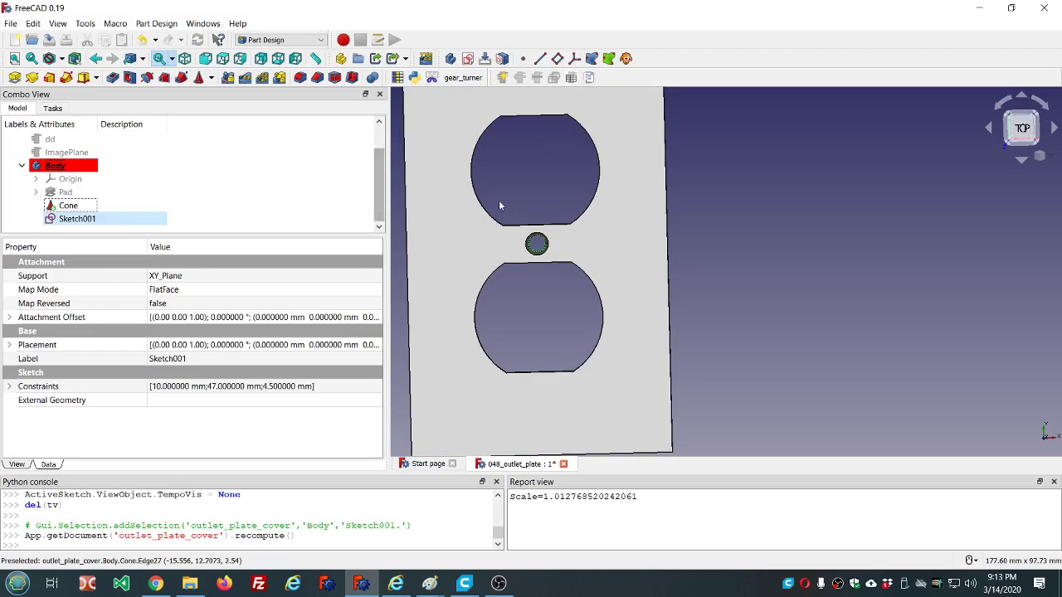
- Pad the rectangle sketch with its centre hole and reverse the direction so it extends behind the plate
scroll(536, 247, up, 5)
scroll(559, 241, down, 2)
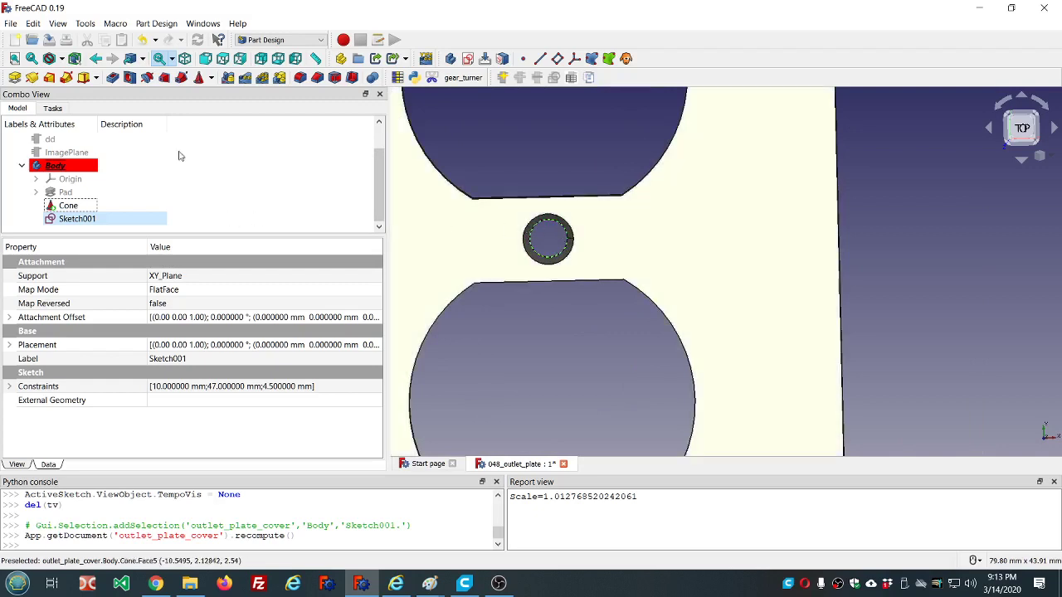
click(14, 77)
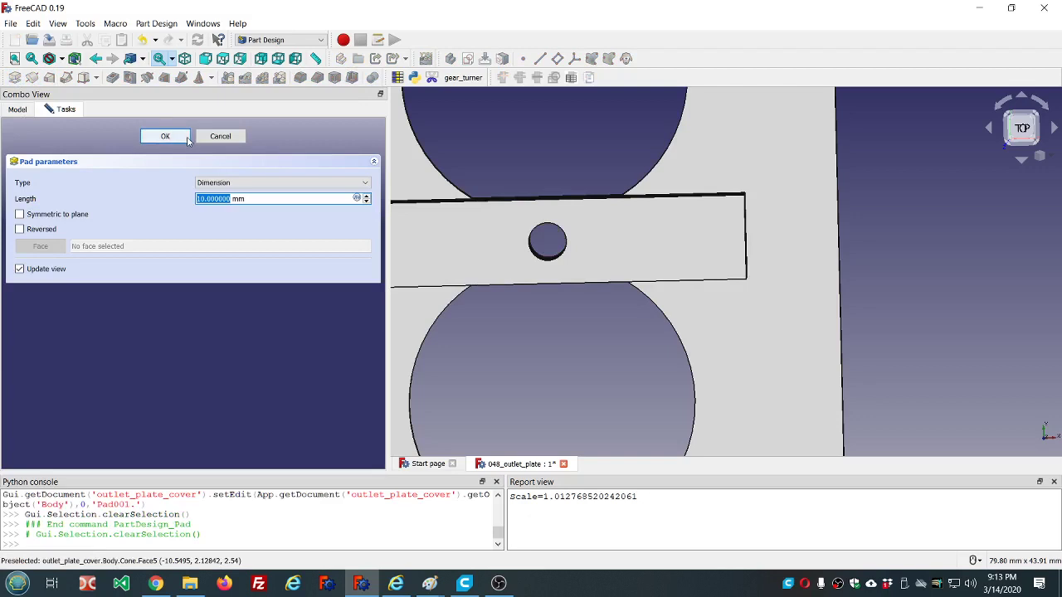
scroll(572, 176, down, 4)
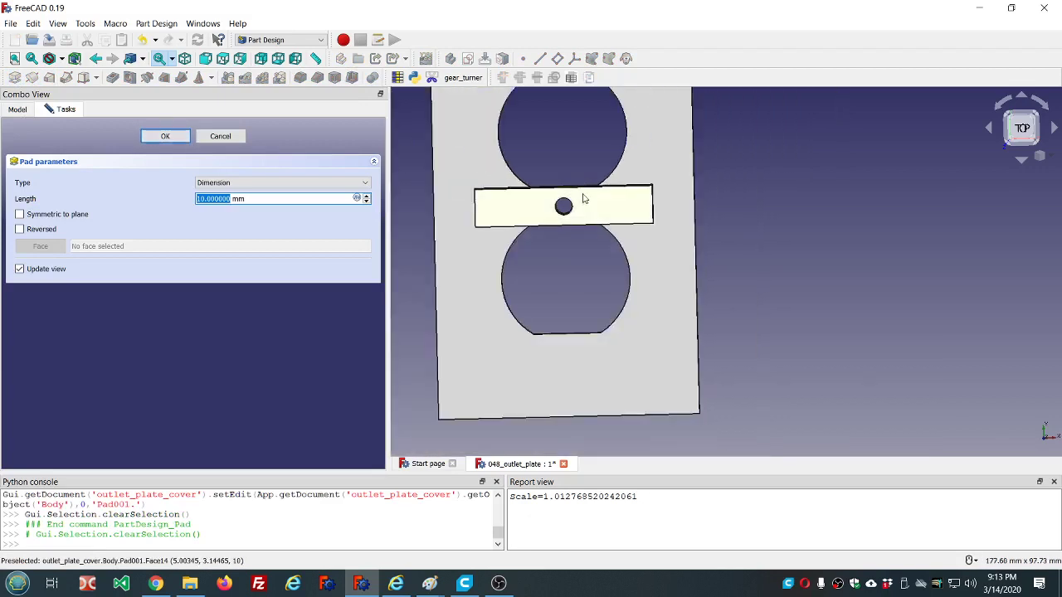
middle_drag(583, 199, 717, 230)
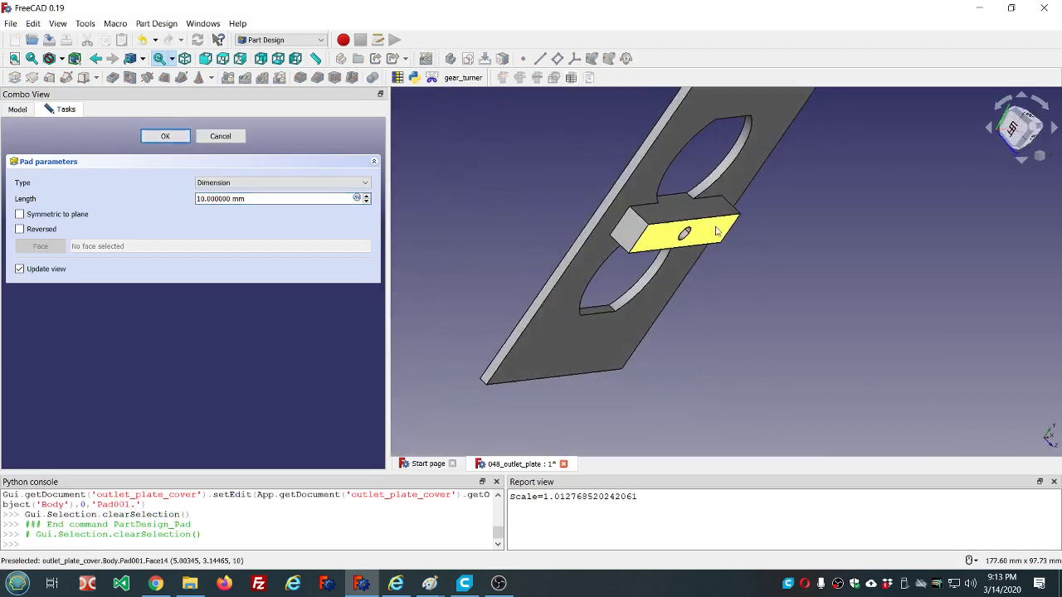
click(20, 229)
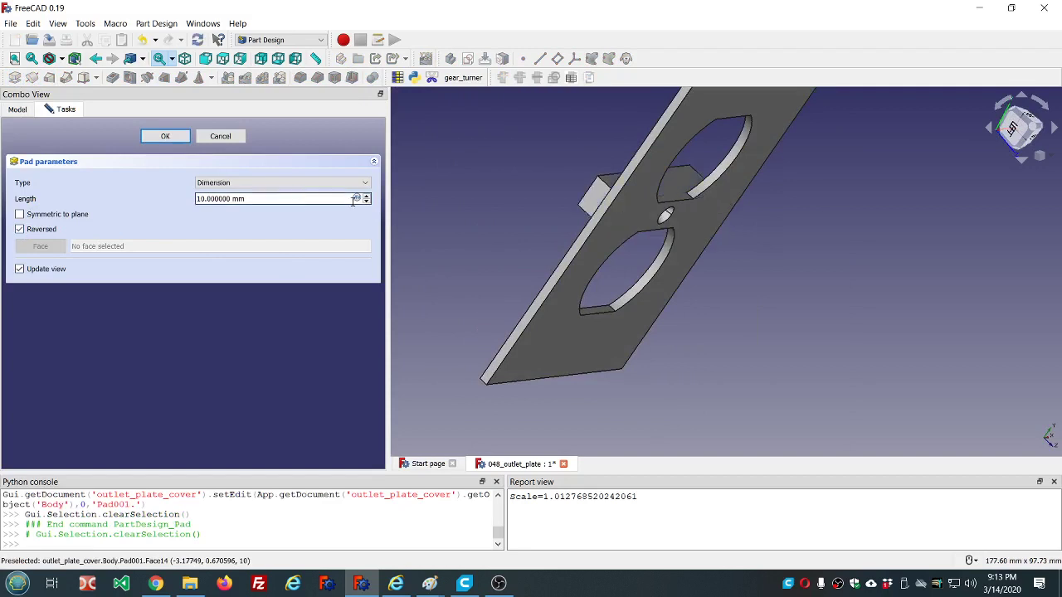
- Set the pad's length with the expression dd.ddPad_length and finish the pad
click(356, 199)
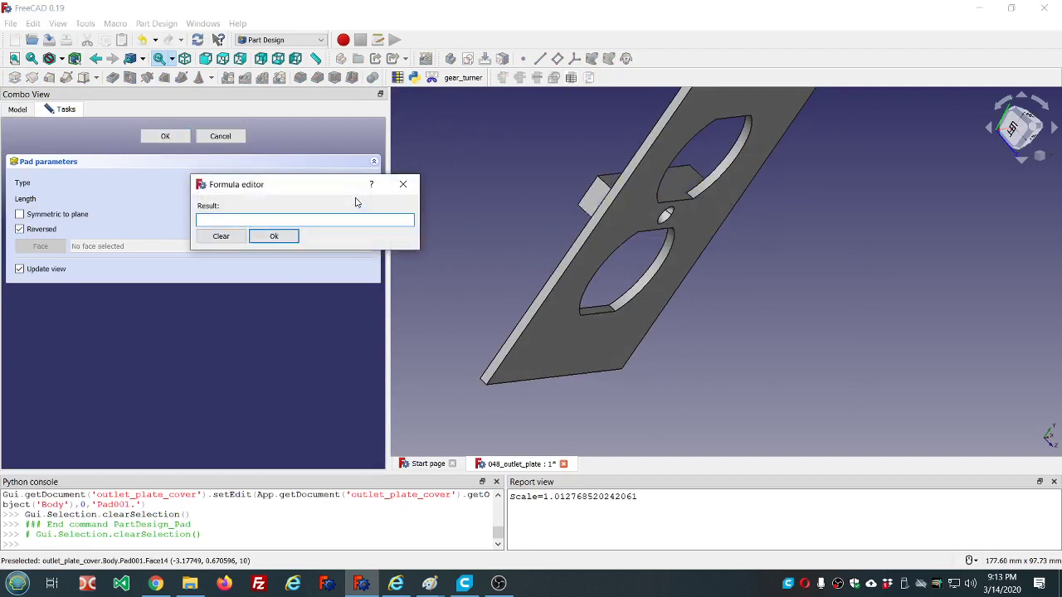
text(dd.dd)
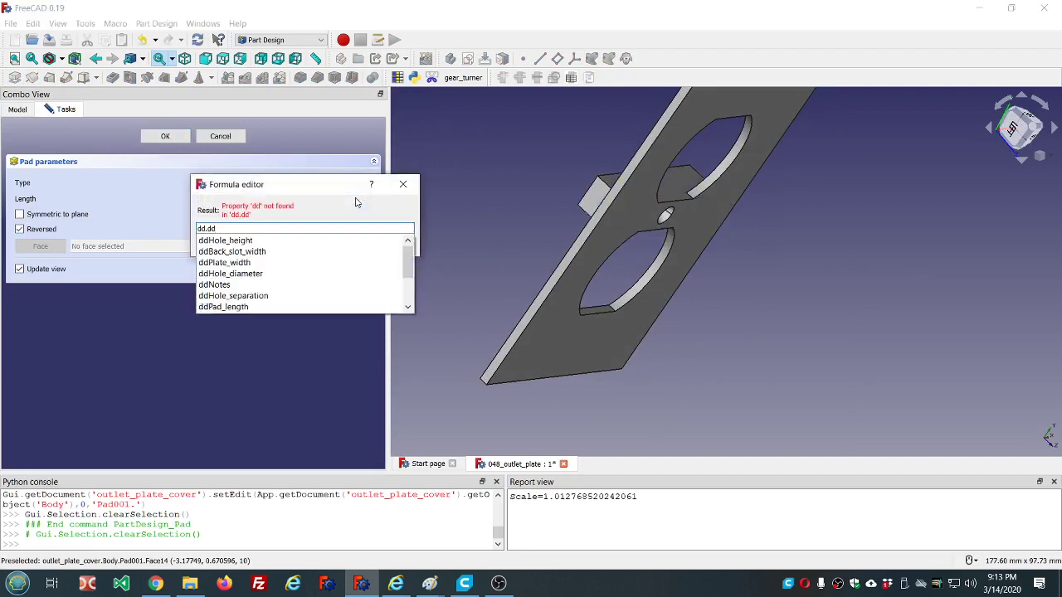
click(235, 307)
click(274, 238)
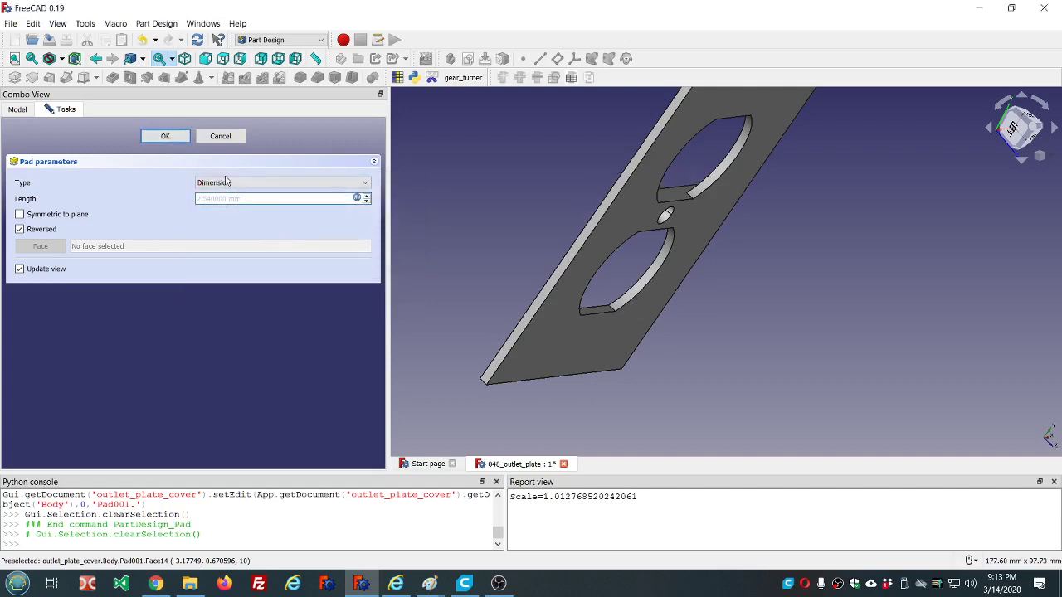
click(165, 136)
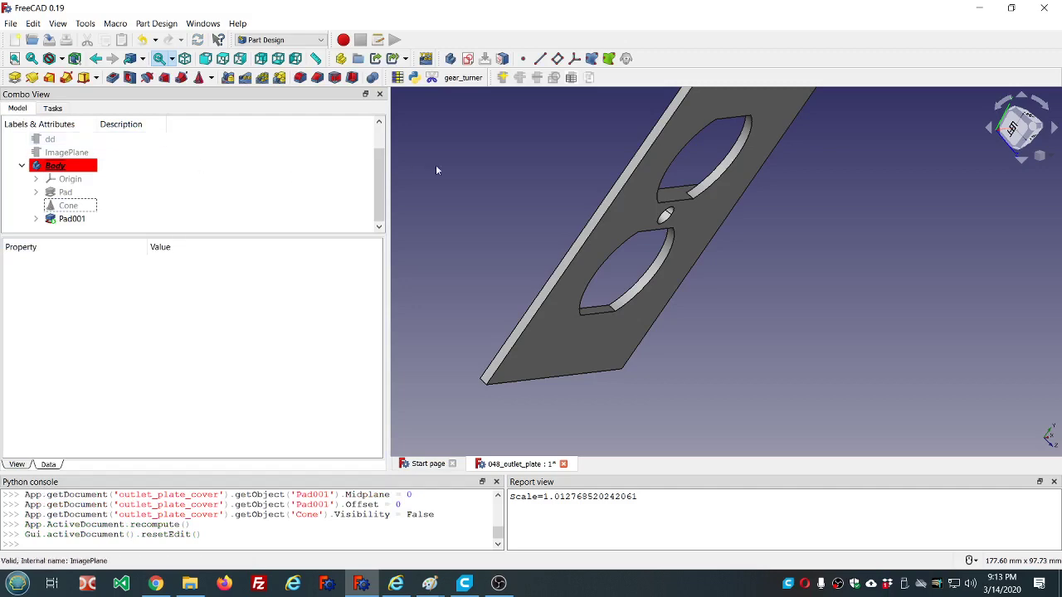
middle_drag(437, 169, 614, 226)
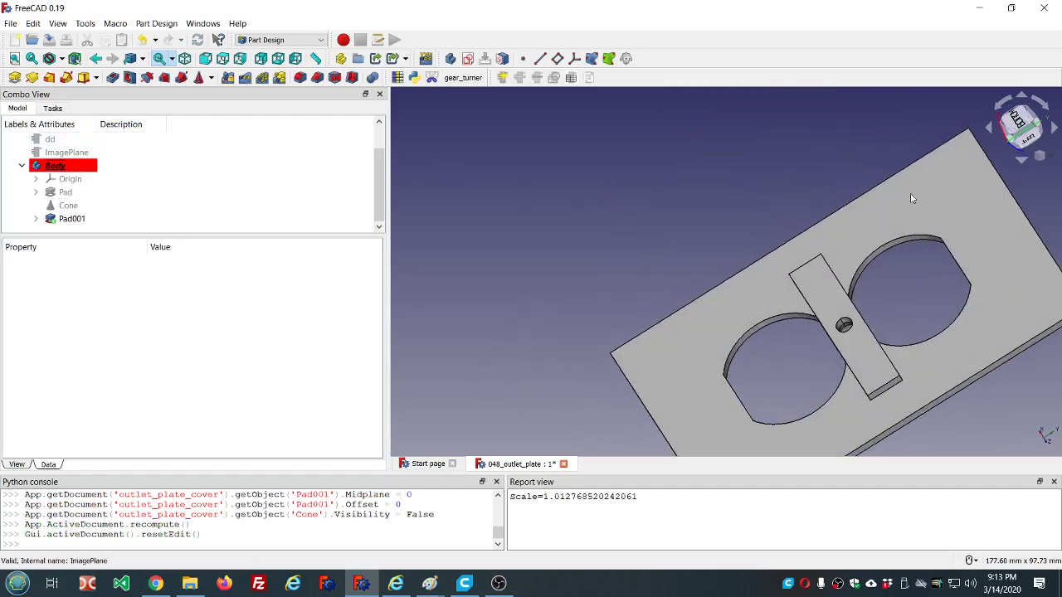
middle_drag(955, 198, 819, 174)
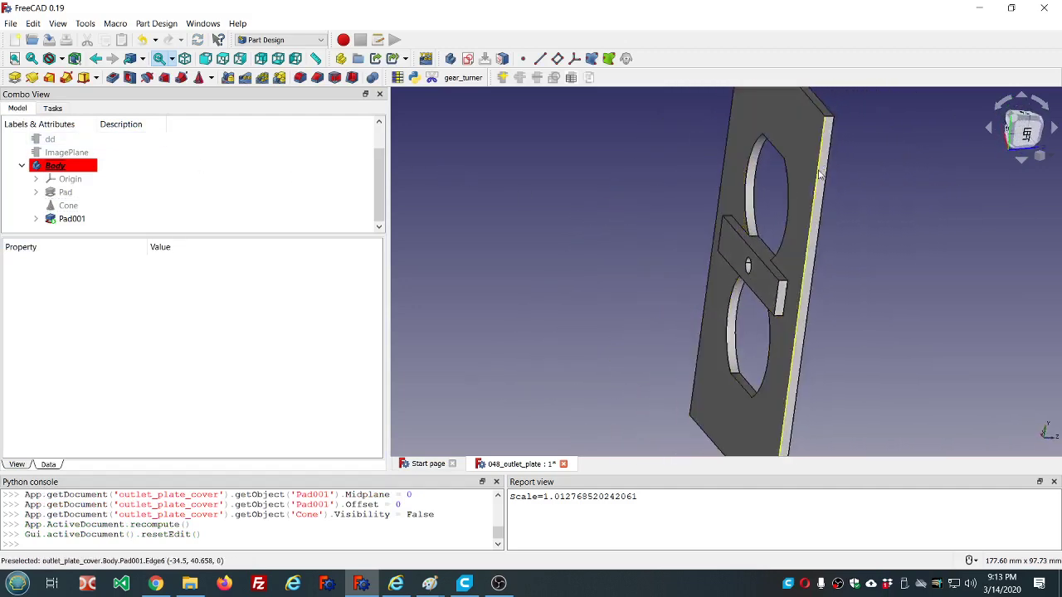
middle_drag(789, 271, 976, 237)
scroll(884, 182, up, 2)
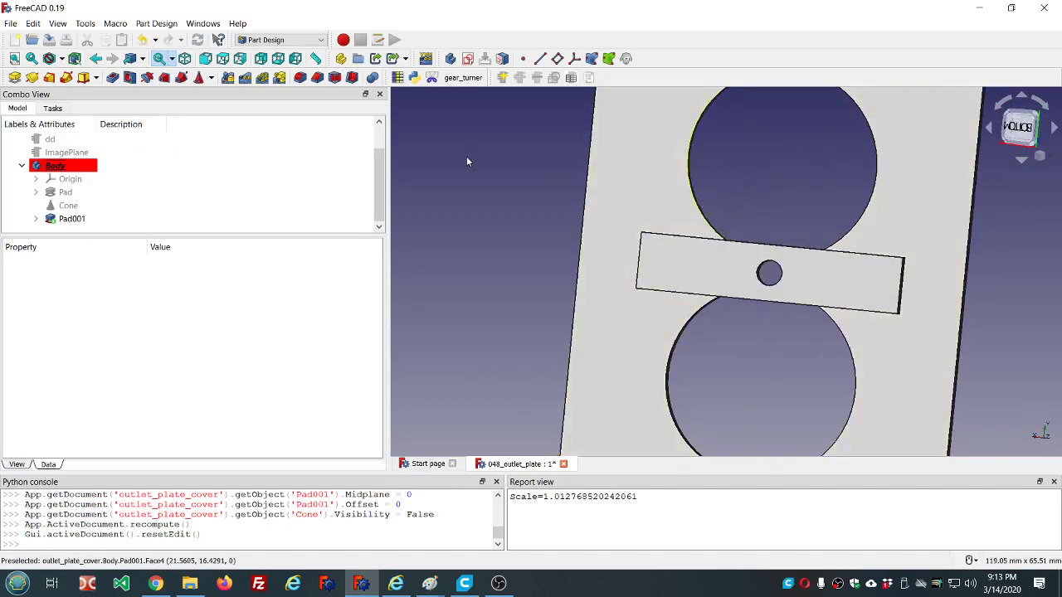
middle_drag(522, 154, 569, 230)
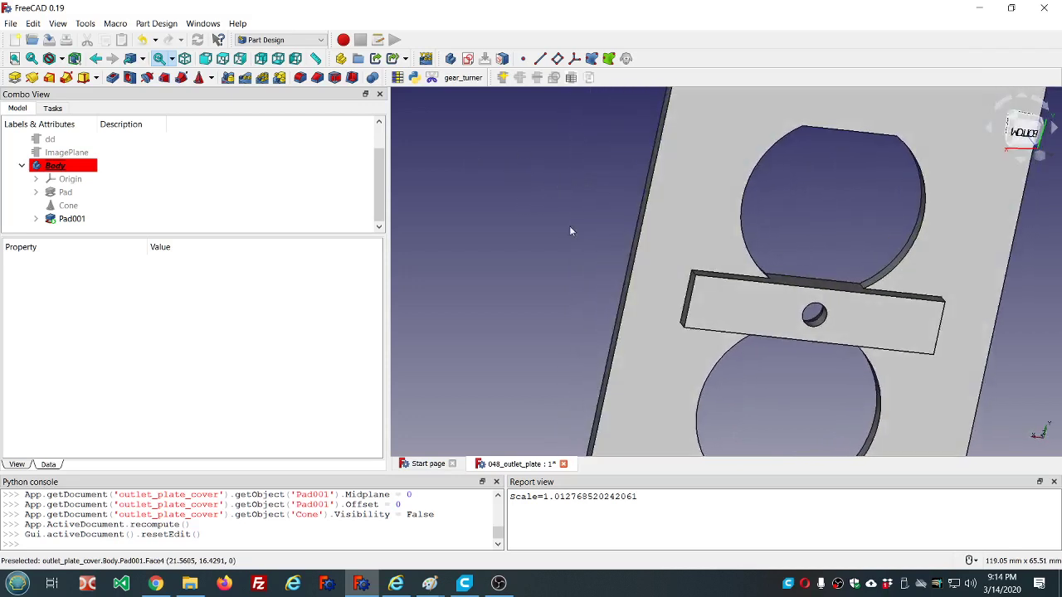
- Start a Draft on the two short end faces of the rectangular bar behind the plate
click(686, 305)
middle_drag(687, 305, 724, 244)
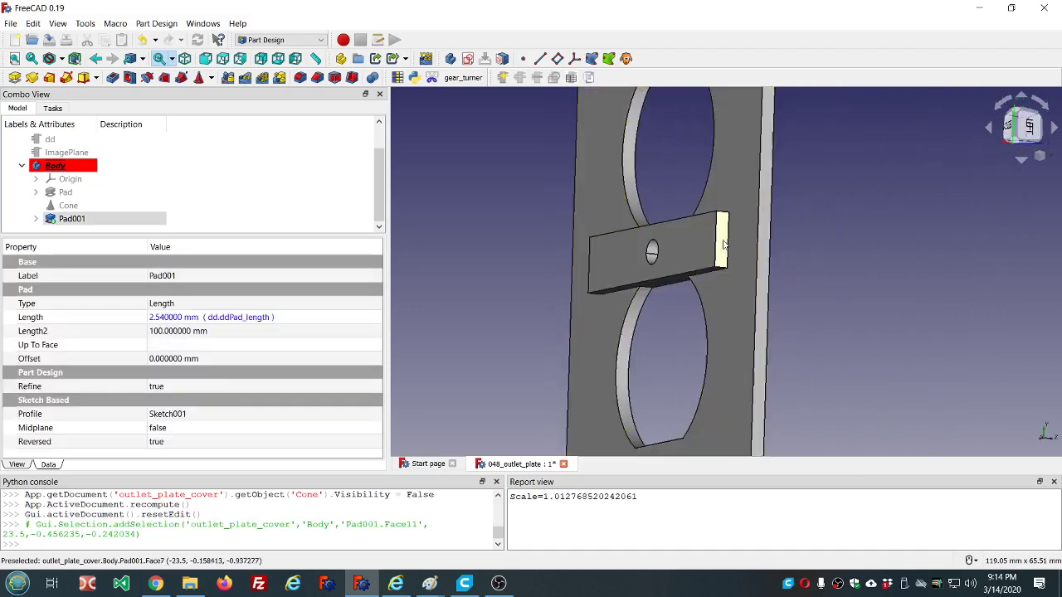
click(723, 244)
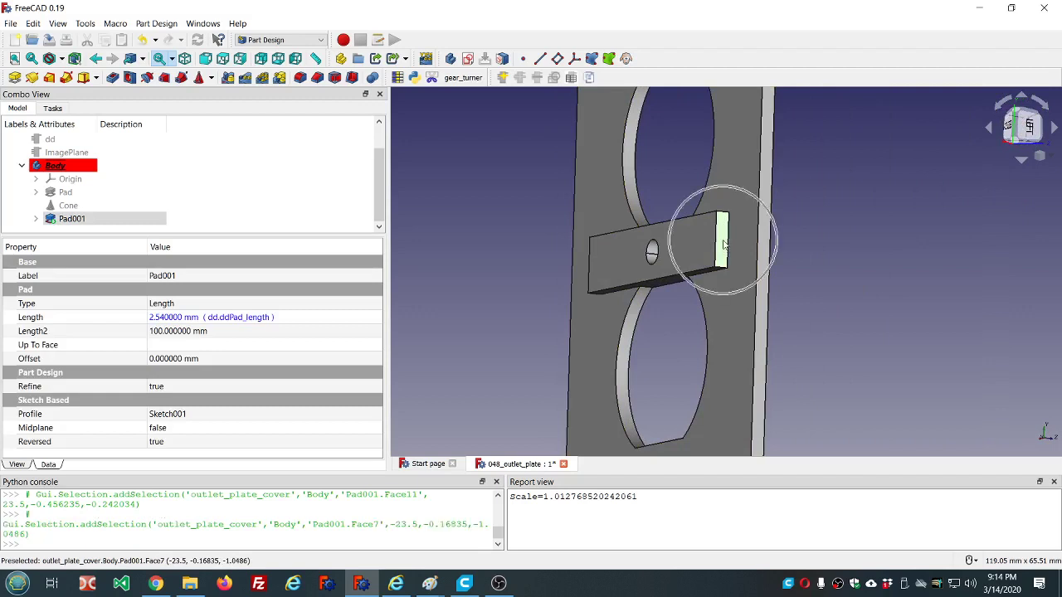
middle_drag(724, 245, 774, 249)
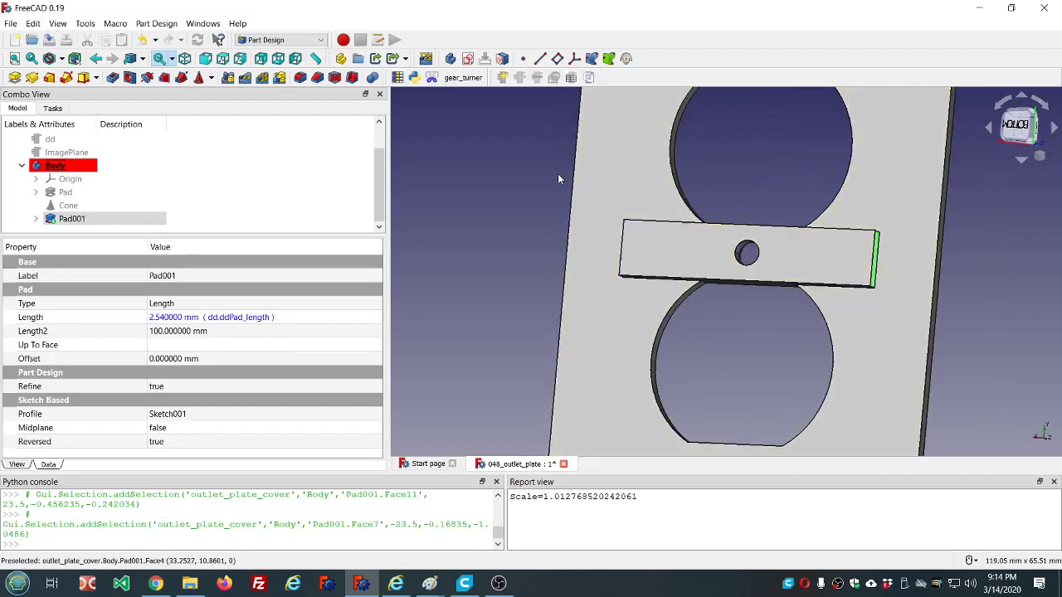
middle_drag(628, 145, 478, 166)
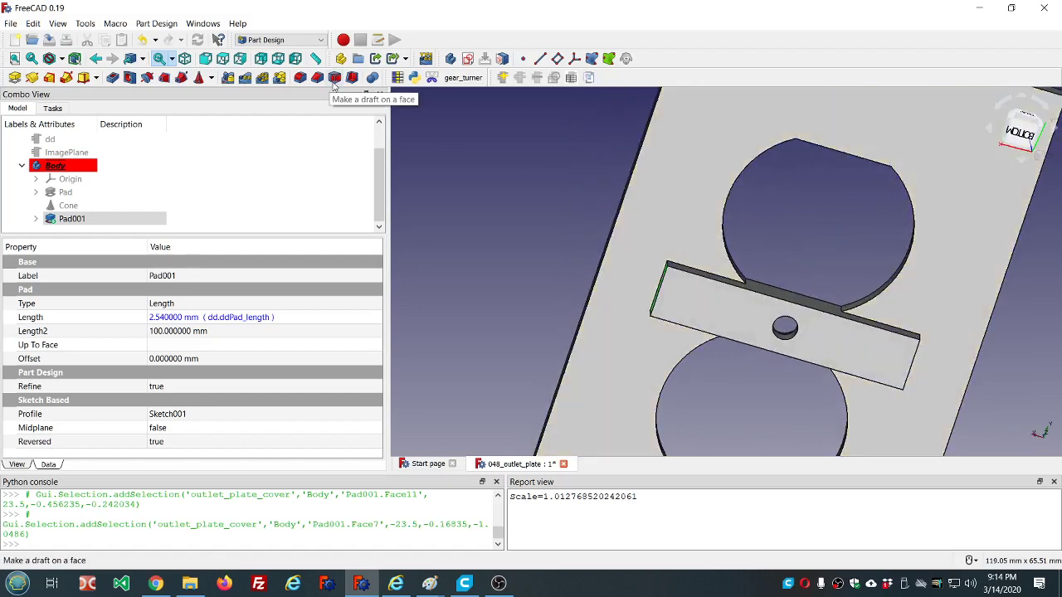
click(334, 82)
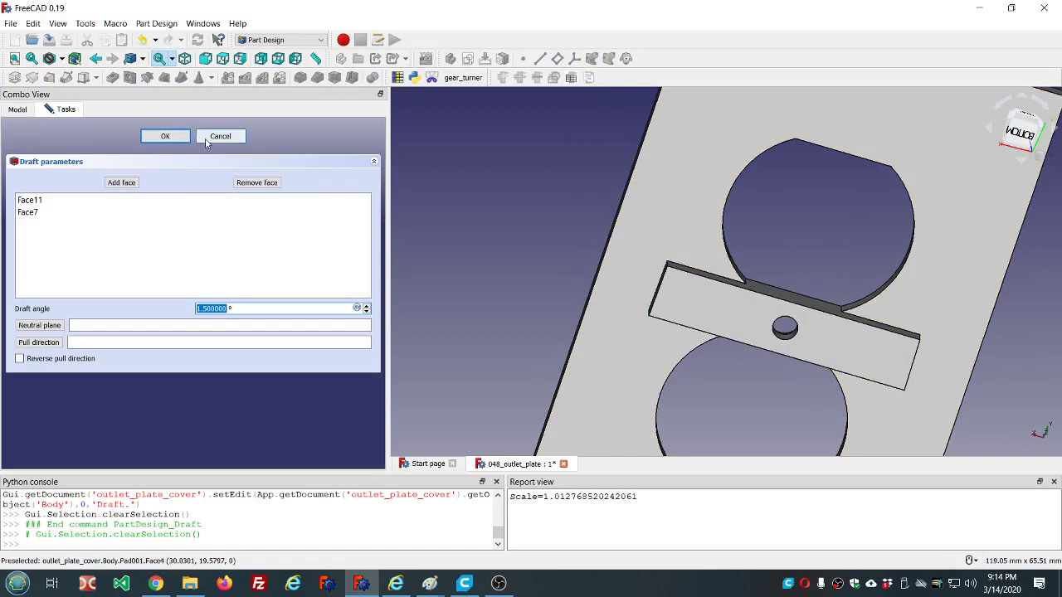
- Use the plate's back face as the draft's neutral plane and a corner edge at the bar's end, perpendicular to the plate, as its pull direction
mouse_move(639, 152)
middle_down()
mouse_move(616, 152)
mouse_move(628, 155)
middle_up()
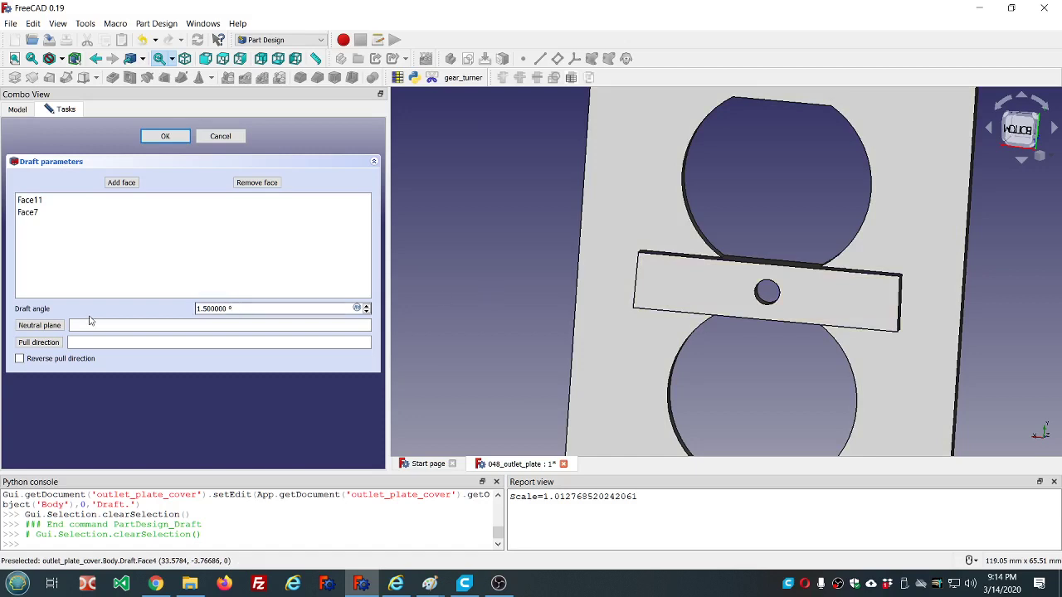
click(41, 325)
click(640, 232)
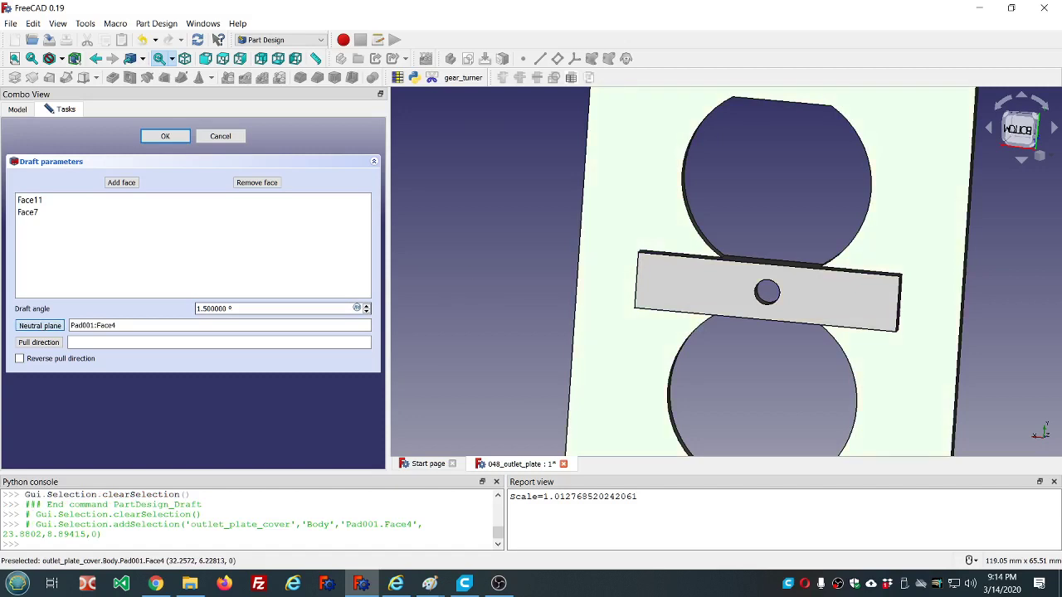
click(38, 344)
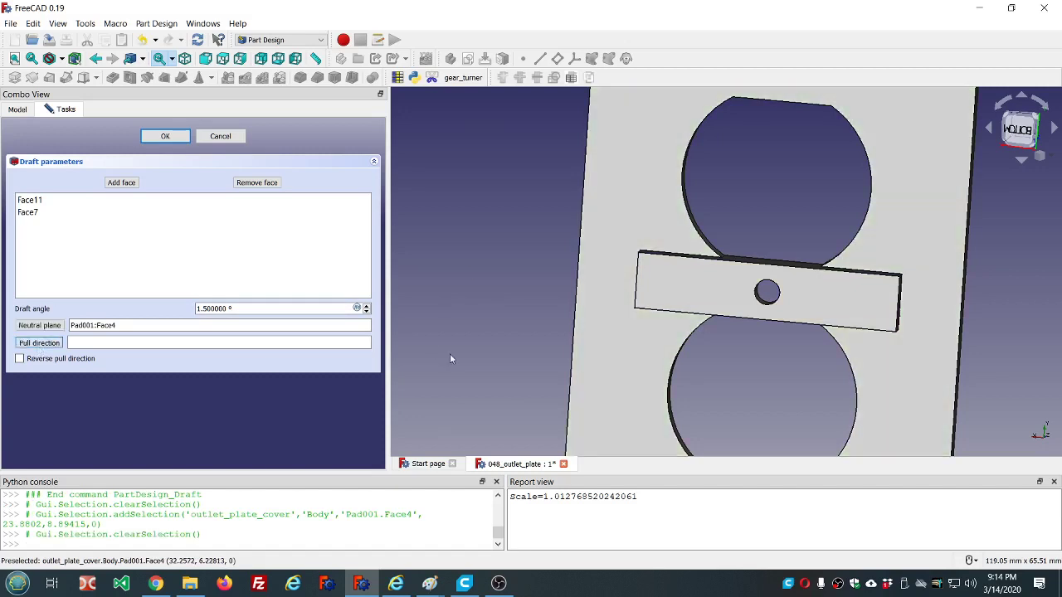
middle_drag(749, 374, 796, 318)
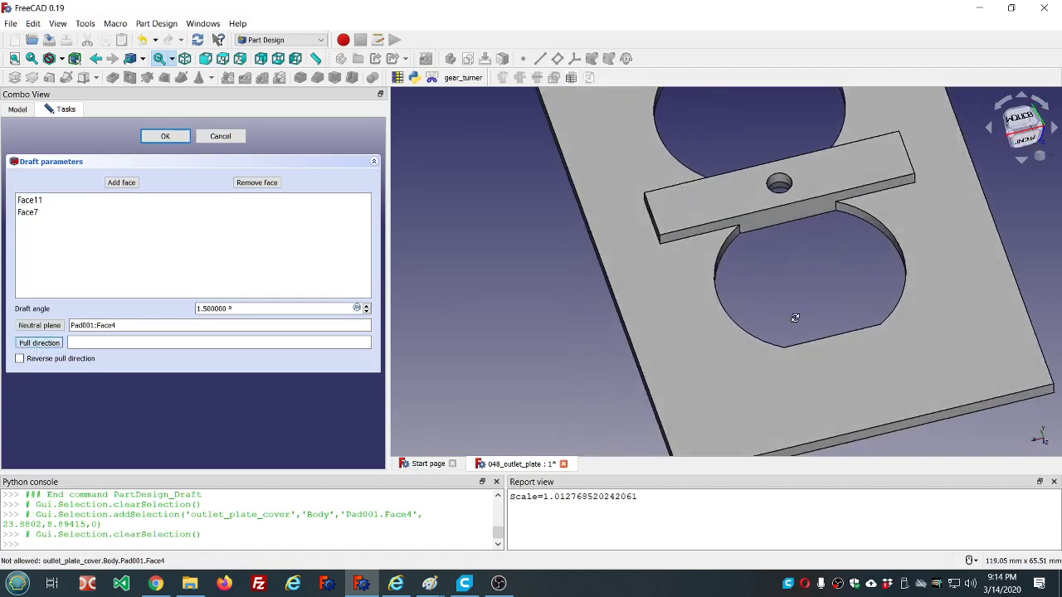
click(662, 243)
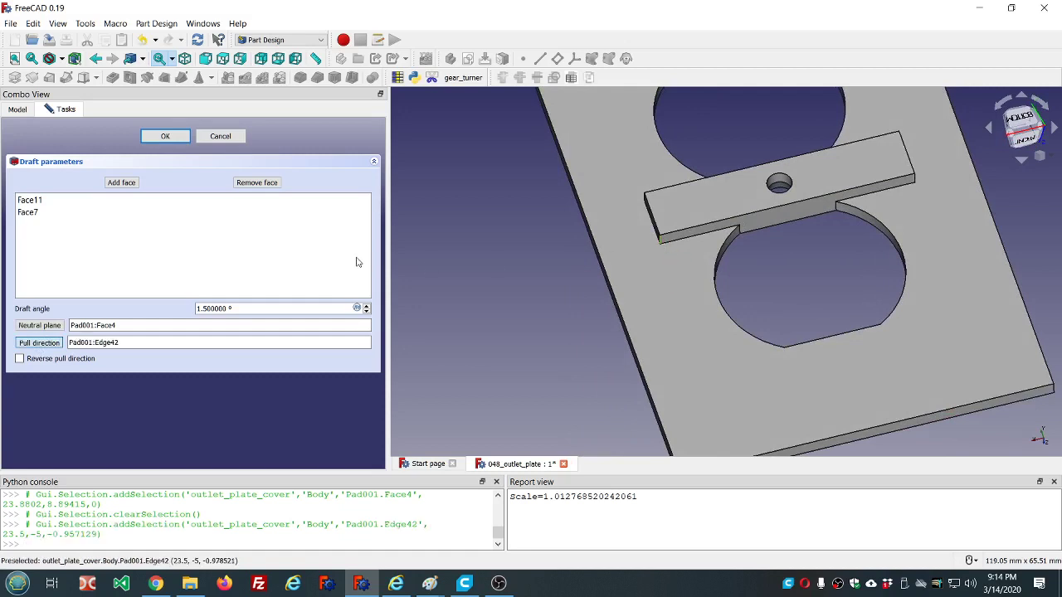
- Set the draft angle to 60° and finish the draft on the bar's ends
click(267, 308)
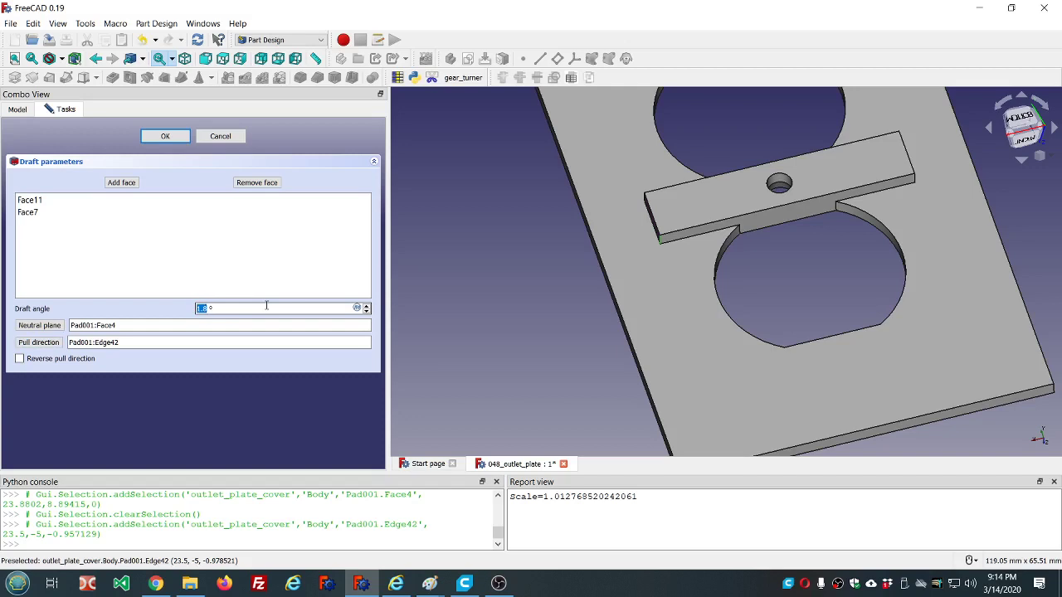
text(60)
click(170, 137)
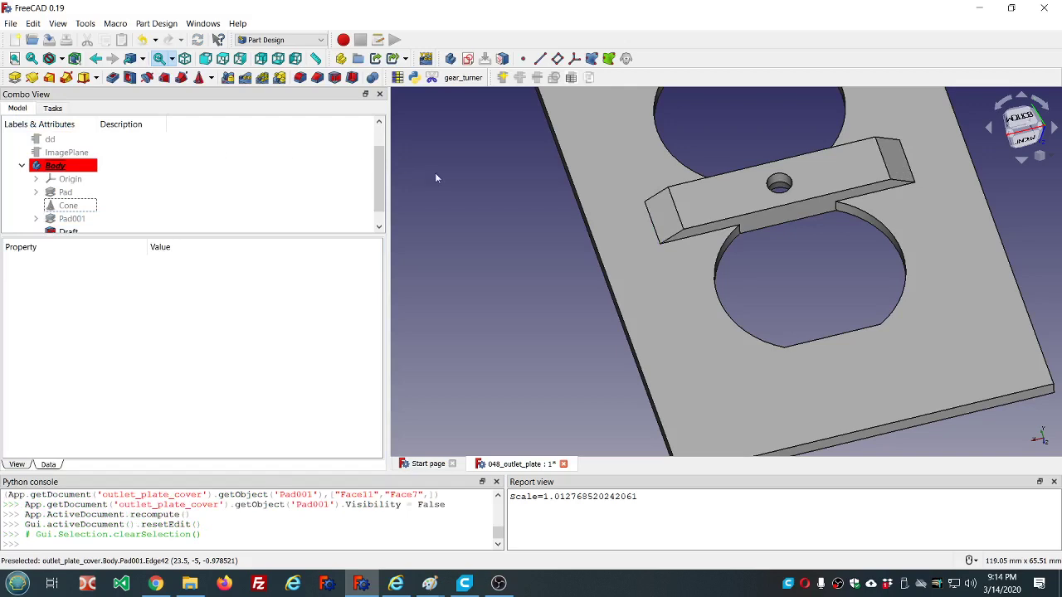
- Set the angle of the bar's draft to 70°
middle_drag(858, 293, 825, 315)
scroll(246, 199, down, 1)
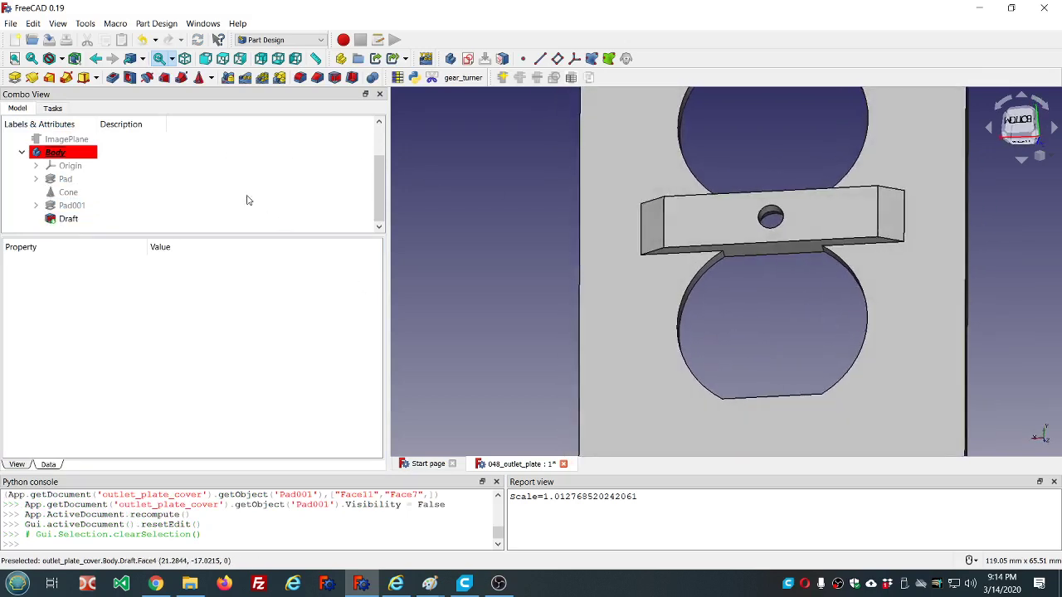
click(68, 218)
click(234, 278)
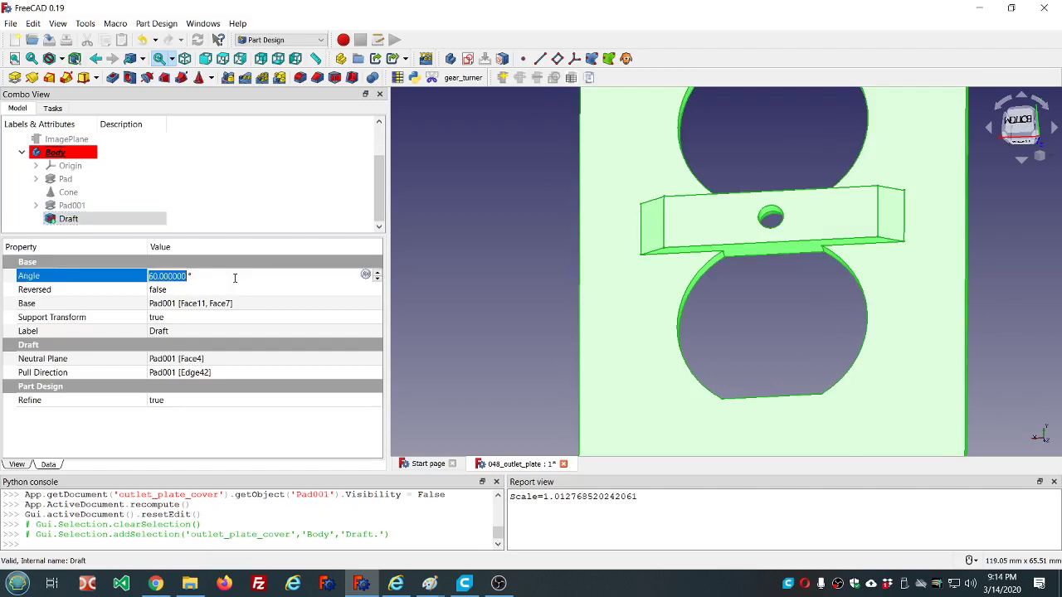
text(70)
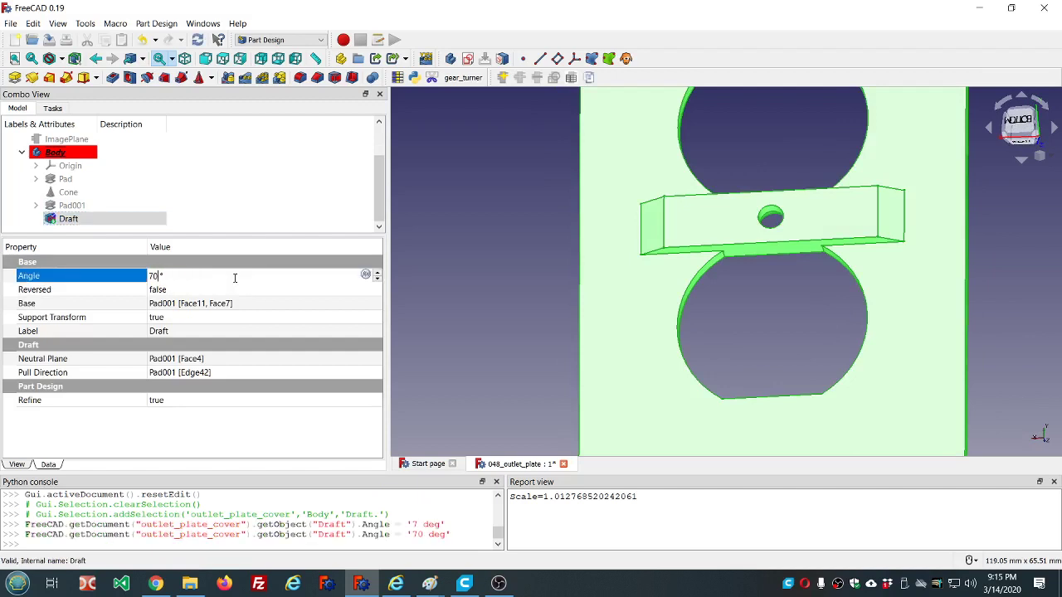
click(255, 180)
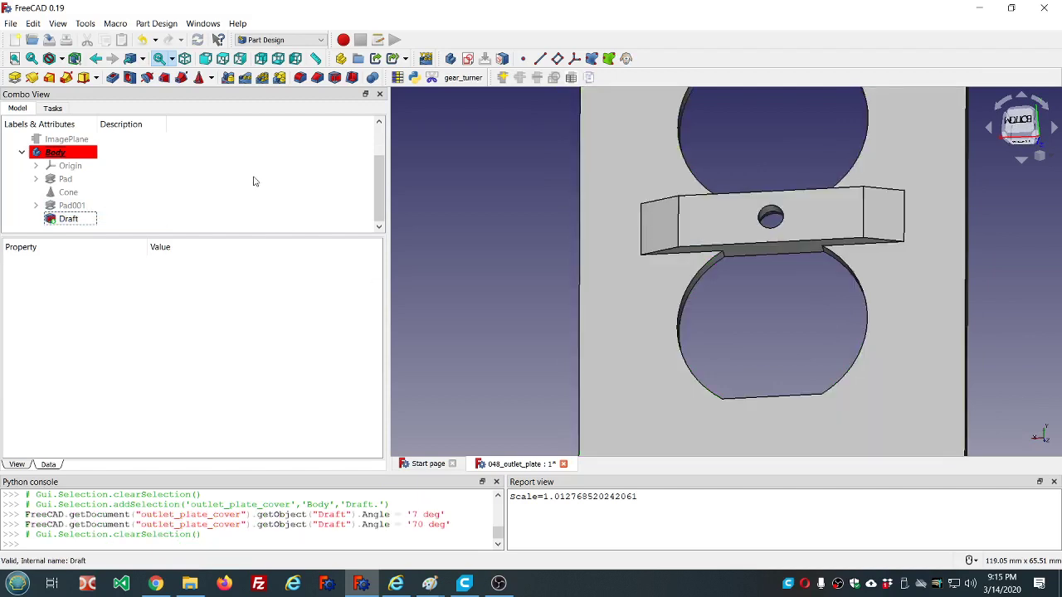
- Increase the draft angle on the bar's ends to 80° and inspect the sloped faces
click(69, 219)
click(209, 275)
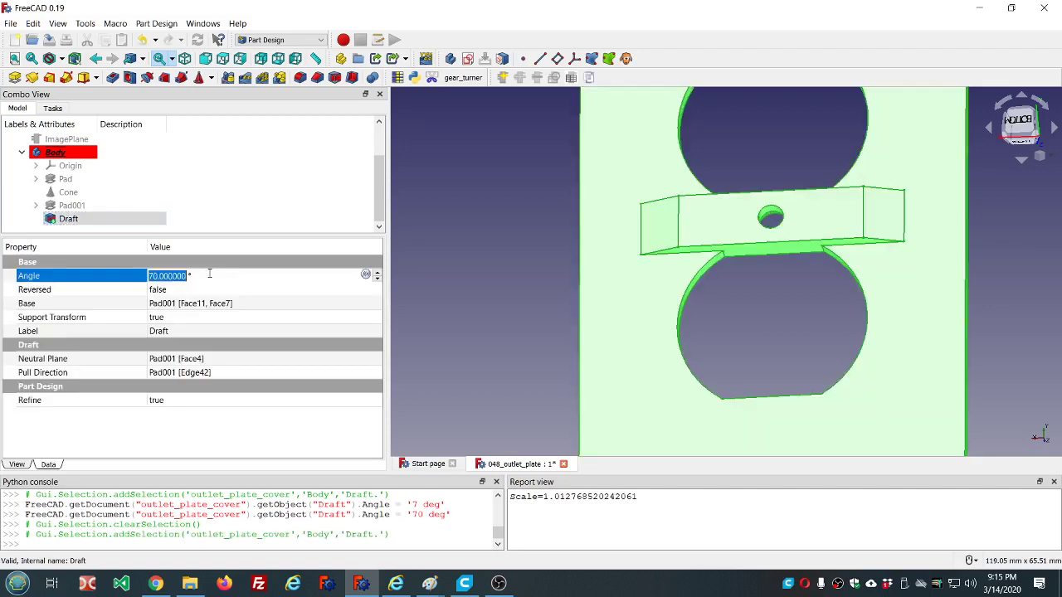
text(80)
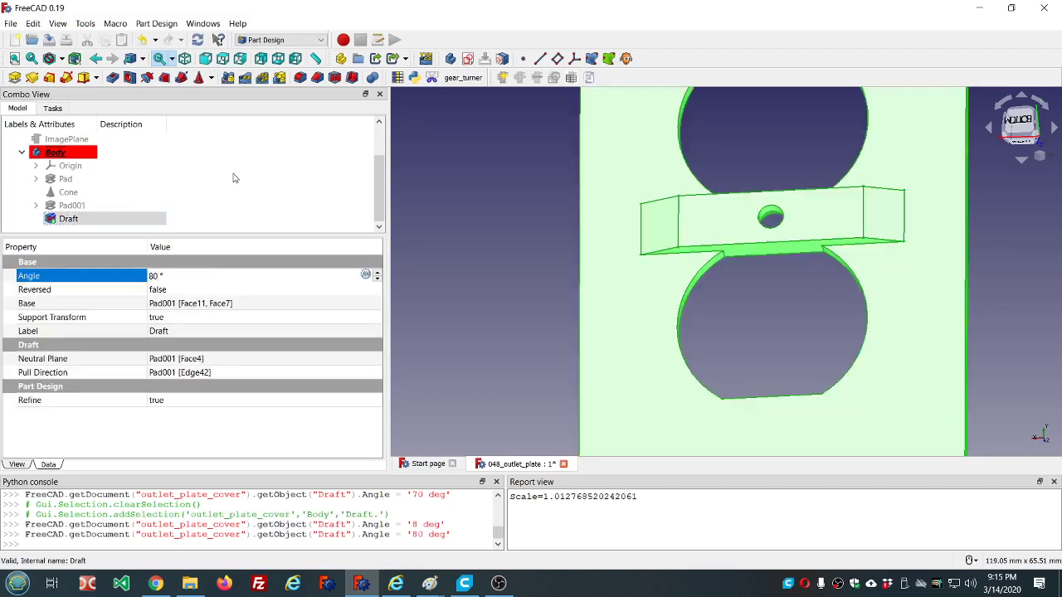
click(233, 178)
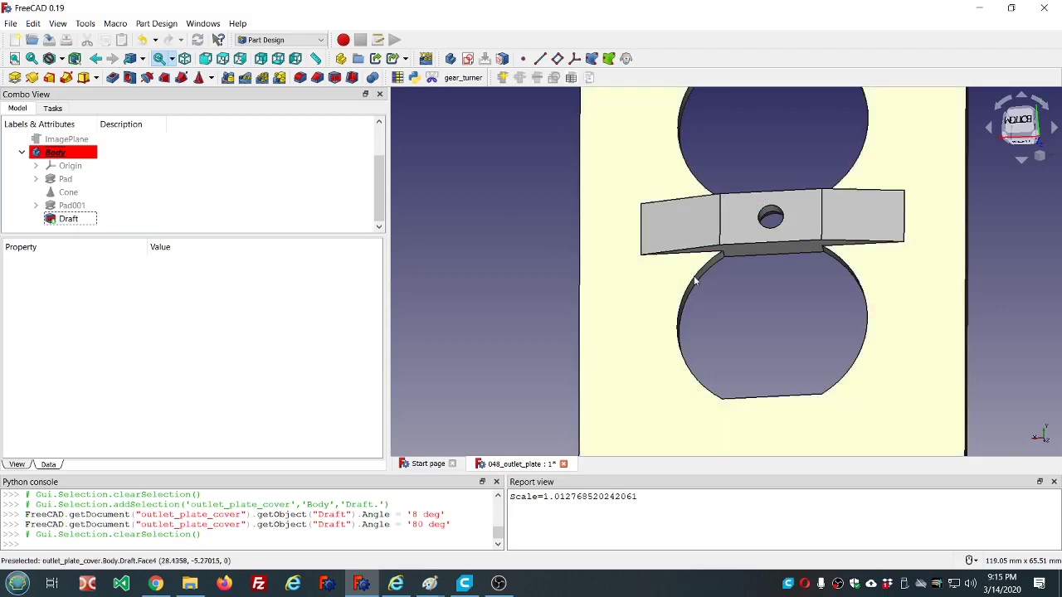
middle_drag(763, 282, 741, 282)
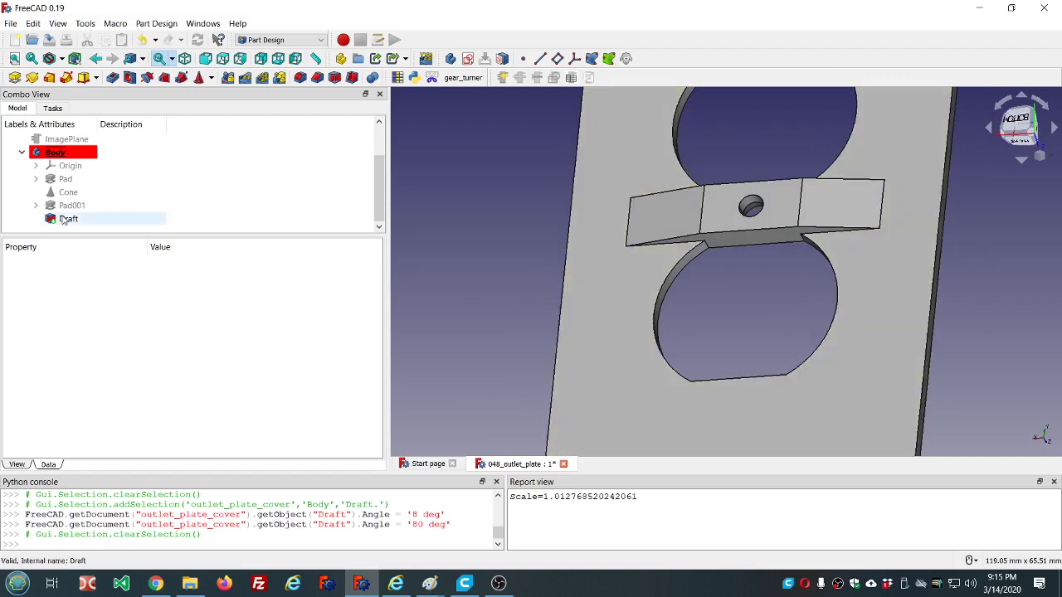
- Try a draft angle of 85° on the bar's end faces
click(83, 220)
click(208, 277)
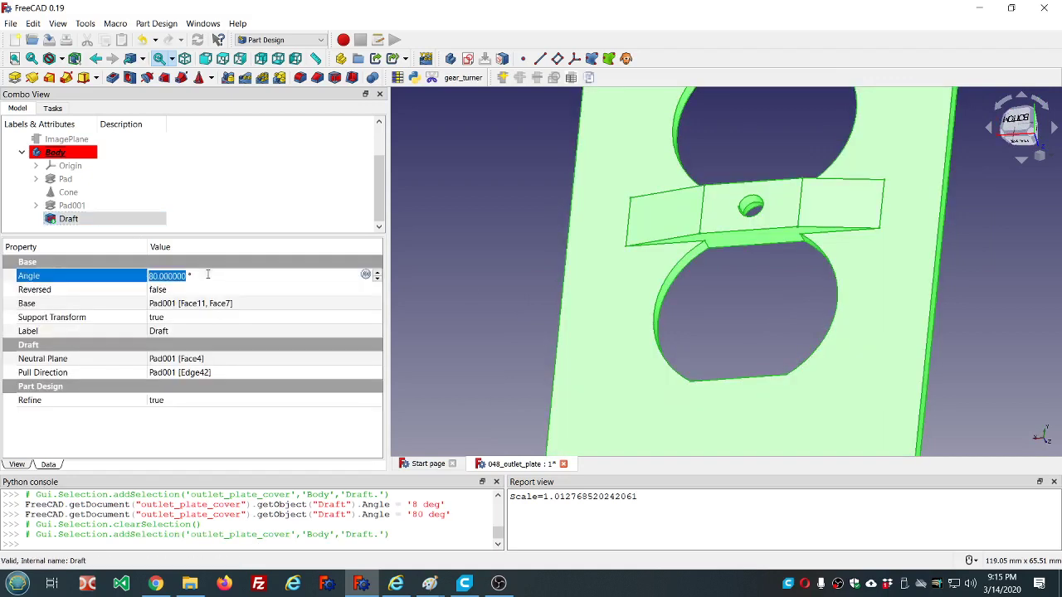
text(85)
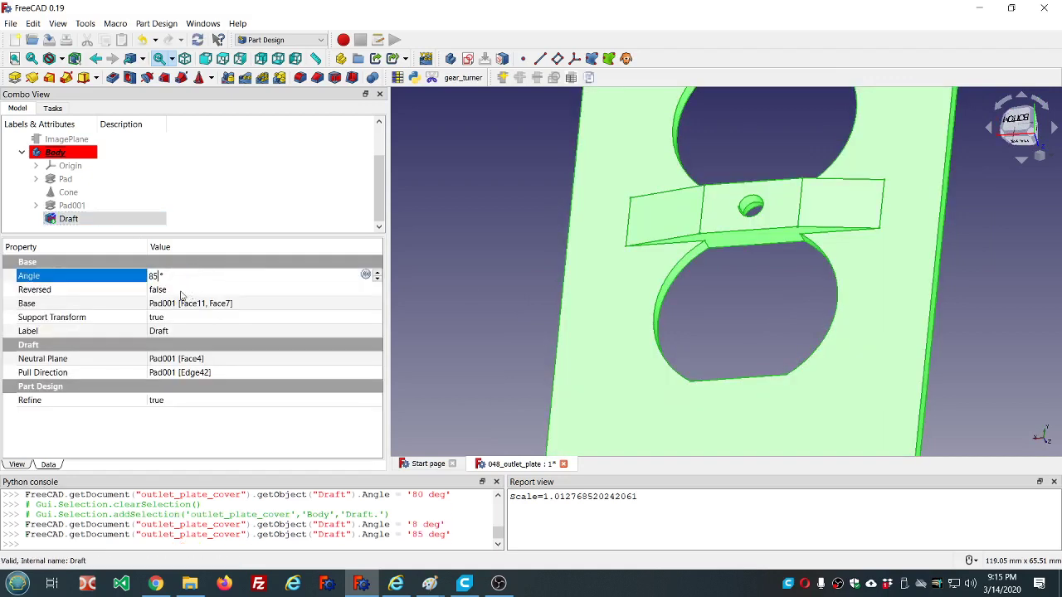
click(232, 219)
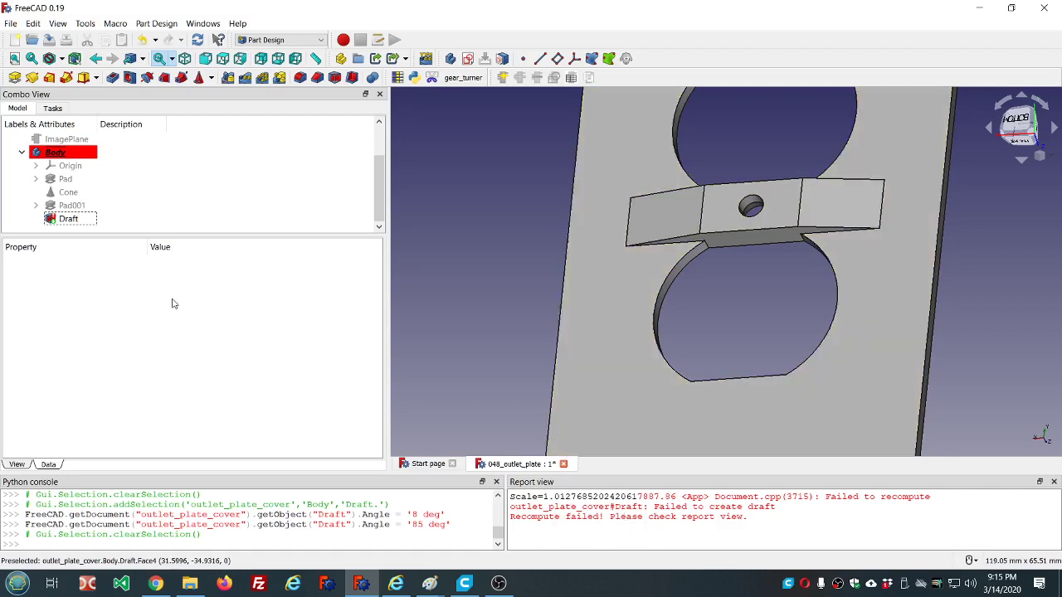
- Try reducing the bar's draft angle to 84°
click(71, 222)
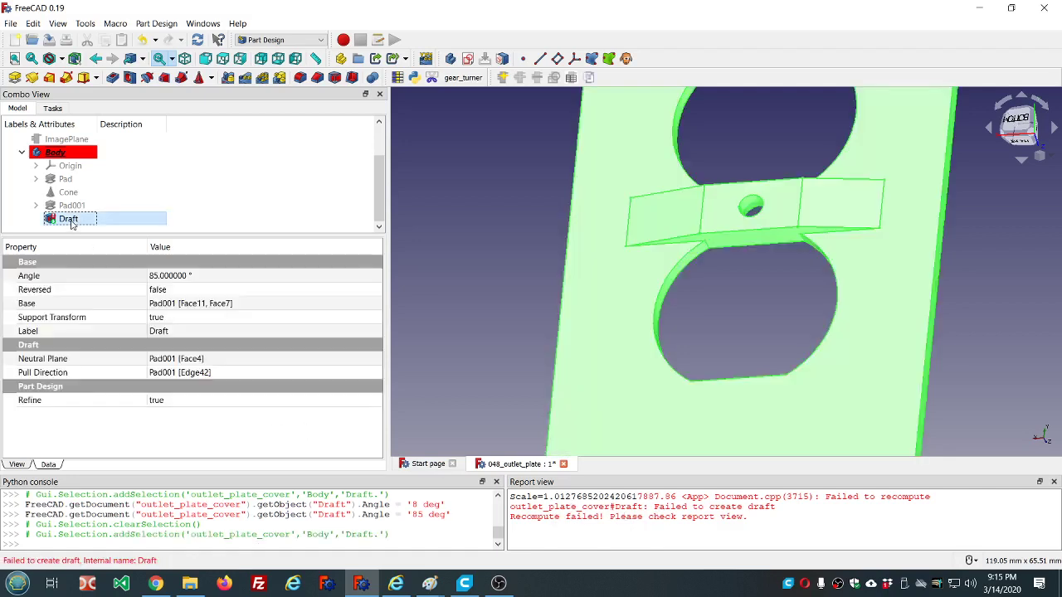
click(204, 276)
text(84)
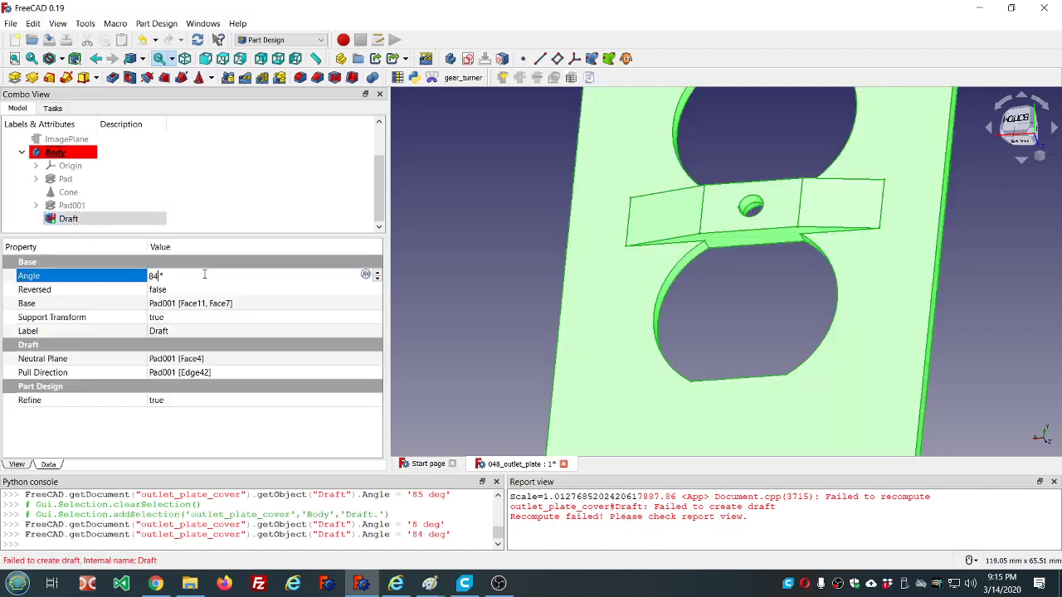
click(188, 189)
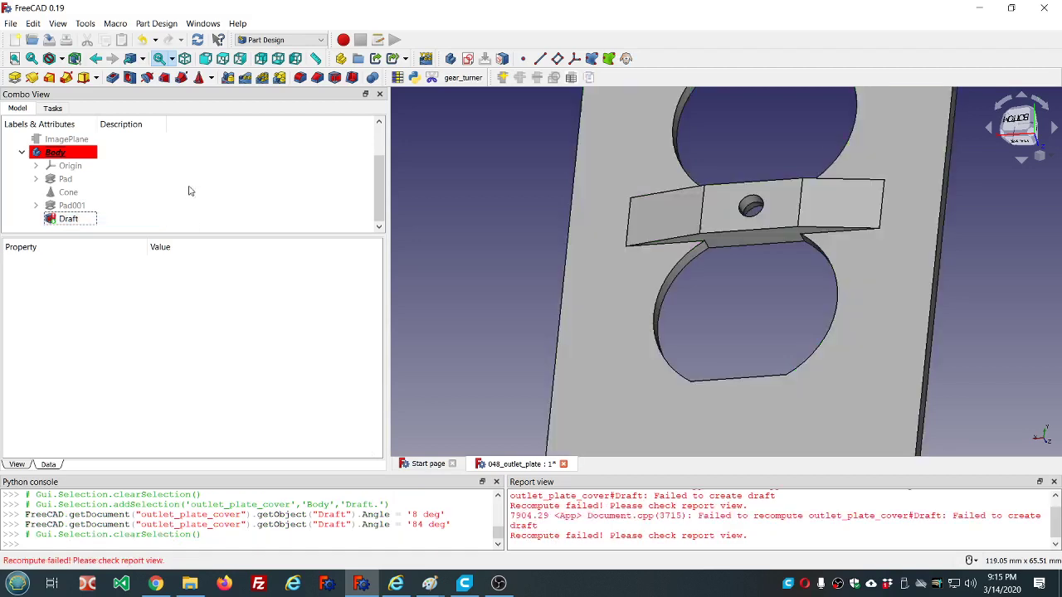
- Clear the report view and set the draft angle of the bar's ends to 83°
right_click(651, 537)
click(670, 503)
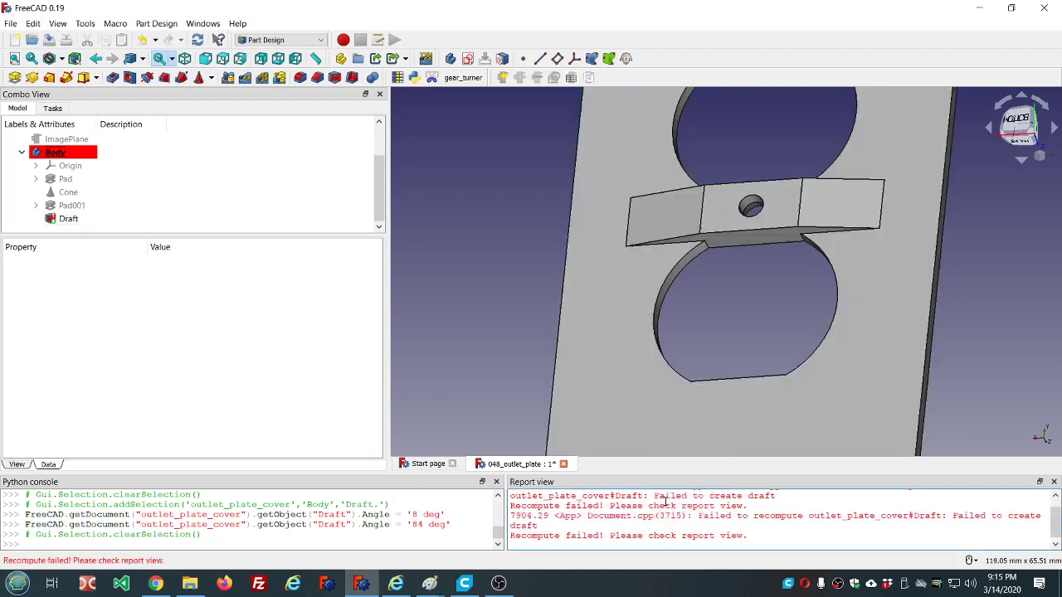
click(68, 219)
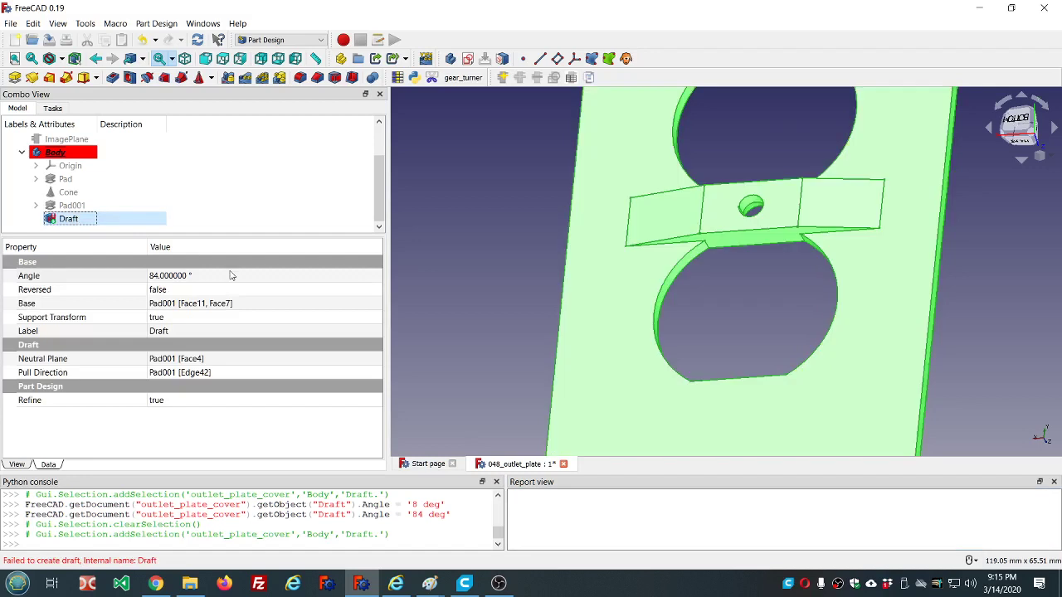
click(231, 271)
text(83)
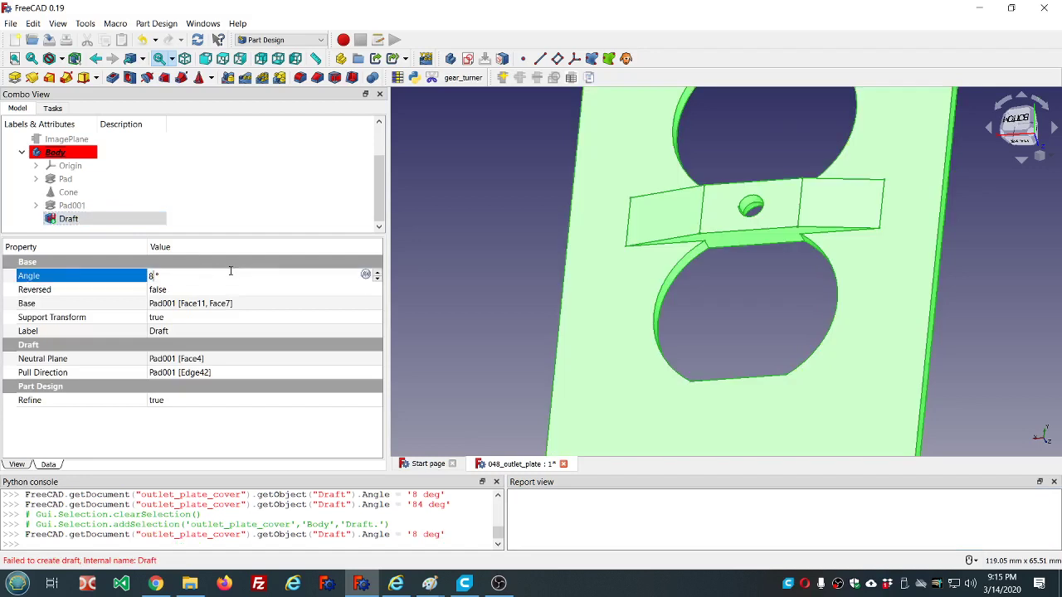
click(227, 177)
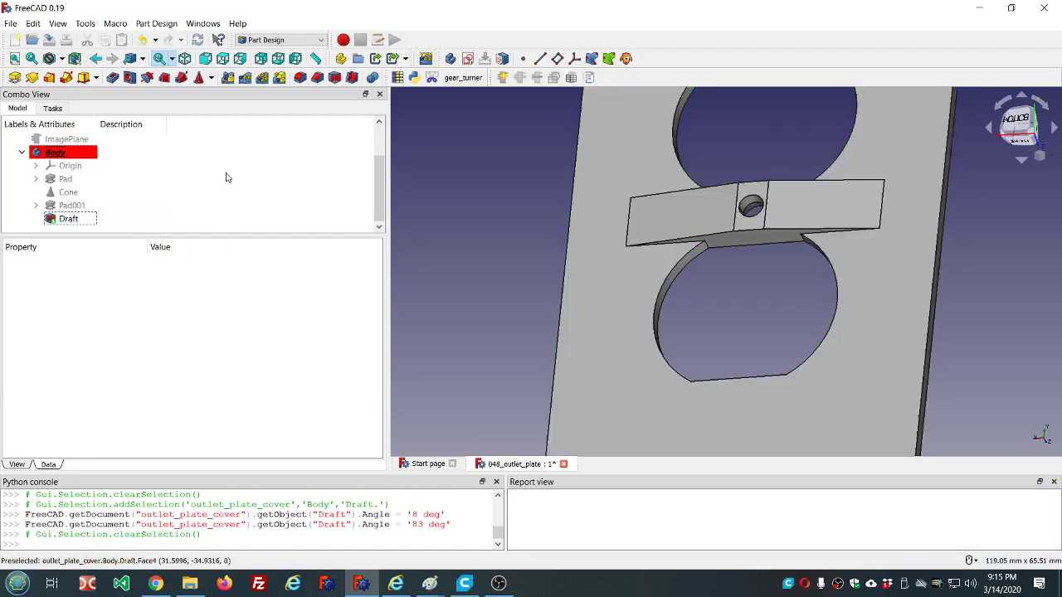
- Inspect the back of the whole plate, then switch to Paint and examine the scanned plate in light_plate_back.png
key(1)
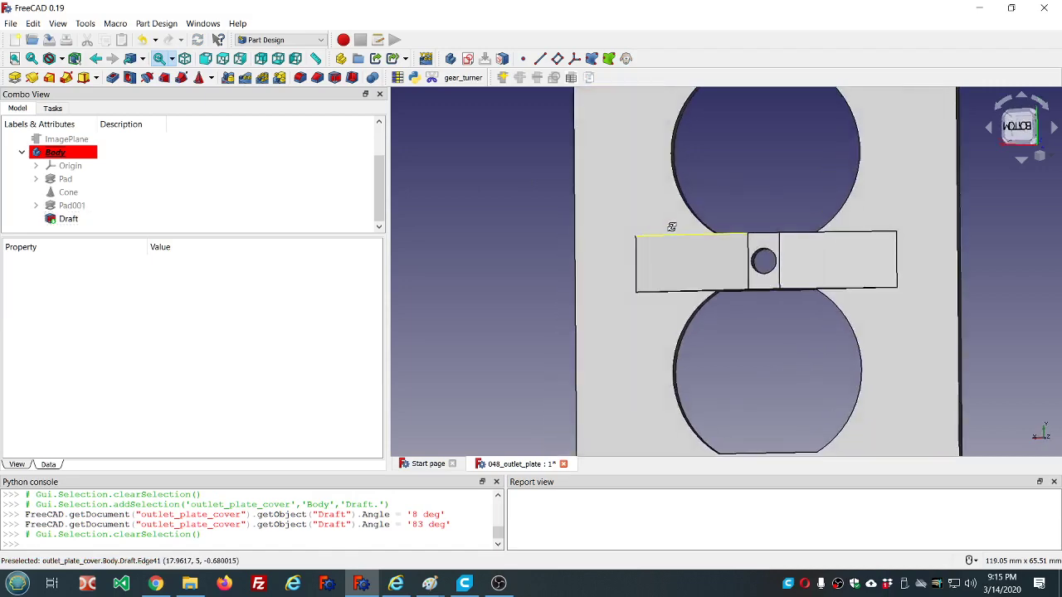
mouse_move(759, 274)
middle_down()
mouse_move(789, 346)
mouse_move(789, 279)
mouse_move(771, 274)
mouse_move(749, 237)
mouse_move(753, 259)
middle_up()
key(5)
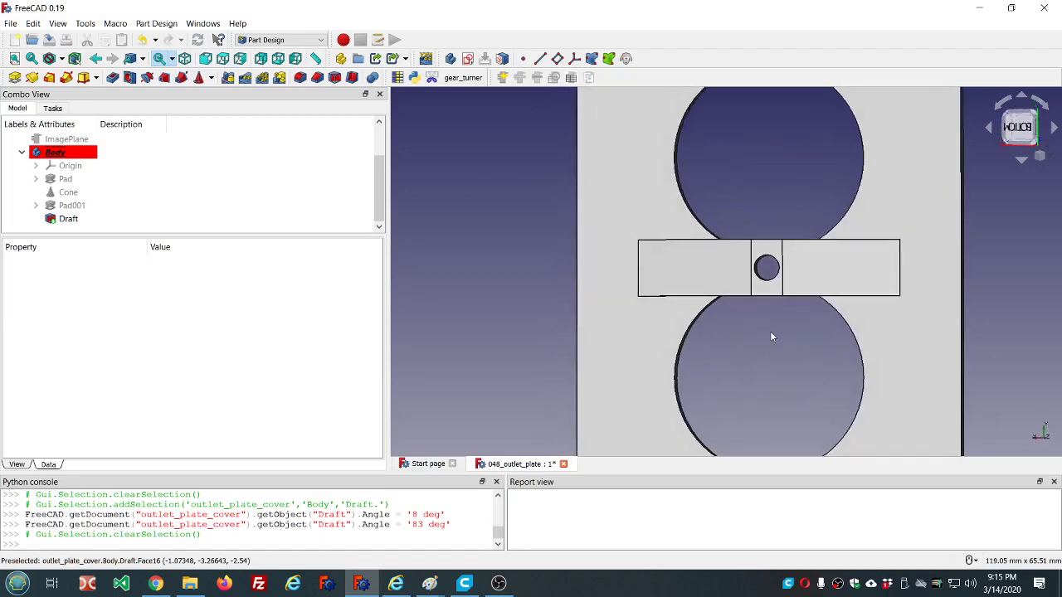
scroll(772, 336, down, 3)
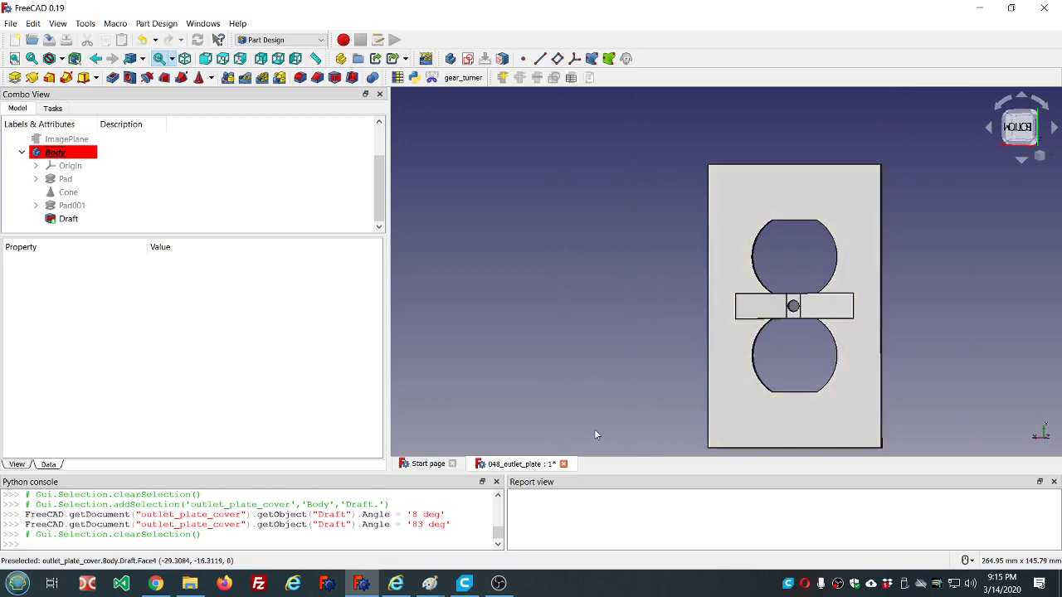
mouse_move(430, 583)
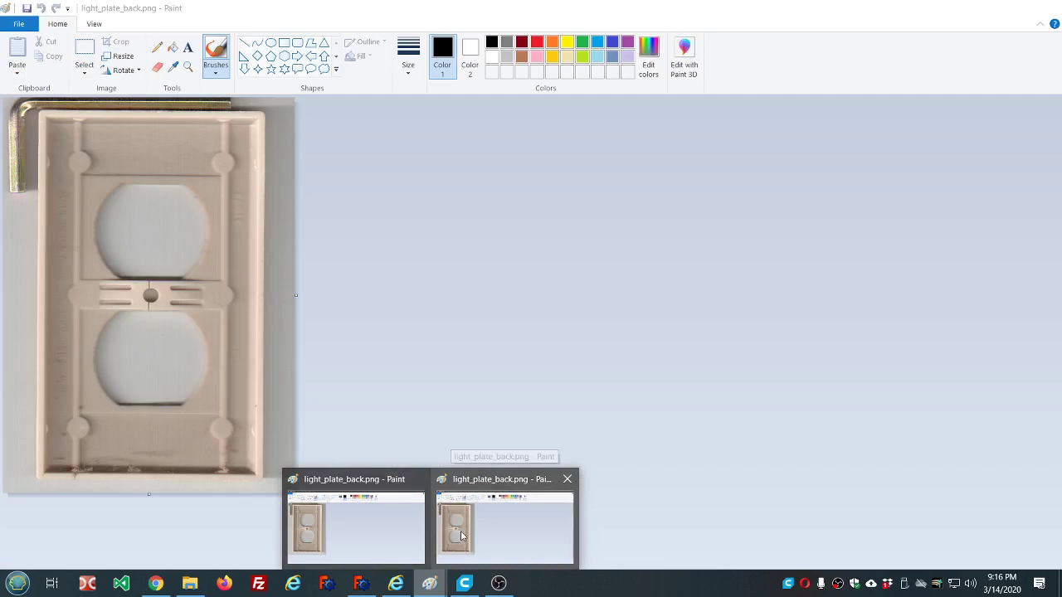
click(461, 536)
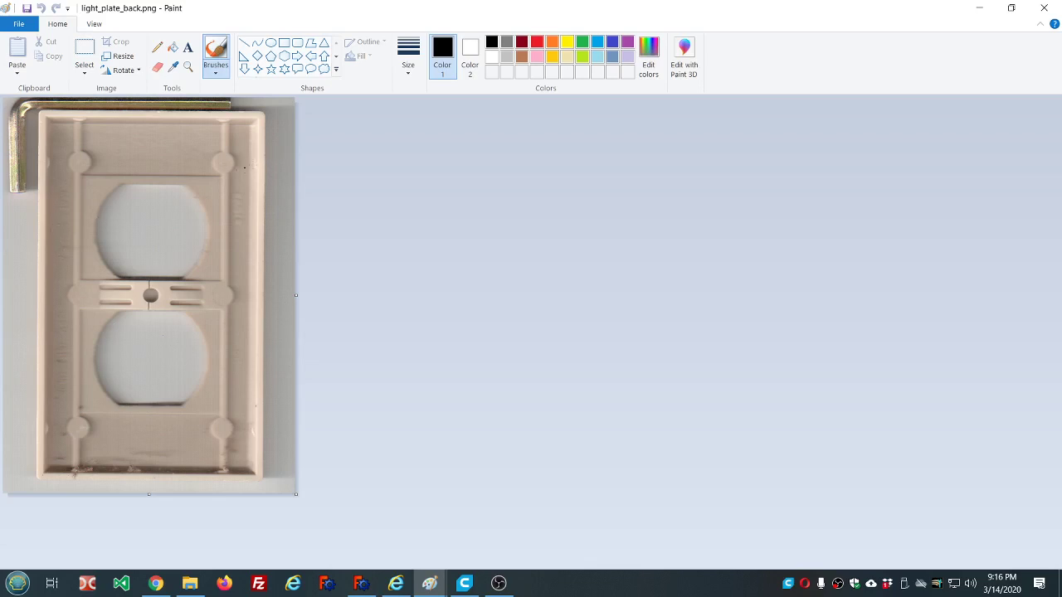
- Close the duplicate Paint window of light_plate_back.png and switch back to FreeCAD
click(430, 585)
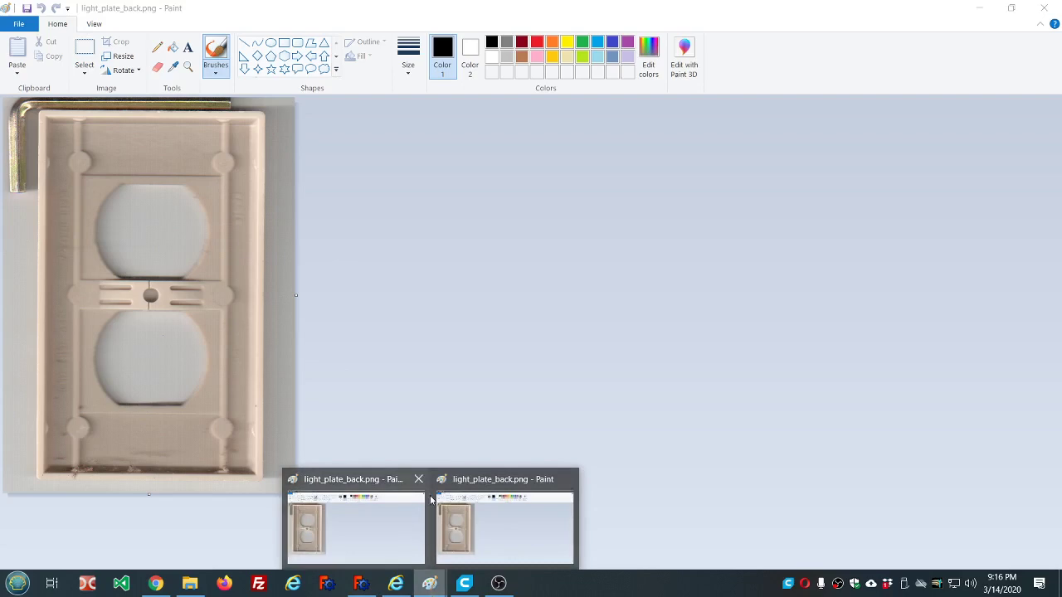
click(417, 479)
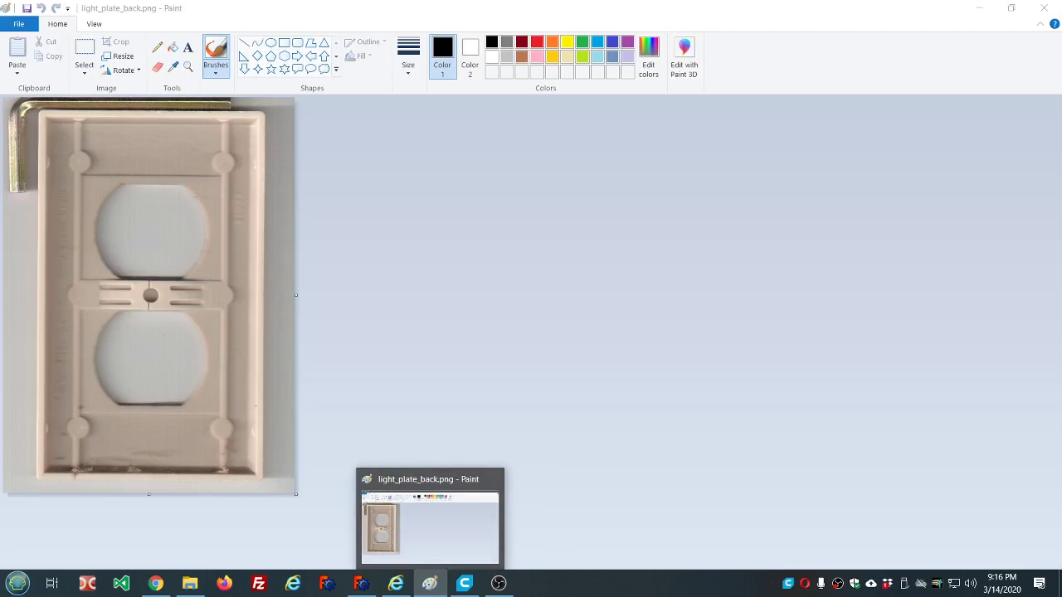
click(361, 583)
- Show the ImagePlane, hide the Body, and examine the scanned plate front in the top view
click(95, 140)
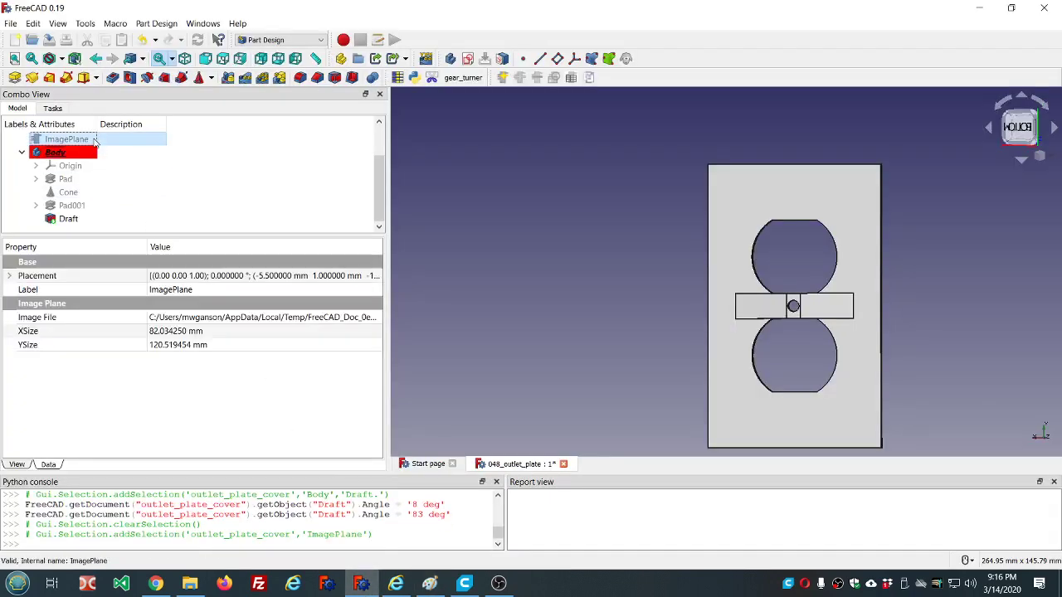
key(space)
click(69, 154)
key(space)
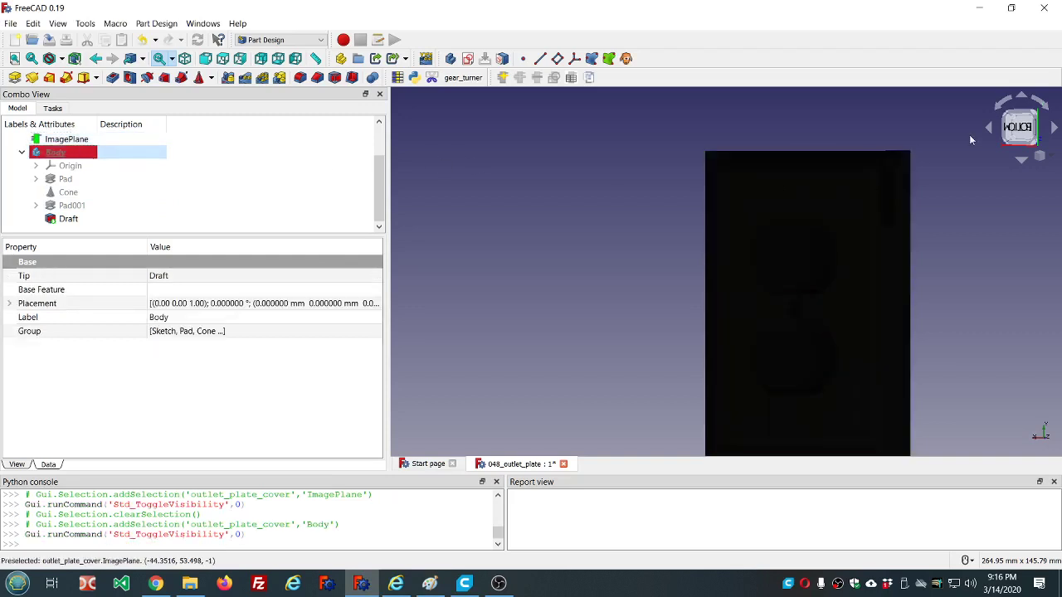
click(222, 58)
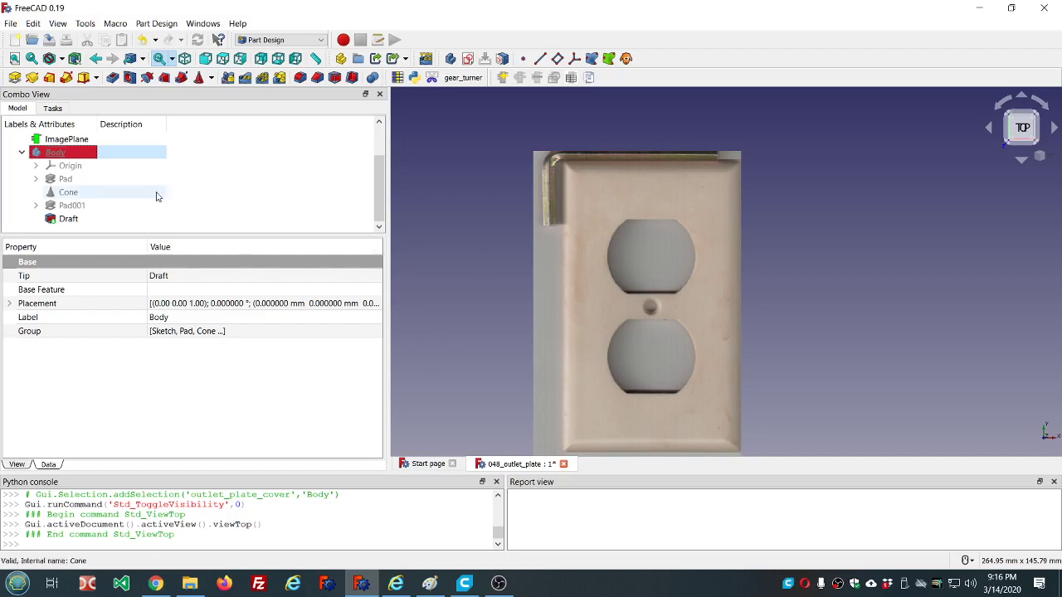
- Hide the ImagePlane, show the Body again, and check the scanned plate back in Paint
click(83, 139)
key(space)
click(56, 152)
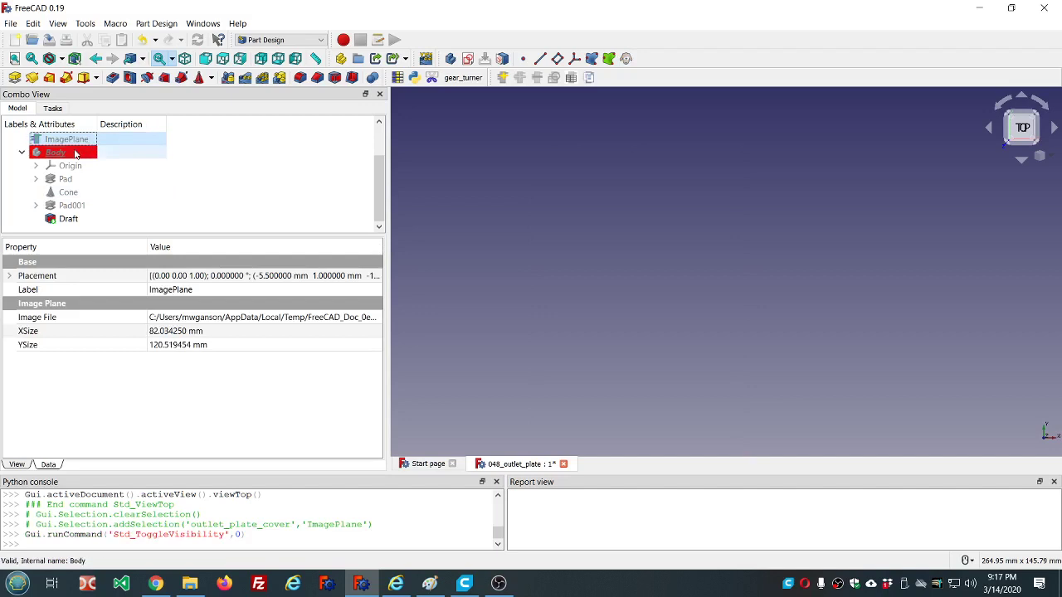
key(space)
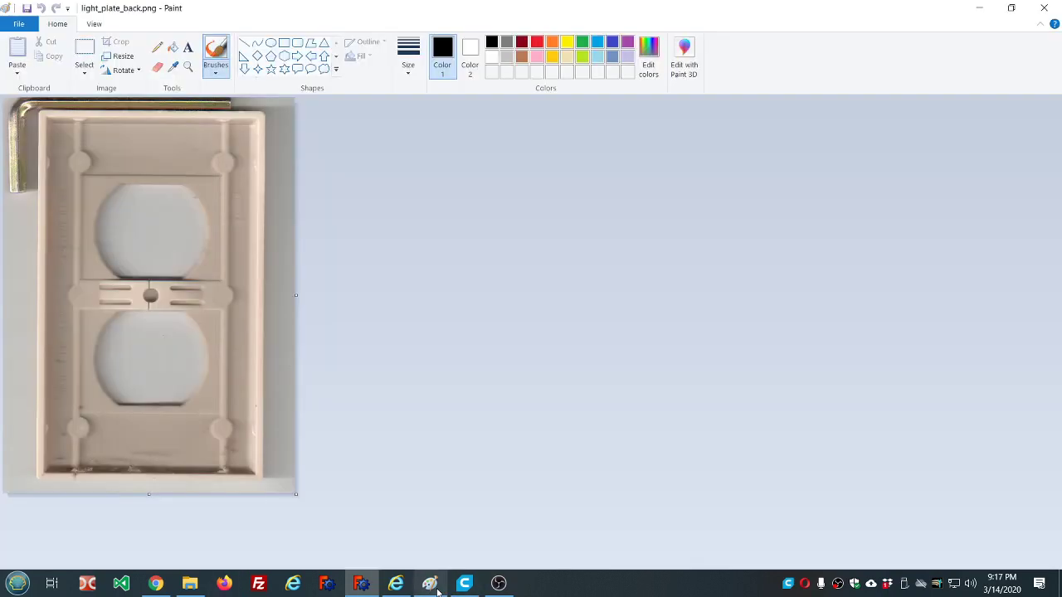
click(430, 583)
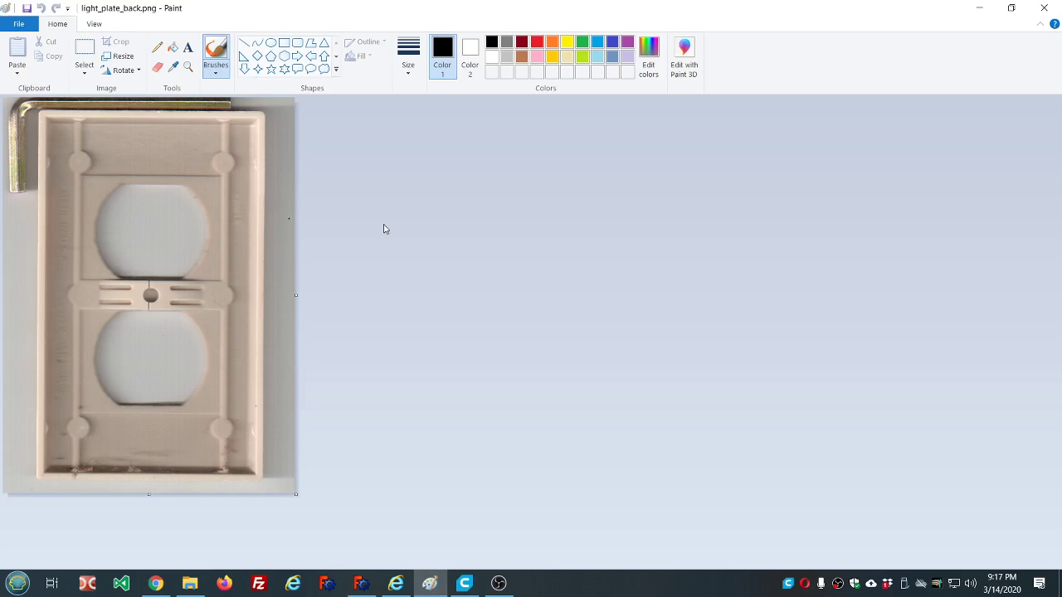
- Return to FreeCAD and create a new sketch on the body's XY plane
click(361, 584)
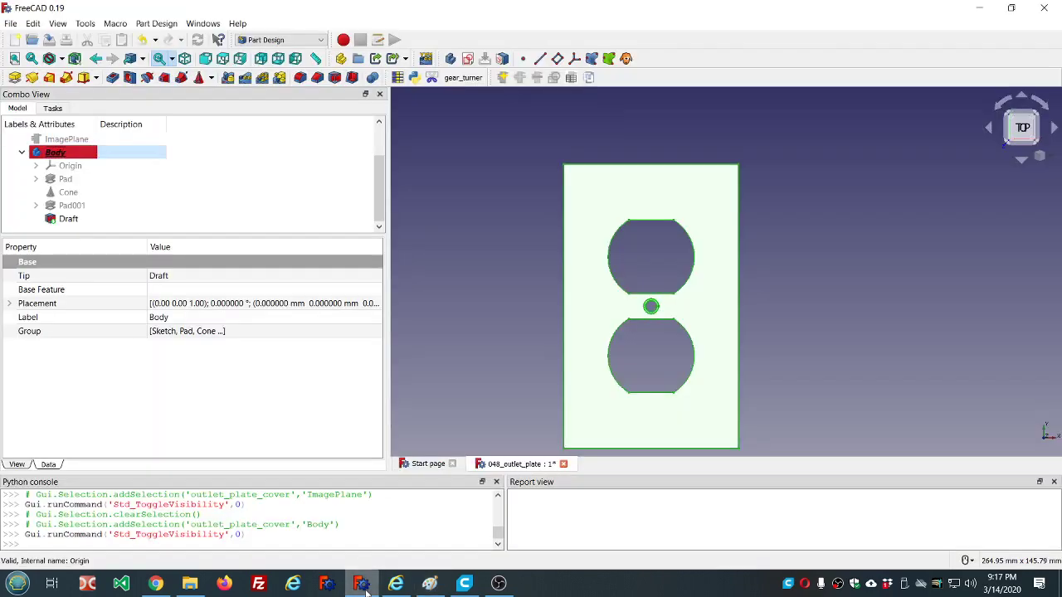
scroll(675, 359, down, 2)
scroll(685, 357, up, 2)
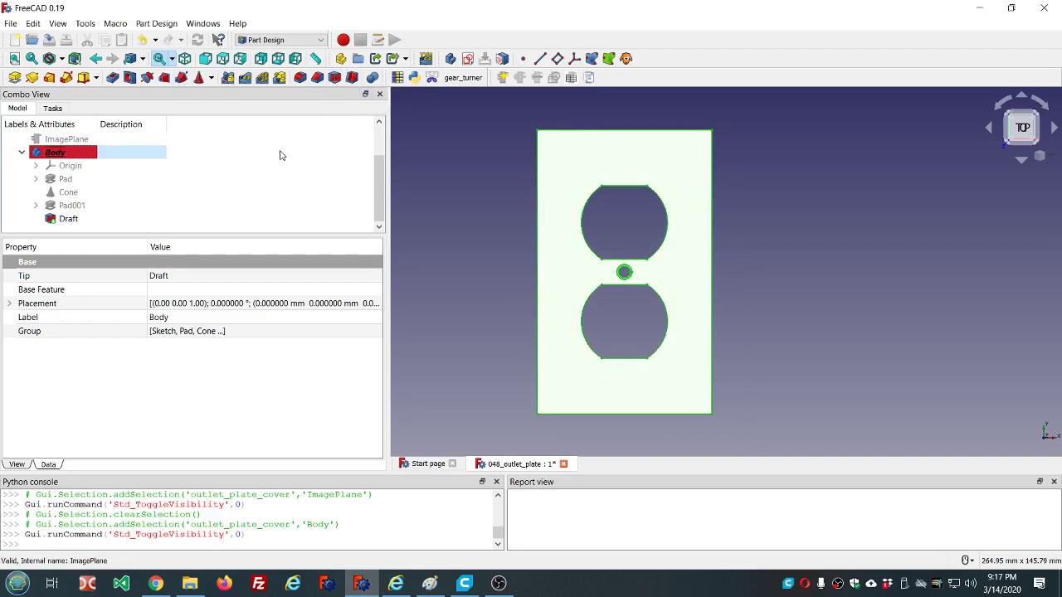
click(265, 203)
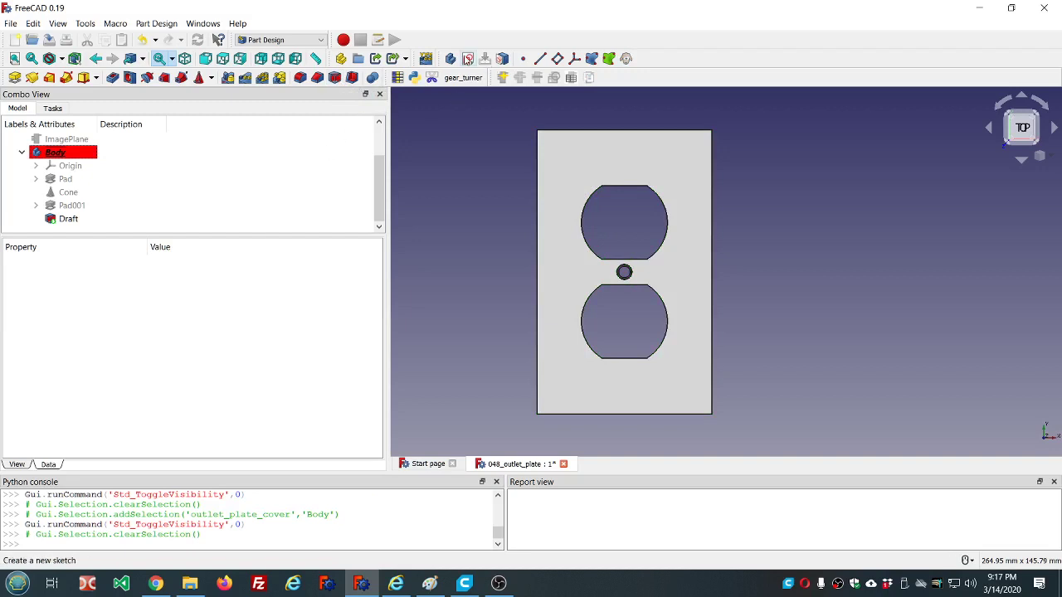
click(467, 58)
click(141, 183)
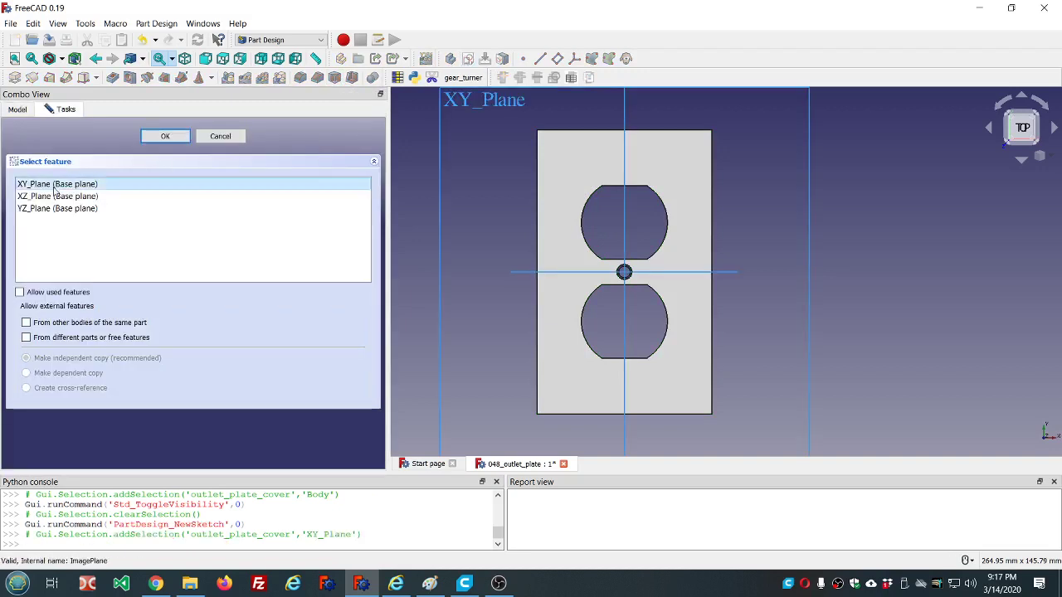
click(504, 109)
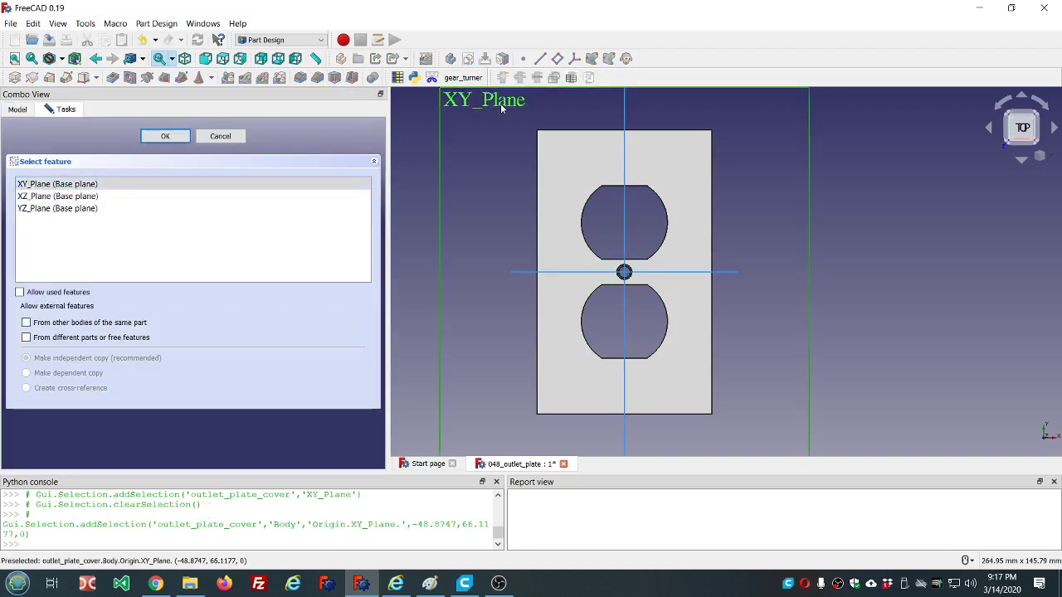
click(161, 138)
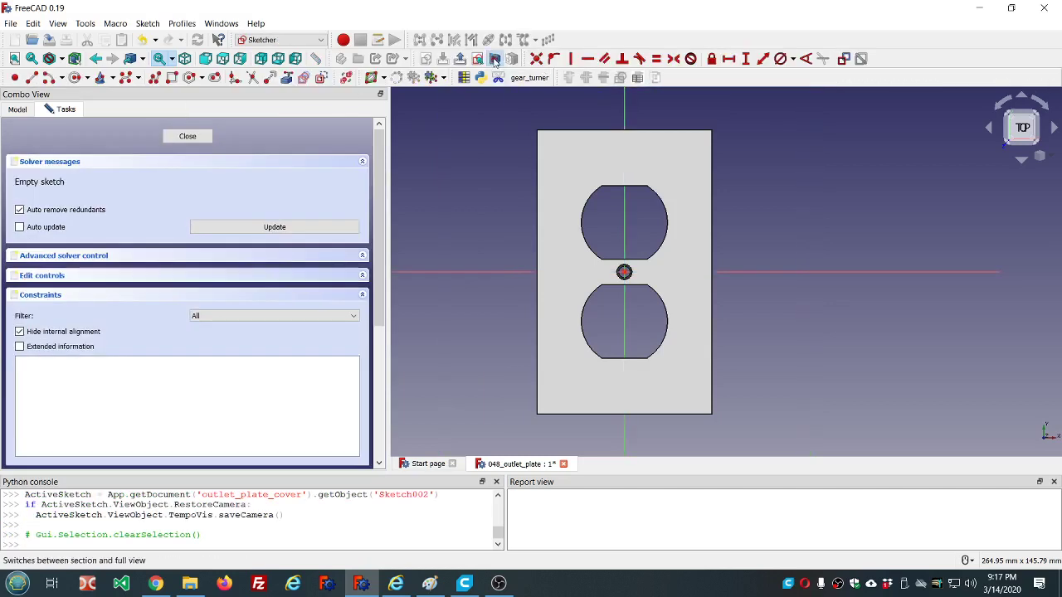
- Turn on the sketch section view and draw a rectangle of about 69 by 113 mm over the plate's outline
click(479, 78)
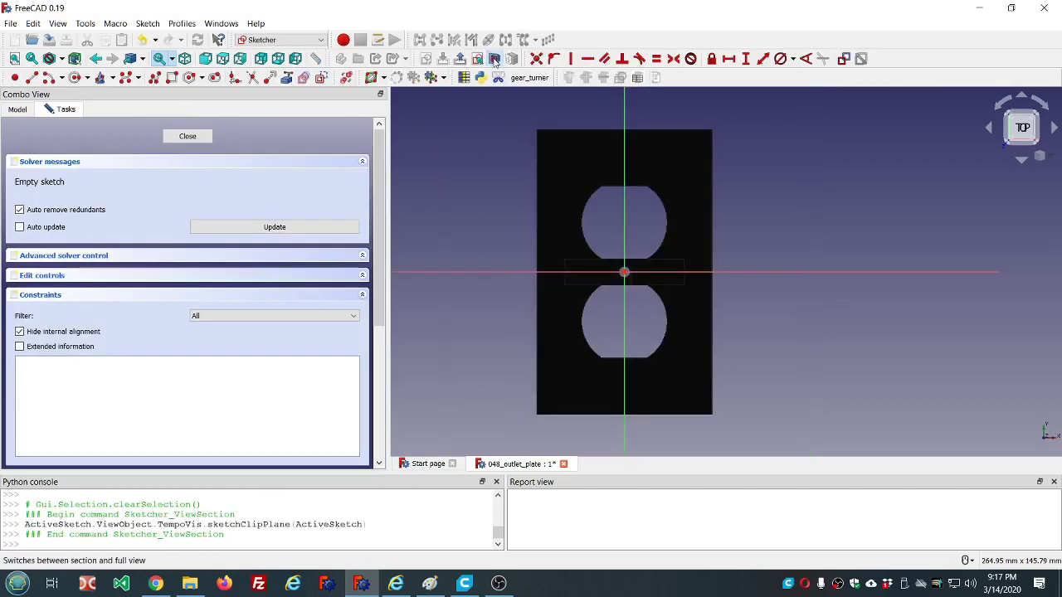
click(172, 77)
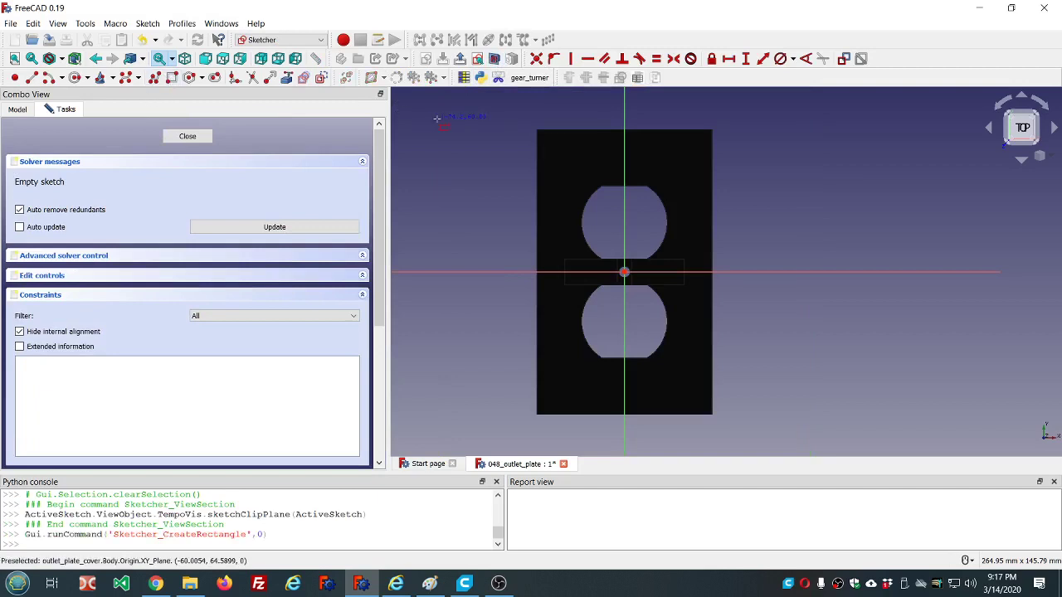
click(538, 131)
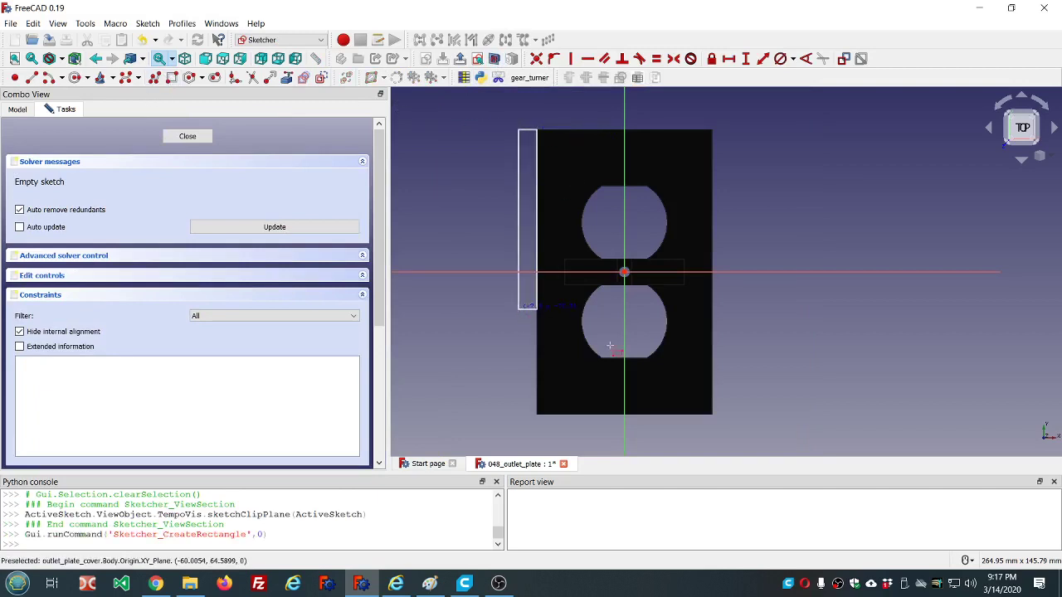
click(712, 415)
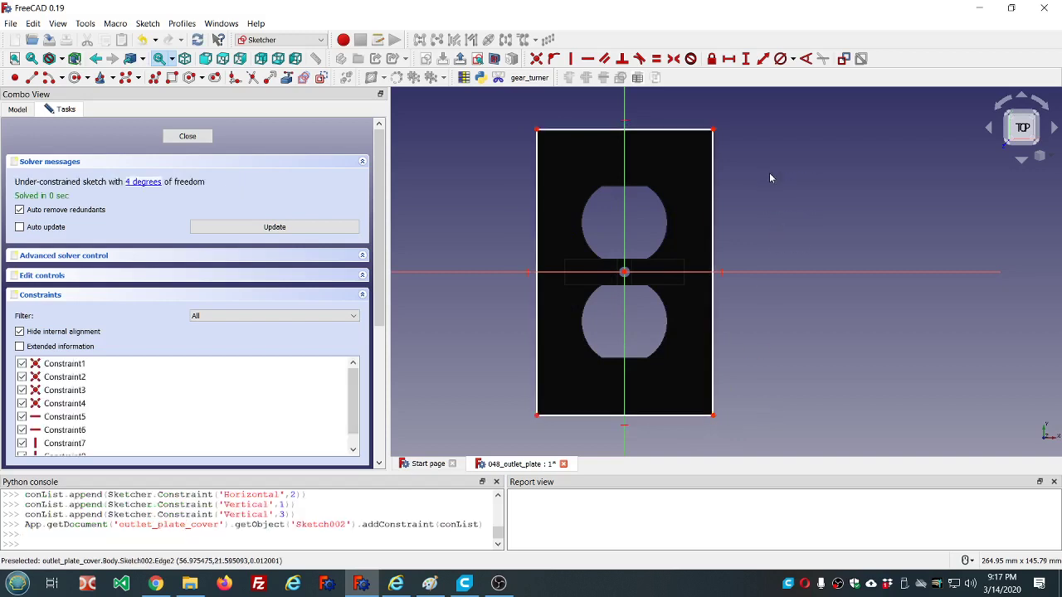
- Constrain two diagonally opposite corners of the rectangle symmetric about the origin
click(712, 414)
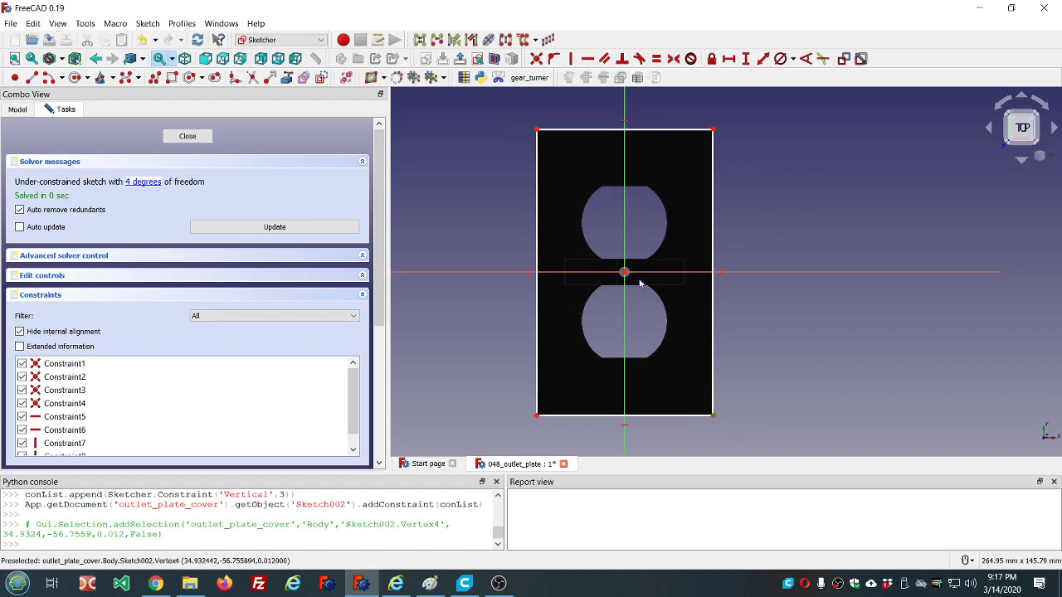
click(538, 130)
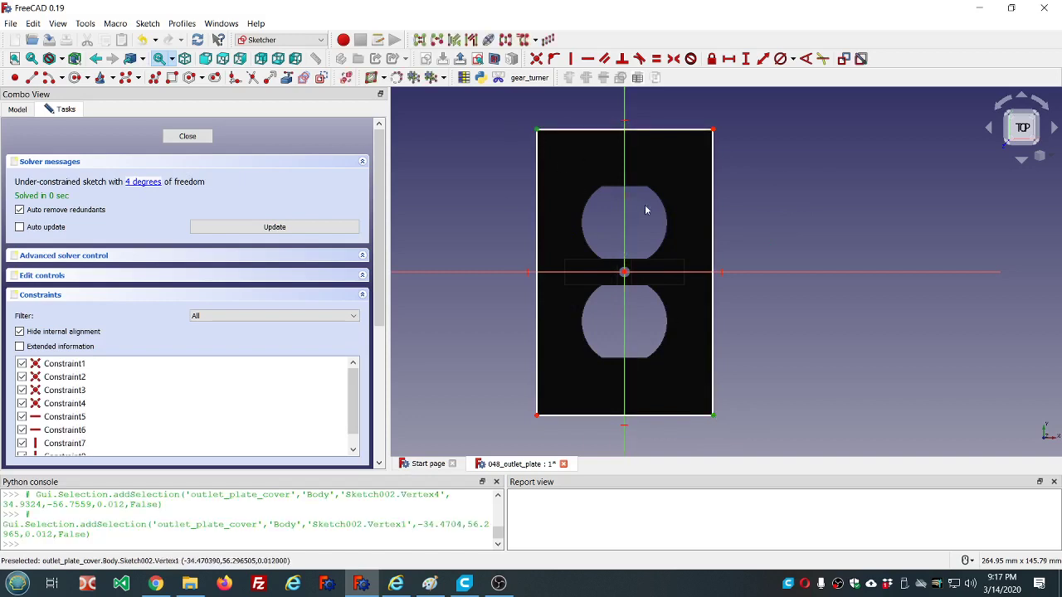
click(624, 272)
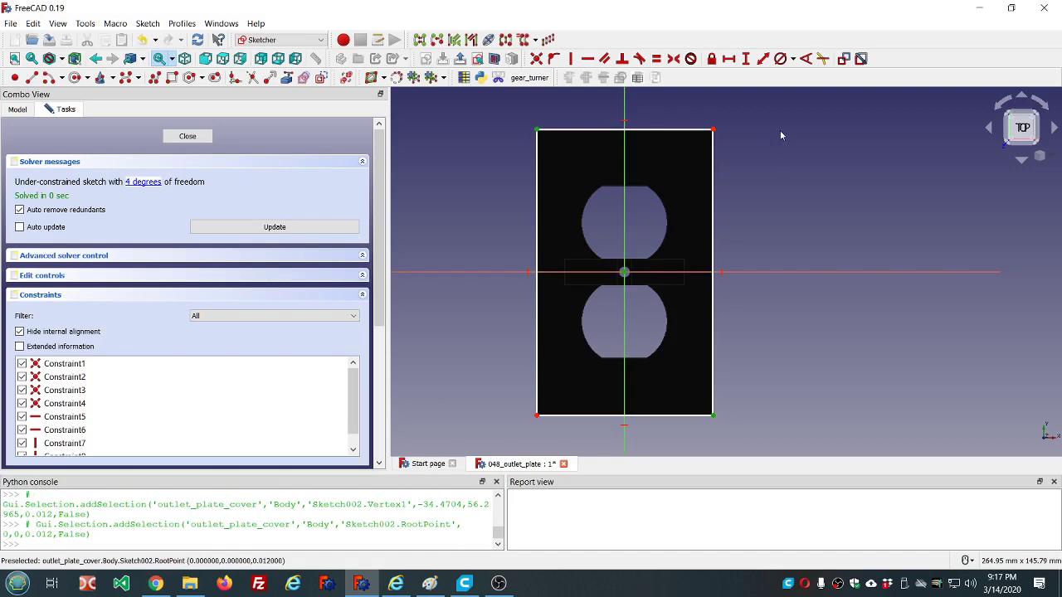
click(673, 58)
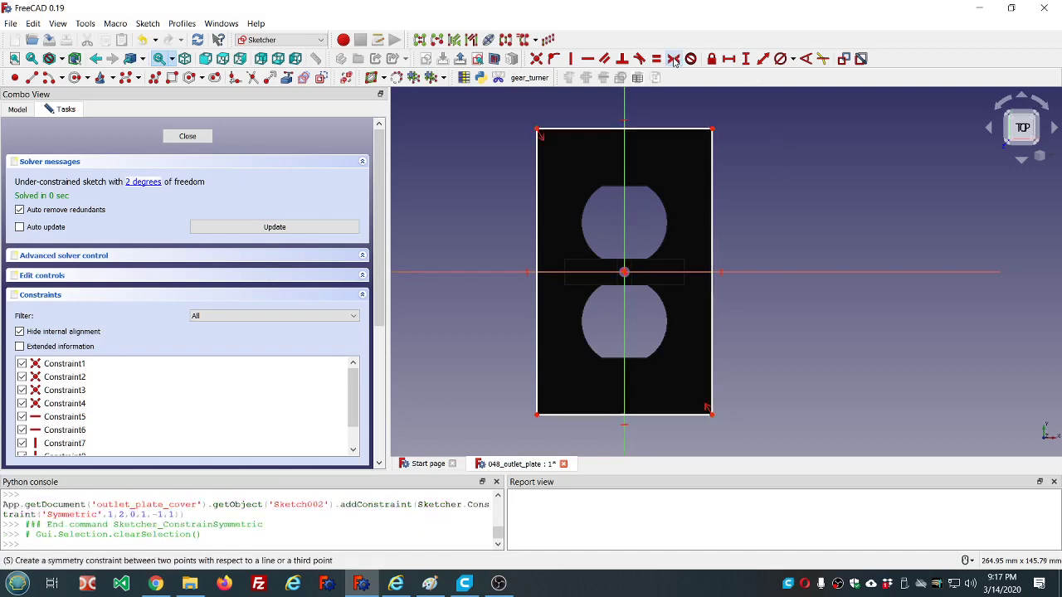
- Constrain the rectangle's horizontal width with the expression dd.ddPlate_width
click(607, 133)
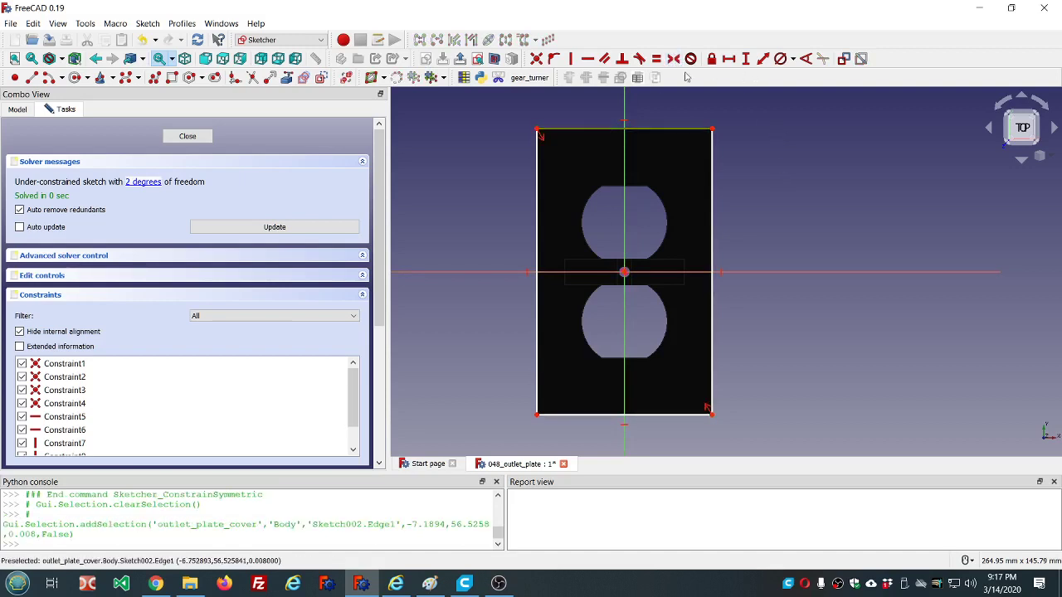
click(729, 59)
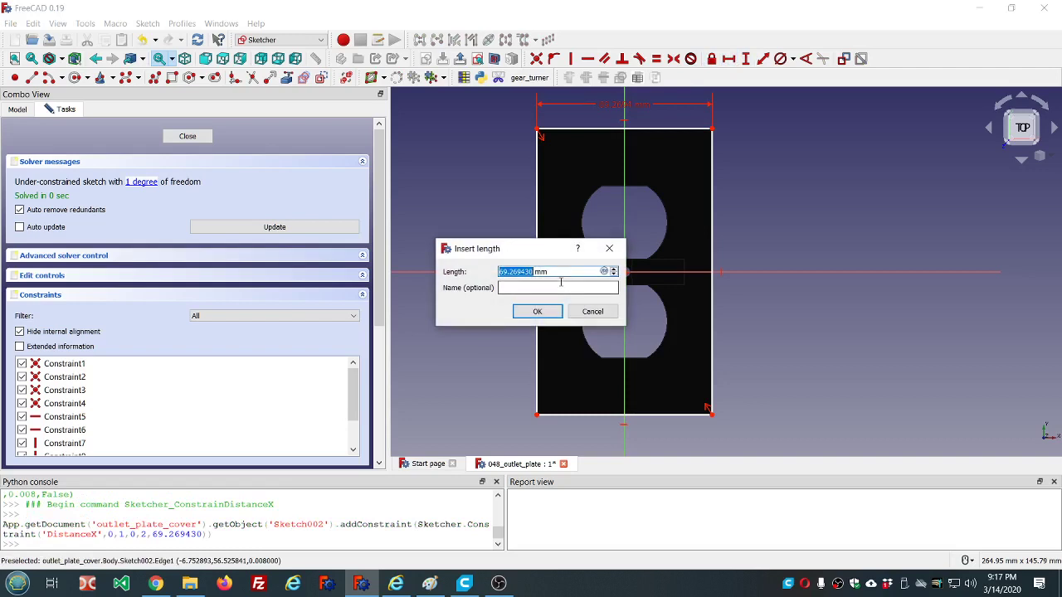
key(equal)
text(dd.dd)
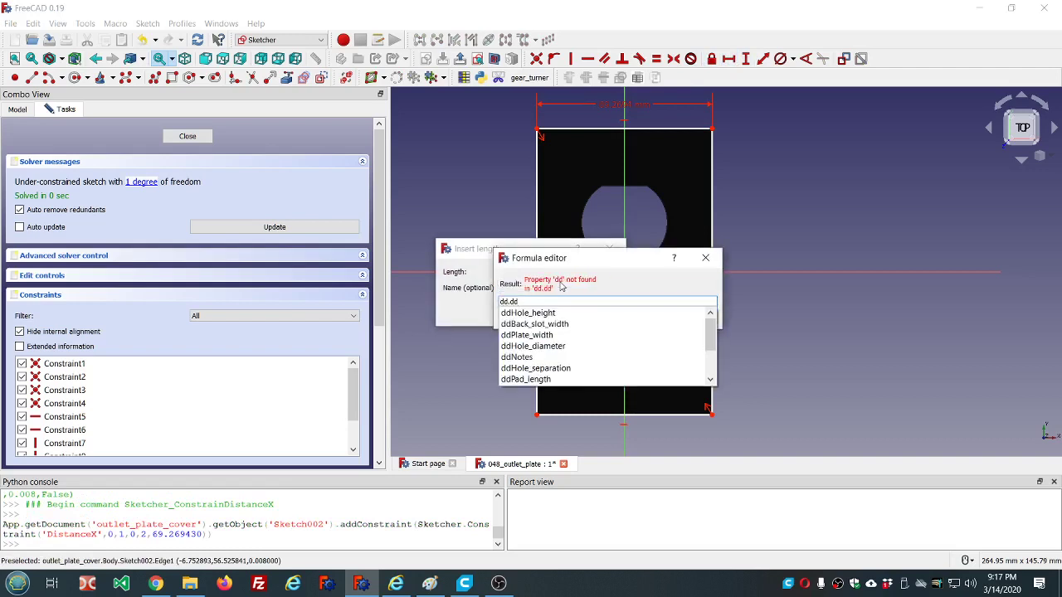
click(547, 335)
click(576, 310)
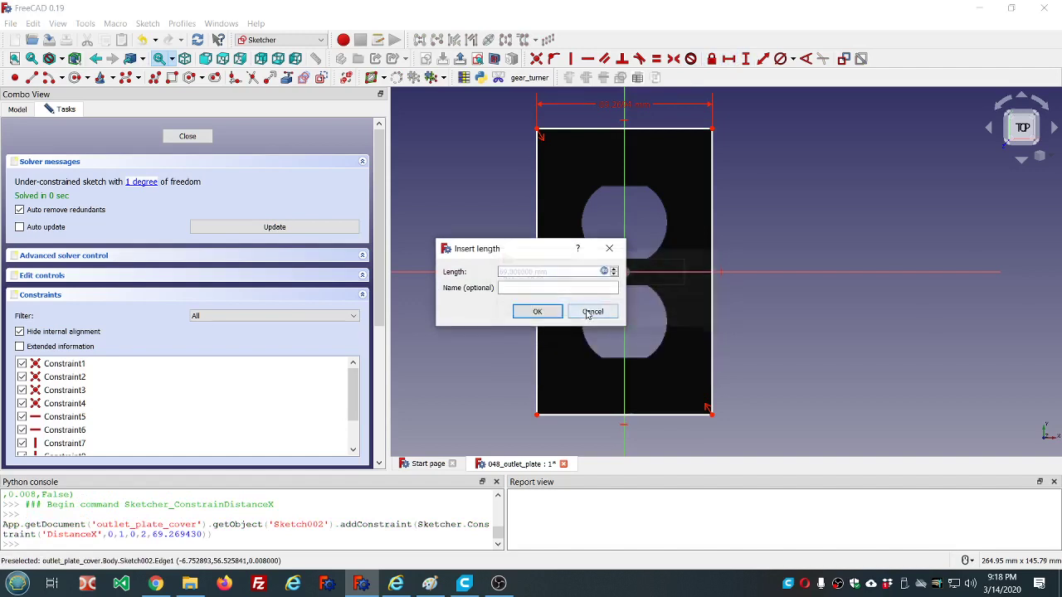
click(539, 311)
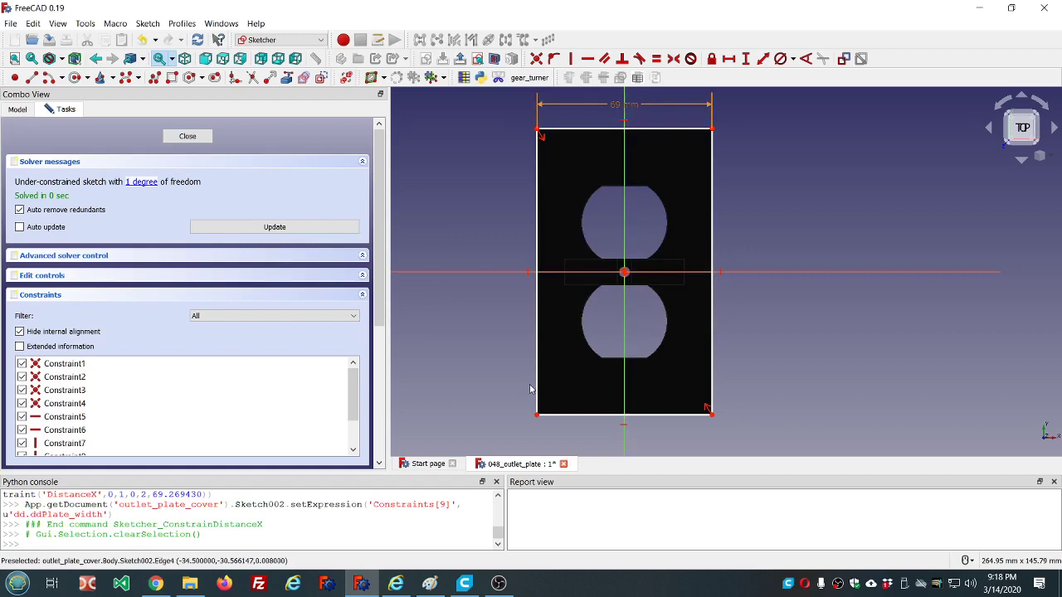
- Add a vertical dimension to the rectangle's side and link it to the expression dd.ddPlate_width
click(712, 224)
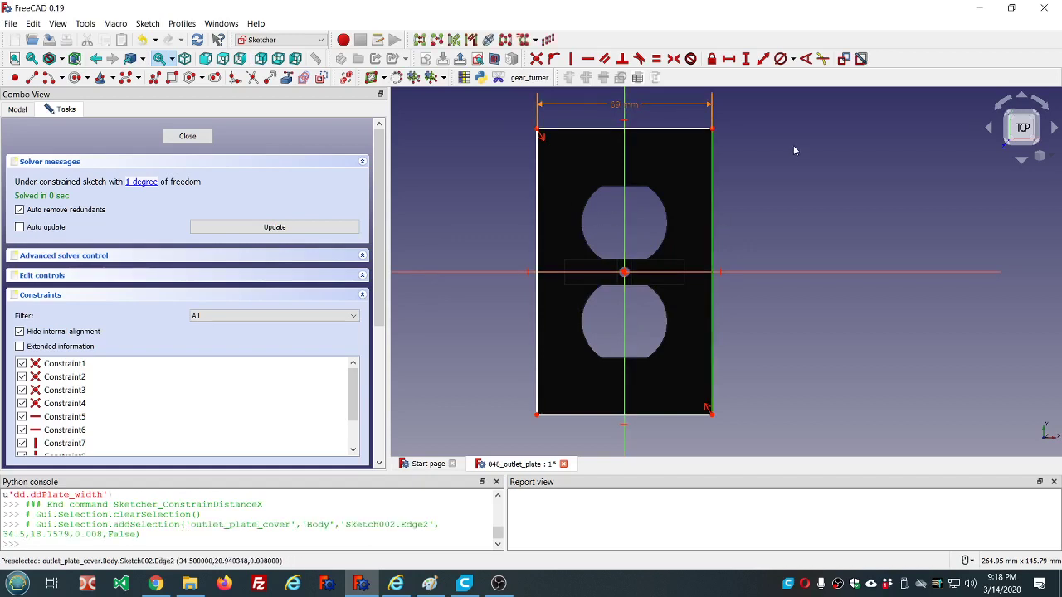
click(746, 58)
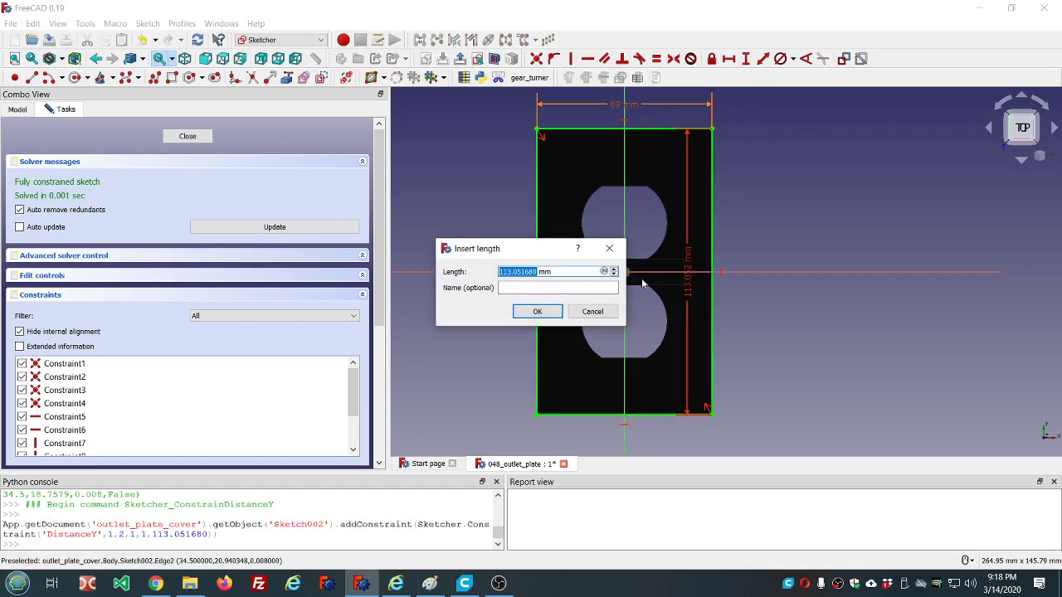
click(604, 272)
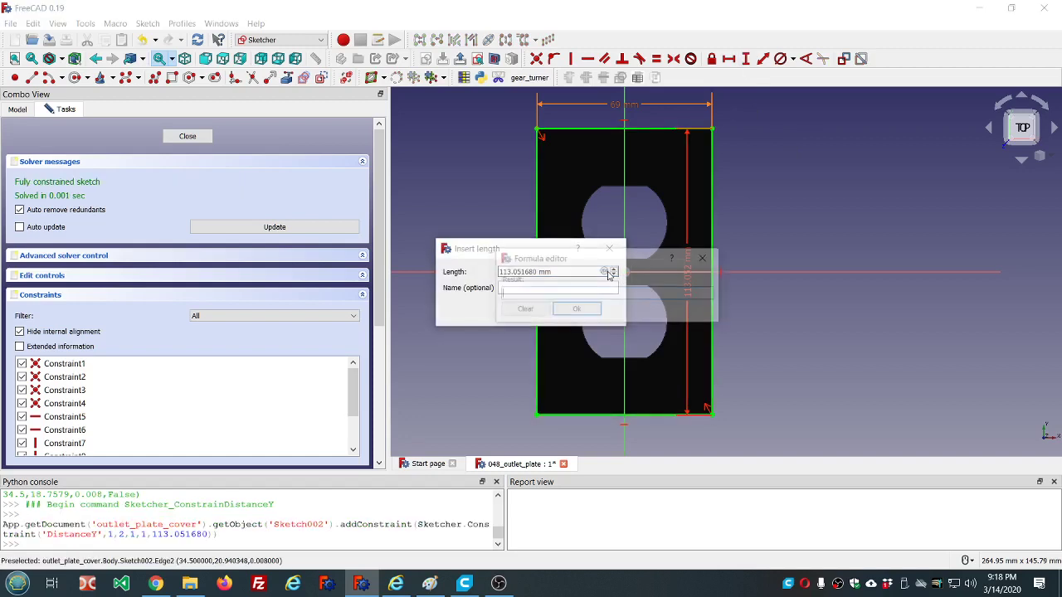
text(=dd.dd)
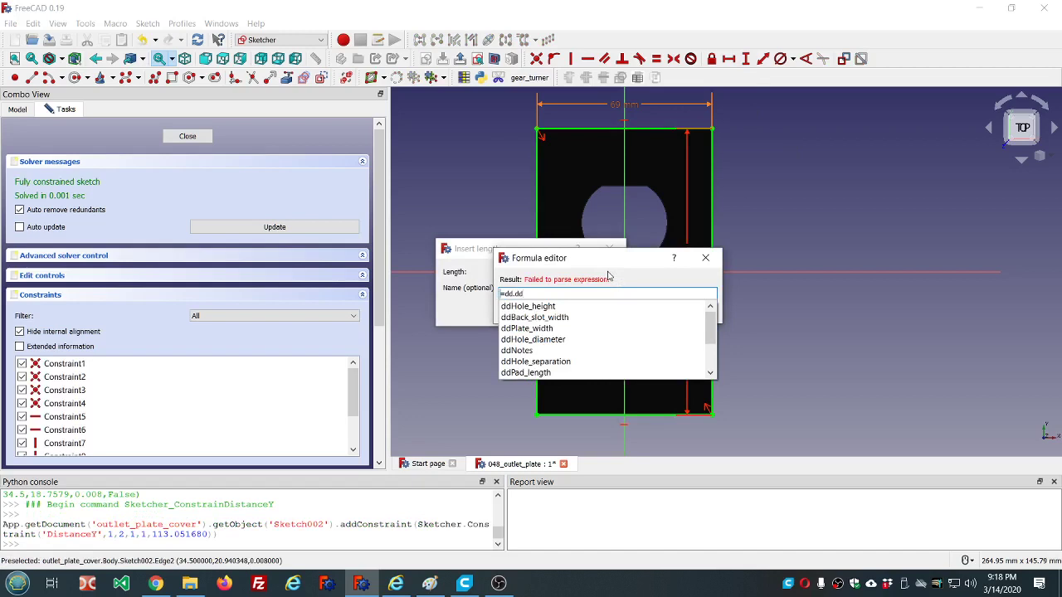
key(Escape)
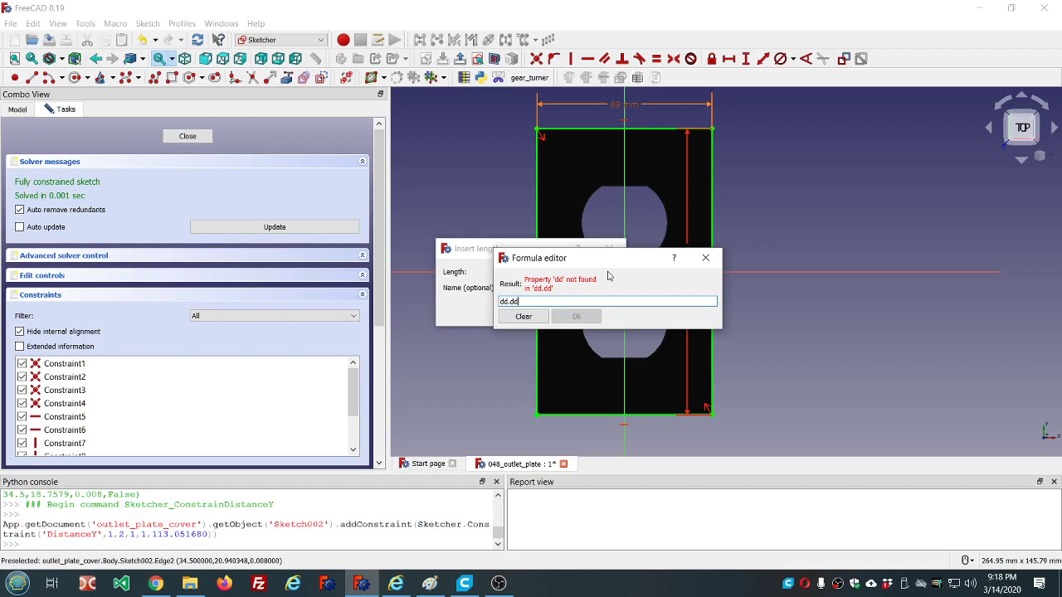
key(BackSpace)
text(d)
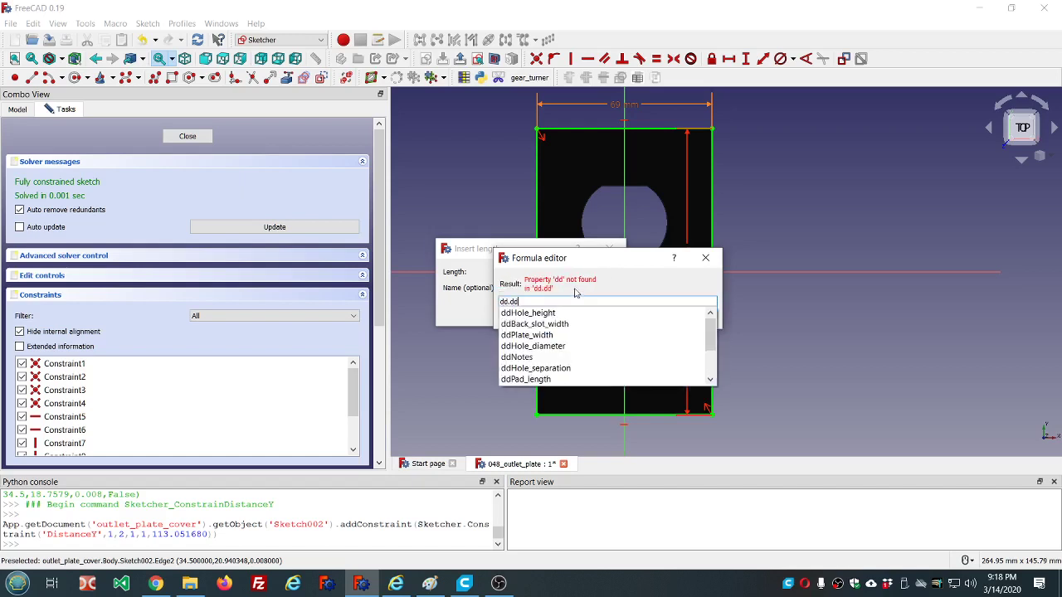
click(540, 334)
click(577, 310)
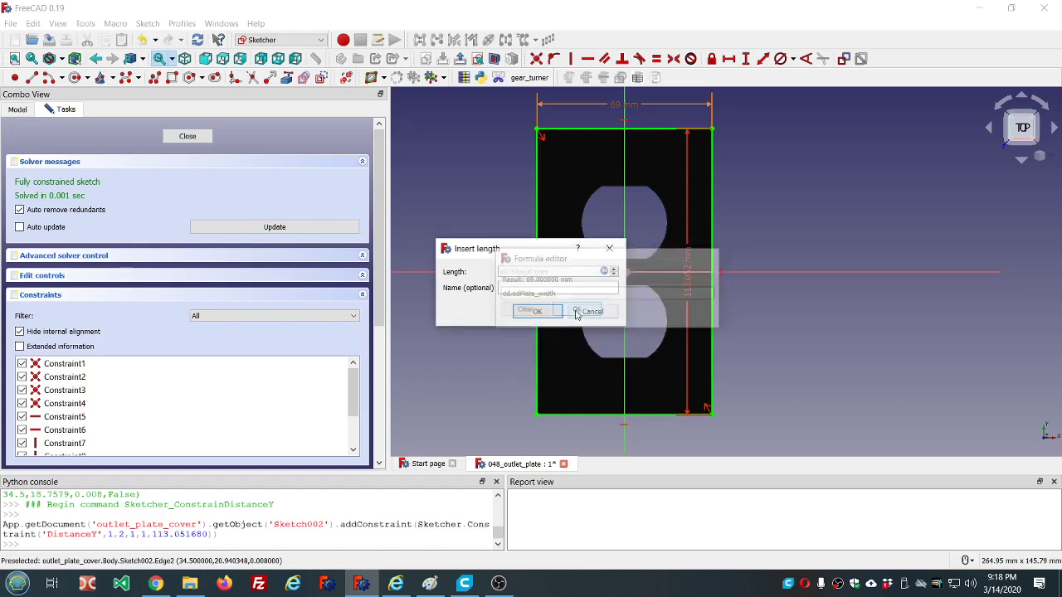
click(540, 310)
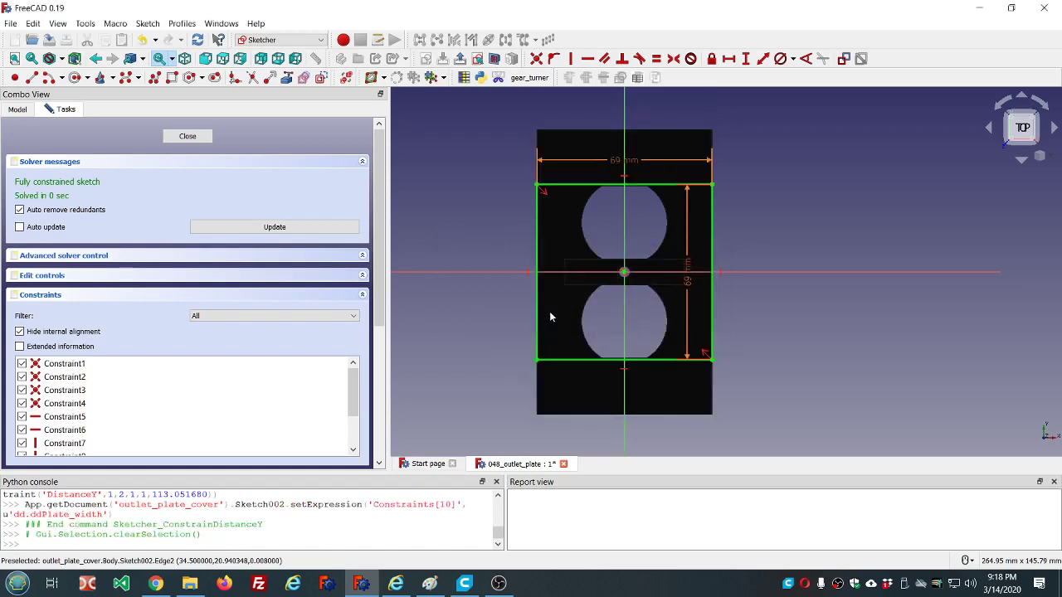
- Change the expression of the rectangle's vertical dimension to dd.ddPlate_height
click(689, 272)
double_click(689, 272)
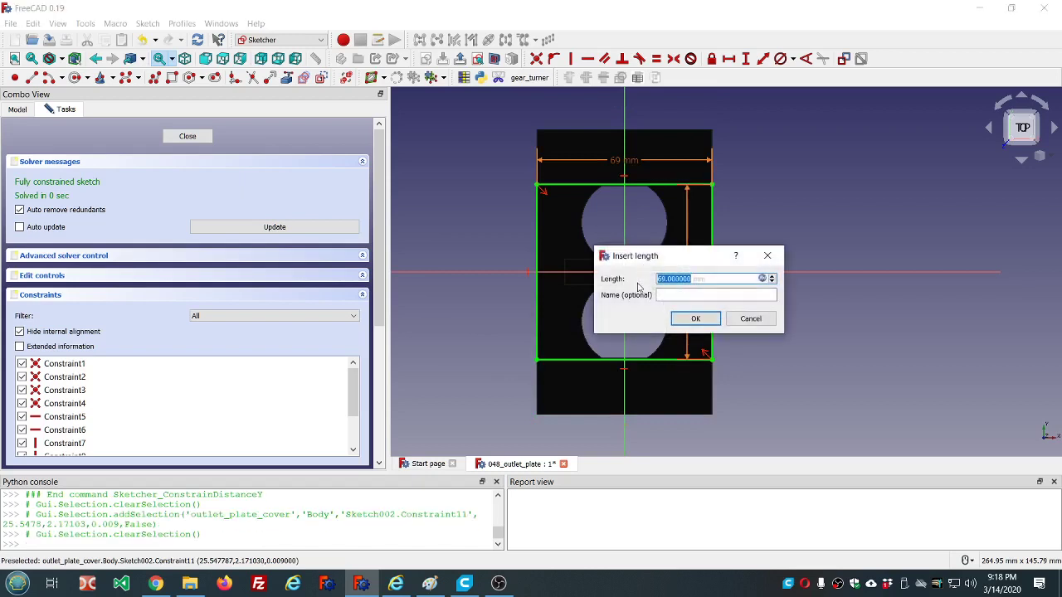
click(765, 279)
double_click(772, 300)
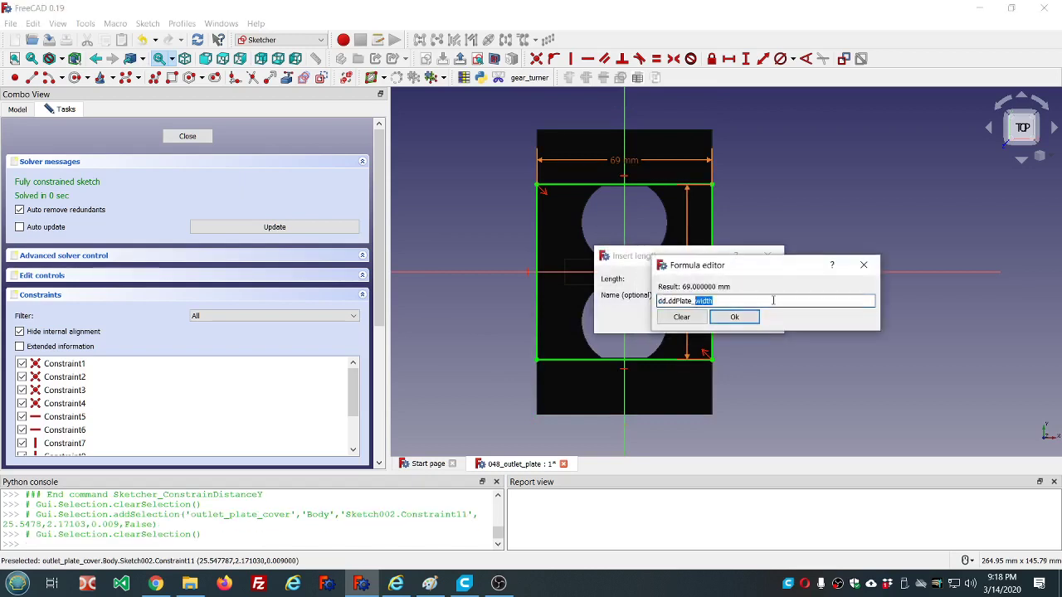
text(height)
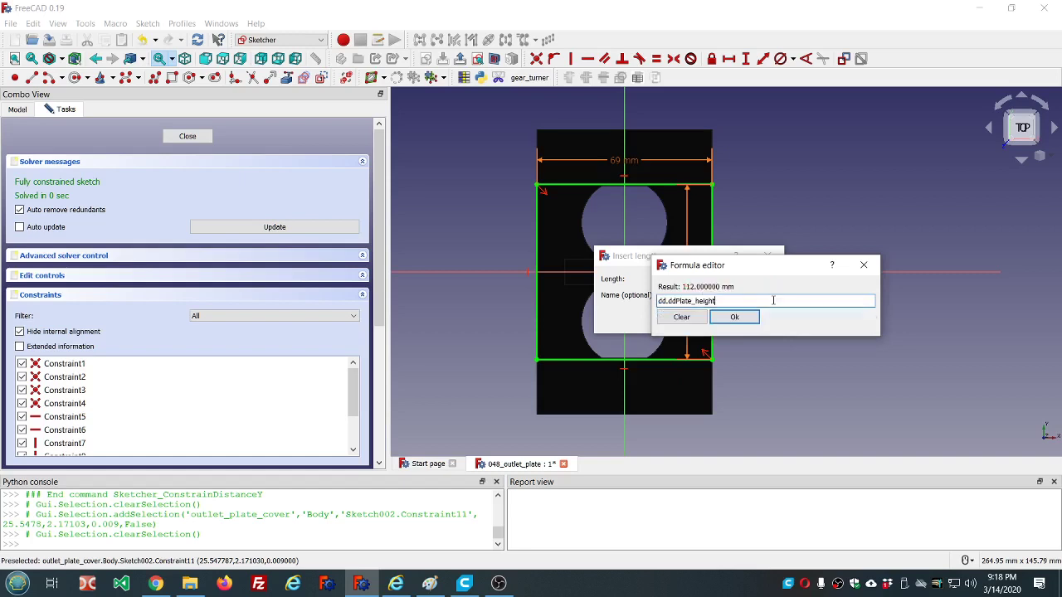
click(734, 317)
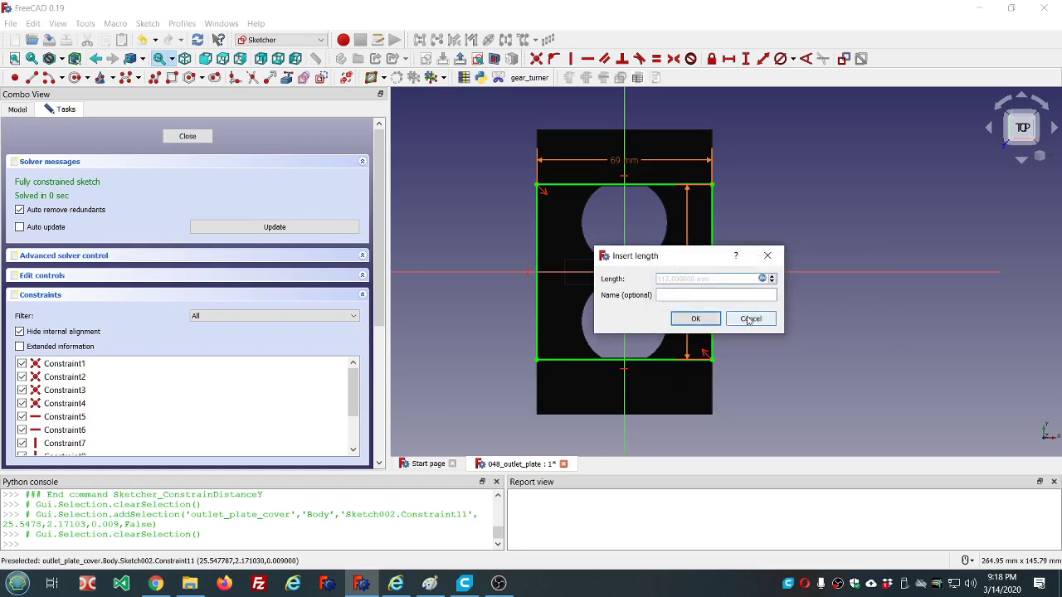
click(695, 317)
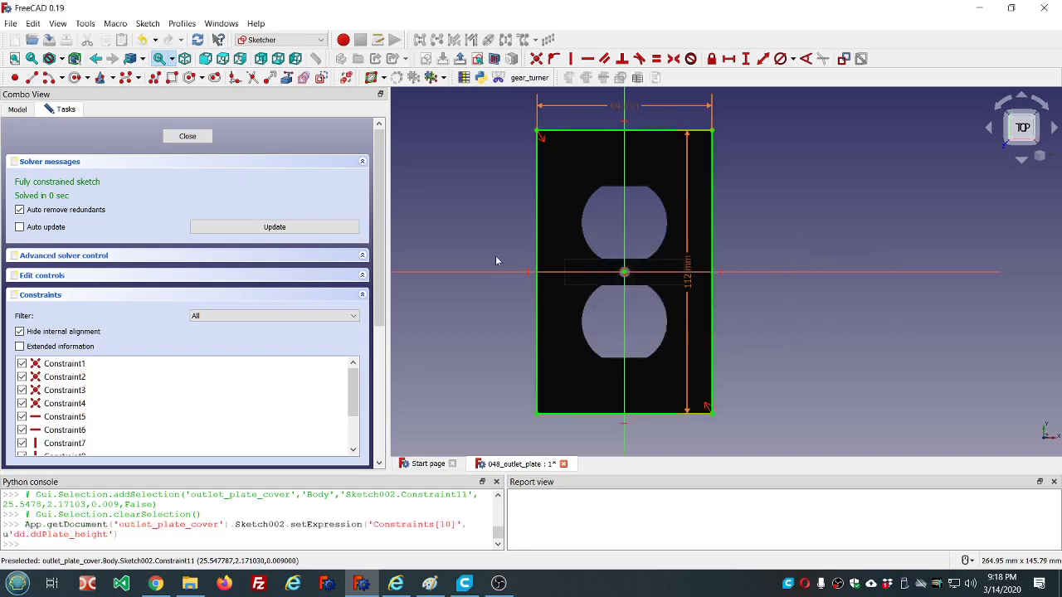
- Draw a second rectangle of about 57 by 96 mm inside the first and move the outer height dimension clear of the plate
click(171, 77)
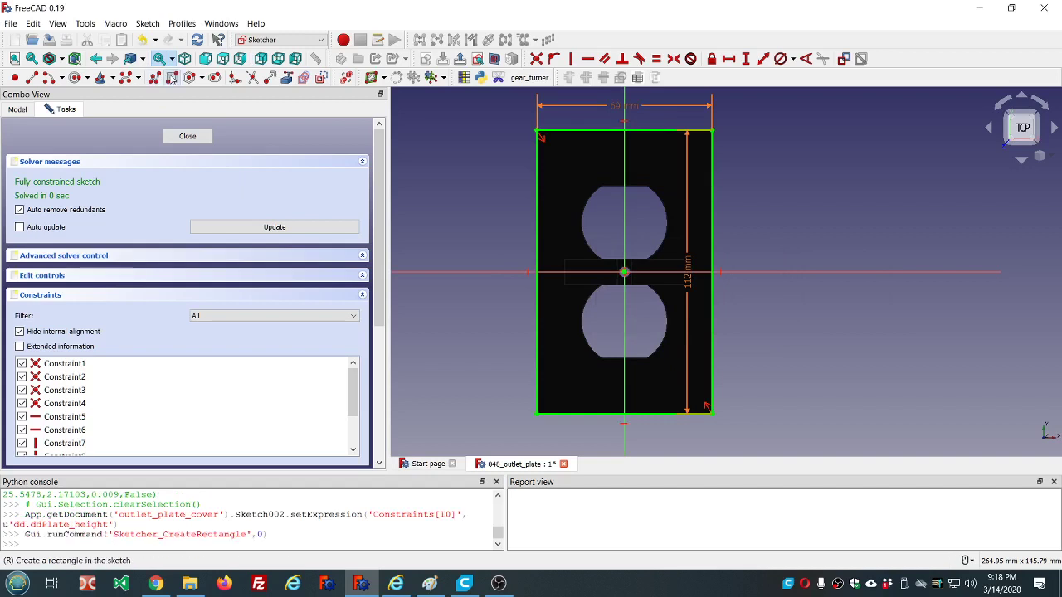
click(552, 146)
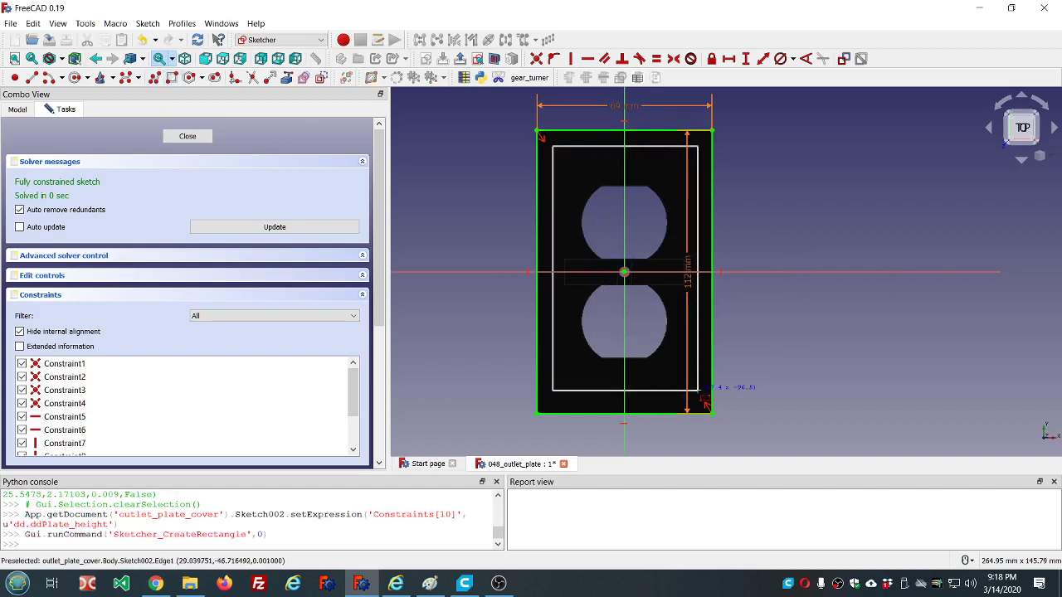
click(698, 389)
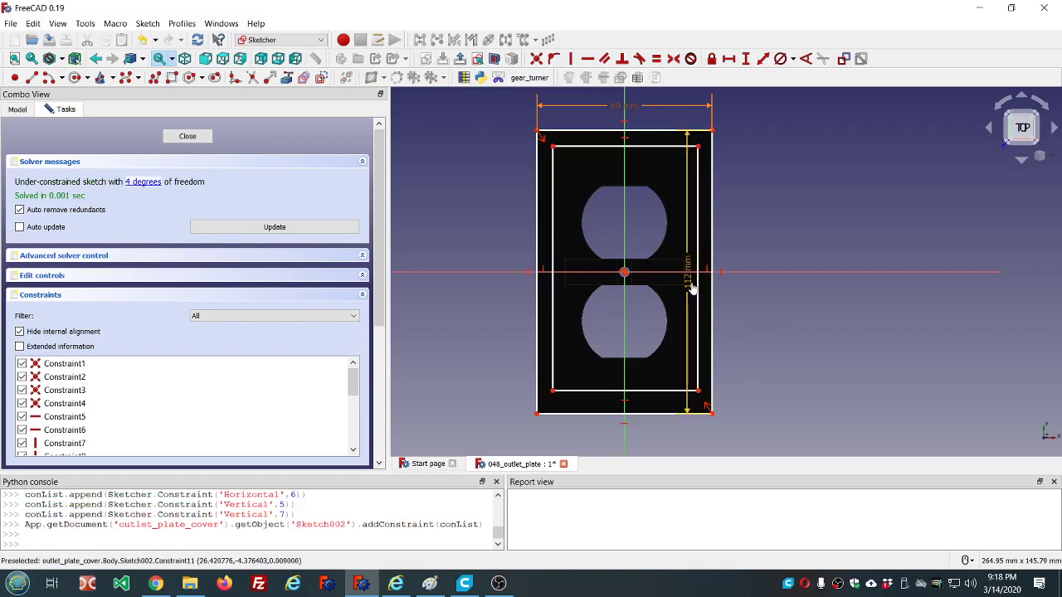
drag(692, 288, 769, 291)
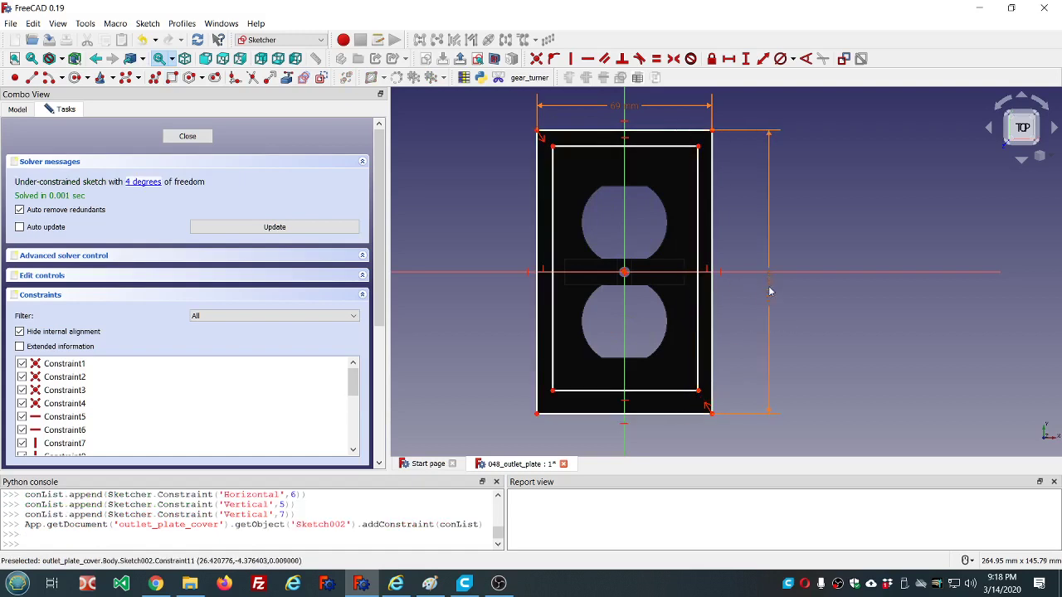
- Constrain two diagonally opposite corners of the inner rectangle symmetric about the origin
click(552, 390)
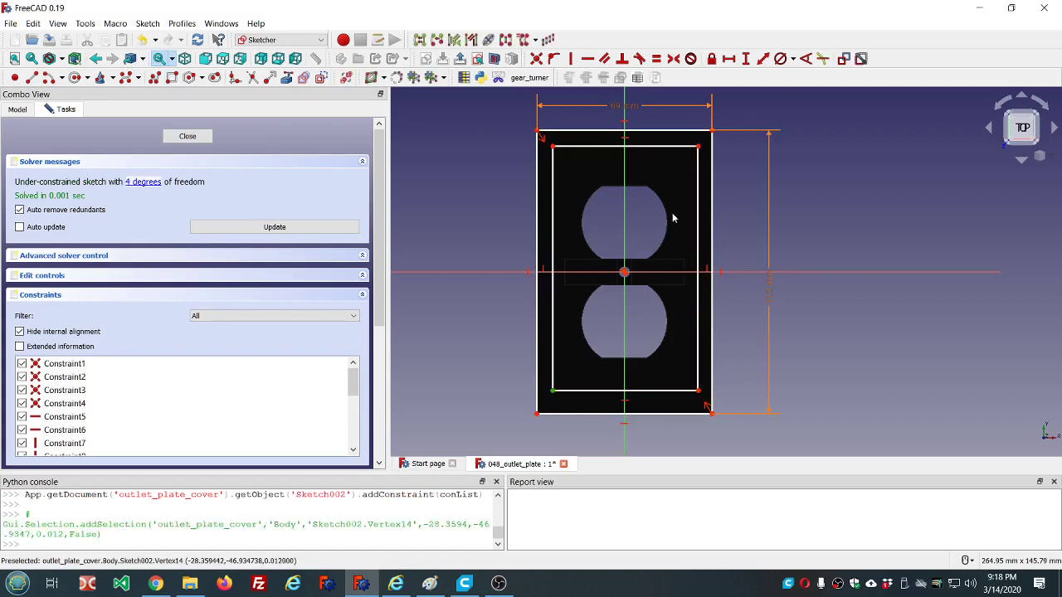
click(698, 147)
click(625, 274)
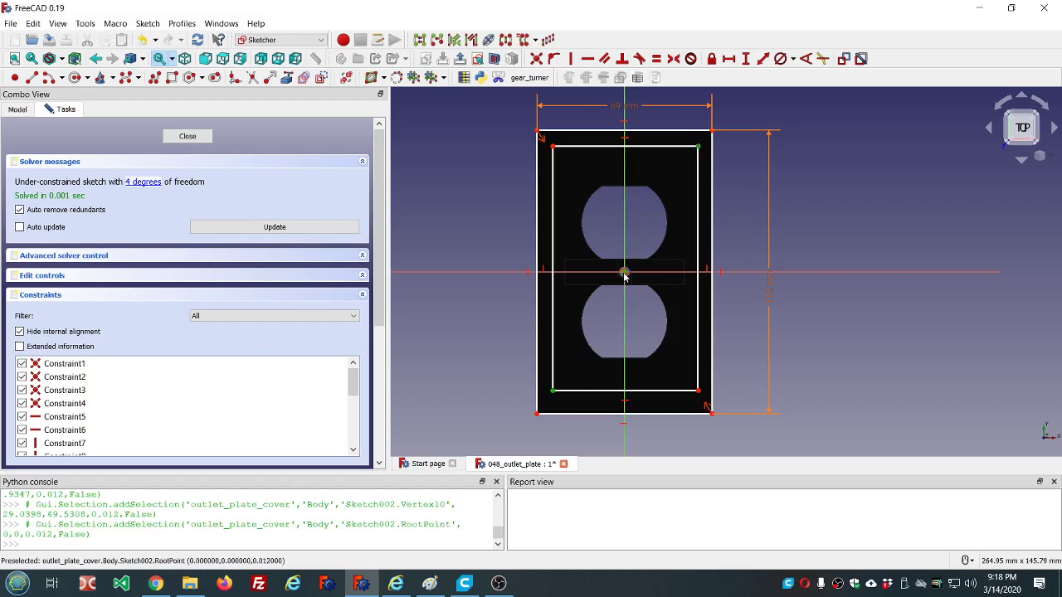
click(673, 58)
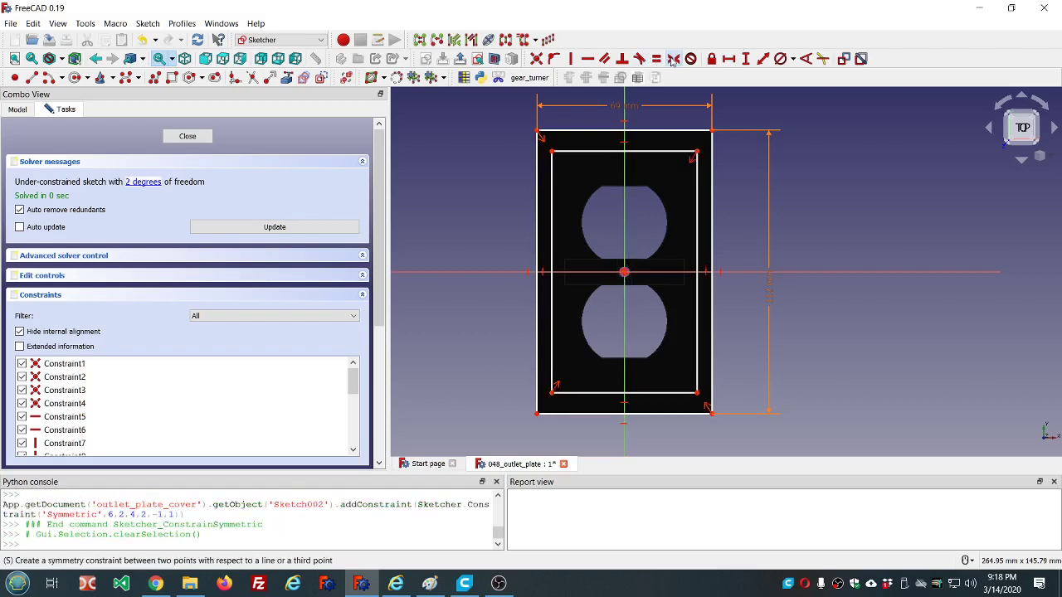
mouse_move(600, 150)
mouse_down()
mouse_move(597, 166)
mouse_move(599, 152)
mouse_up()
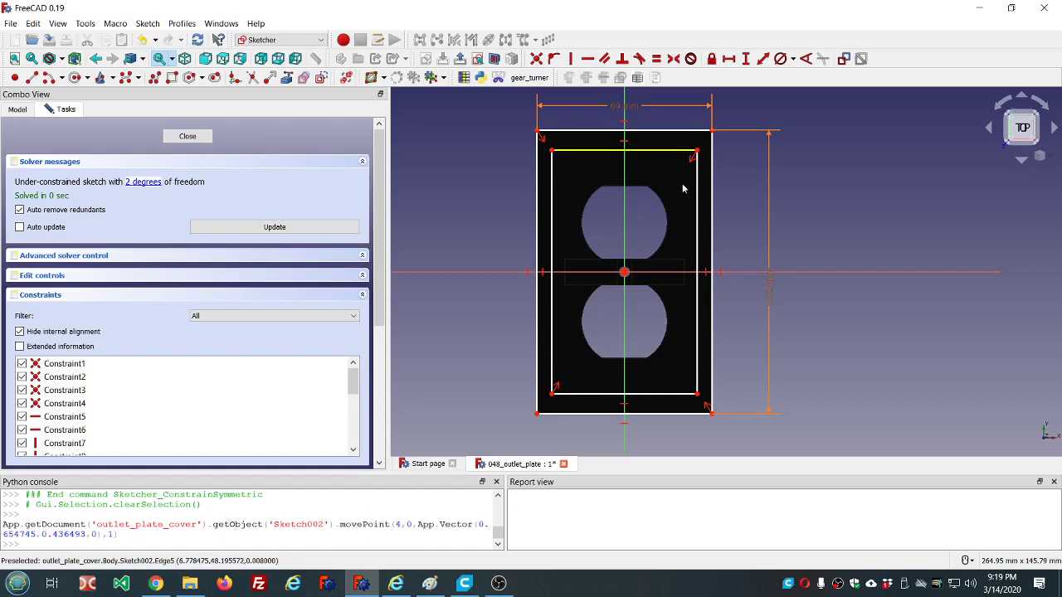
- Constrain the inner rectangle's horizontal width with the expression dd.ddPlate_width-dd.ddPad_length and shift the dimension slightly away from the edge
click(654, 157)
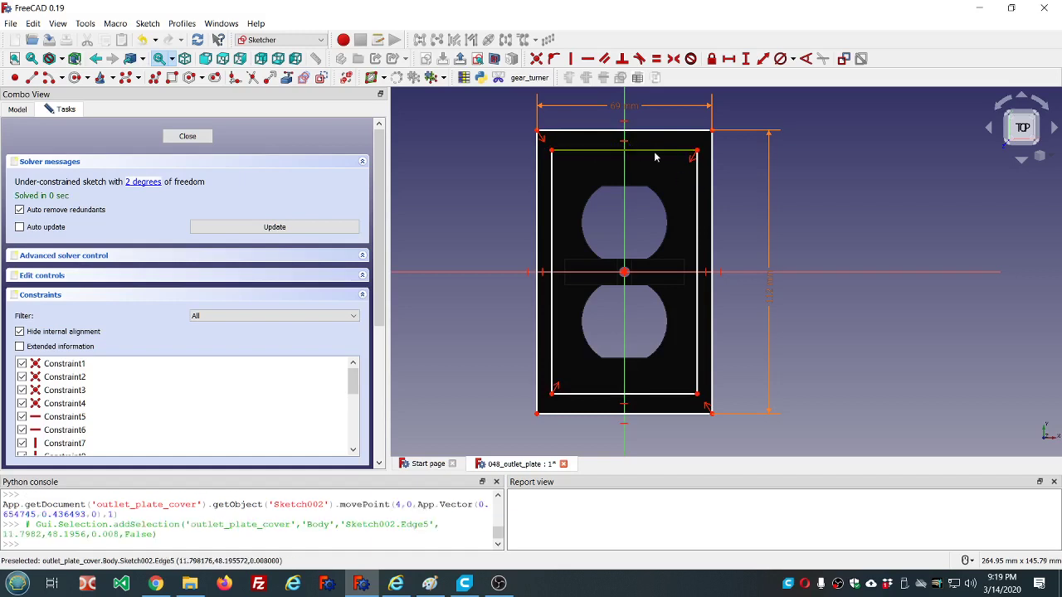
click(728, 58)
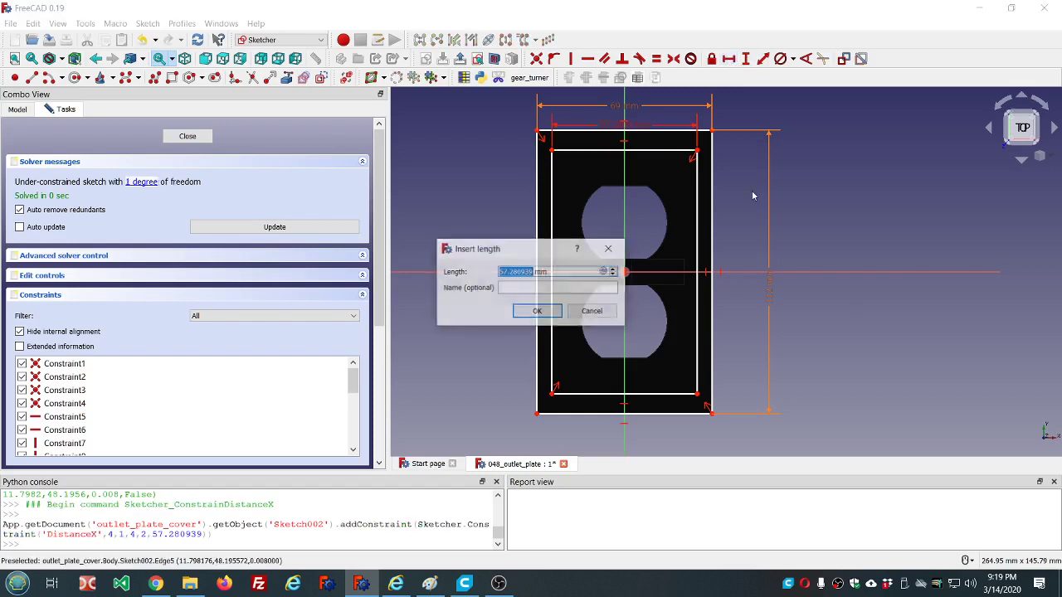
text(=dd.dd)
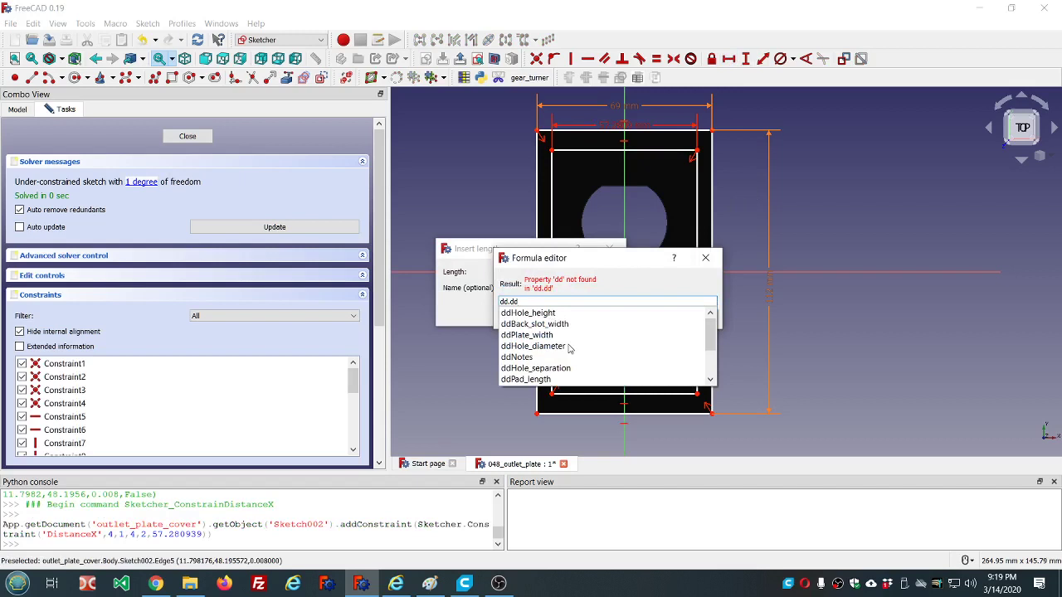
click(546, 337)
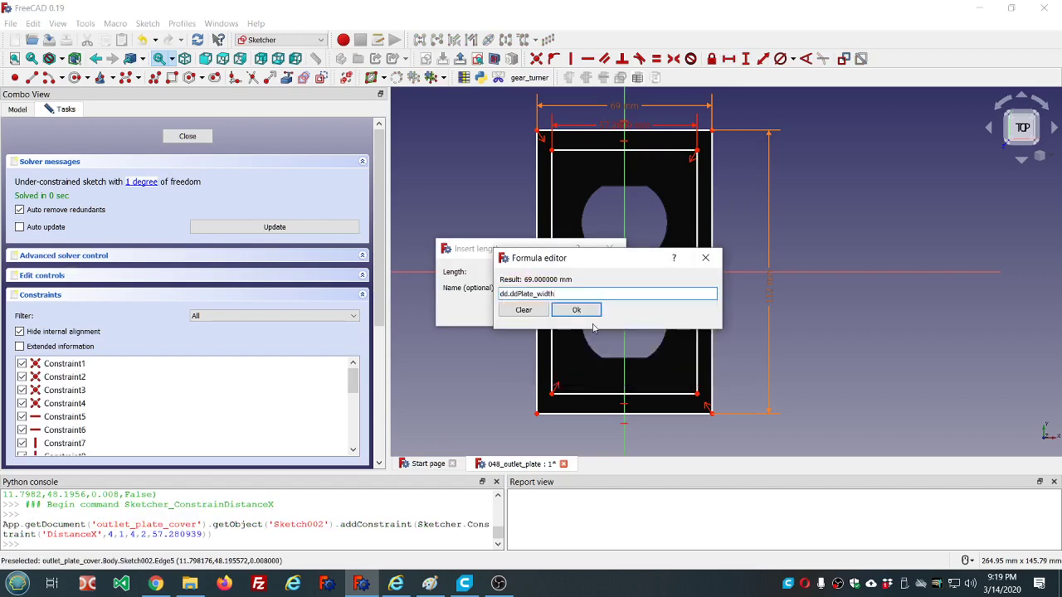
text(-dd.dd)
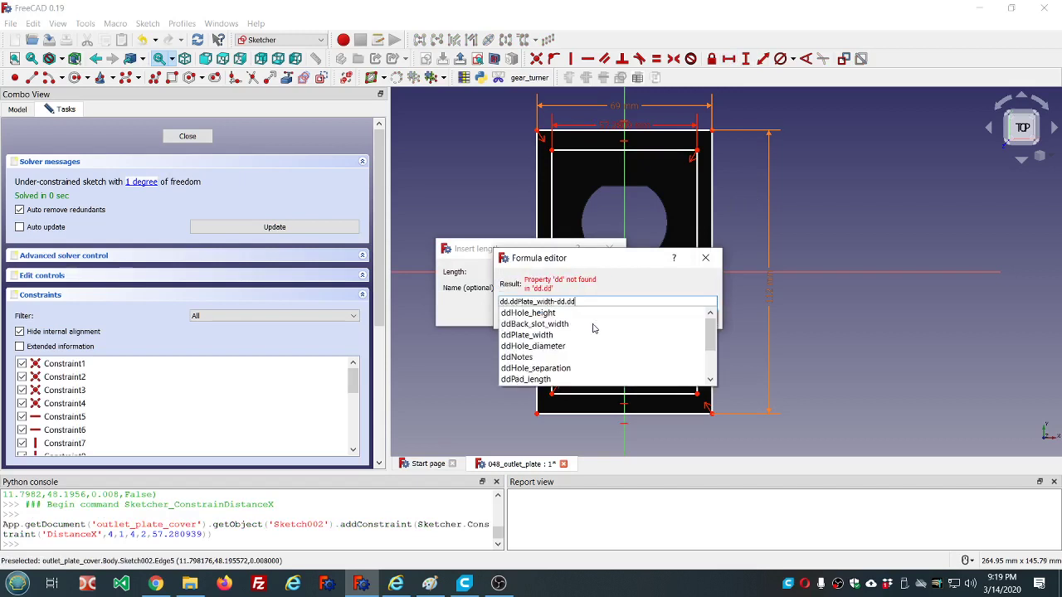
click(539, 380)
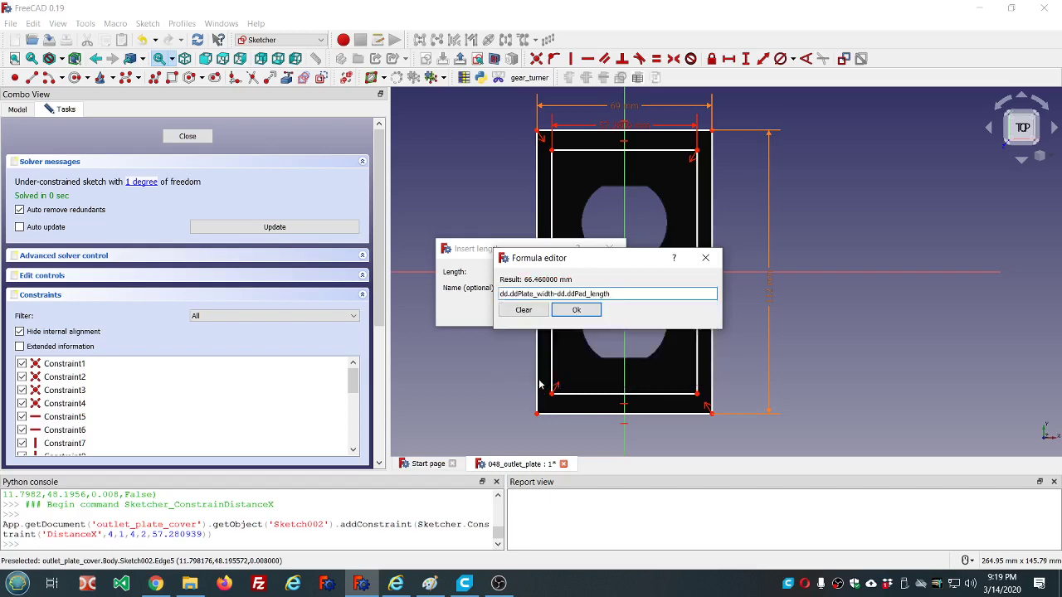
click(578, 310)
click(540, 312)
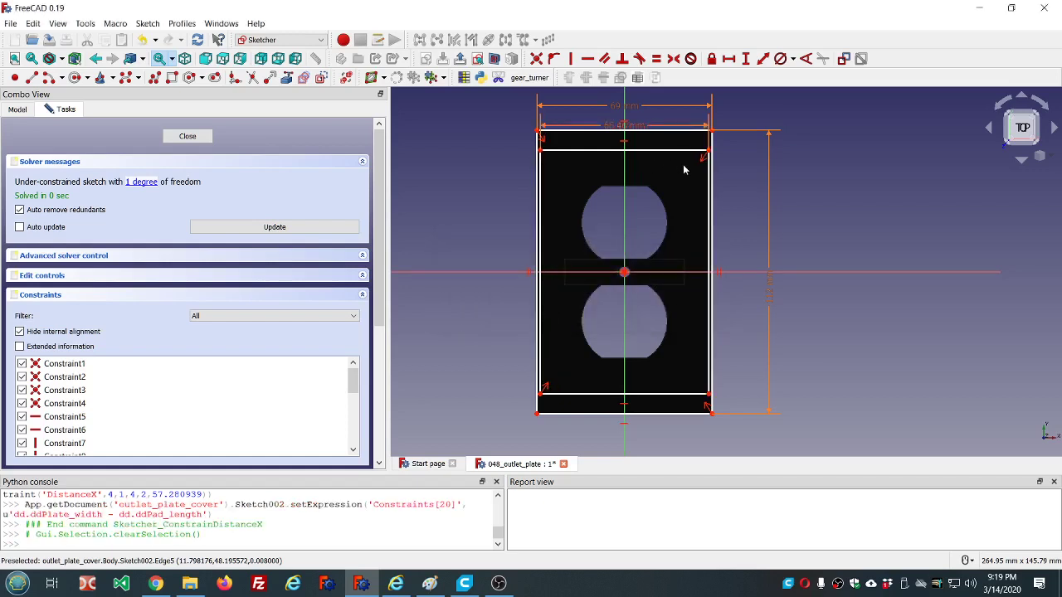
drag(643, 126, 640, 119)
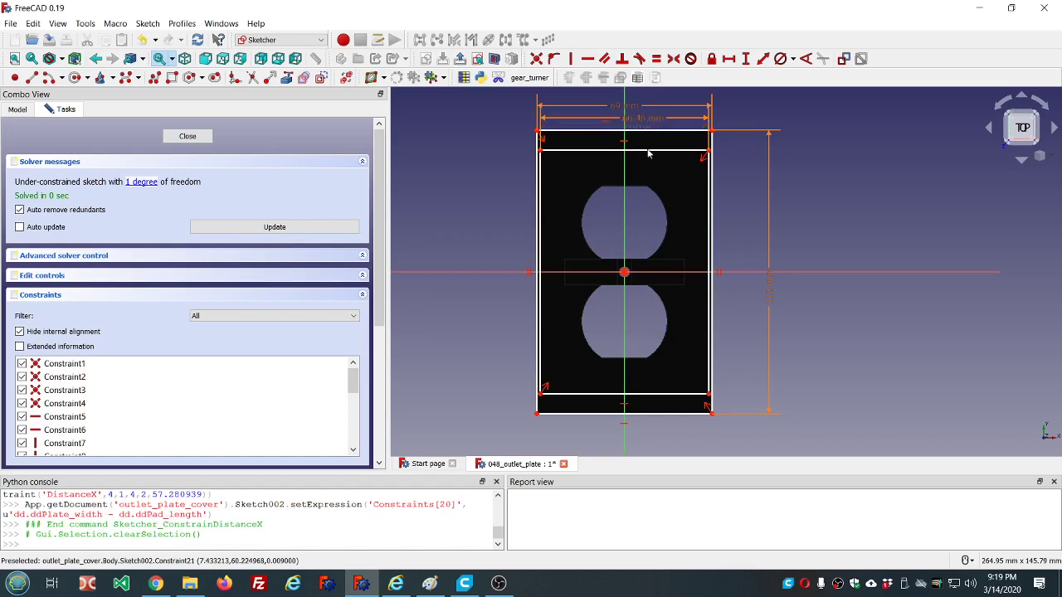
- Constrain the inner rectangle's vertical height with the expression dd.ddPlate_height-dd.ddPad_length
click(709, 277)
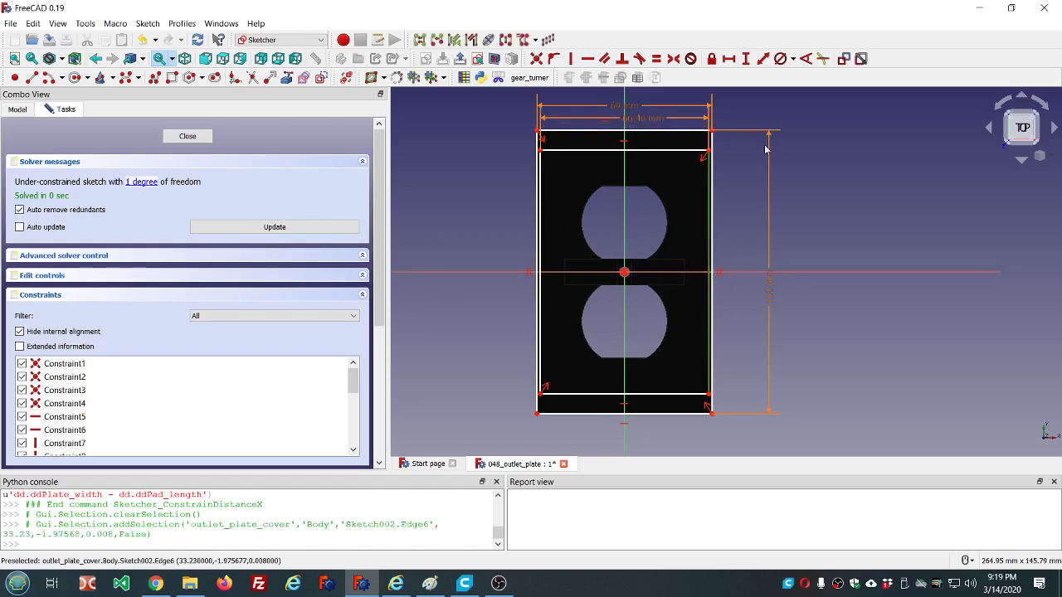
click(746, 58)
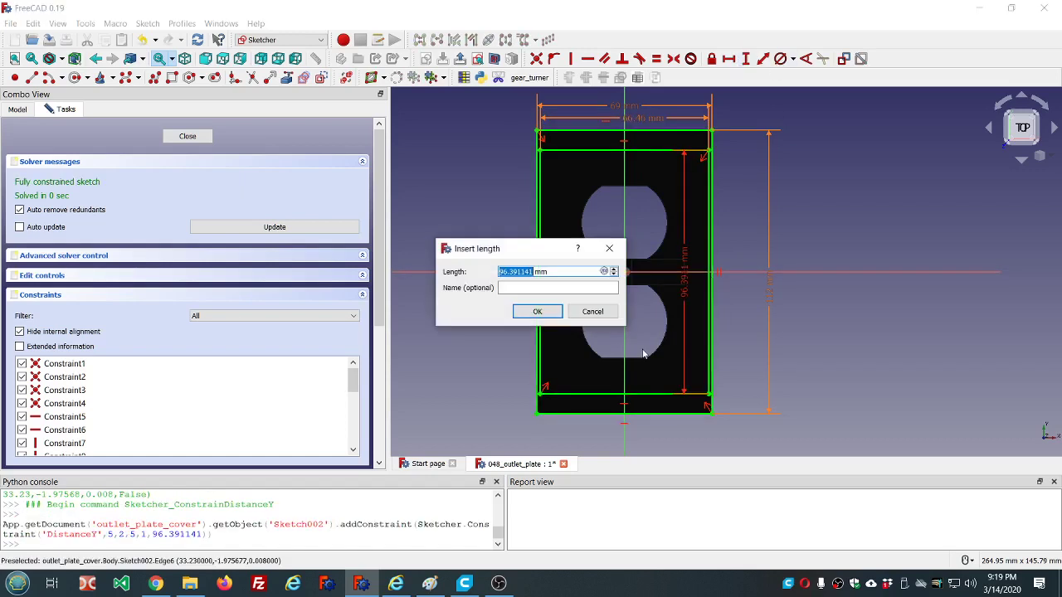
key(equal)
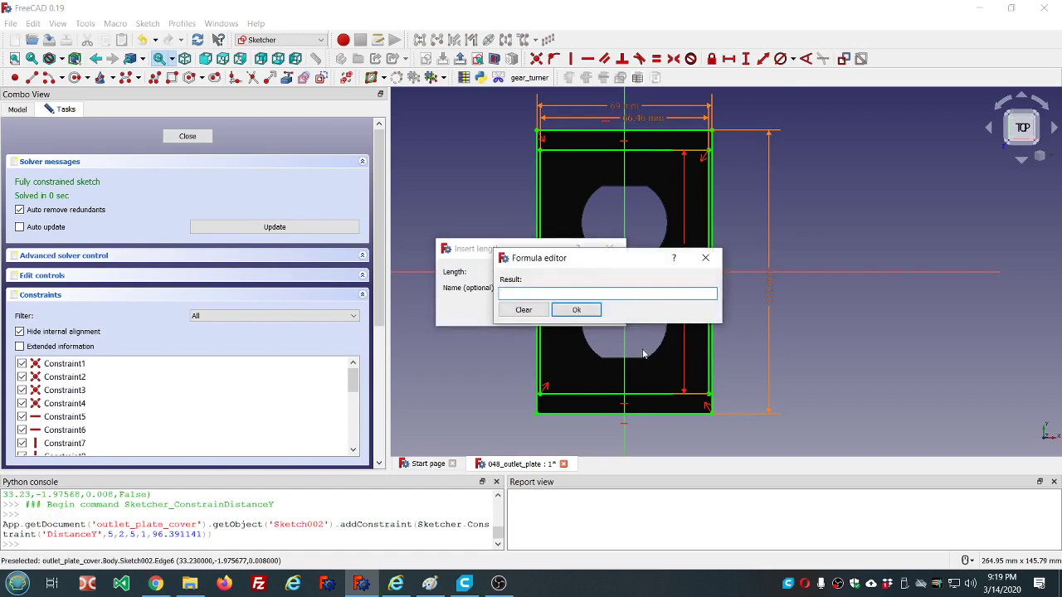
text(dd.dd)
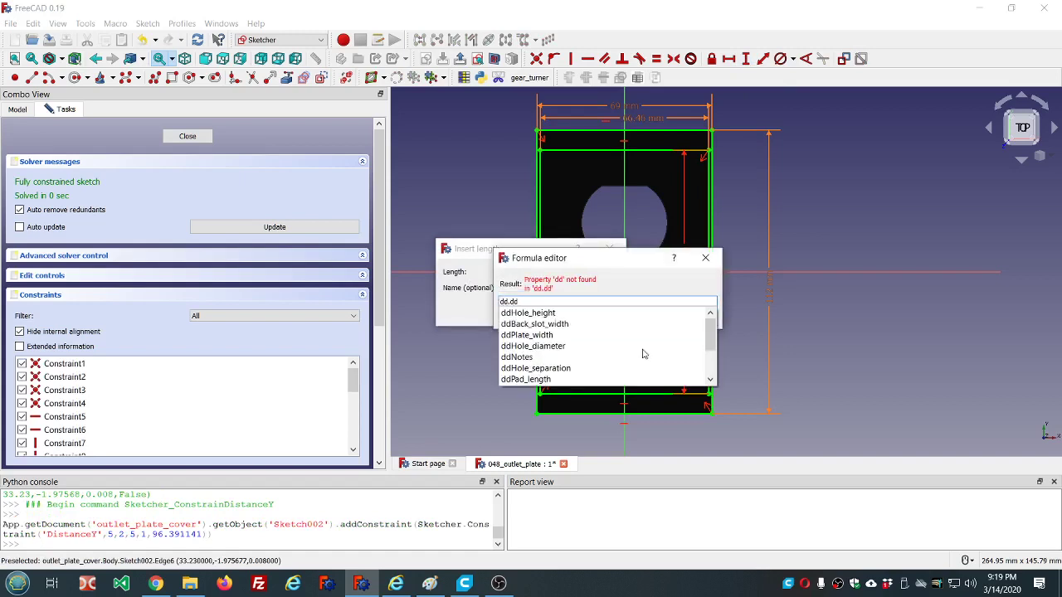
key(Down)
key(Down)
key(Down)
key(Down)
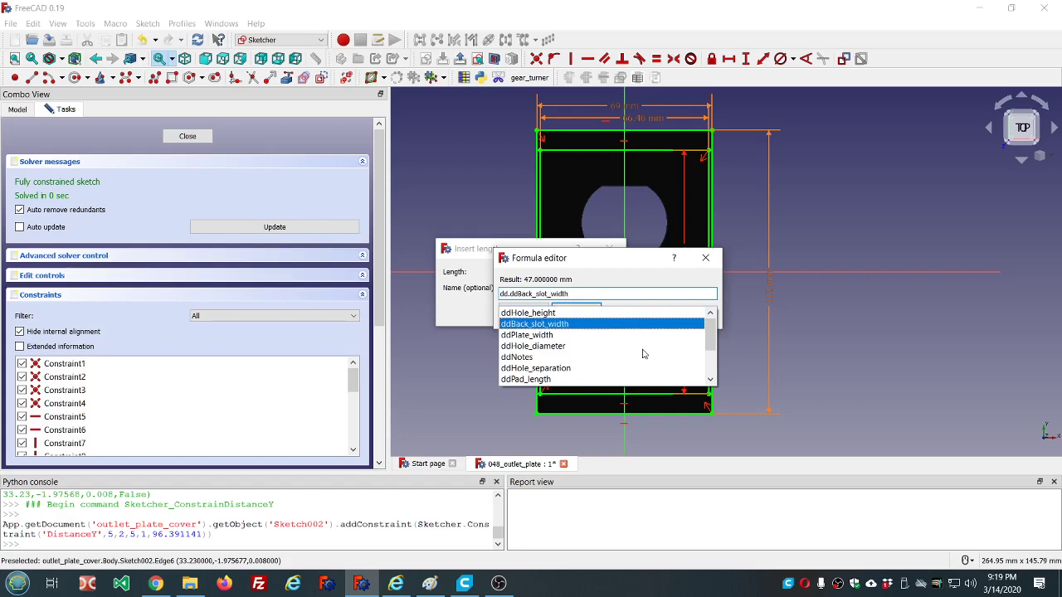
key(Down)
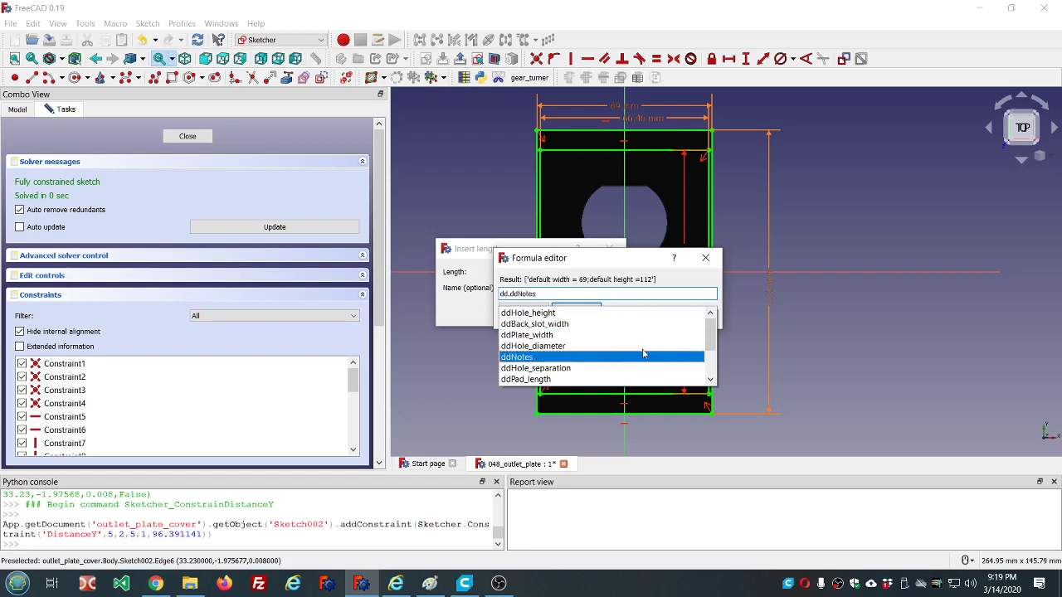
key(Down)
key(Down)
key(Down)
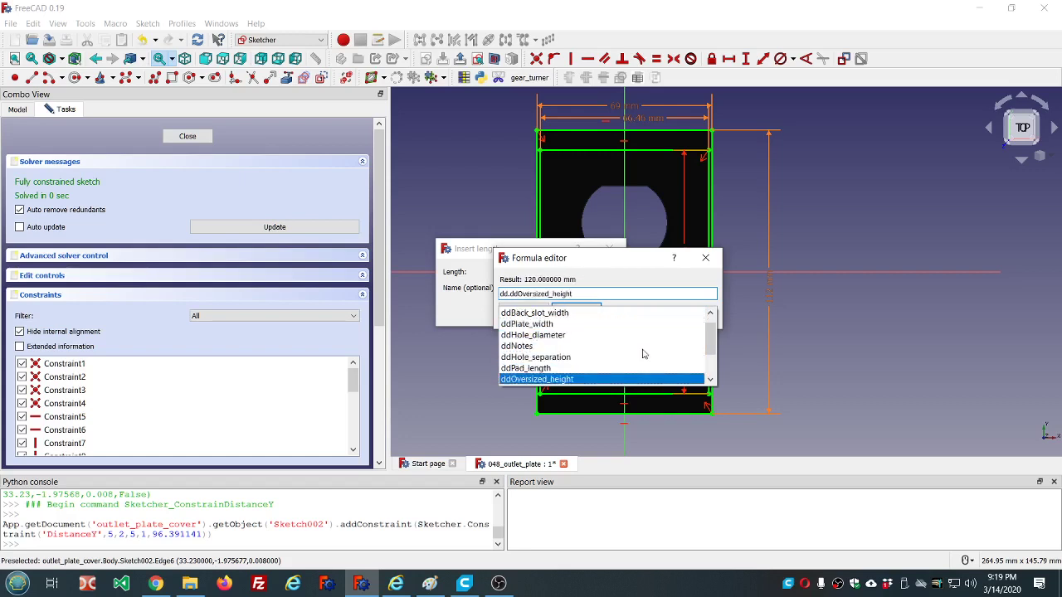
key(Down)
key(Down)
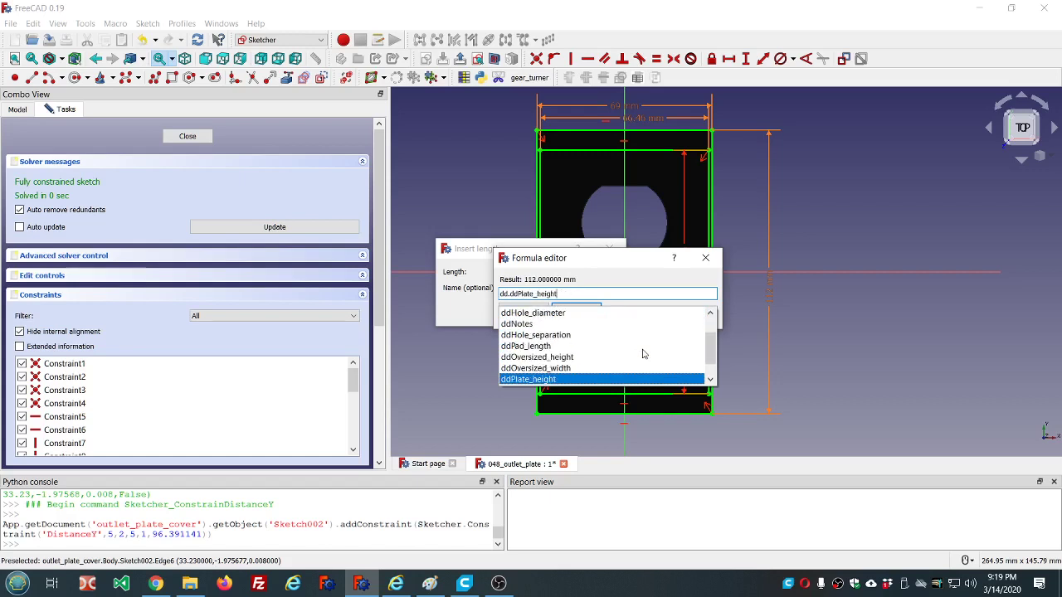
text(-dd.dd)
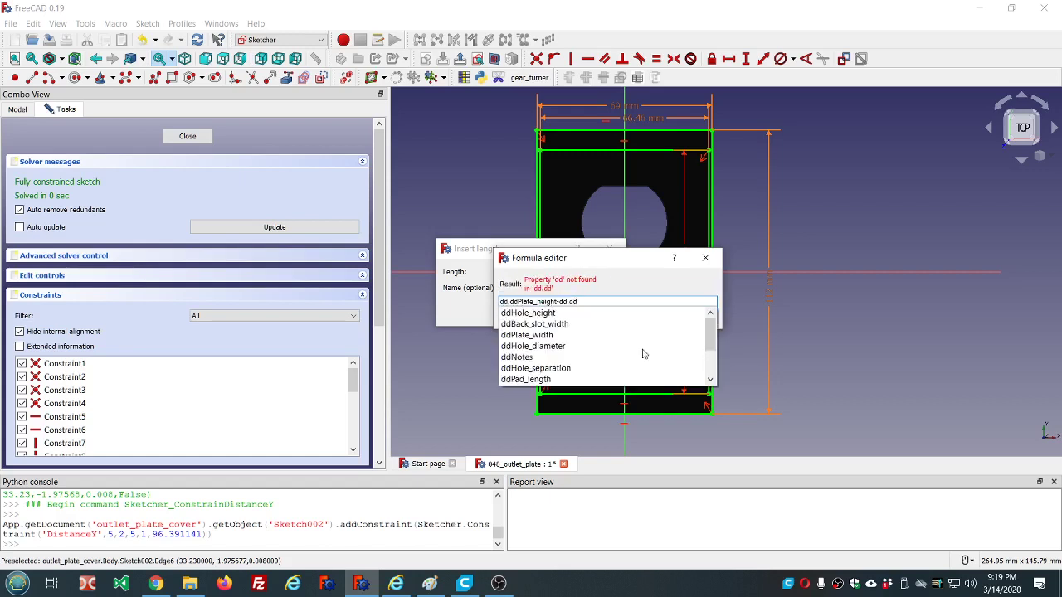
key(Down)
key(Down)
key(Down)
key(Down)
key(Down)
key(Down)
key(Down)
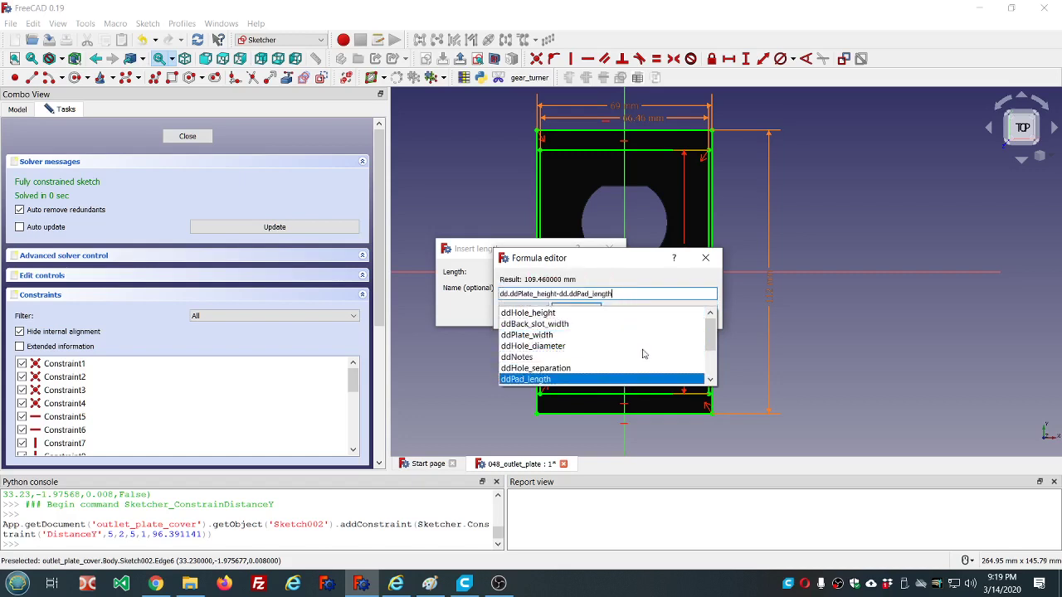
key(Return)
key(Return)
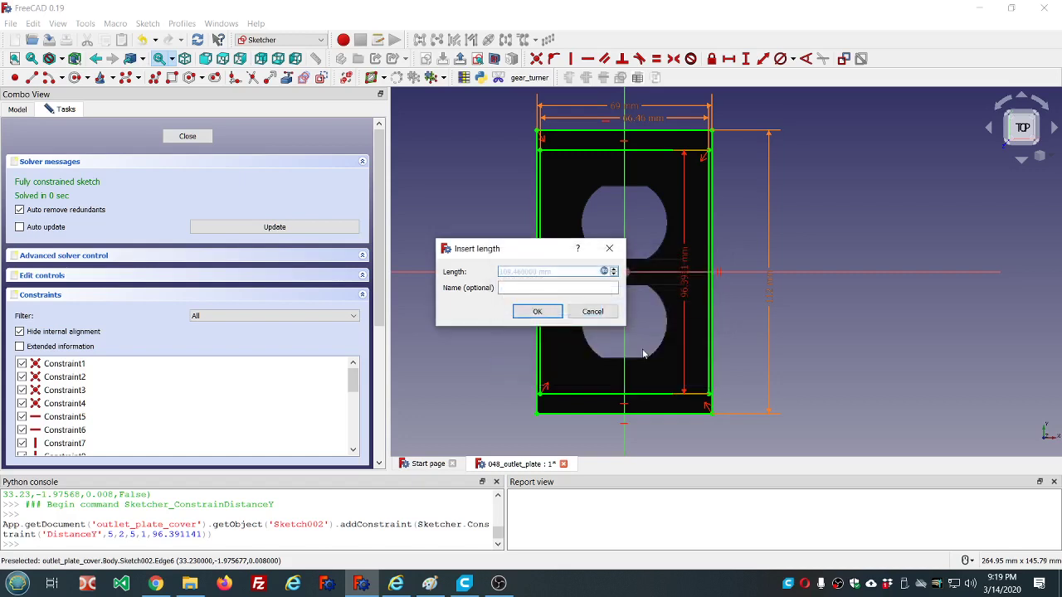
click(539, 312)
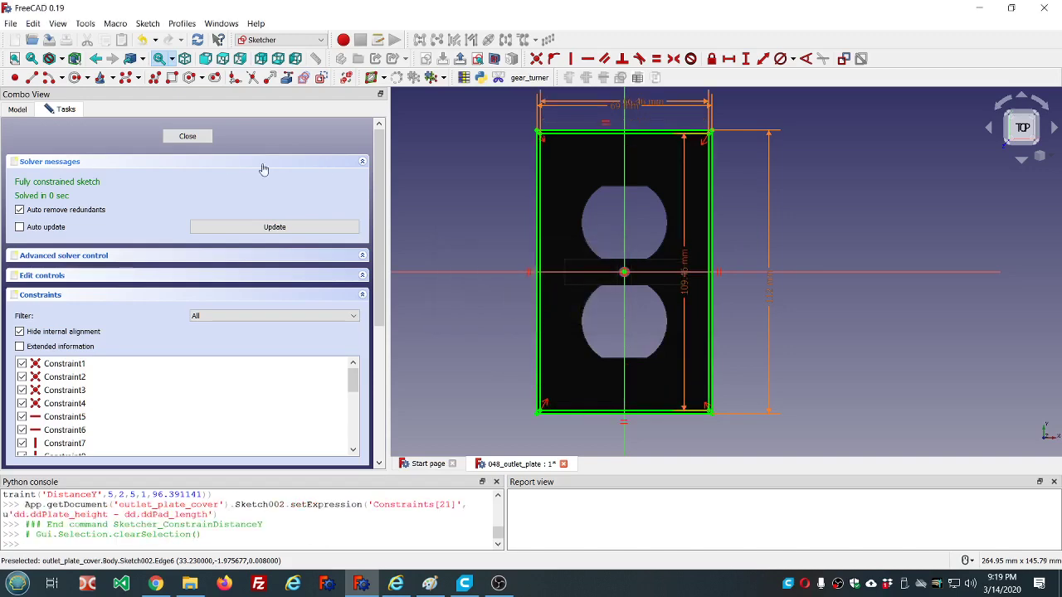
- Close the nested-rectangle sketch and pad it in the reversed direction with the length expression dd.ddPad_length*2
click(188, 136)
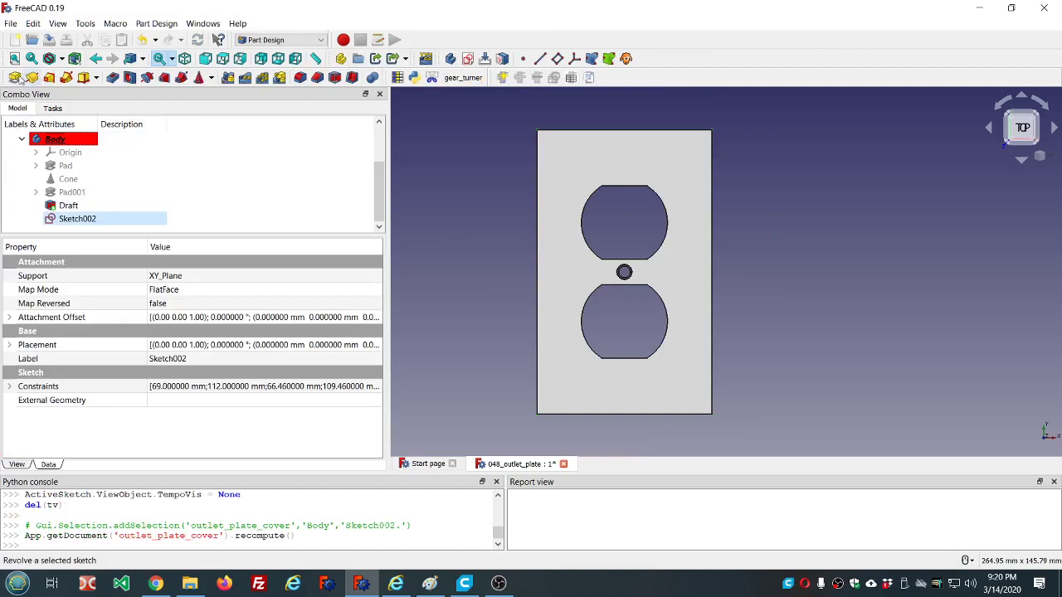
click(15, 77)
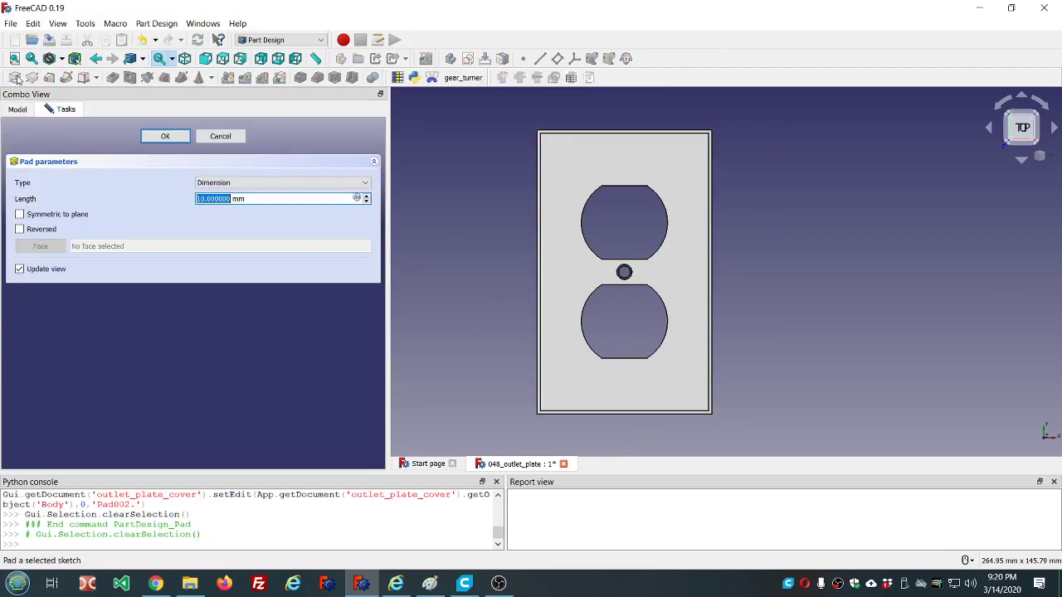
click(20, 232)
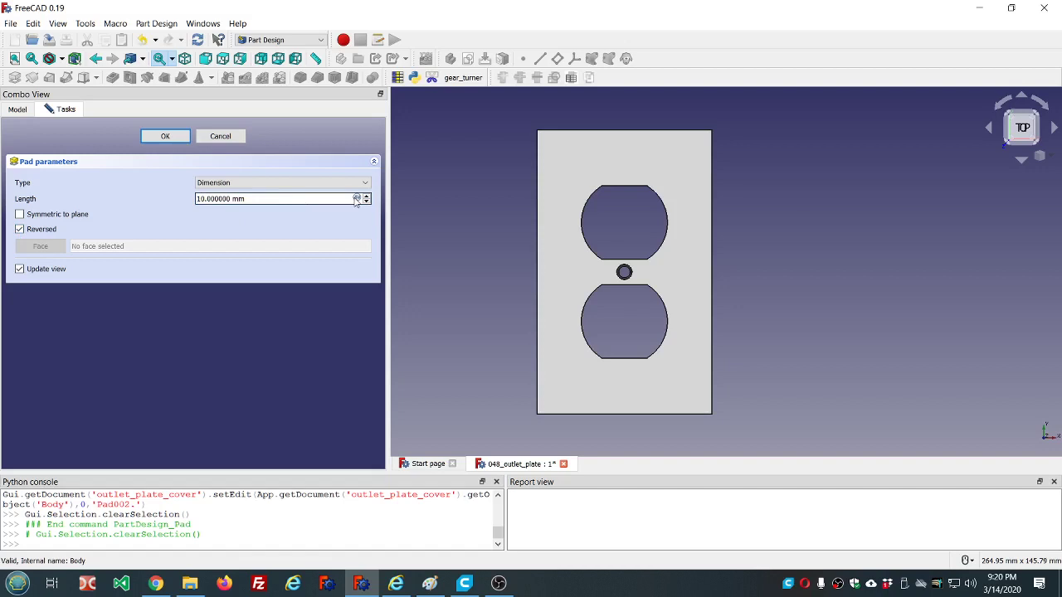
click(356, 200)
text(dd.dd)
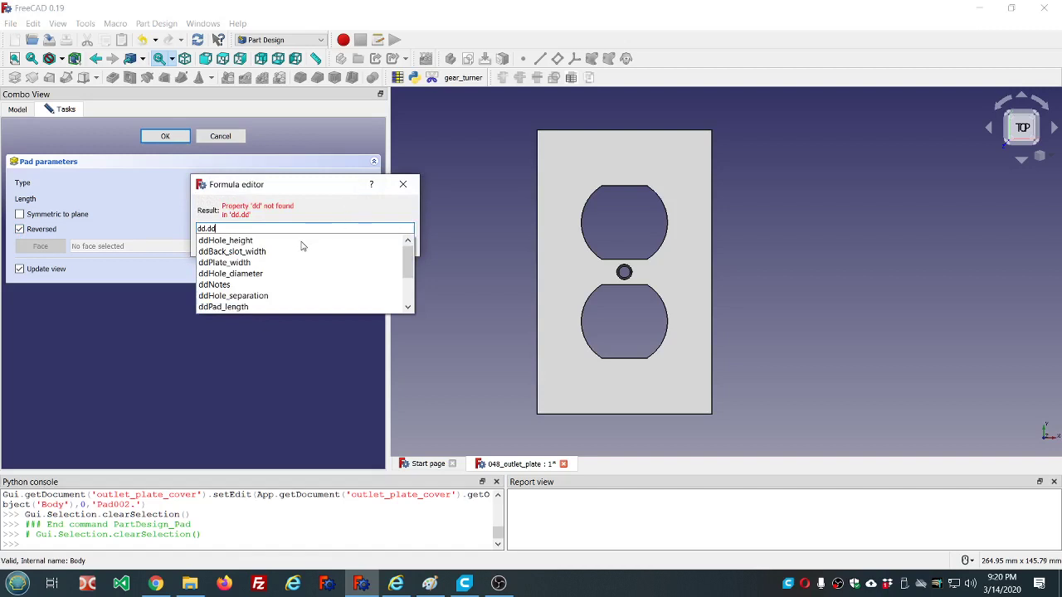
scroll(303, 246, down, 2)
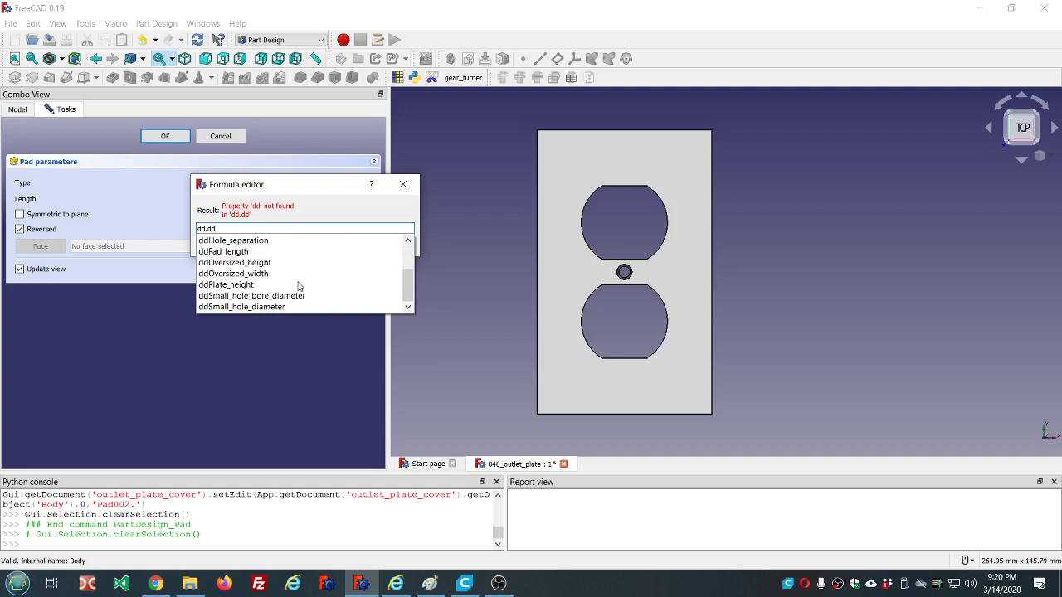
click(246, 252)
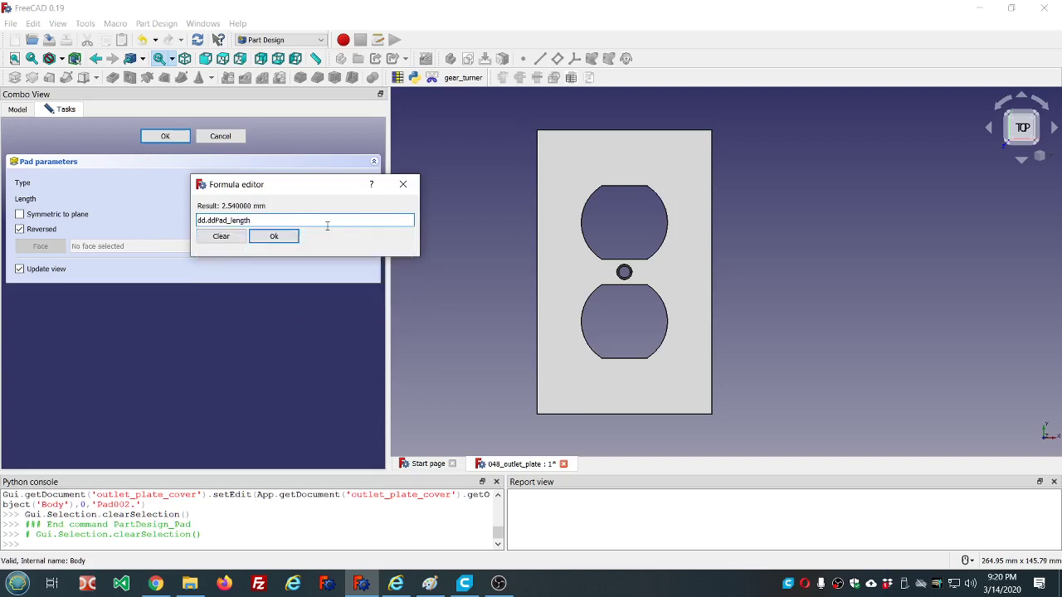
text(*2)
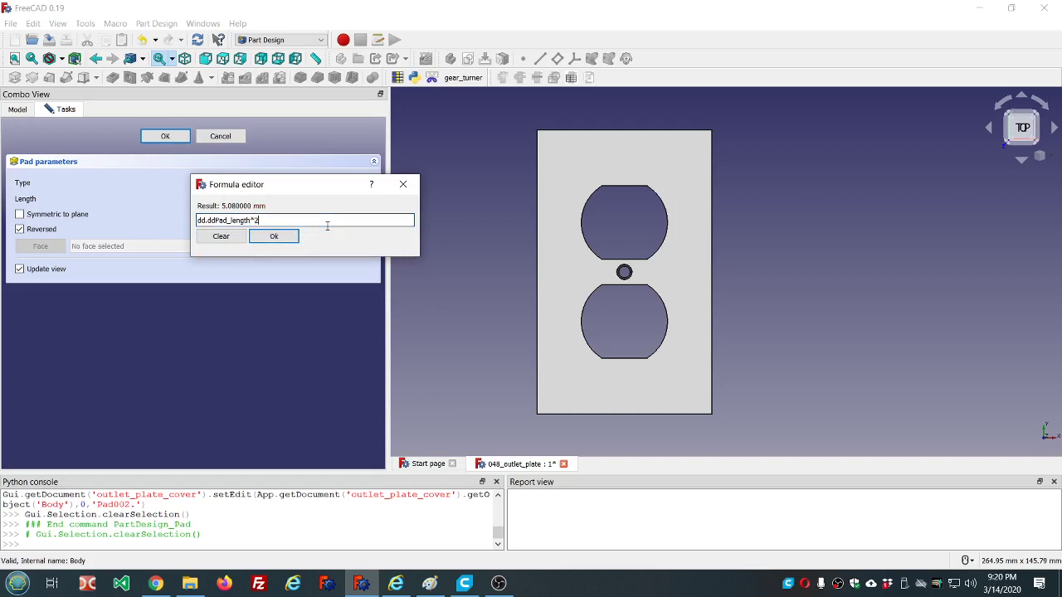
click(276, 238)
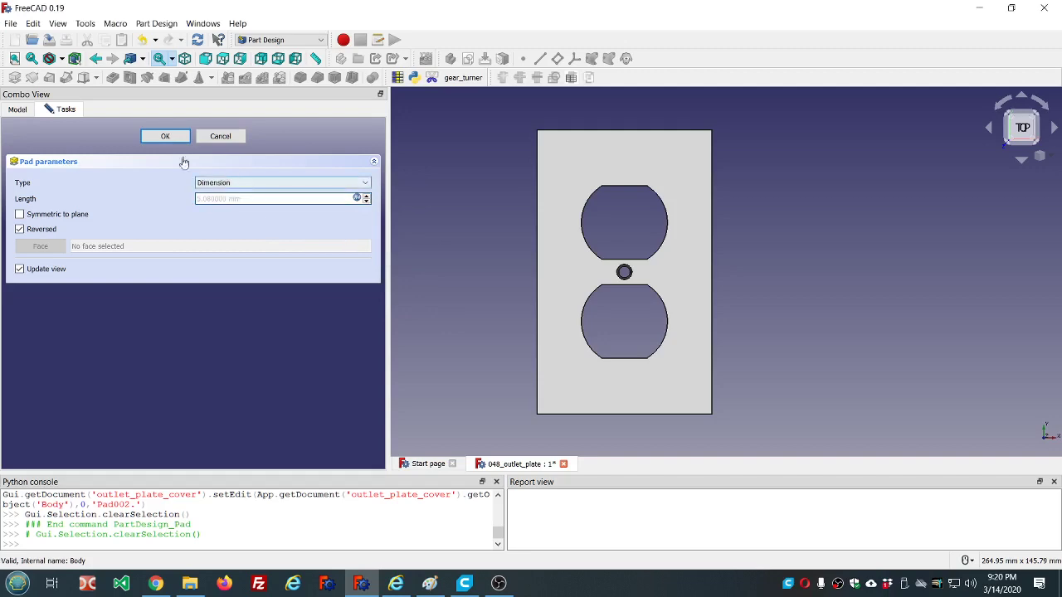
click(165, 136)
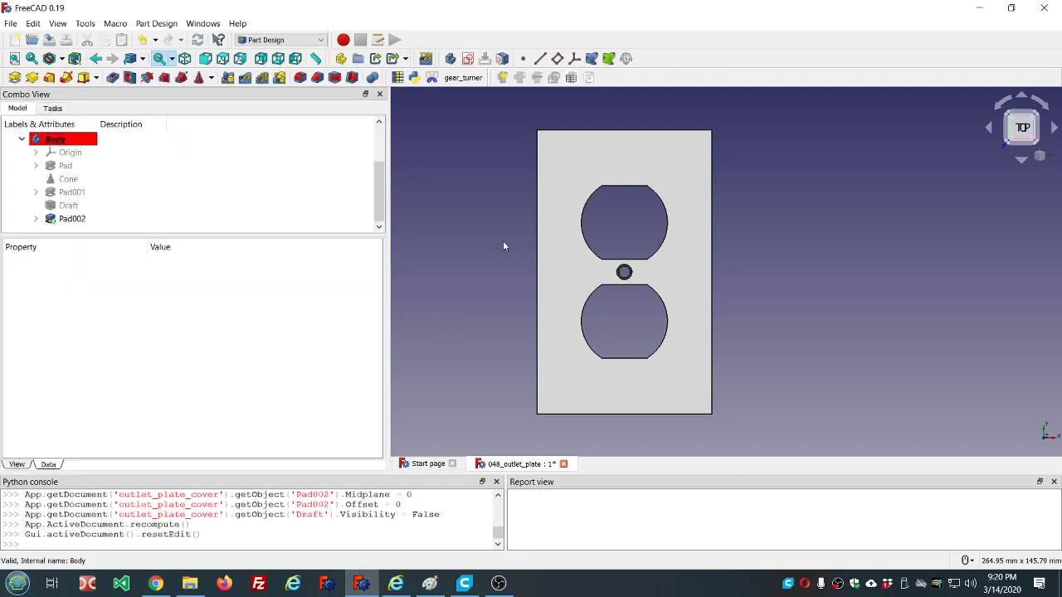
- Examine the newly padded rim around the back of the plate from several angles
middle_drag(503, 246, 767, 214)
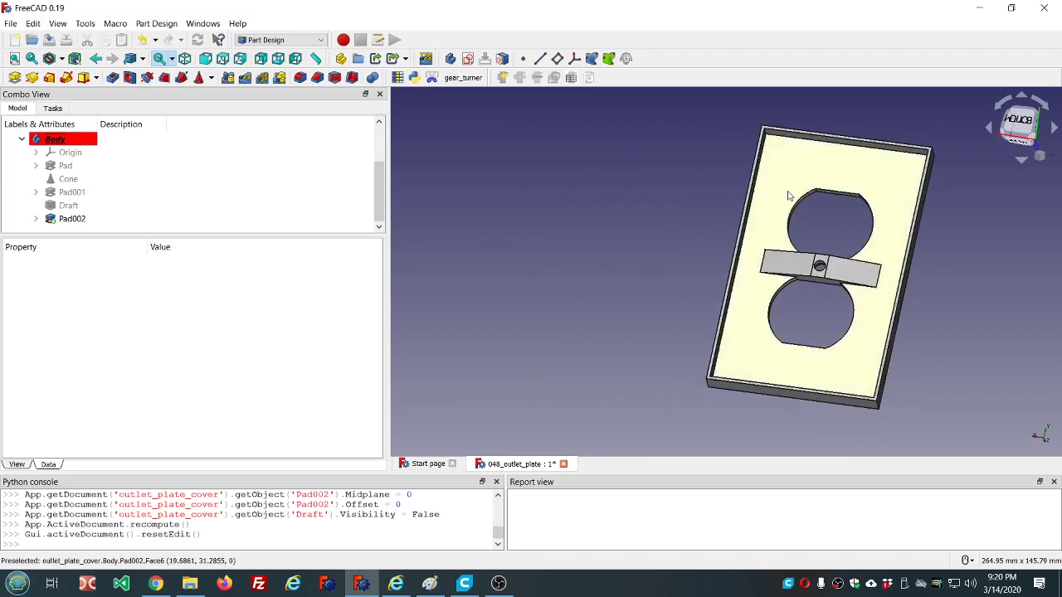
scroll(788, 196, up, 5)
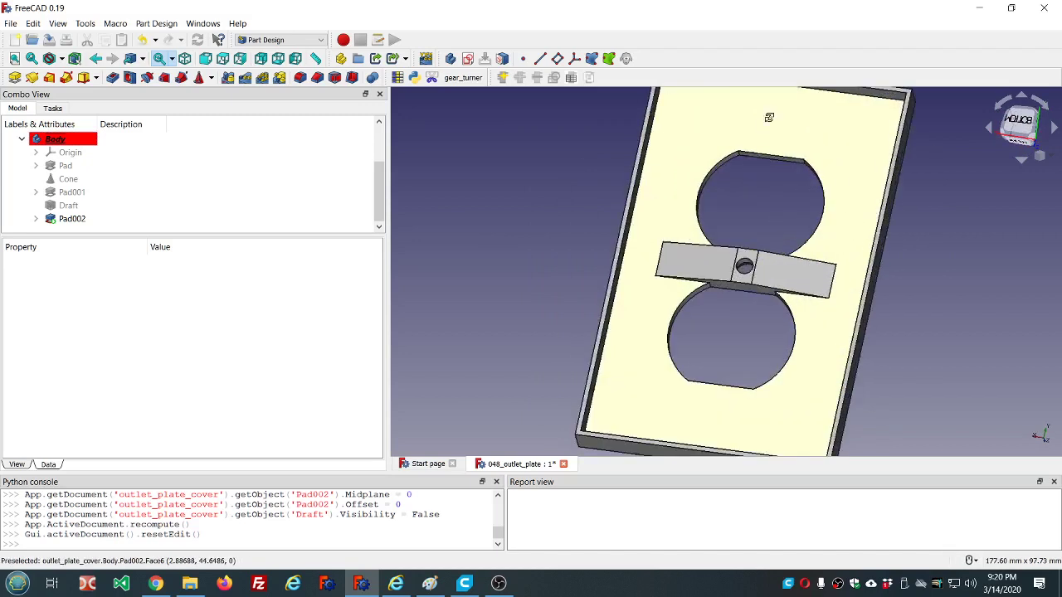
middle_drag(769, 117, 716, 136)
scroll(722, 139, down, 5)
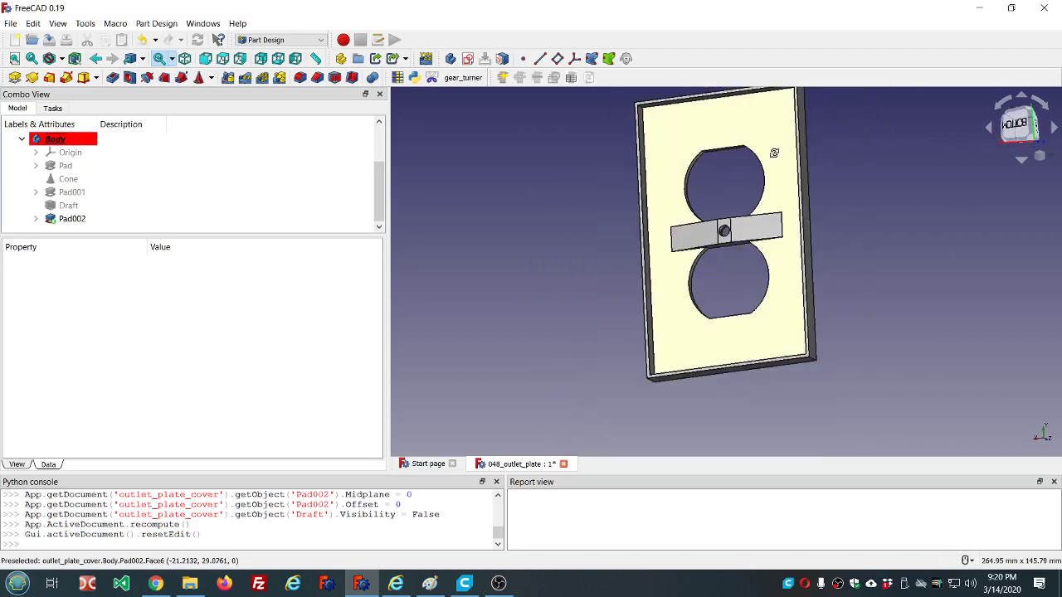
middle_drag(774, 152, 801, 153)
scroll(802, 153, up, 2)
scroll(671, 223, down, 2)
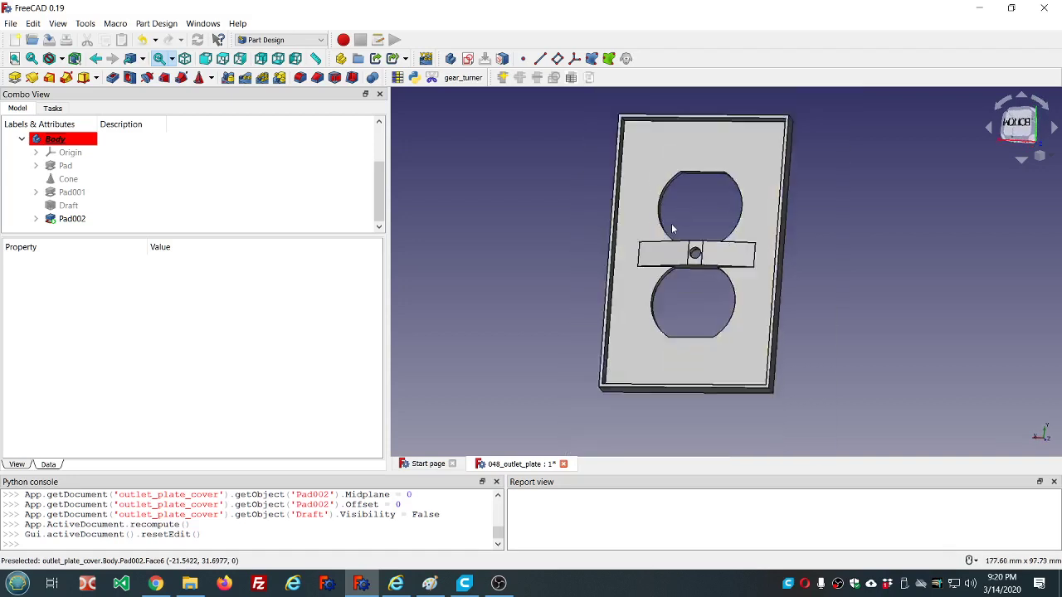
scroll(671, 223, down, 3)
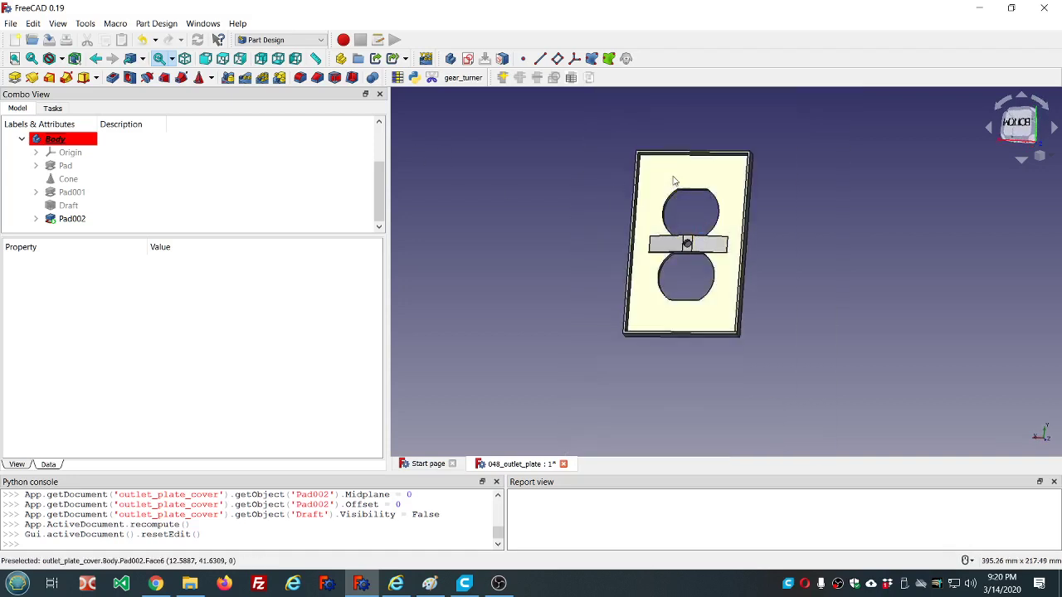
- Start a Draft on the four inner side faces of the rim at the back of the plate
scroll(635, 190, up, 3)
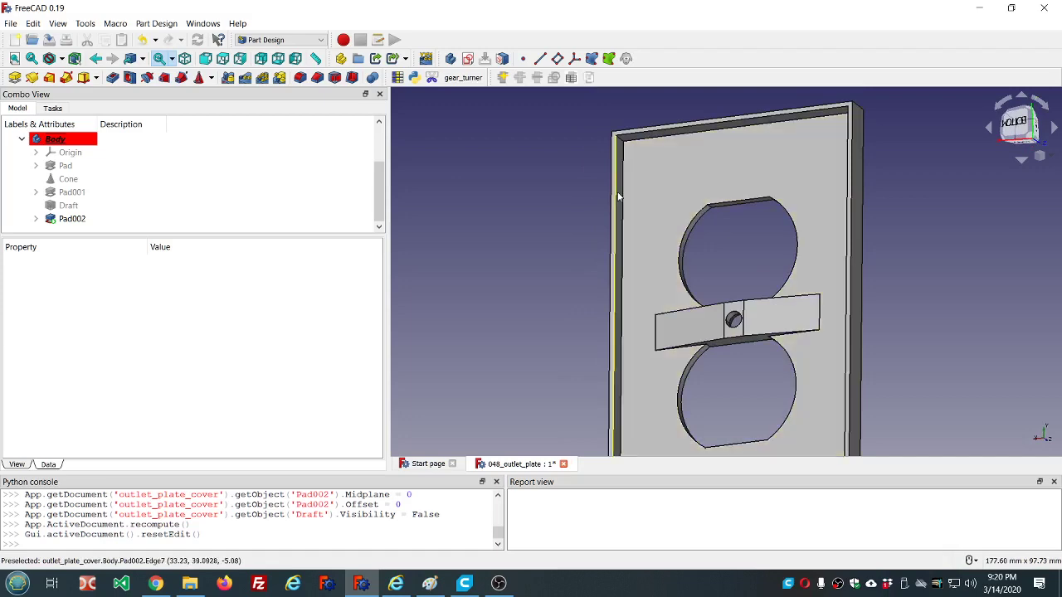
click(619, 189)
ctrl+click(676, 135)
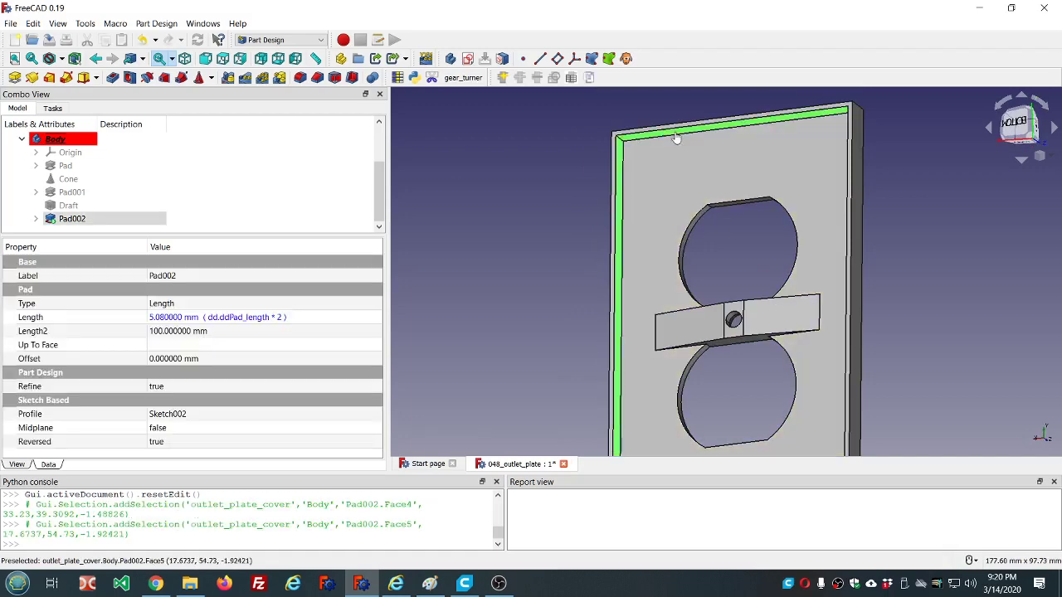
middle_drag(730, 158, 872, 333)
ctrl+click(872, 333)
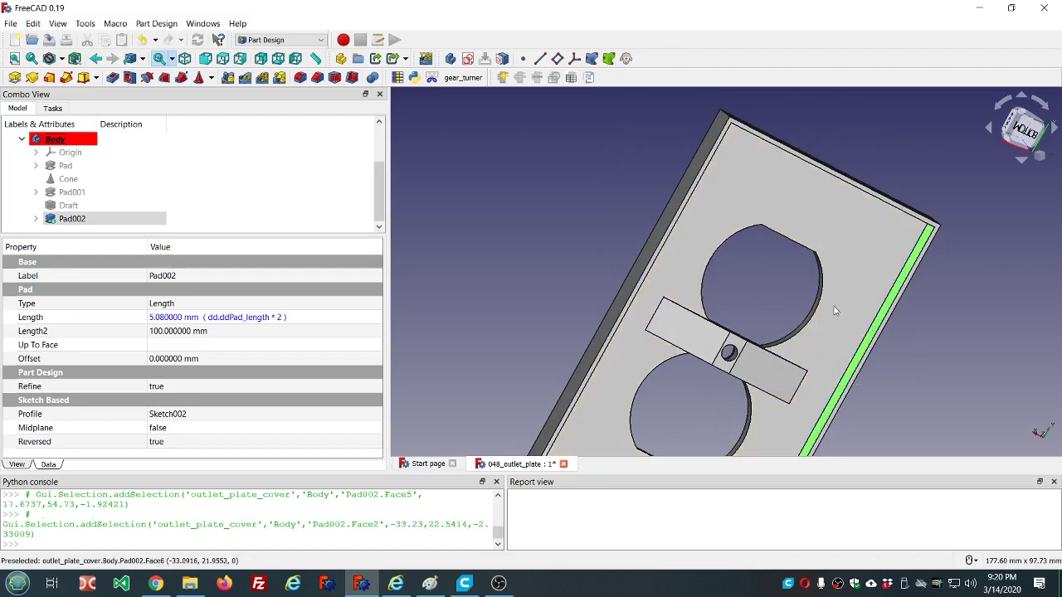
scroll(829, 323, down, 5)
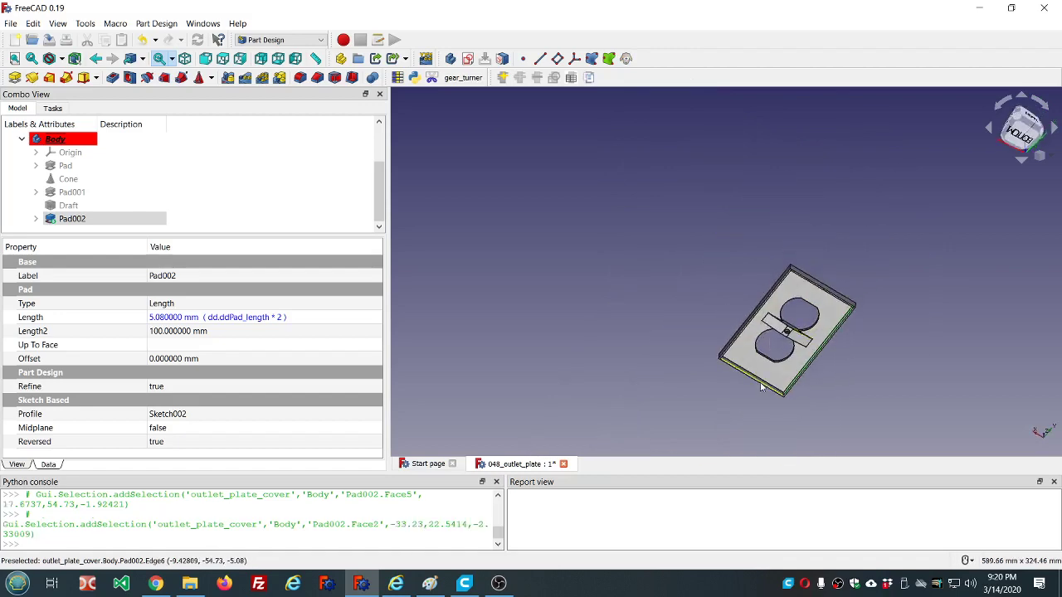
scroll(750, 366, up, 8)
ctrl+click(751, 366)
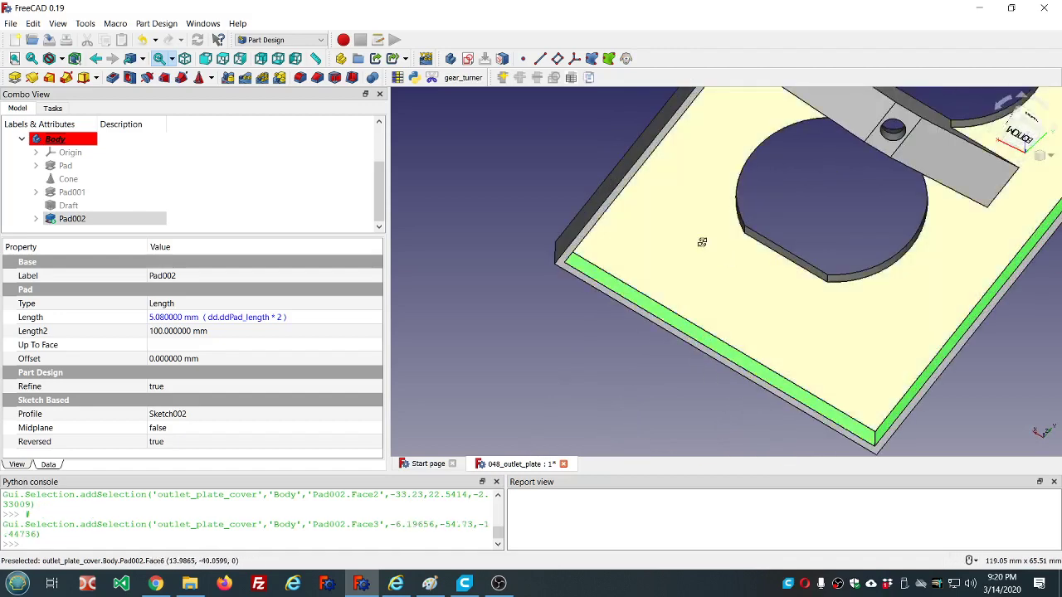
scroll(703, 245, down, 5)
scroll(786, 213, up, 4)
middle_drag(785, 213, 755, 140)
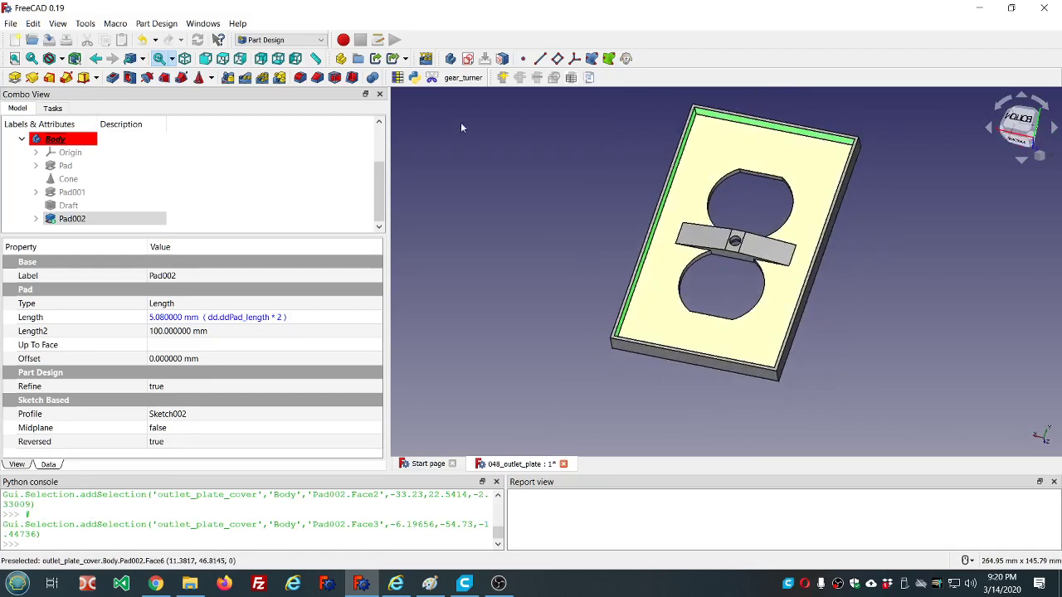
click(337, 78)
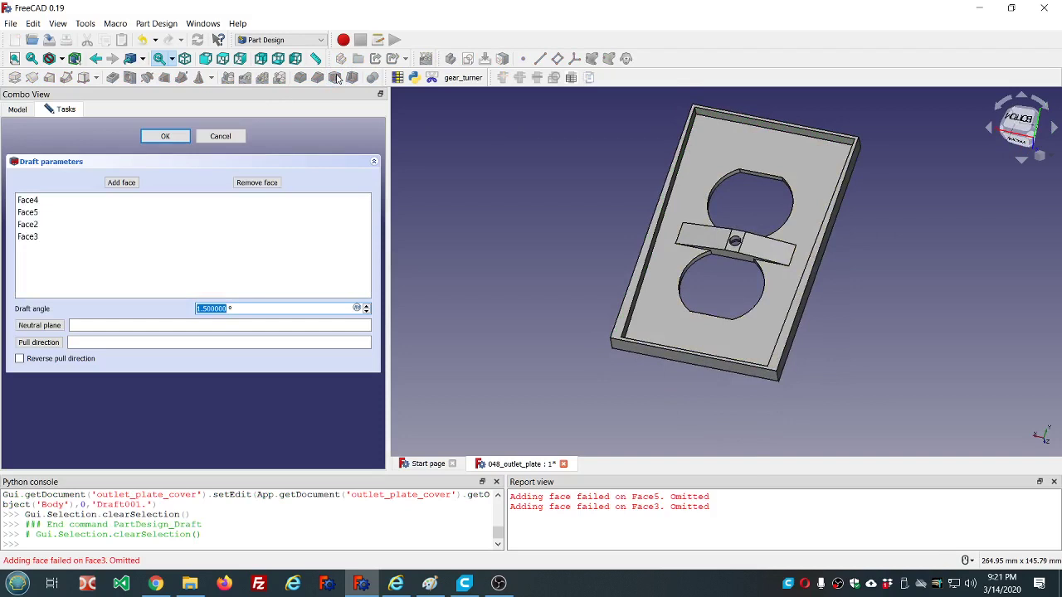
- Apply the 1.5° draft with the rim's end face as neutral plane and the rim's short inner edge as pull direction
scroll(594, 177, down, 2)
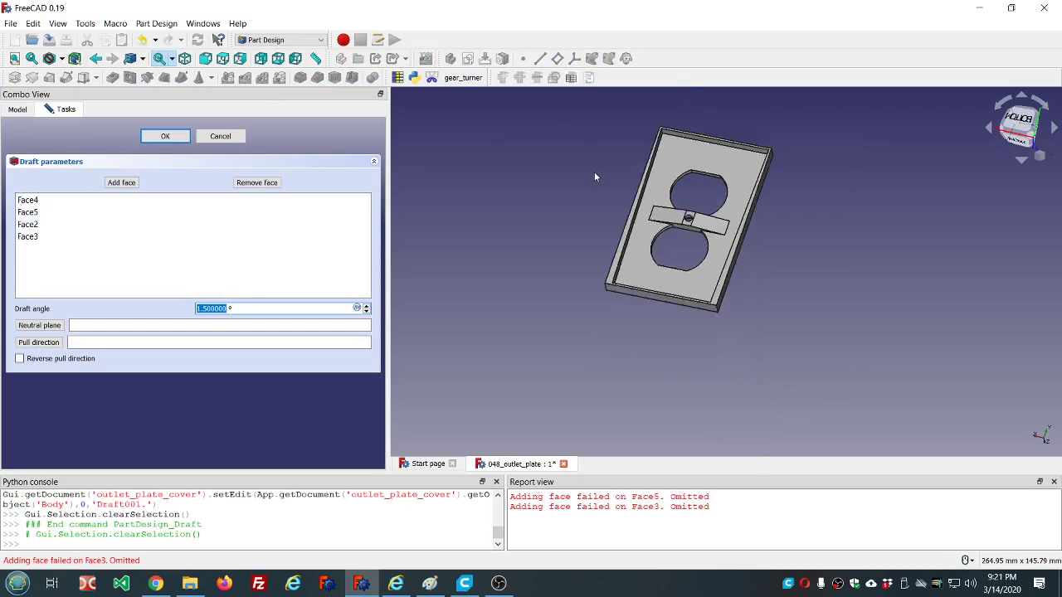
middle_drag(796, 191, 803, 172)
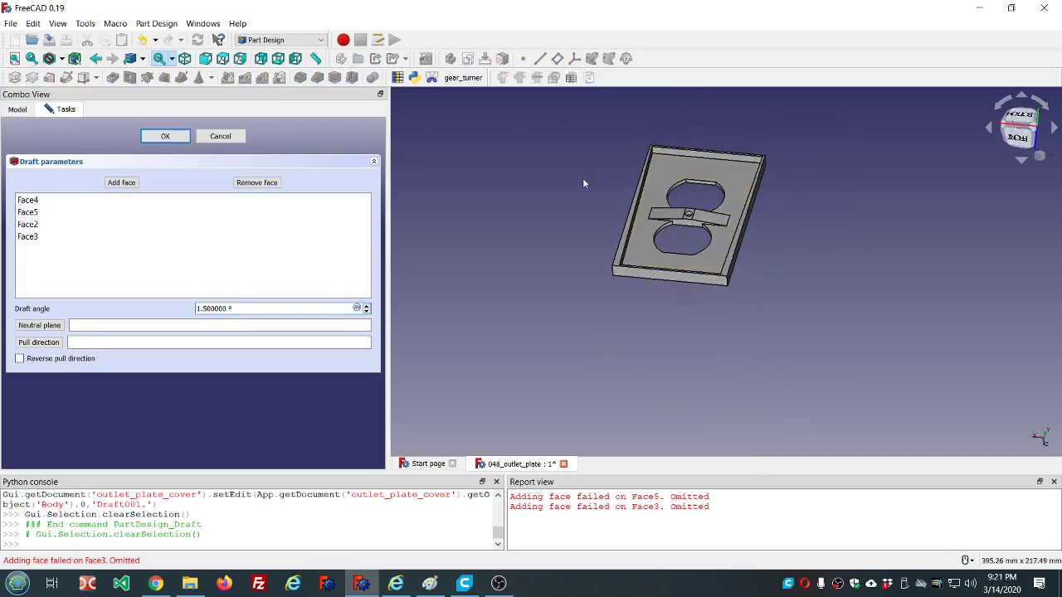
middle_drag(582, 177, 589, 204)
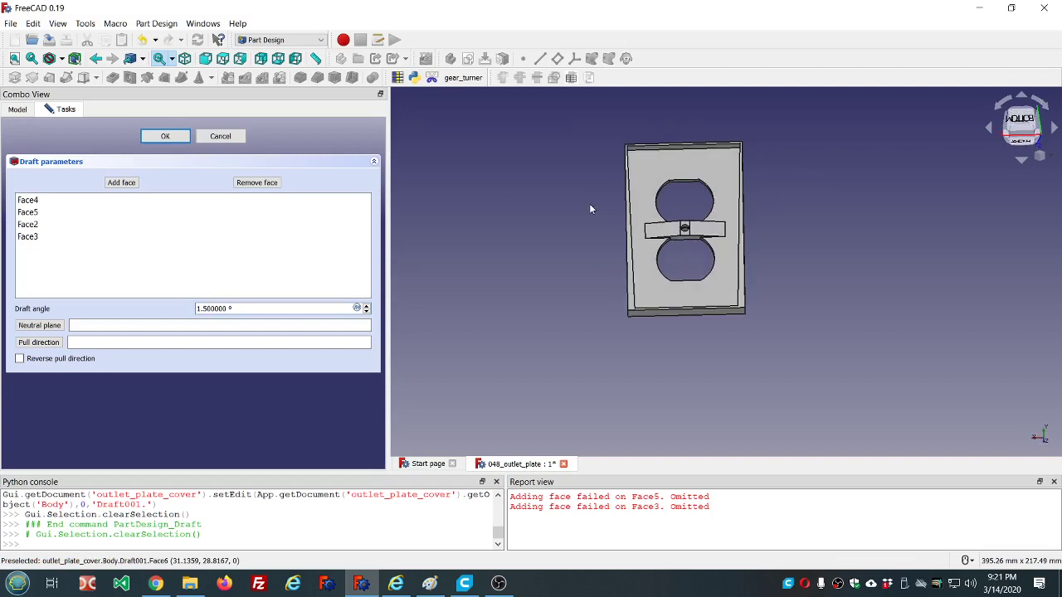
click(42, 326)
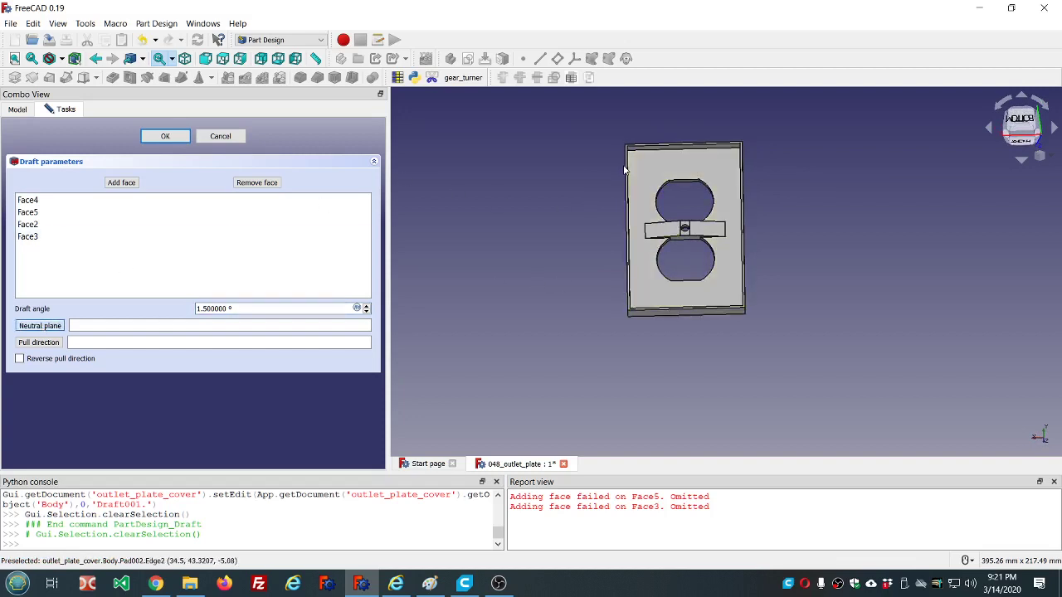
scroll(628, 171, up, 4)
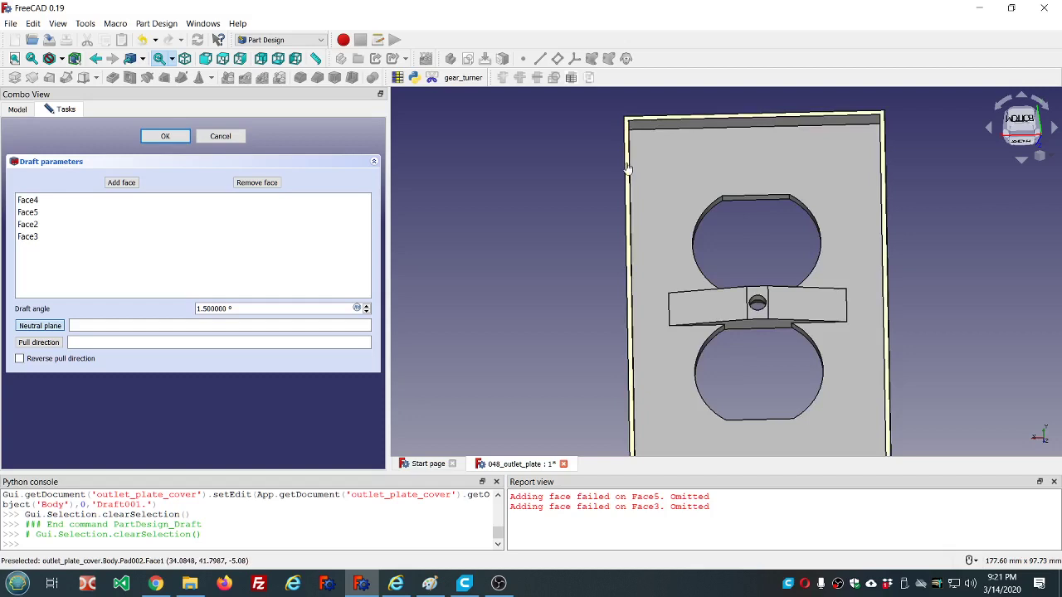
click(628, 169)
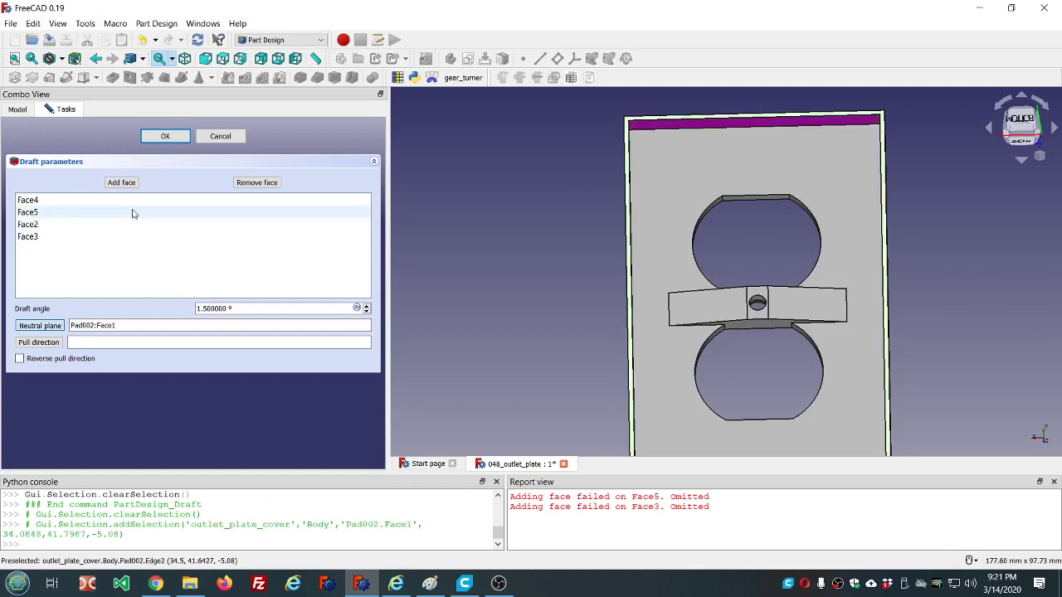
click(41, 343)
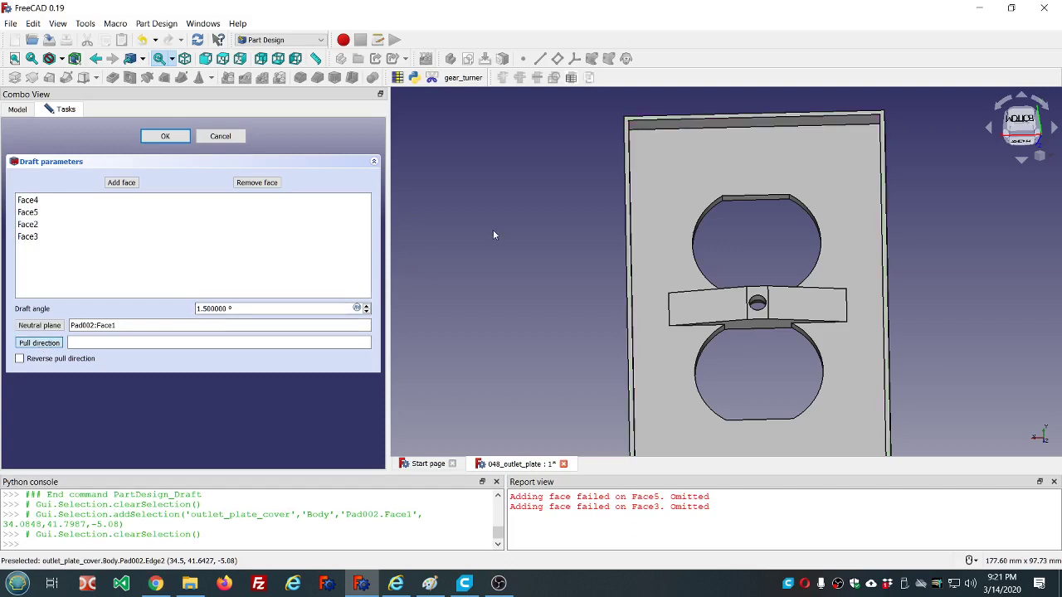
click(722, 123)
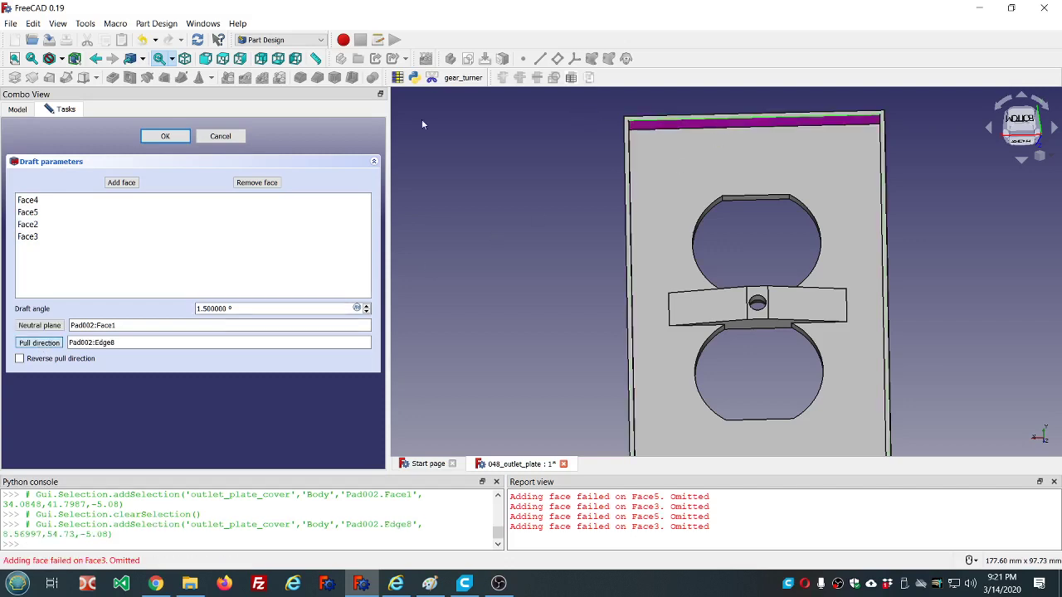
click(169, 136)
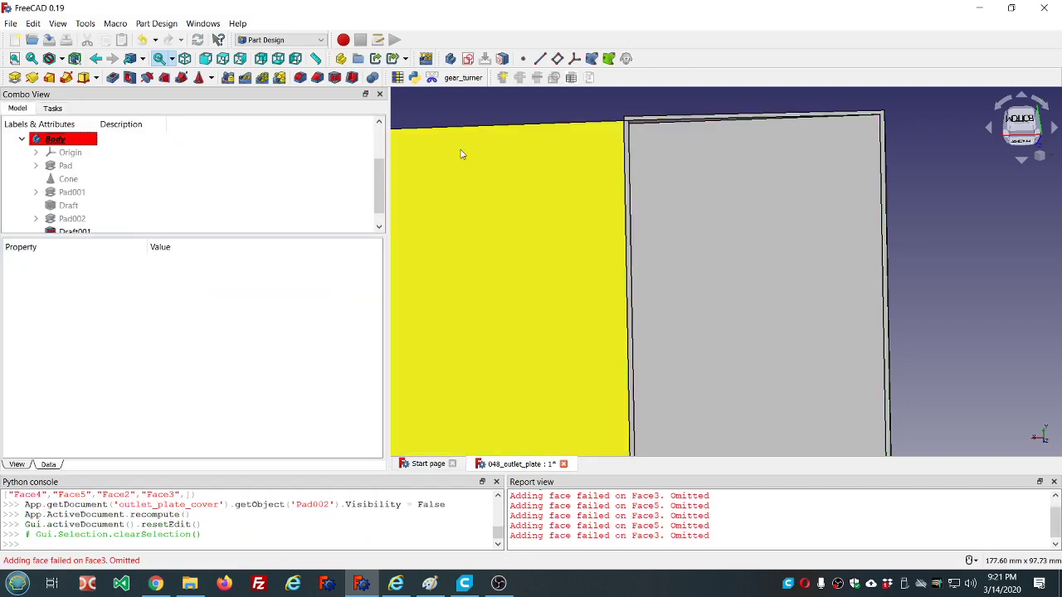
- Set the Reversed property of the rim's draft to true
scroll(573, 171, down, 3)
scroll(526, 206, down, 2)
scroll(489, 204, up, 2)
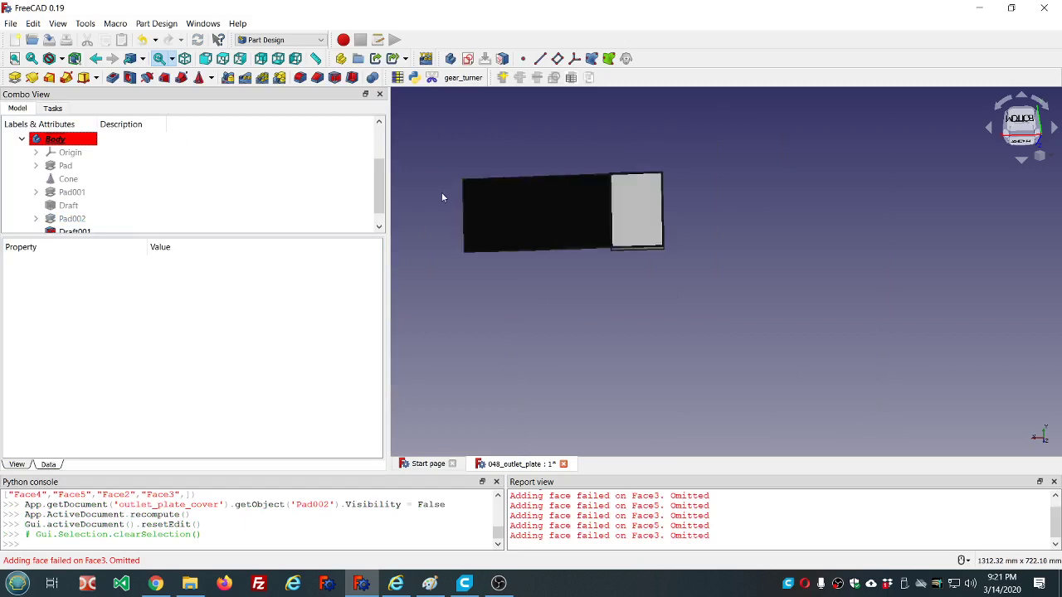
middle_drag(442, 191, 470, 197)
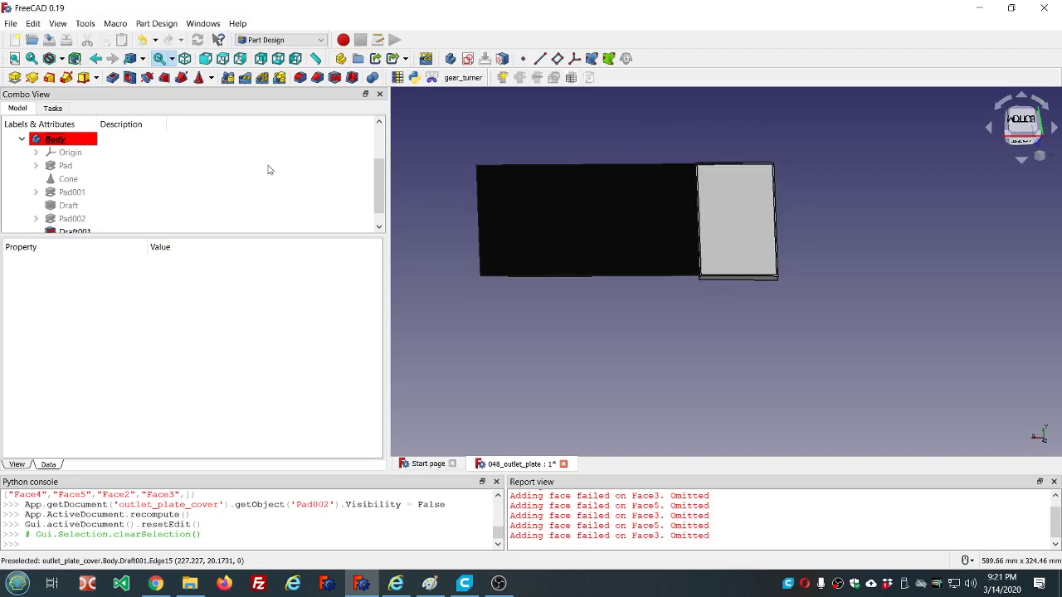
scroll(268, 169, down, 1)
click(78, 218)
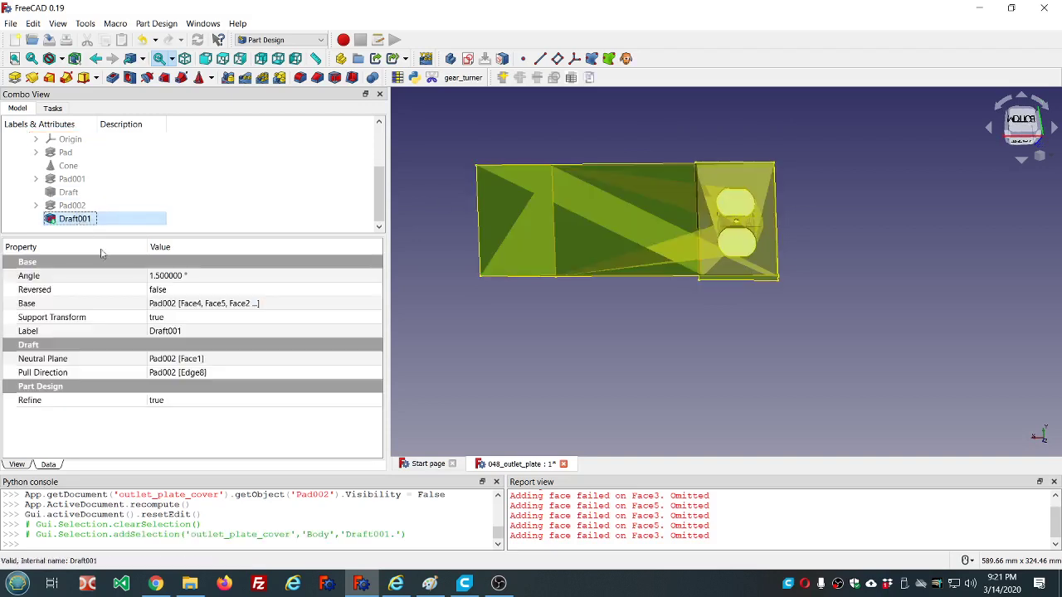
double_click(193, 290)
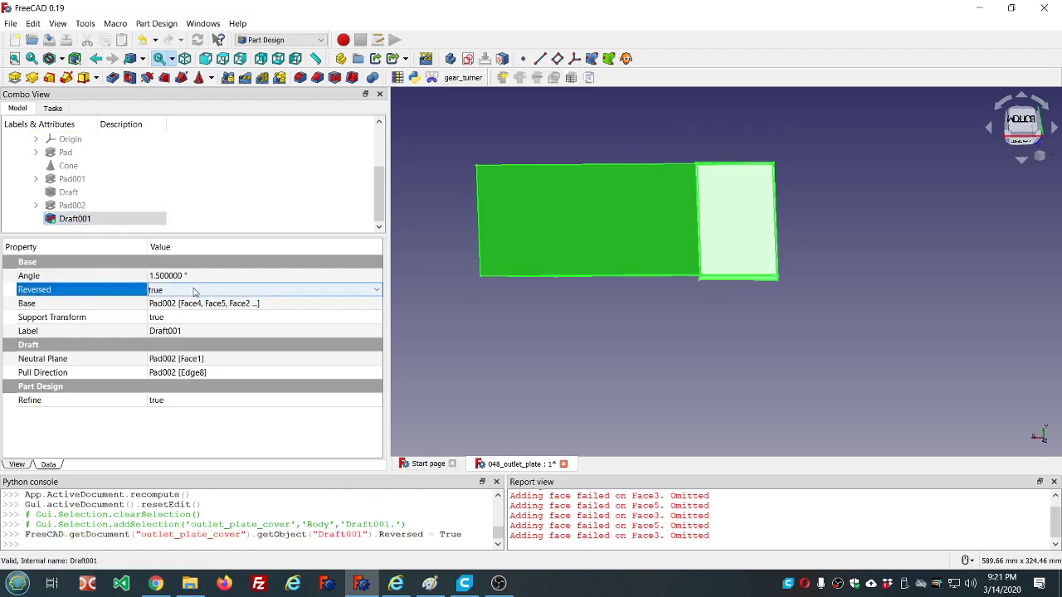
click(424, 323)
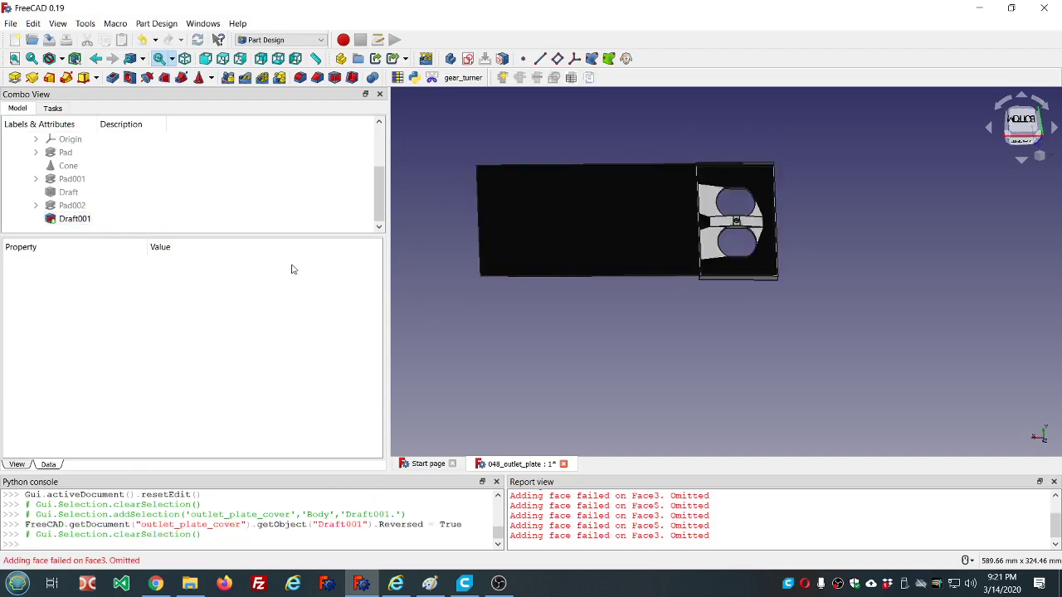
- Edit the rim's inner-face draft and change its pull direction to the rim's short inner corner edge running along the depth
double_click(86, 220)
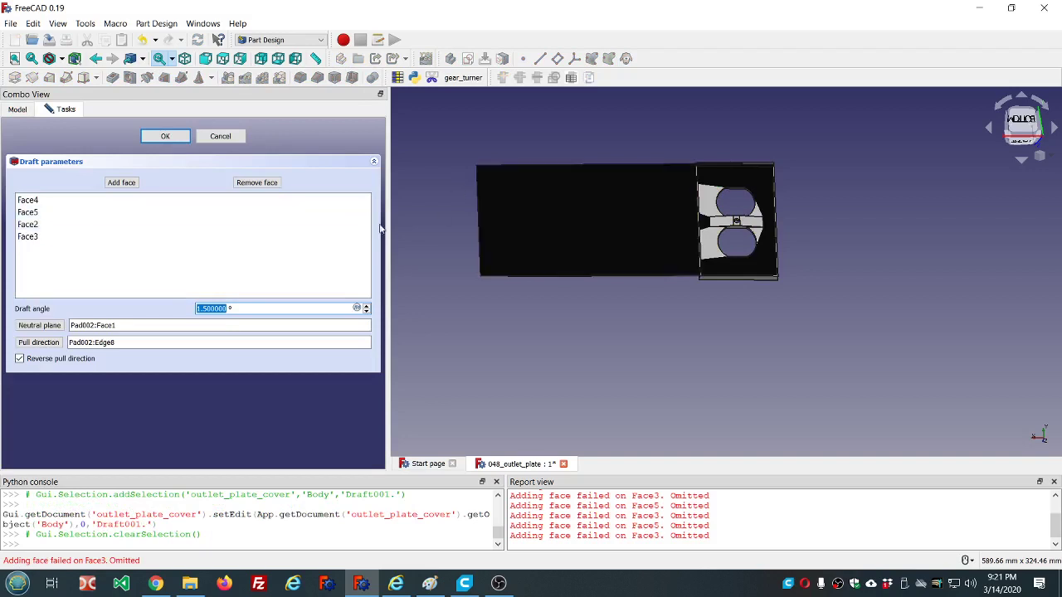
click(39, 342)
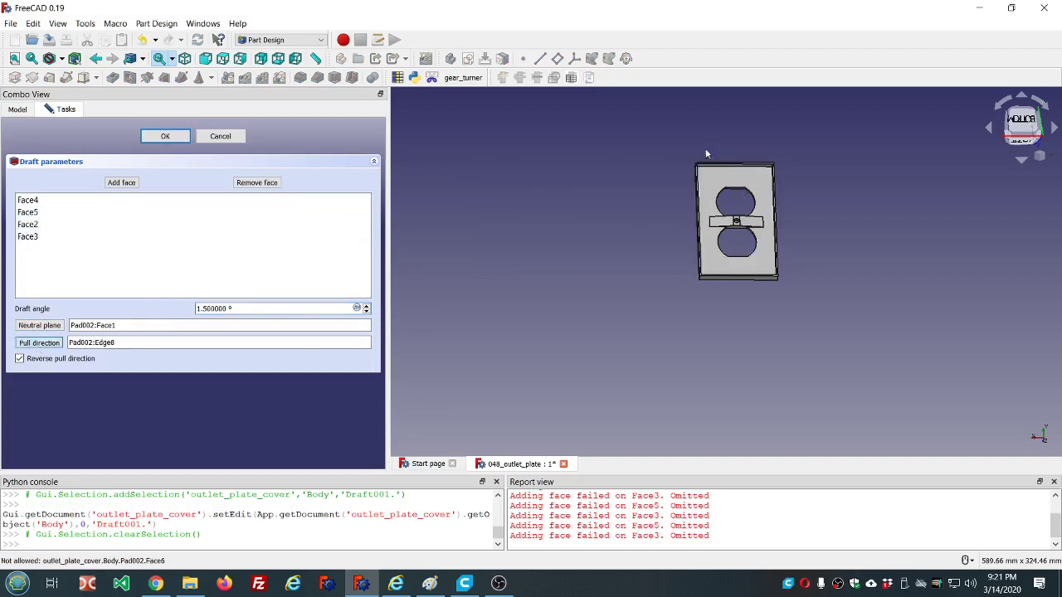
scroll(696, 145, up, 5)
middle_drag(697, 159, 623, 152)
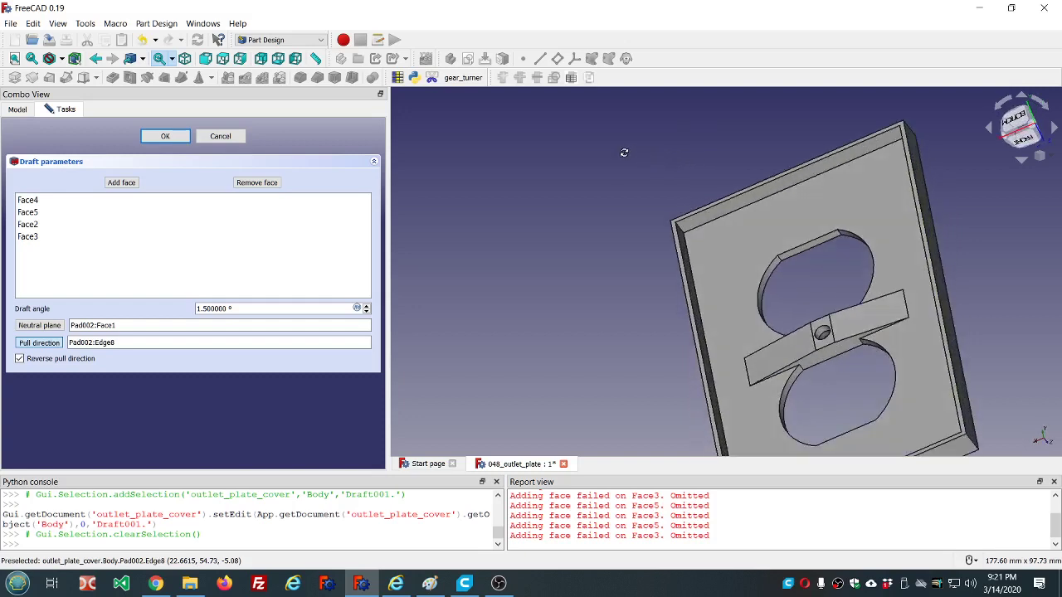
click(680, 234)
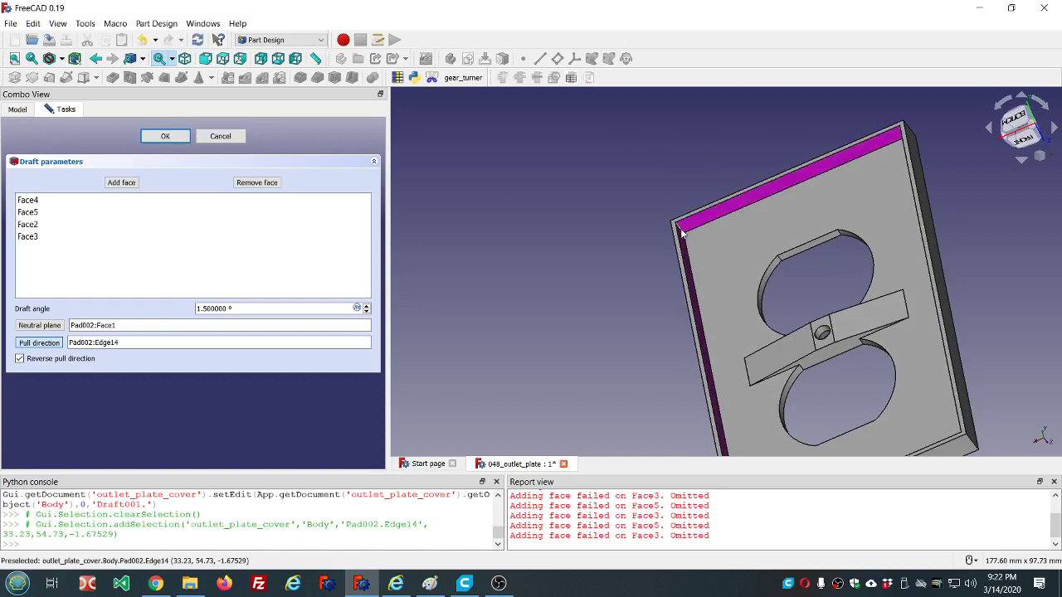
click(165, 136)
scroll(631, 174, down, 5)
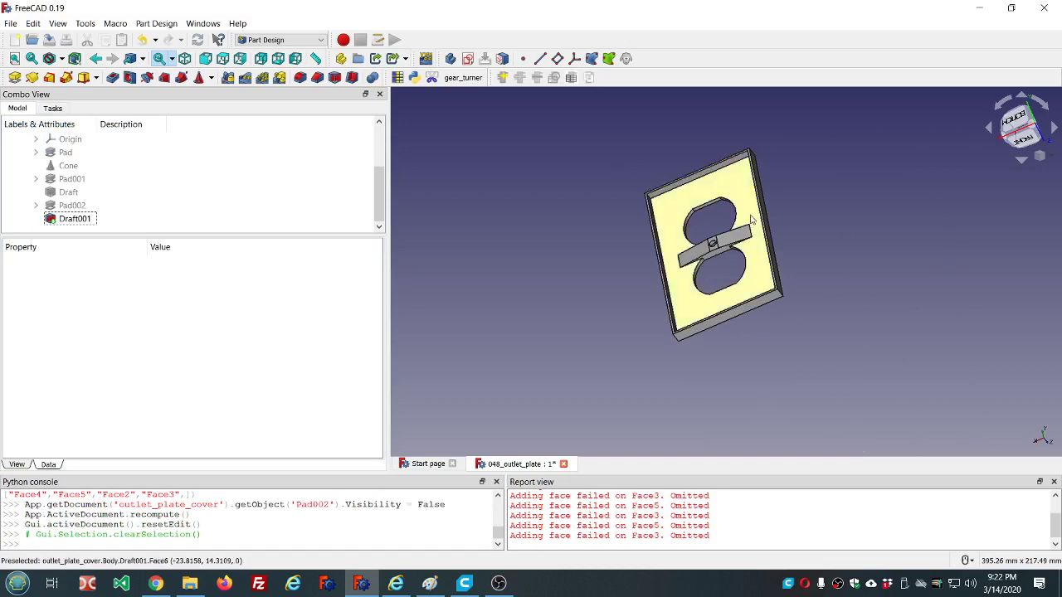
- Set the angle of the rim's inner-face draft to 10°
middle_drag(766, 240, 808, 315)
scroll(809, 303, up, 4)
click(73, 219)
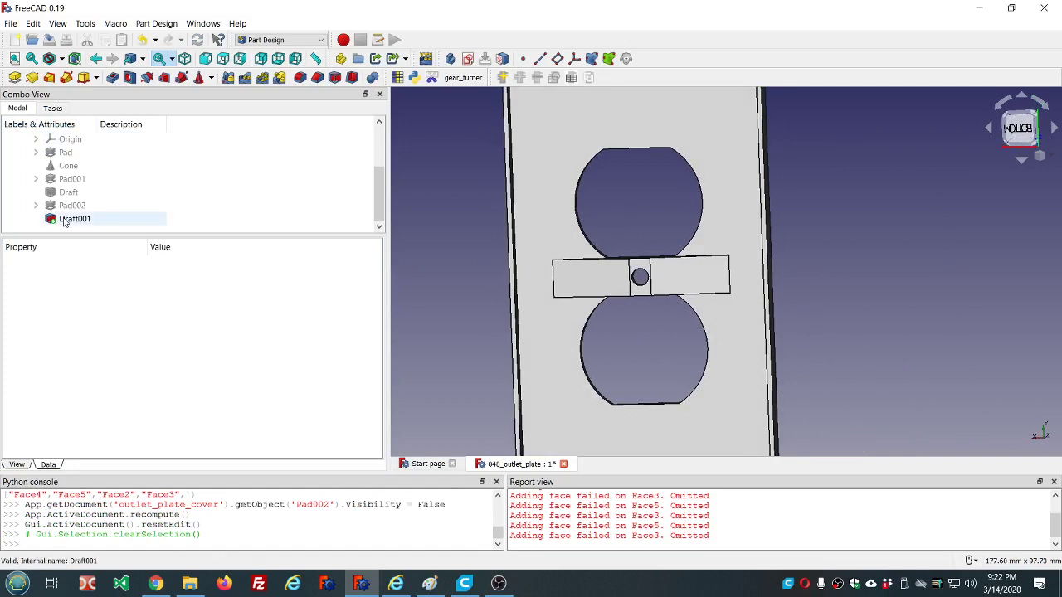
click(227, 275)
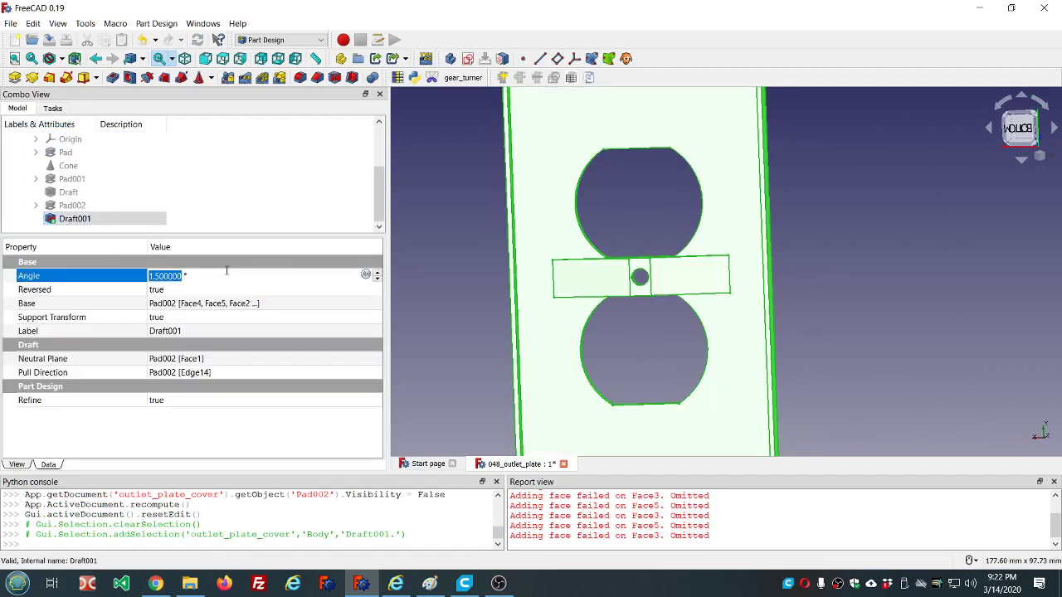
text(10)
click(274, 196)
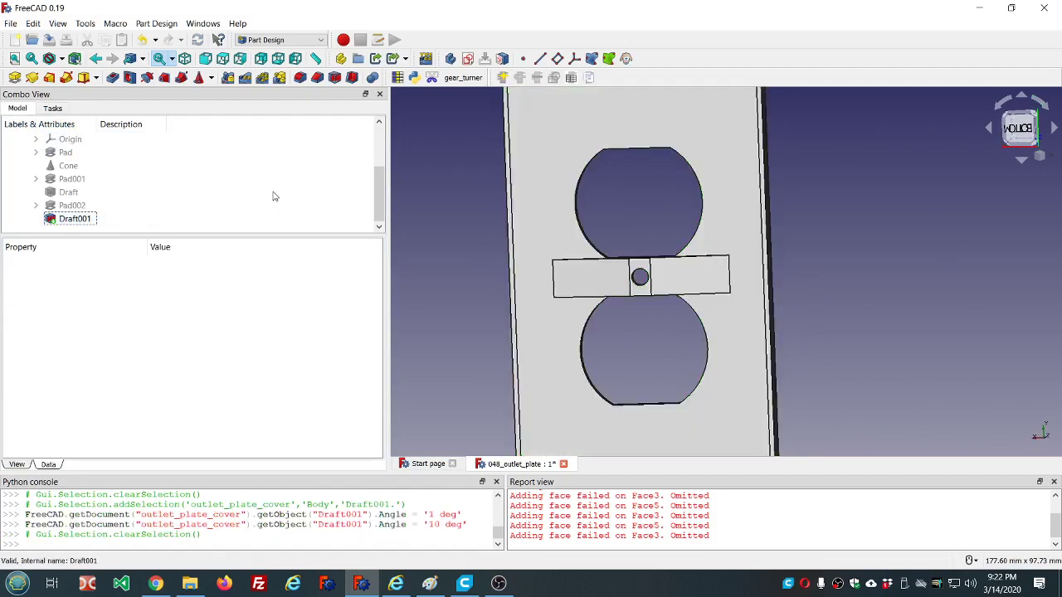
mouse_move(589, 248)
middle_down()
mouse_move(585, 155)
mouse_move(665, 151)
mouse_move(709, 254)
mouse_move(763, 254)
mouse_move(601, 241)
middle_up()
scroll(613, 153, down, 4)
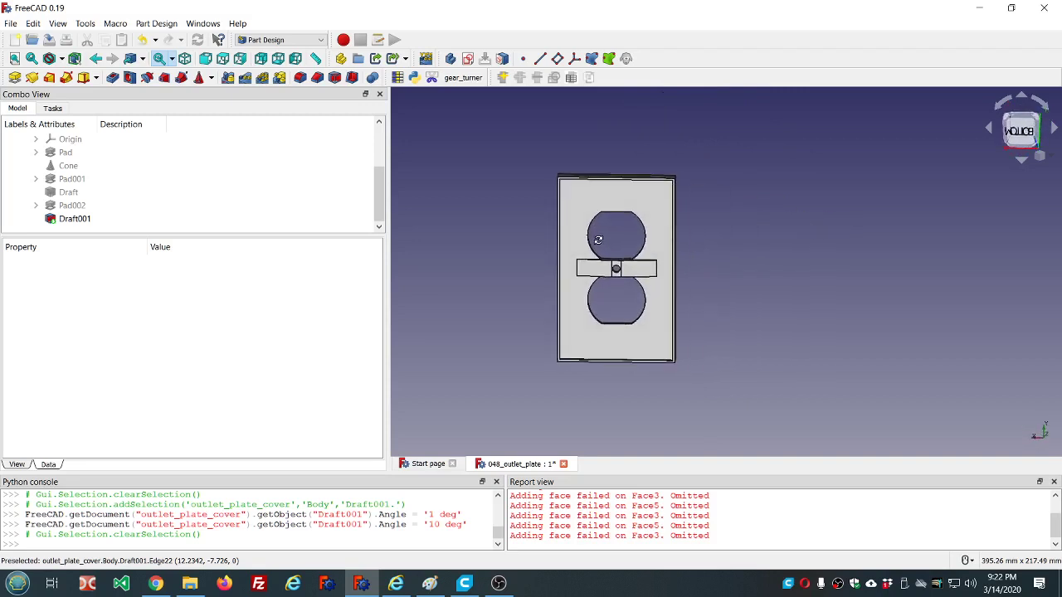
- Set the Reversed property of the rim's inner-face draft to false and check the slope from the back of the plate
click(76, 220)
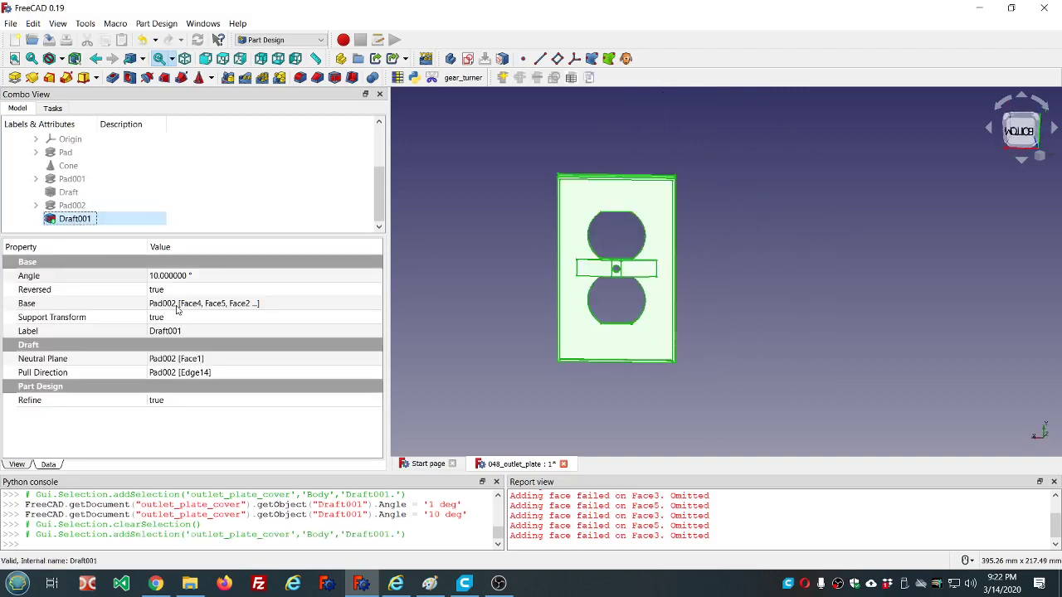
click(210, 290)
scroll(209, 289, down, 1)
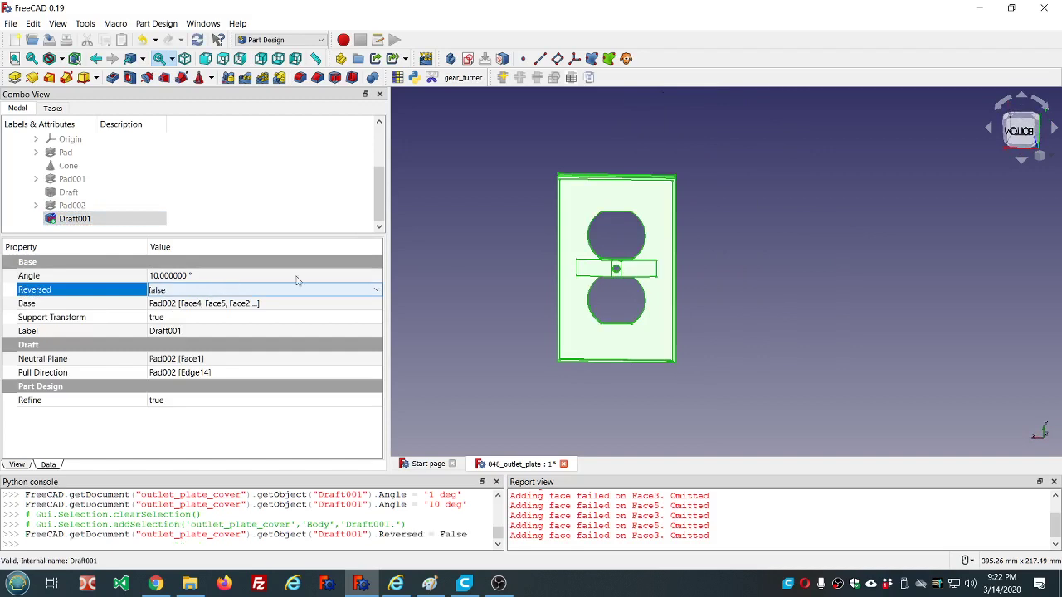
click(459, 244)
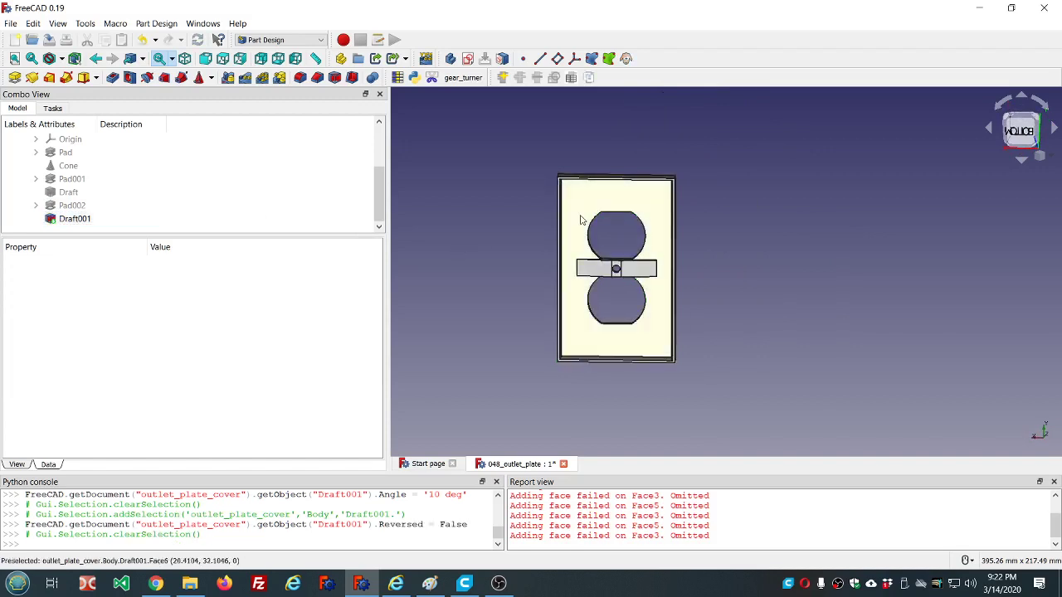
scroll(578, 215, up, 3)
middle_drag(578, 208, 578, 194)
scroll(687, 230, down, 2)
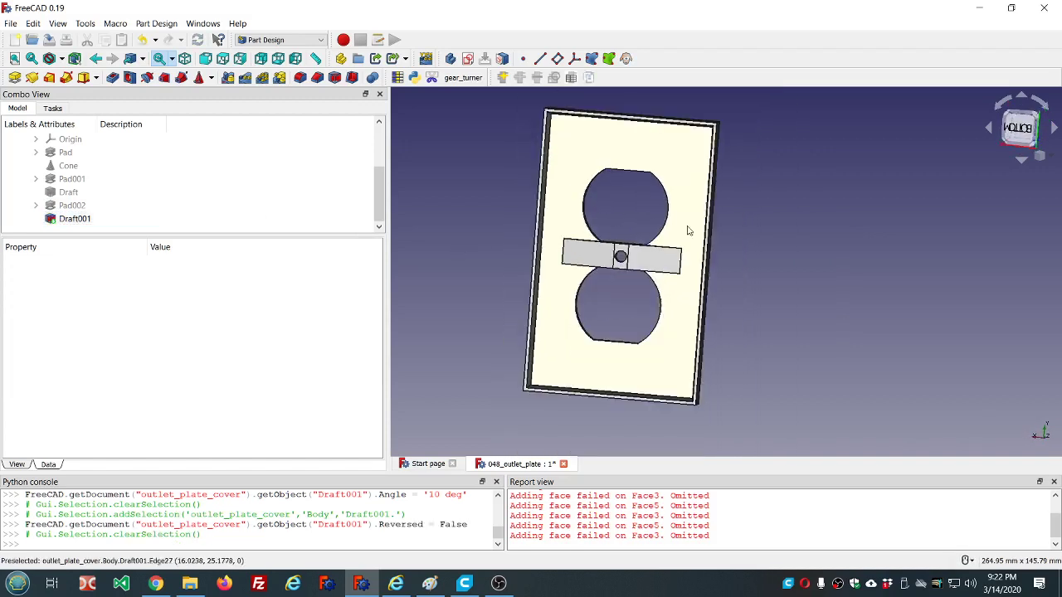
middle_drag(694, 232, 697, 232)
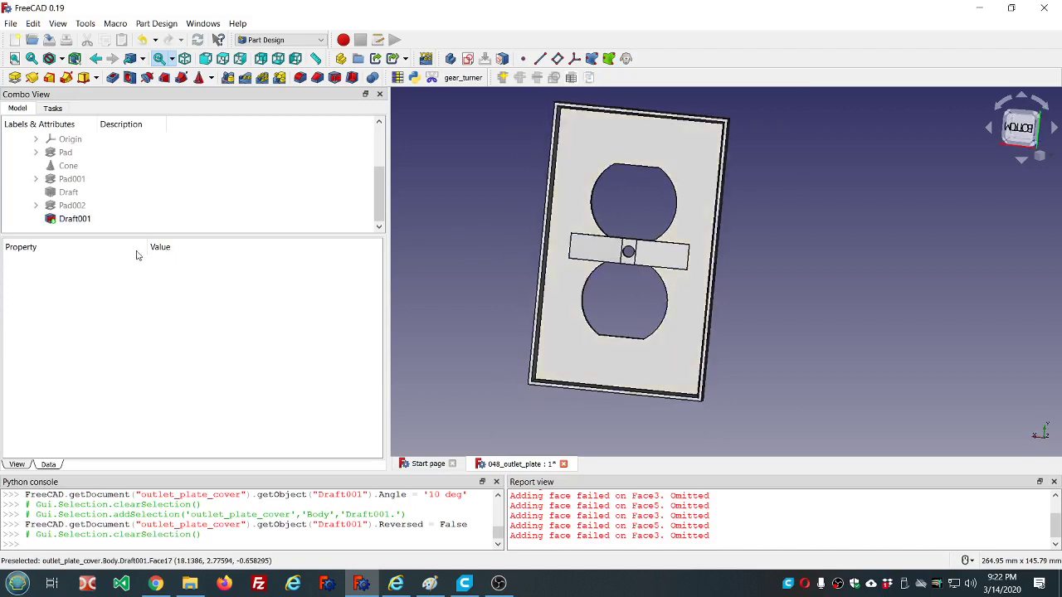
click(1017, 128)
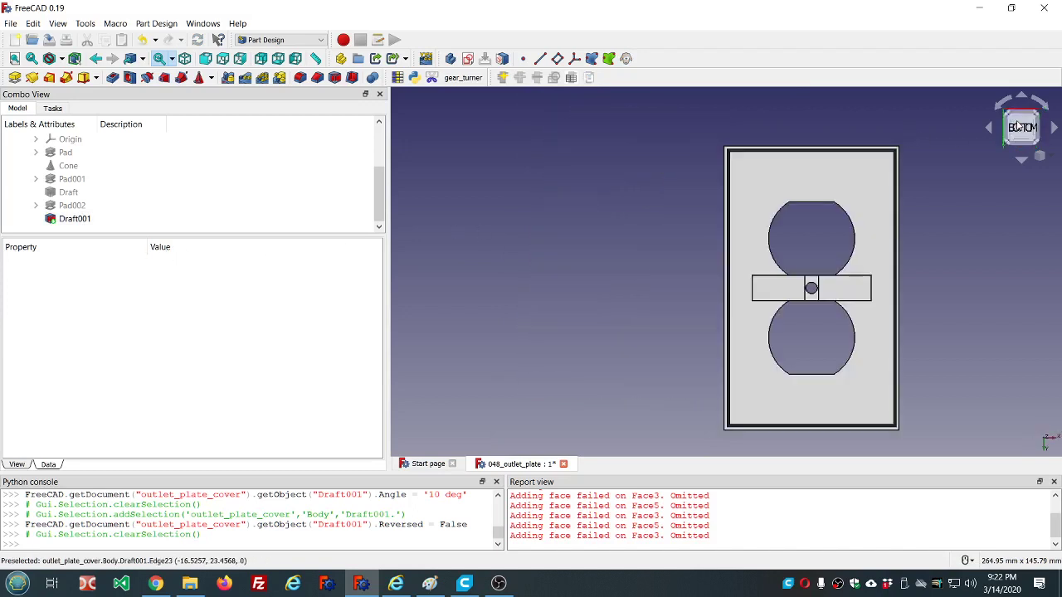
scroll(951, 204, down, 2)
scroll(1005, 227, up, 4)
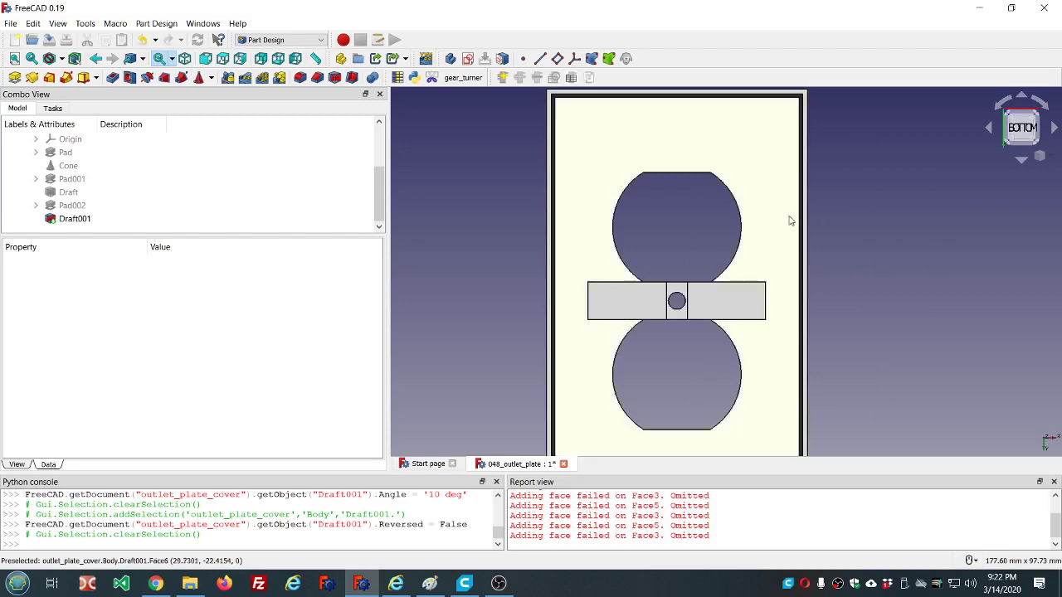
scroll(786, 217, down, 2)
- Set the angle of the rim's inner-face draft to 20°
click(132, 217)
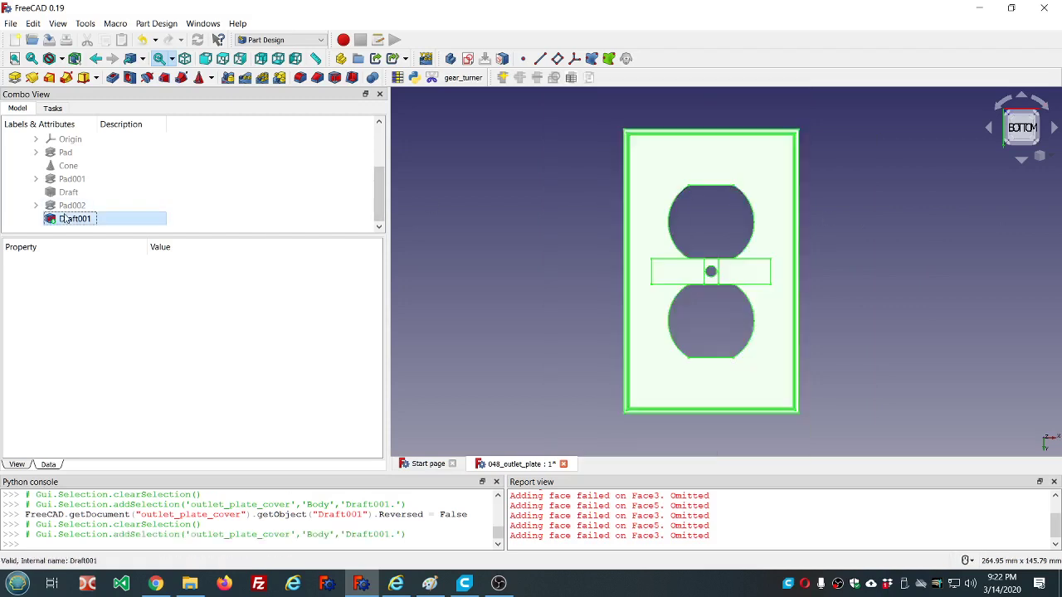
click(259, 275)
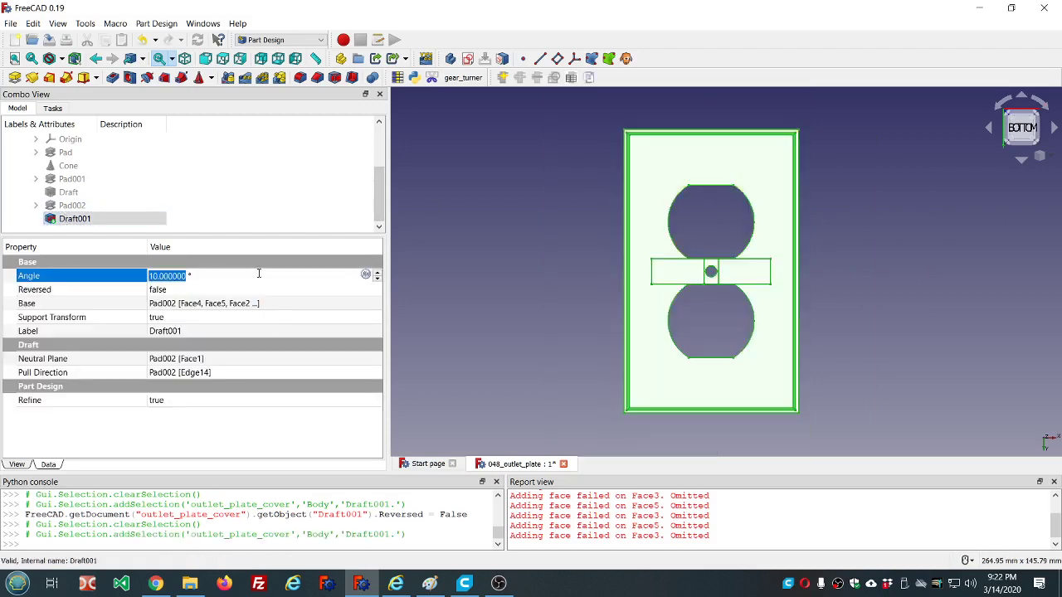
text(20)
click(291, 180)
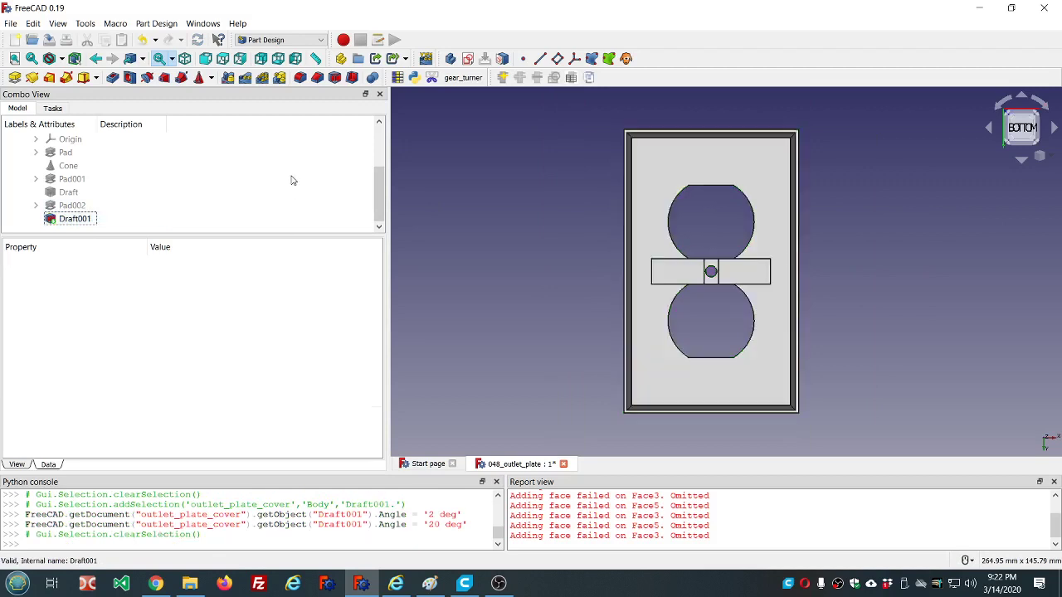
middle_click(798, 380)
scroll(765, 313, down, 4)
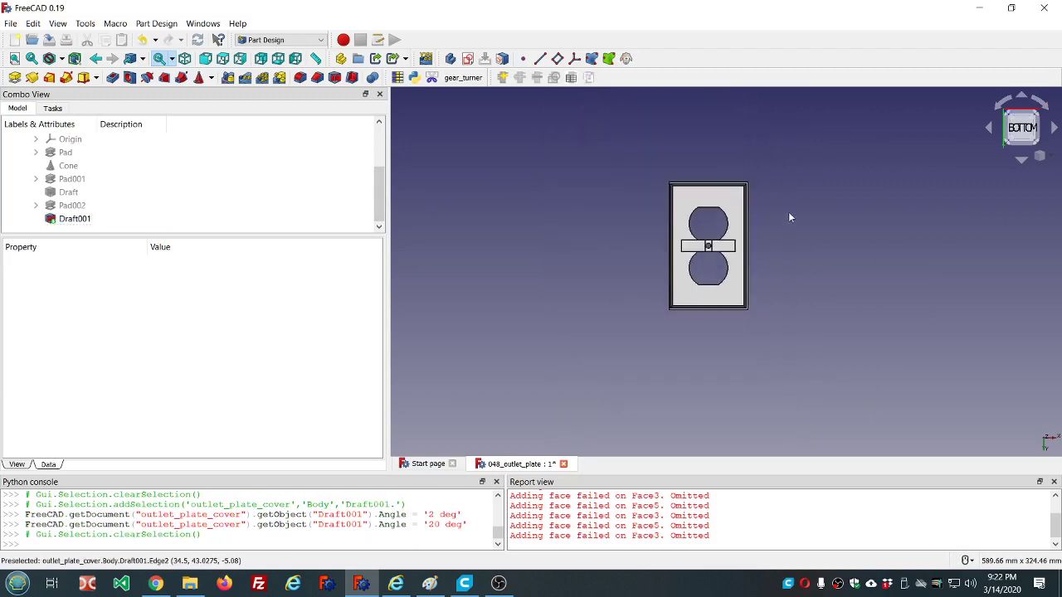
- Select the four outer side faces of the rim and start a Draft on them
scroll(776, 207, up, 4)
middle_drag(756, 194, 734, 266)
click(715, 213)
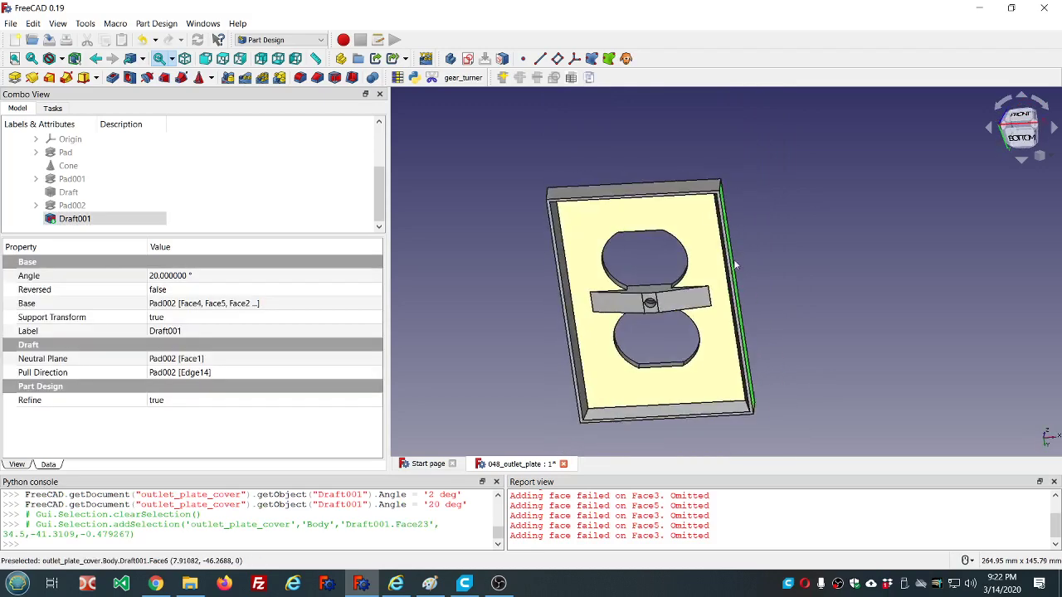
click(678, 191)
middle_drag(678, 192, 520, 304)
click(648, 251)
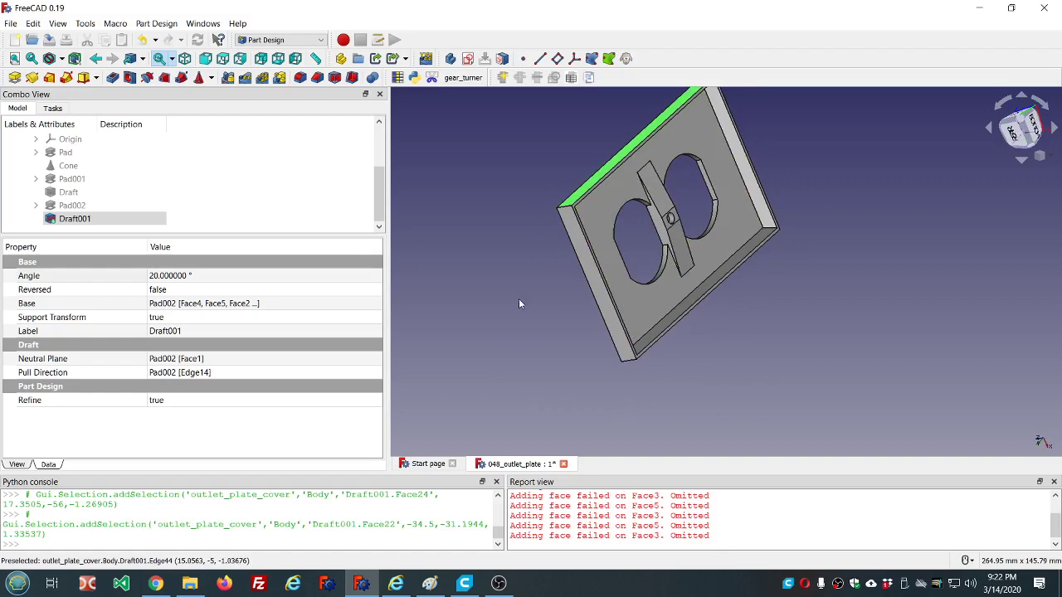
click(596, 299)
middle_drag(531, 145, 406, 189)
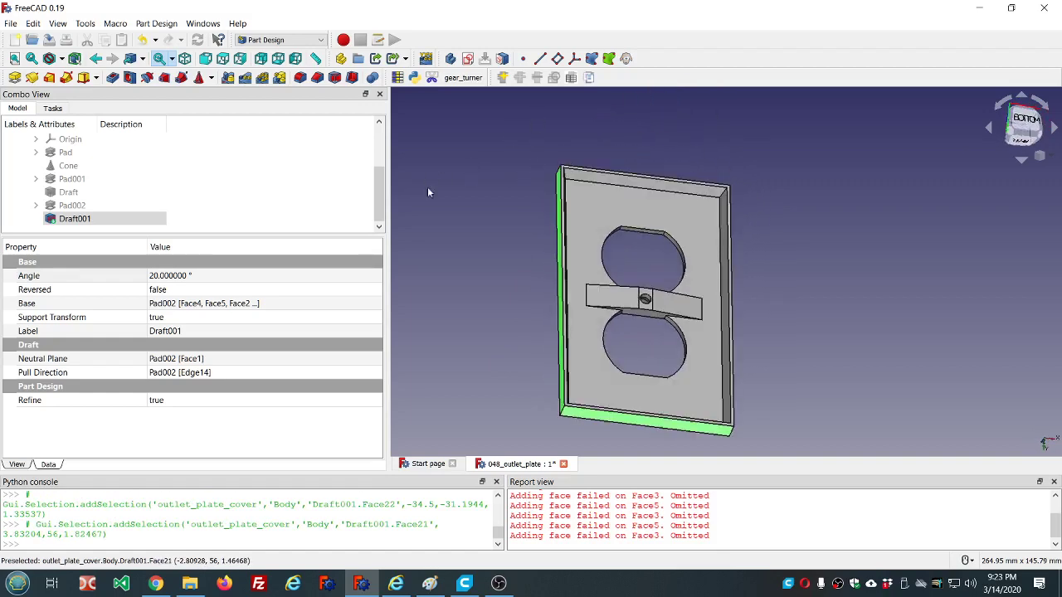
middle_drag(704, 137, 686, 167)
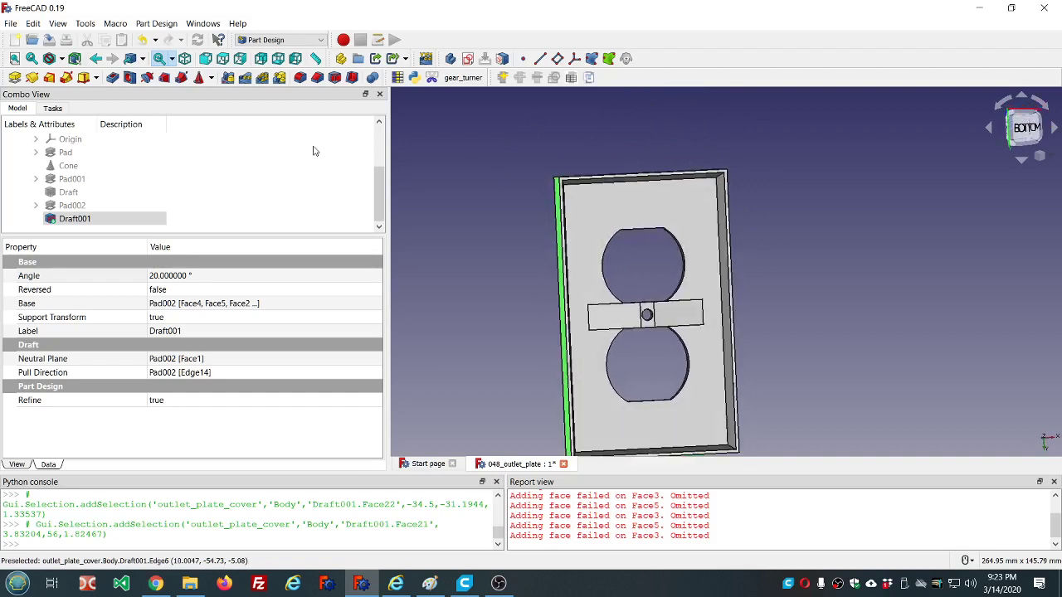
click(334, 78)
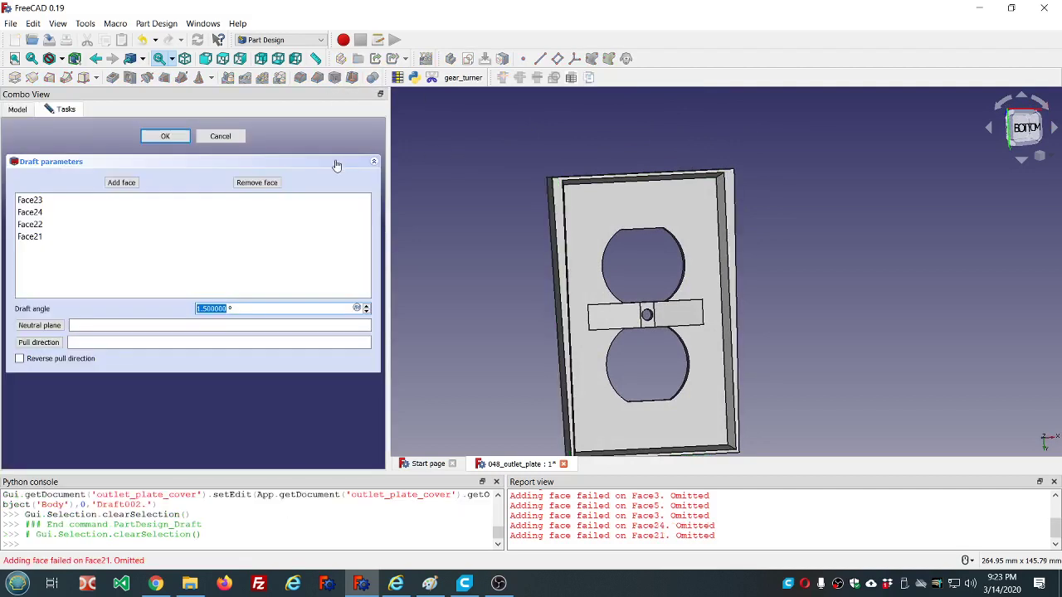
- Apply a 20° draft to the outer faces with the plate's flat back face as neutral plane and an inner corner edge as pull direction
scroll(540, 203, down, 2)
middle_drag(540, 203, 505, 170)
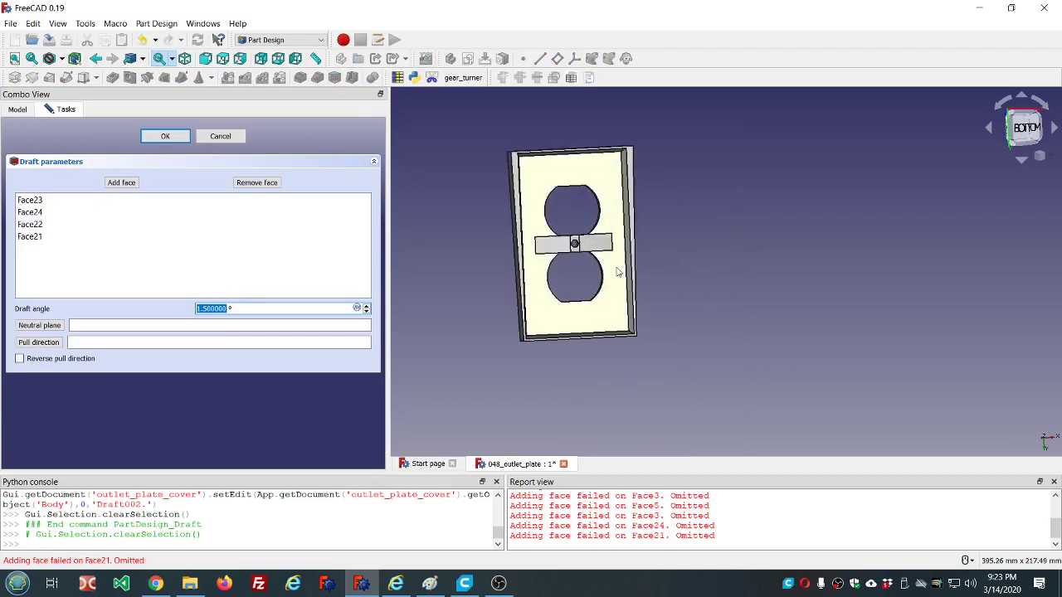
click(34, 325)
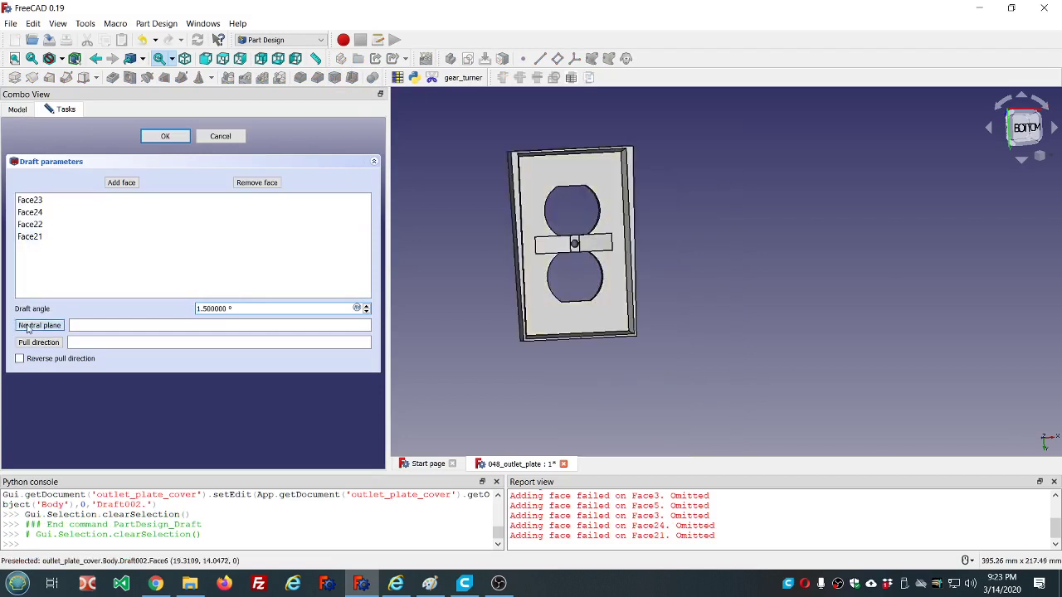
click(545, 176)
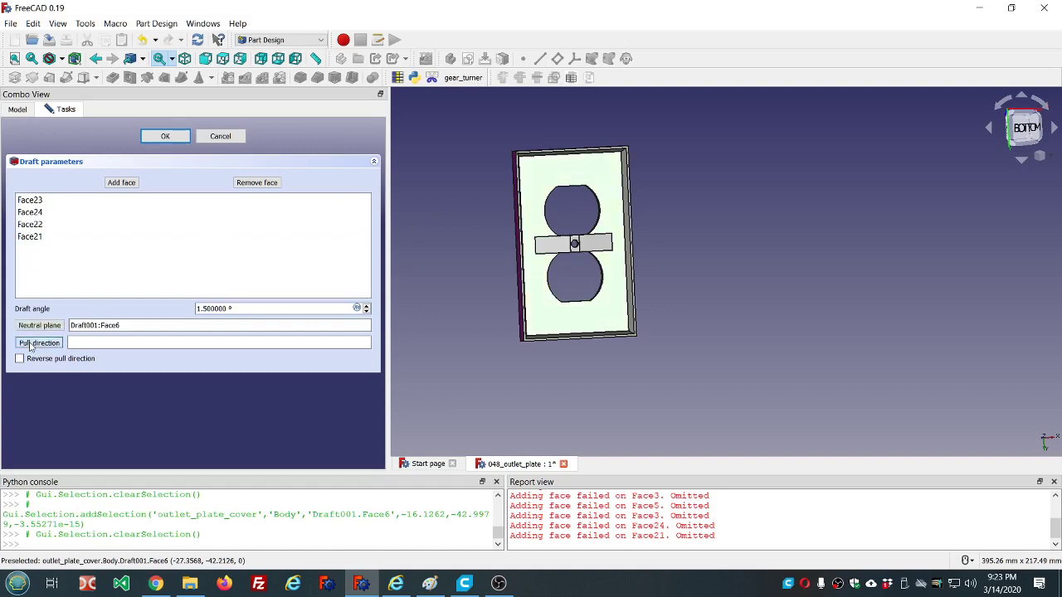
scroll(627, 155, up, 5)
scroll(627, 155, up, 2)
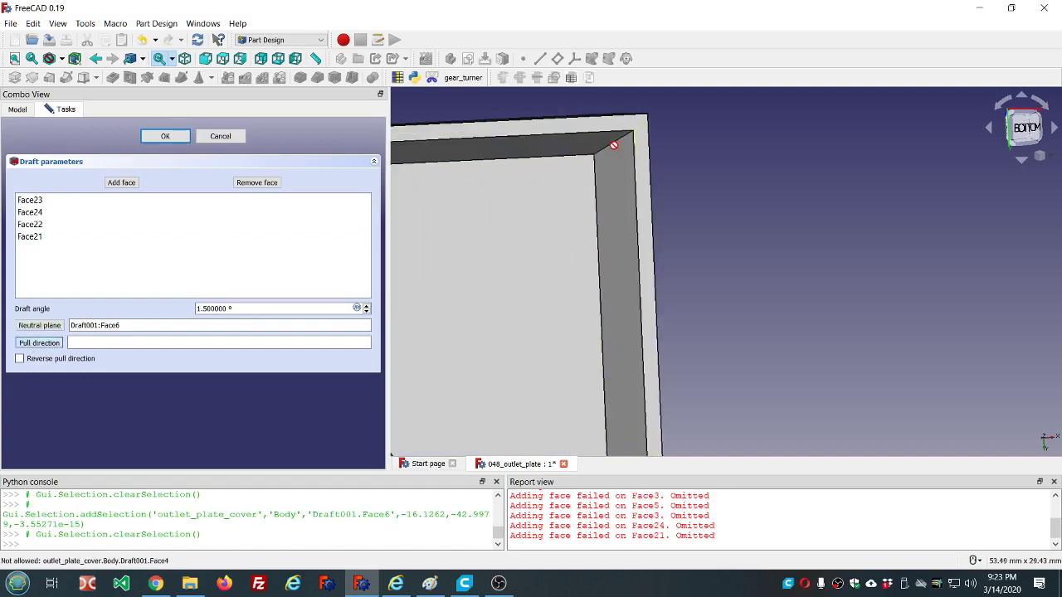
click(613, 143)
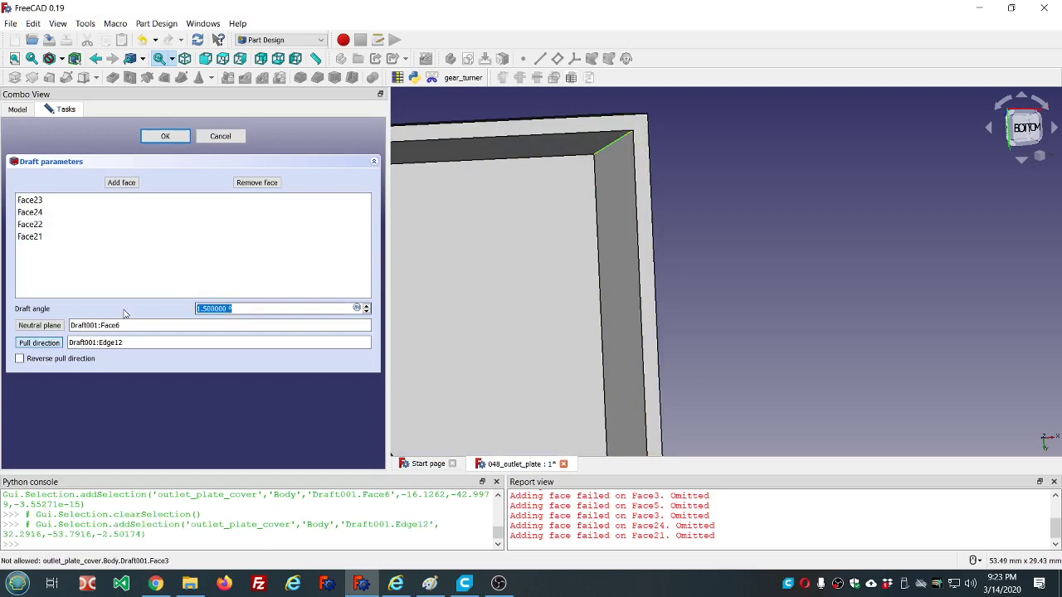
text(20)
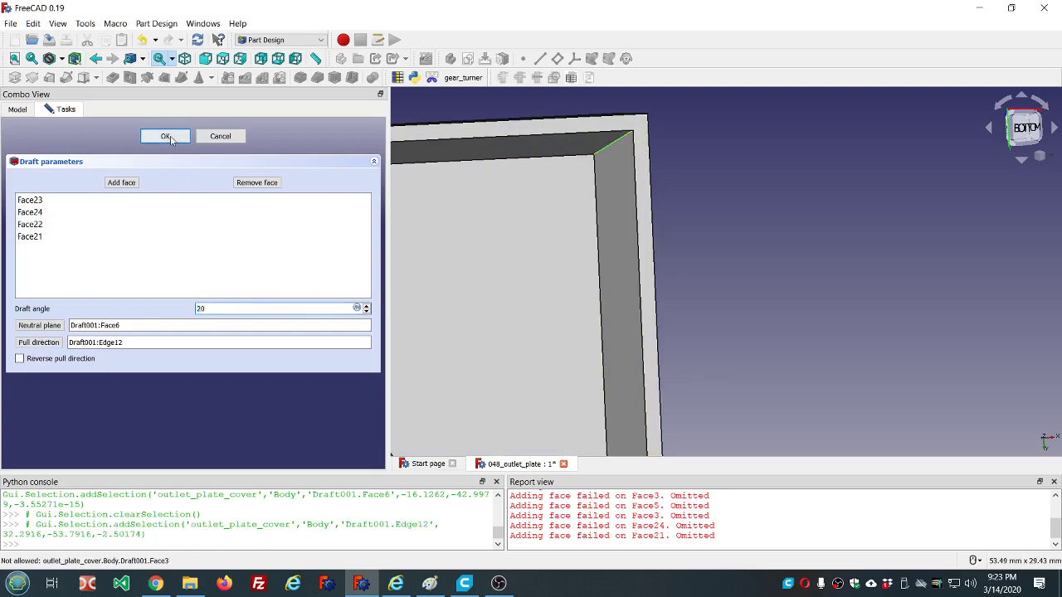
key(Return)
- Try the long inner edge where the rim meets the plate's back face as pull direction of the outer-face draft
scroll(614, 240, down, 5)
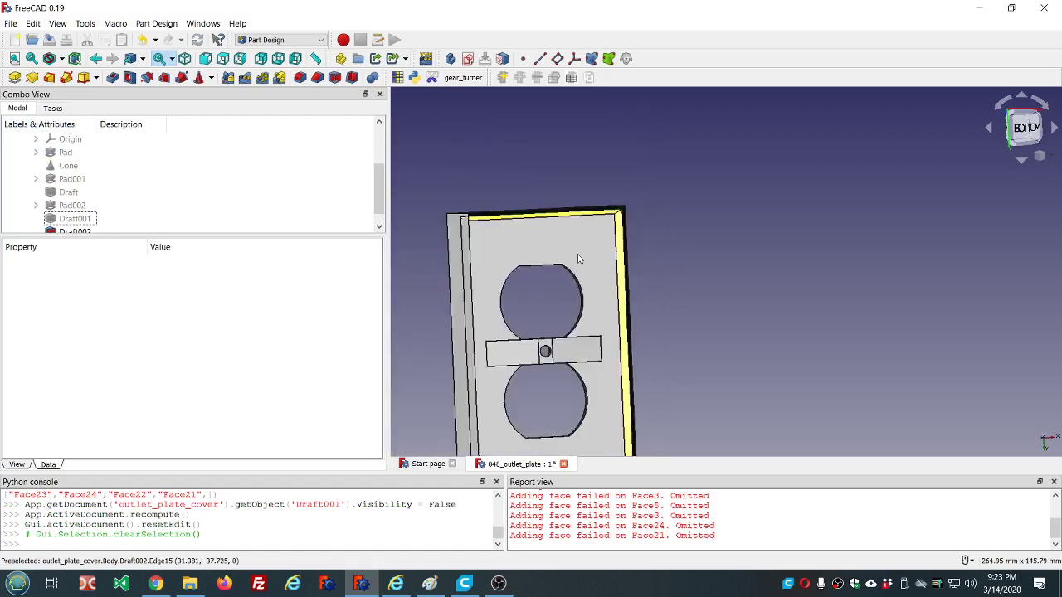
scroll(559, 262, down, 4)
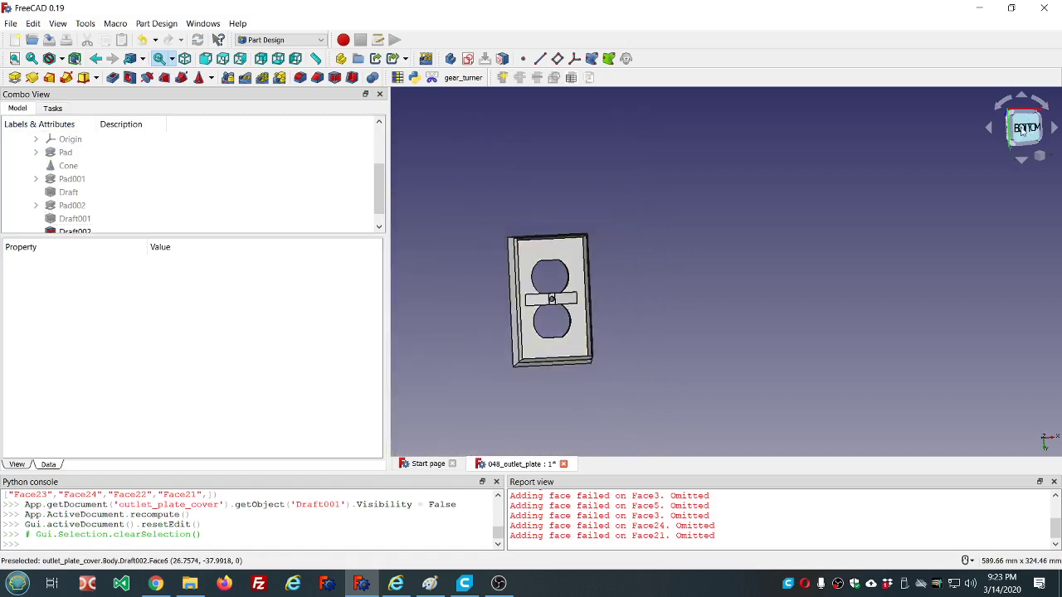
click(1023, 131)
scroll(597, 352, up, 4)
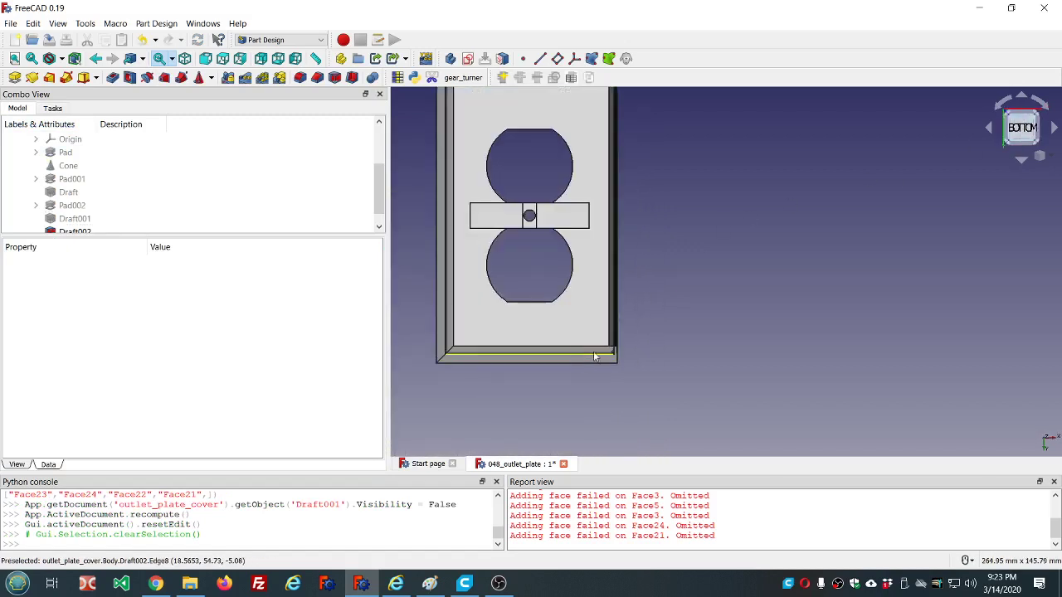
middle_drag(622, 350, 640, 334)
click(89, 231)
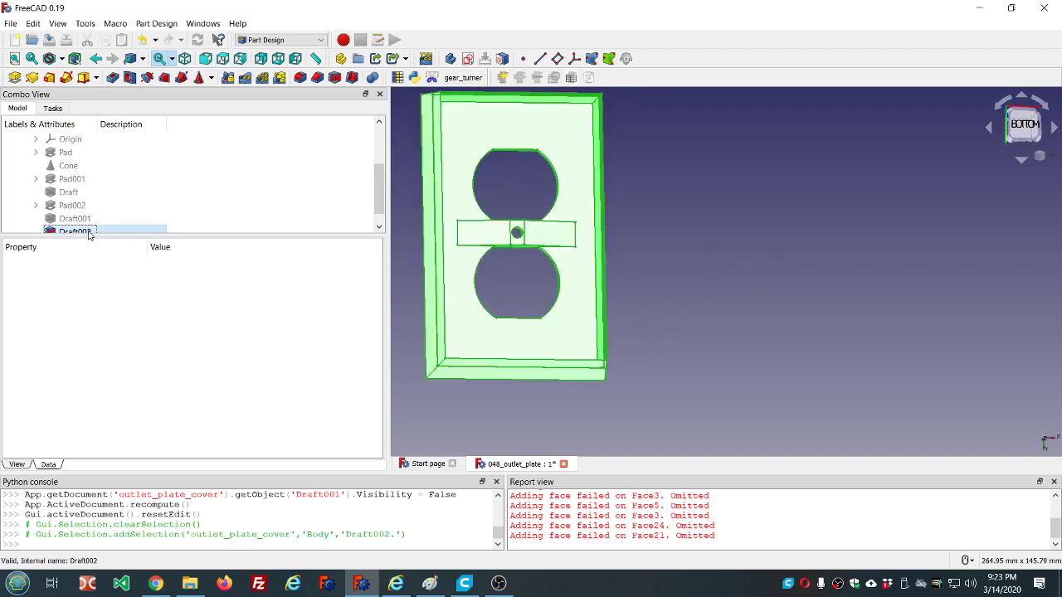
click(89, 231)
double_click(77, 220)
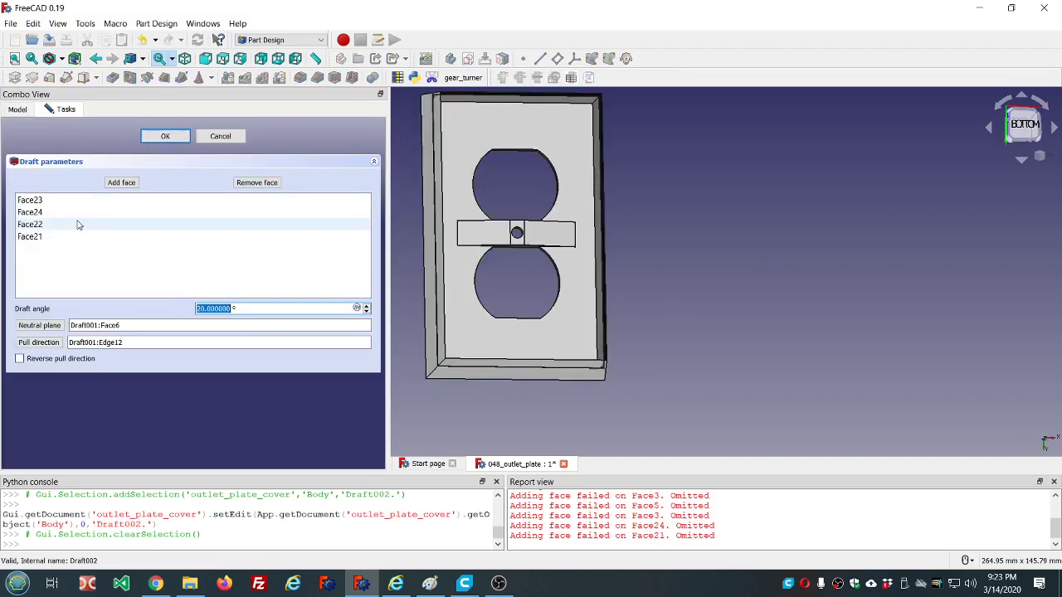
click(41, 344)
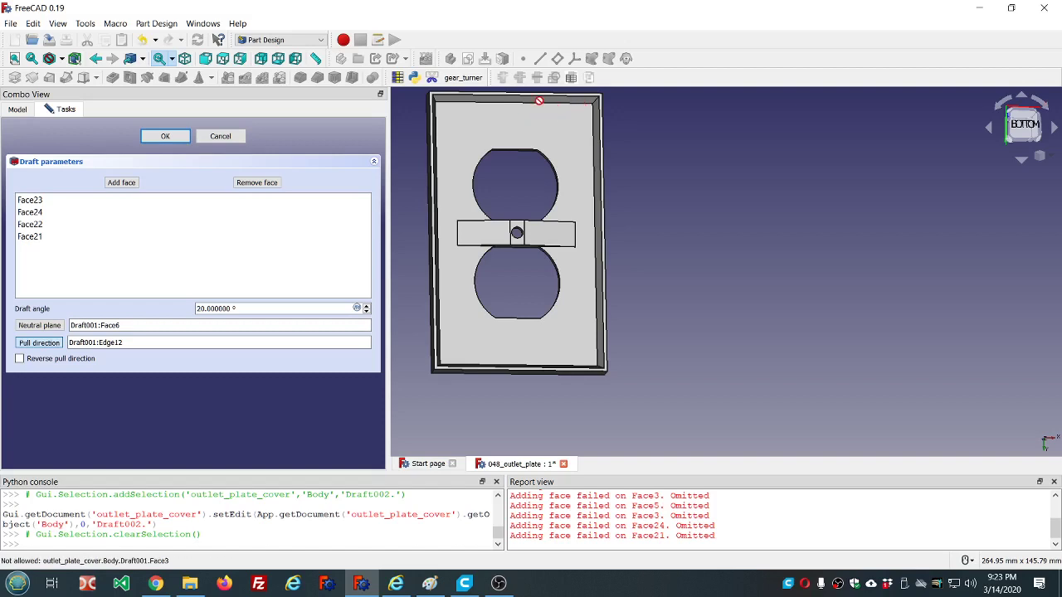
scroll(538, 101, up, 5)
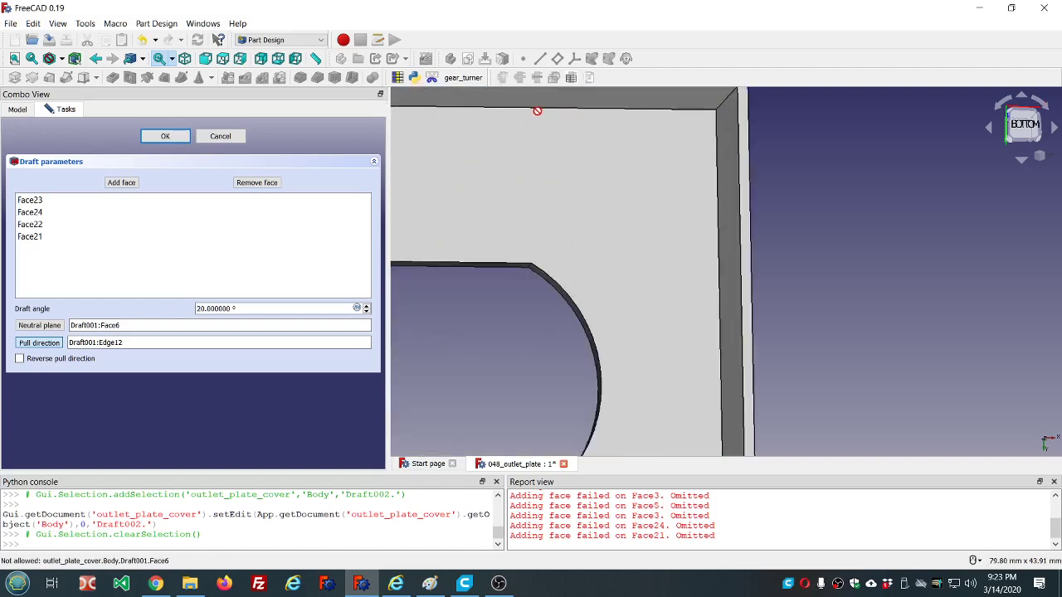
click(538, 107)
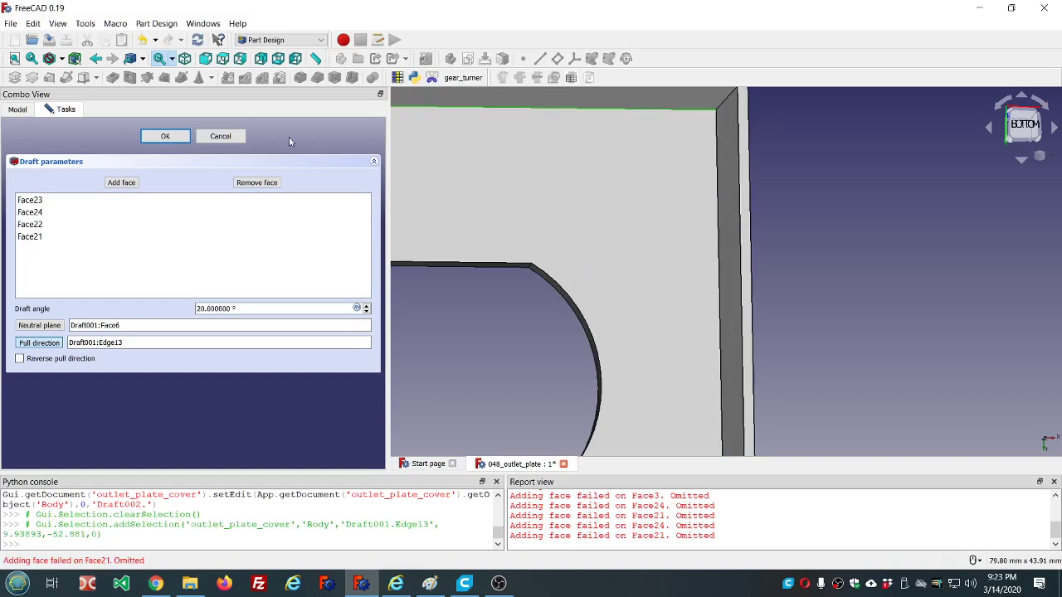
key(Return)
scroll(666, 199, down, 5)
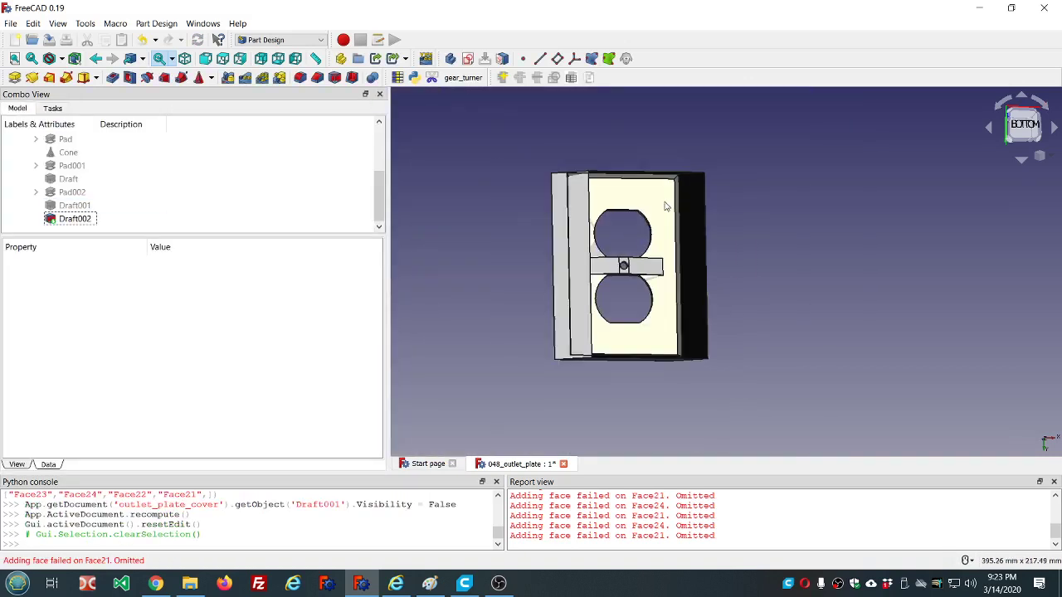
middle_drag(732, 217, 711, 211)
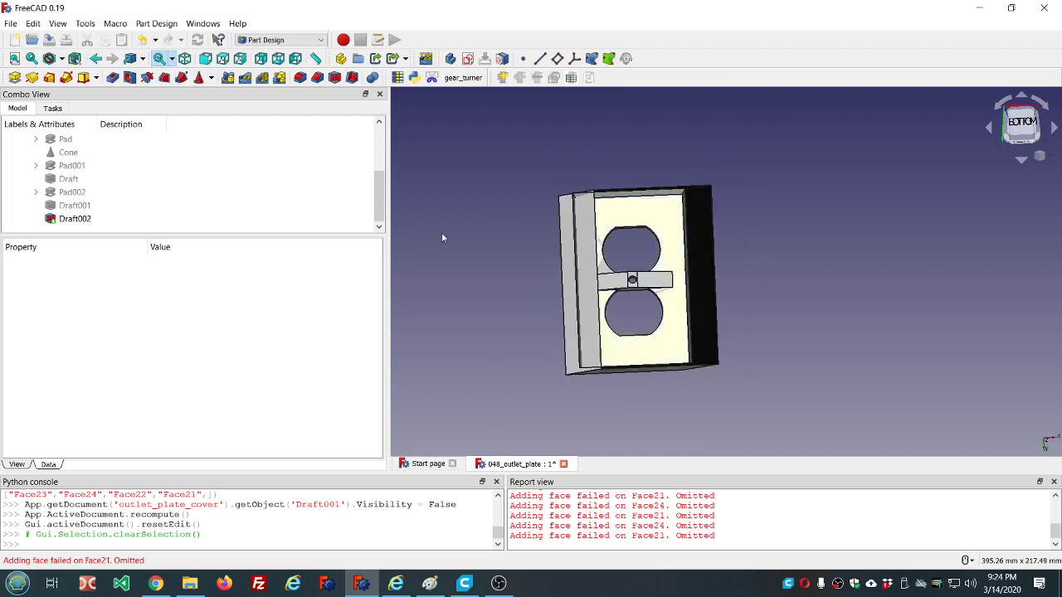
- Set the pull direction of the outer-face draft to an outer corner edge running along the rim's depth
click(90, 222)
double_click(90, 222)
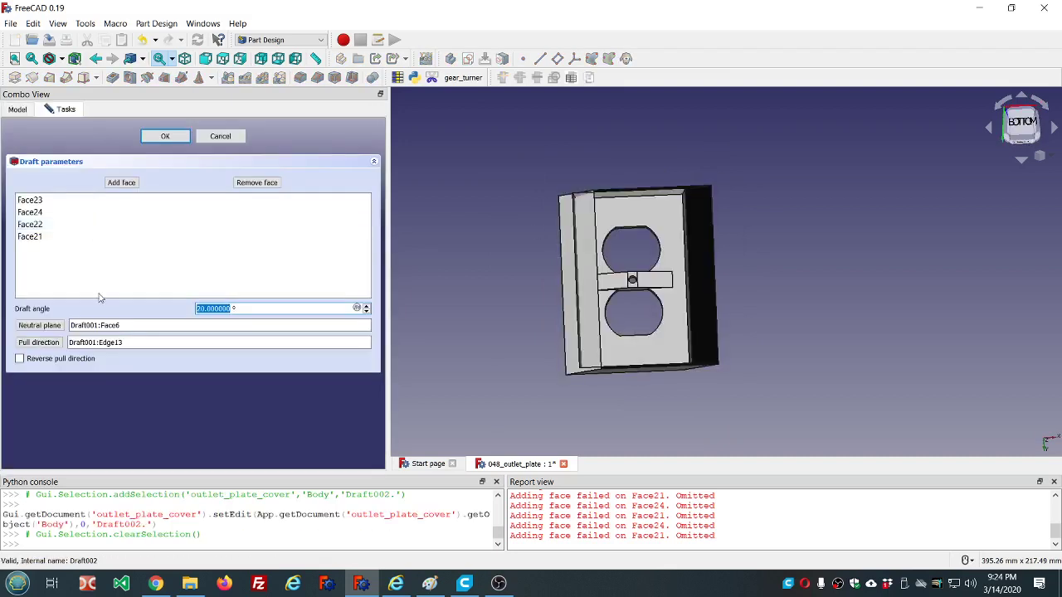
click(47, 345)
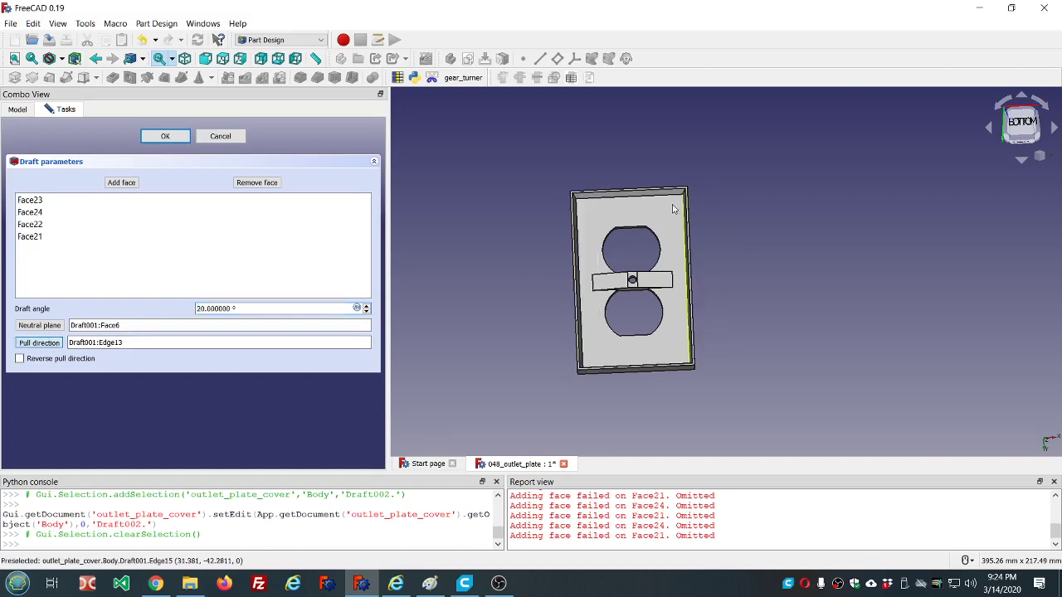
middle_drag(676, 201, 625, 242)
scroll(689, 174, up, 8)
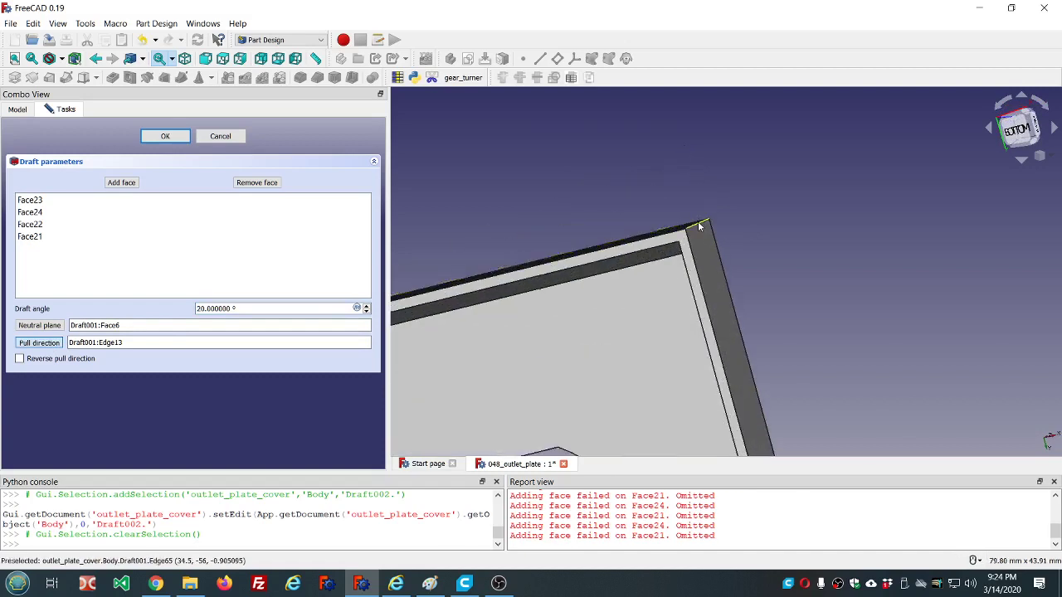
click(700, 226)
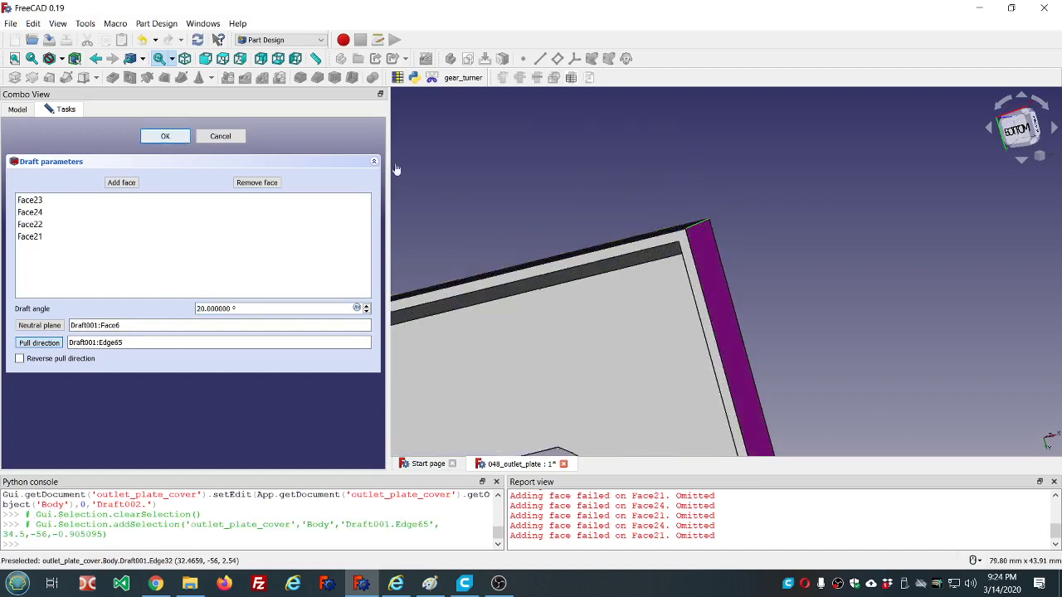
scroll(481, 171, down, 10)
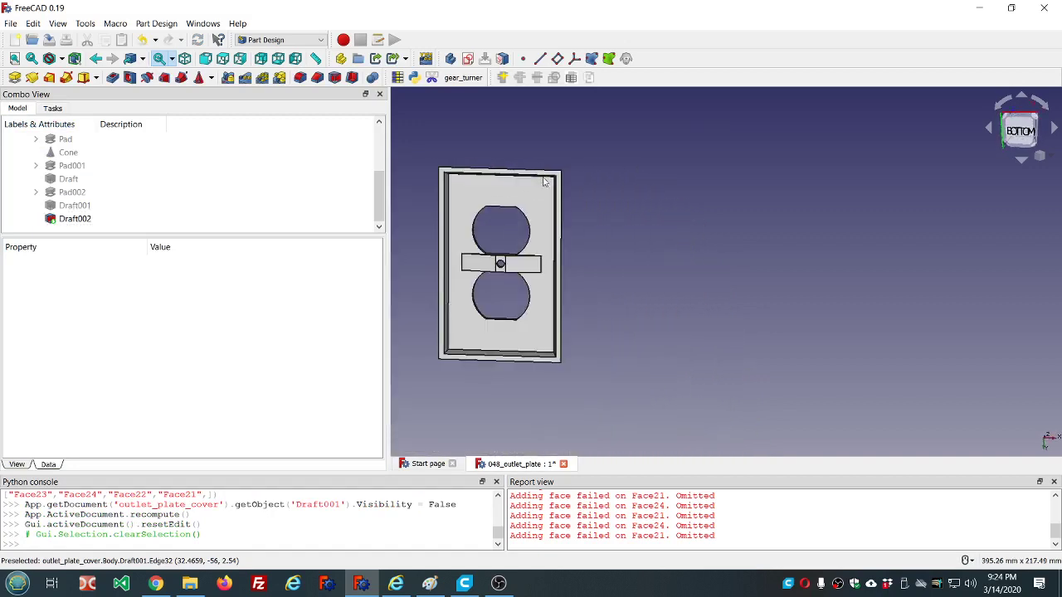
middle_drag(519, 344, 528, 322)
middle_drag(589, 316, 752, 220)
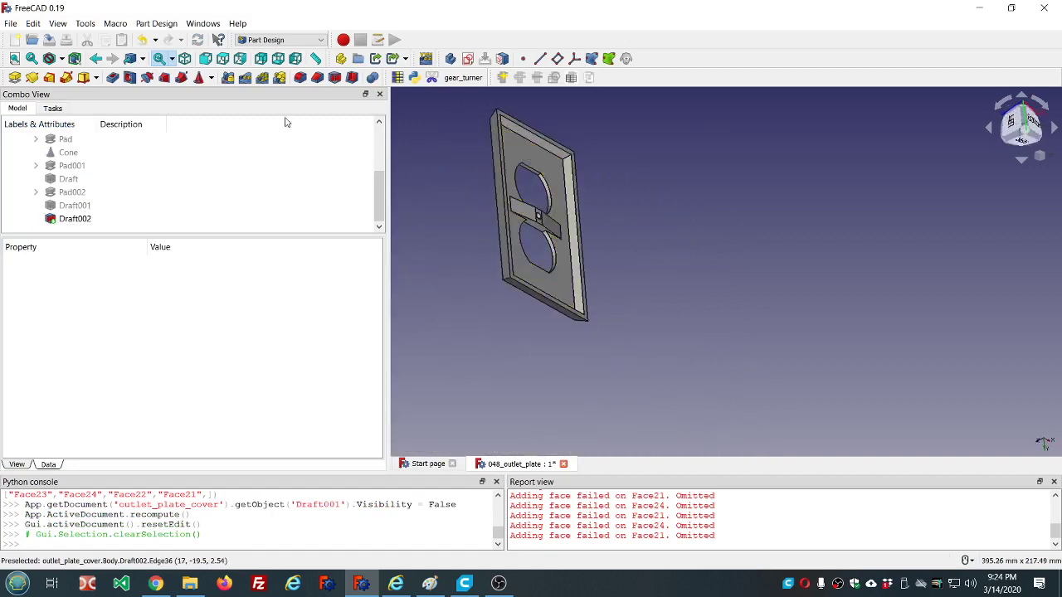
- Check the drafted rim from the front and review the settings of the outer-face and inner-face drafts
click(206, 63)
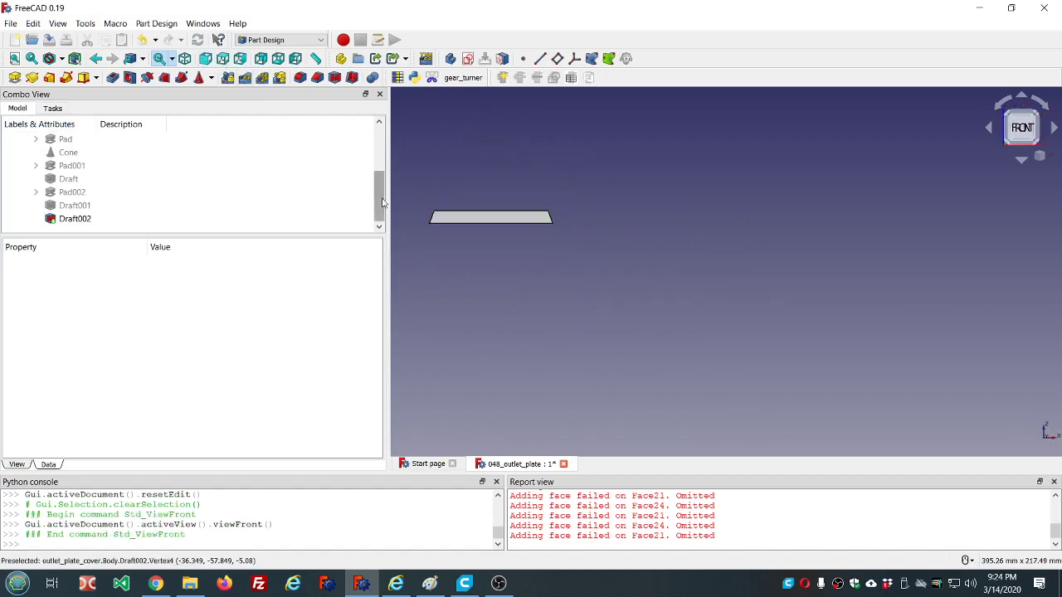
scroll(477, 193, up, 3)
middle_drag(477, 193, 444, 158)
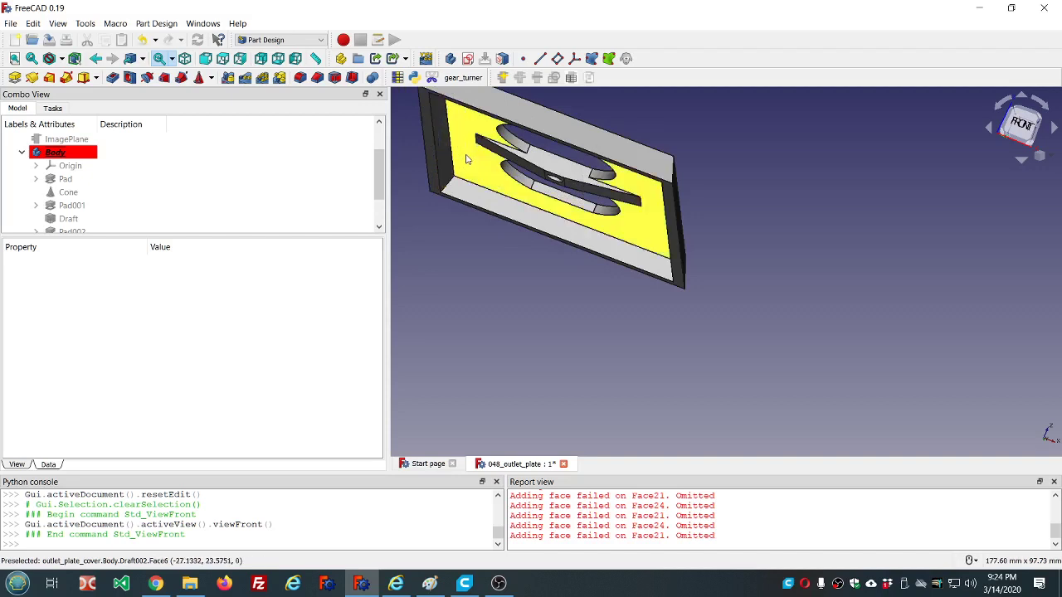
scroll(74, 220, down, 1)
double_click(76, 218)
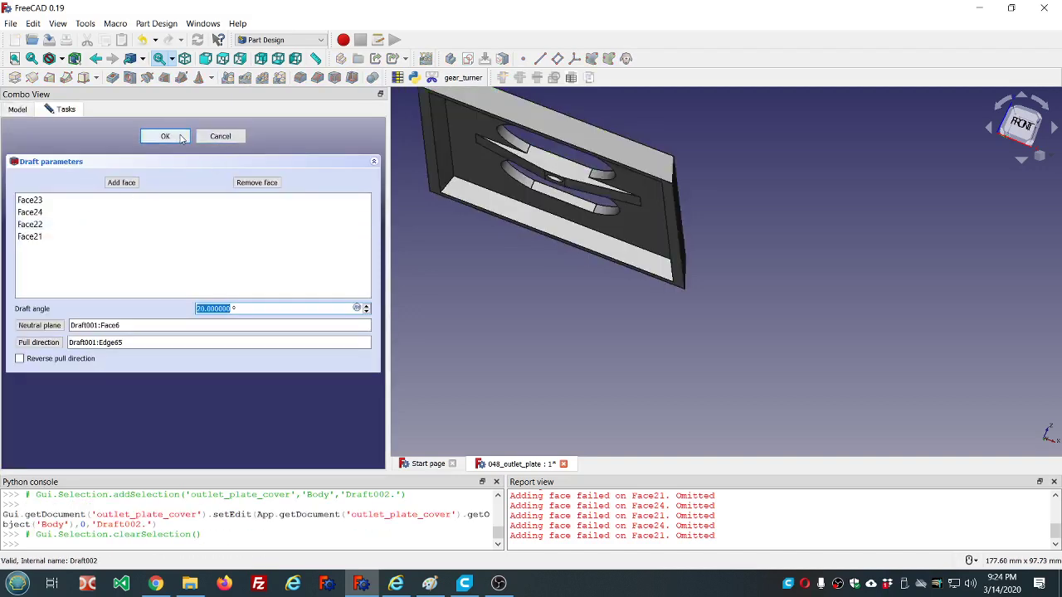
click(182, 138)
click(81, 204)
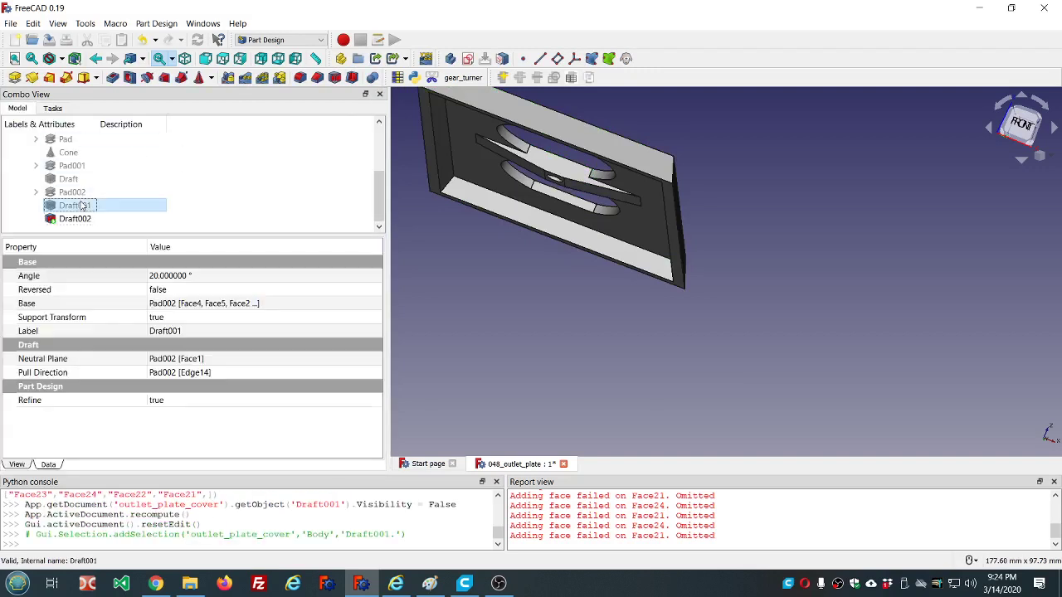
click(531, 229)
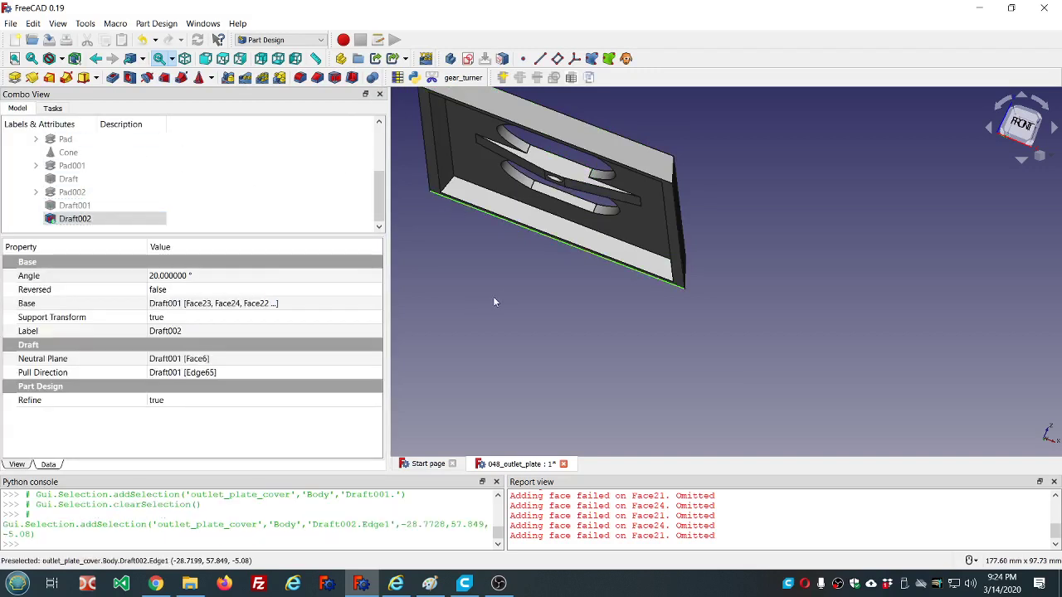
click(574, 289)
drag(574, 288, 440, 274)
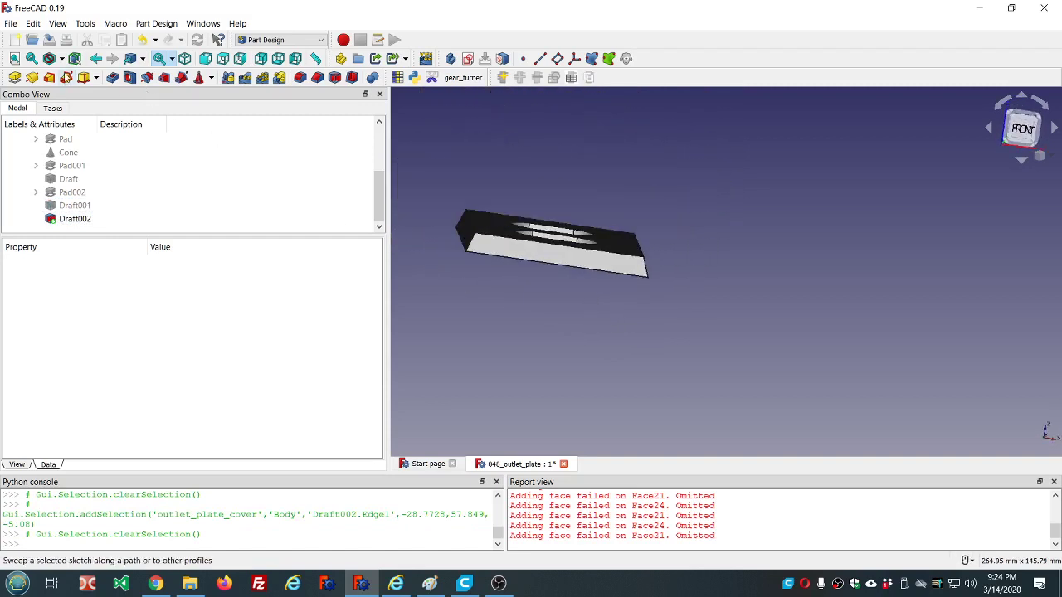
- Examine the rim's inner and outer slopes in a front wireframe view, and restore the As is draw style
click(61, 58)
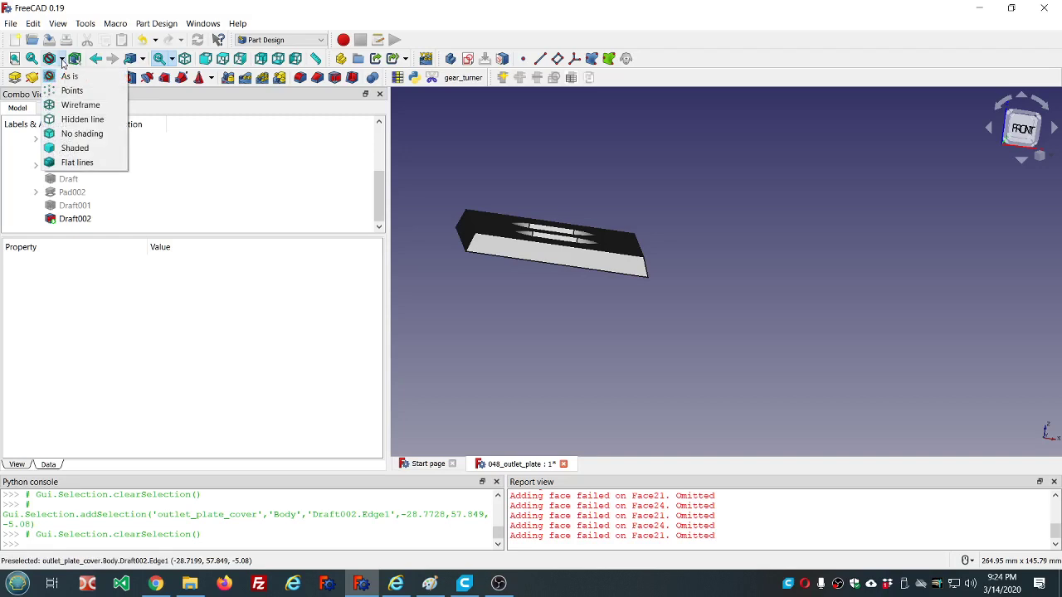
click(73, 105)
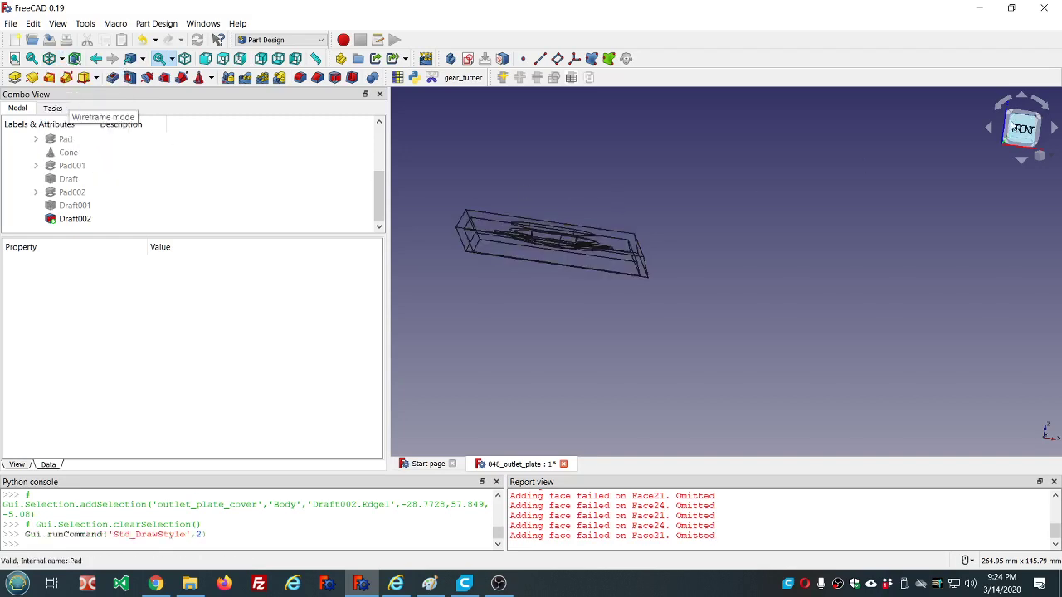
click(1013, 126)
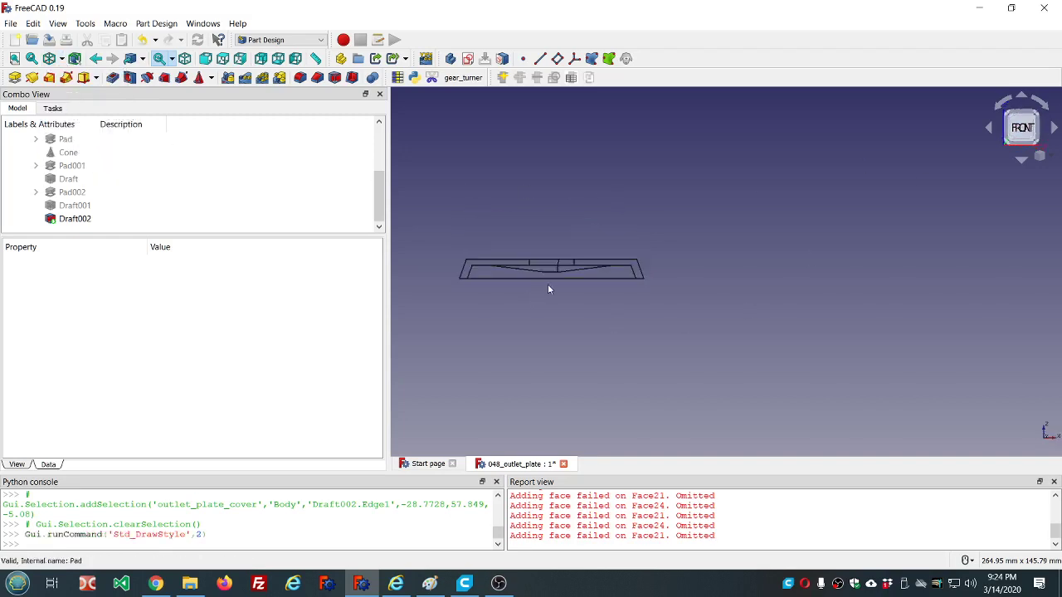
scroll(552, 284, up, 3)
middle_drag(584, 296, 535, 295)
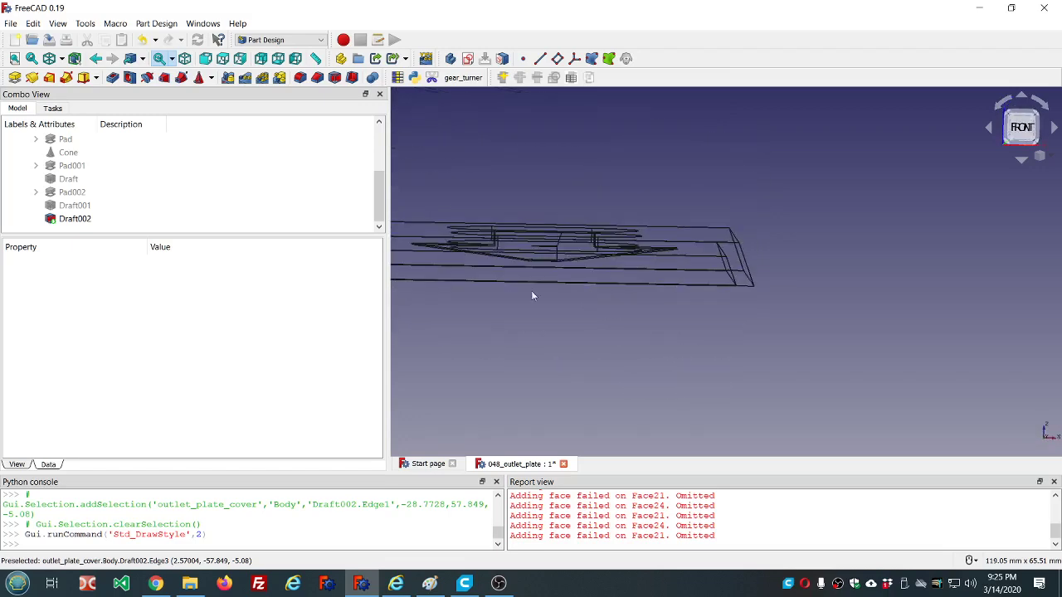
click(63, 59)
click(66, 76)
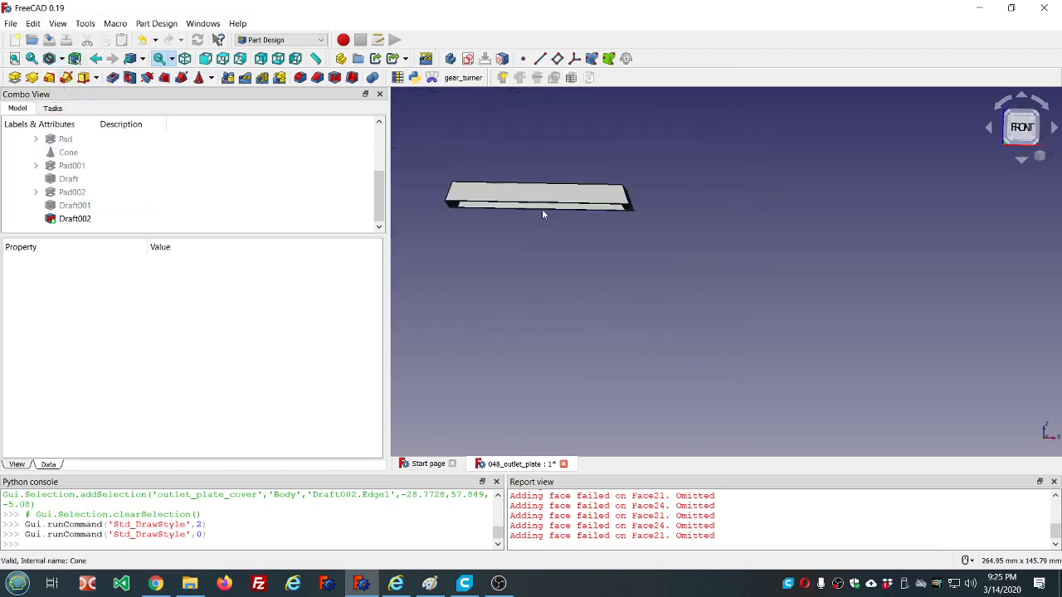
- Select the front face's two long edges, one of its short edges, and the two outer corner edges at that short end
mouse_move(544, 214)
middle_down()
mouse_move(564, 288)
mouse_move(598, 265)
mouse_move(569, 138)
mouse_move(561, 210)
mouse_move(595, 304)
middle_up()
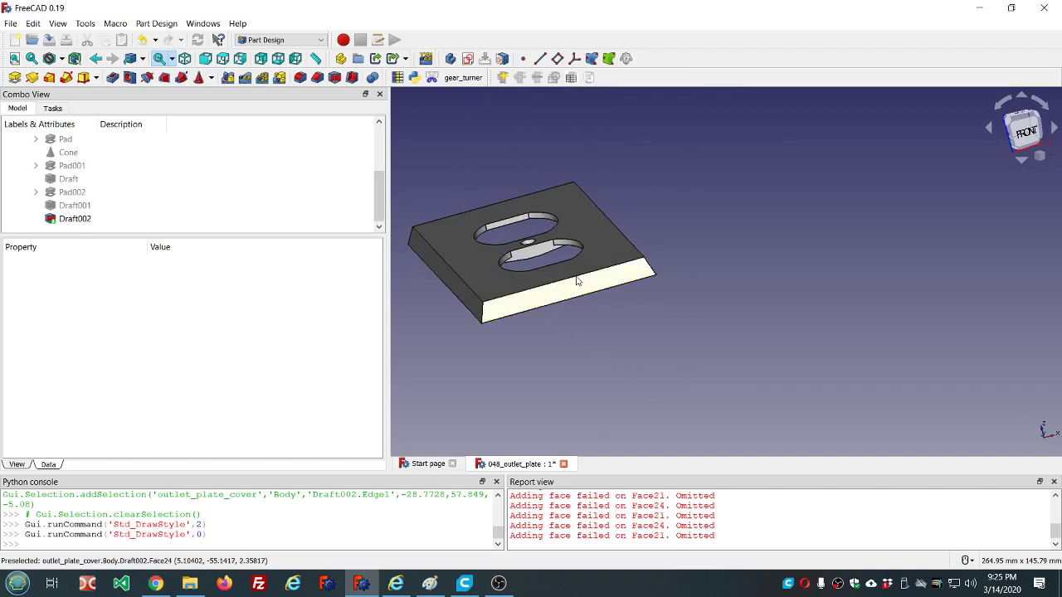
click(575, 277)
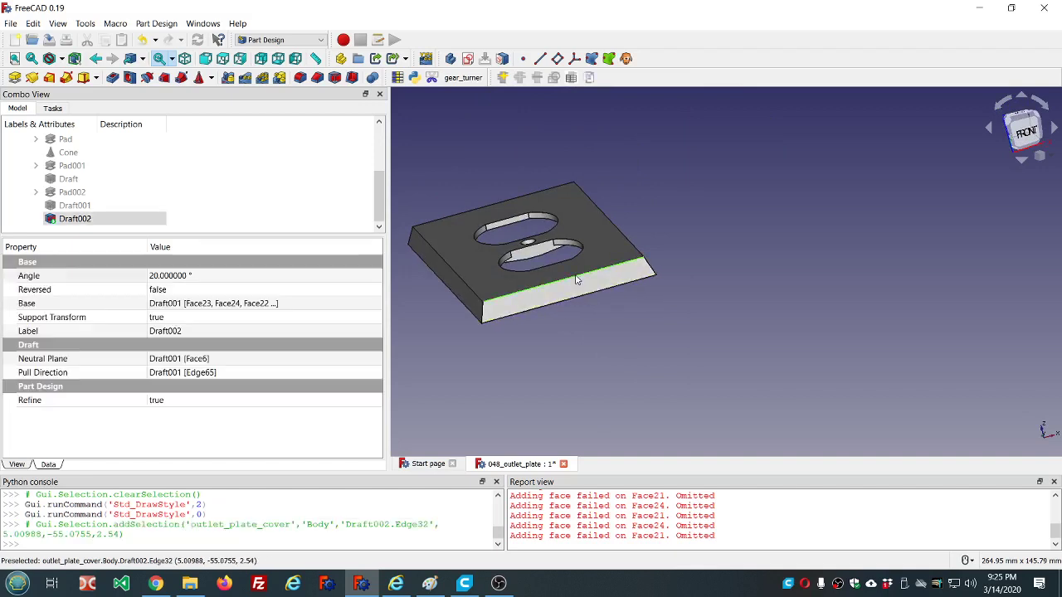
click(464, 286)
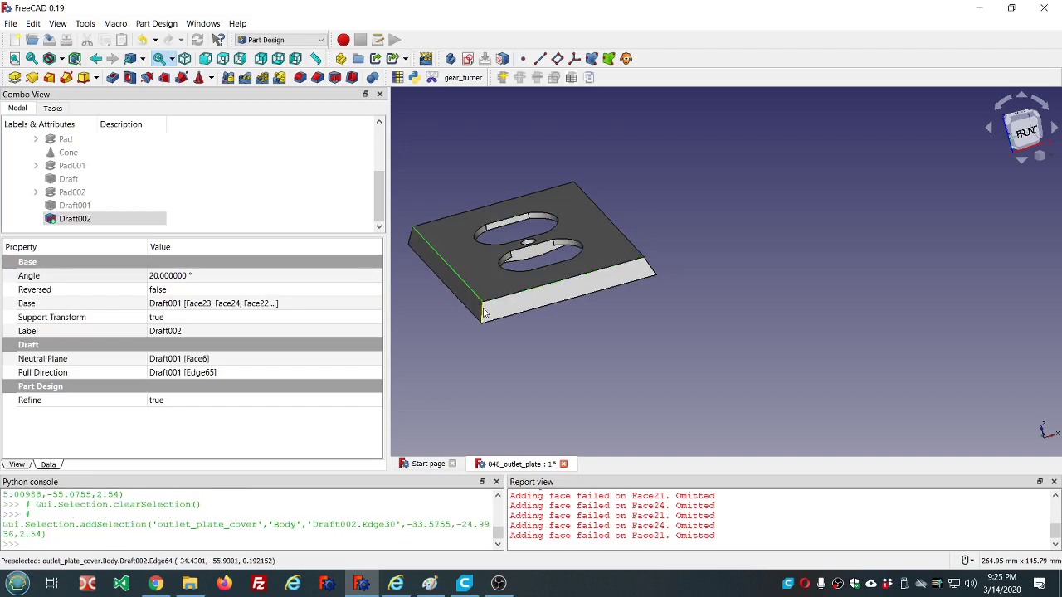
ctrl+click(482, 314)
ctrl+click(651, 268)
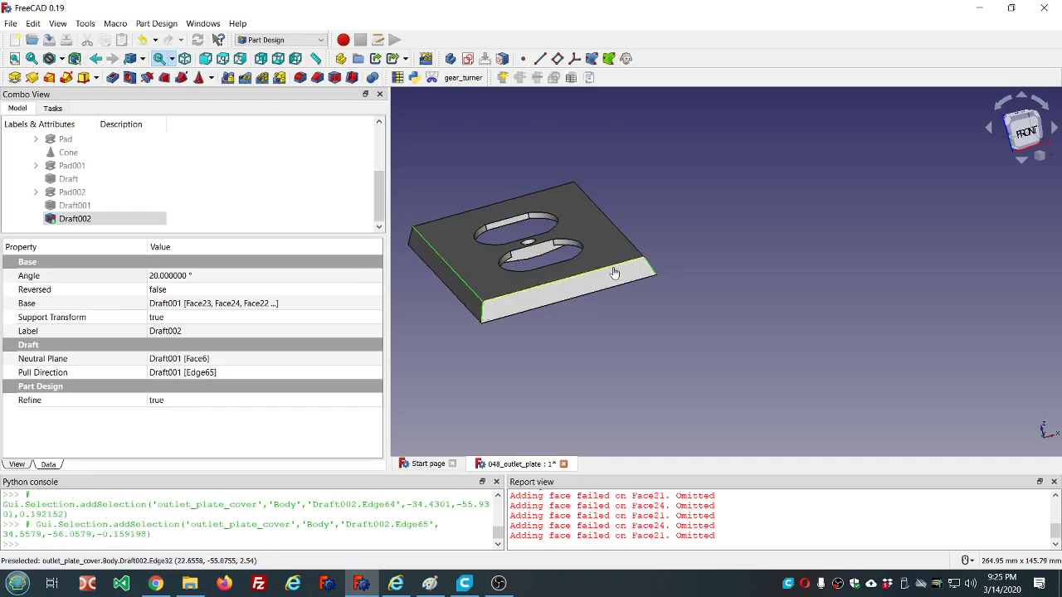
scroll(699, 315, up, 4)
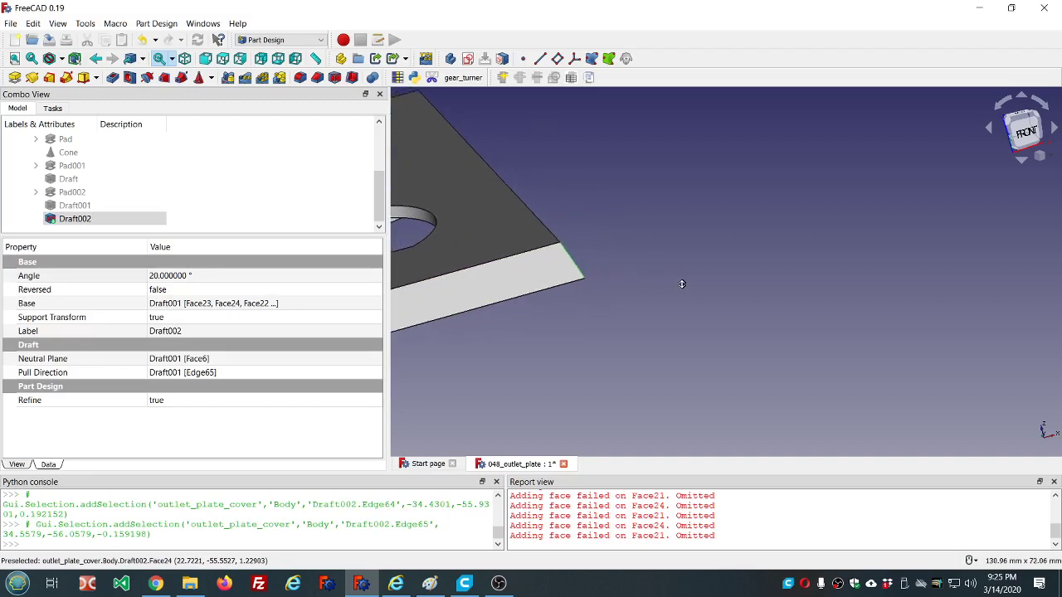
ctrl+click(533, 250)
middle_drag(652, 268, 632, 295)
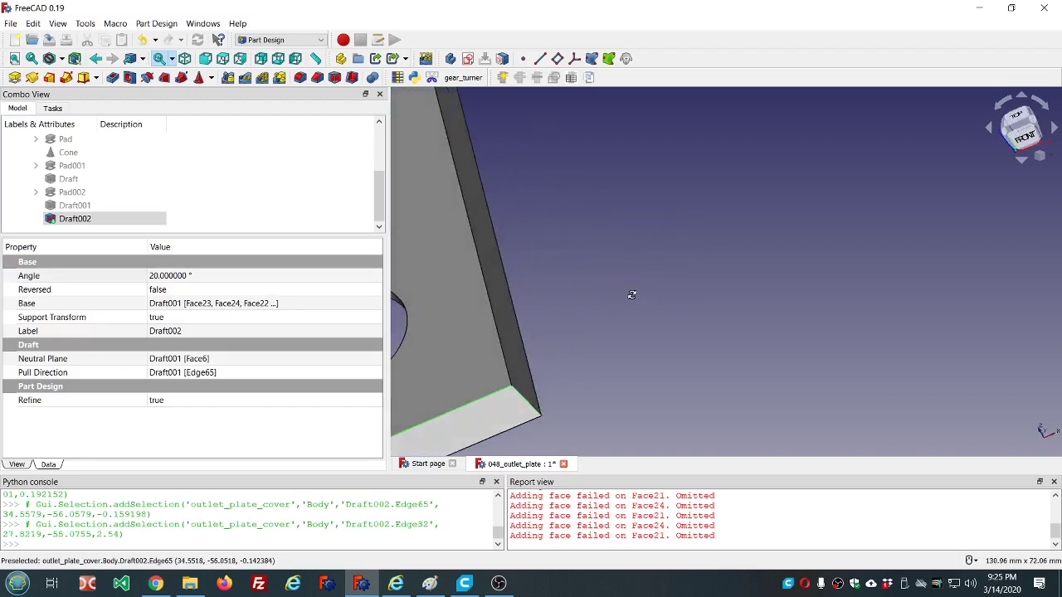
ctrl+click(490, 325)
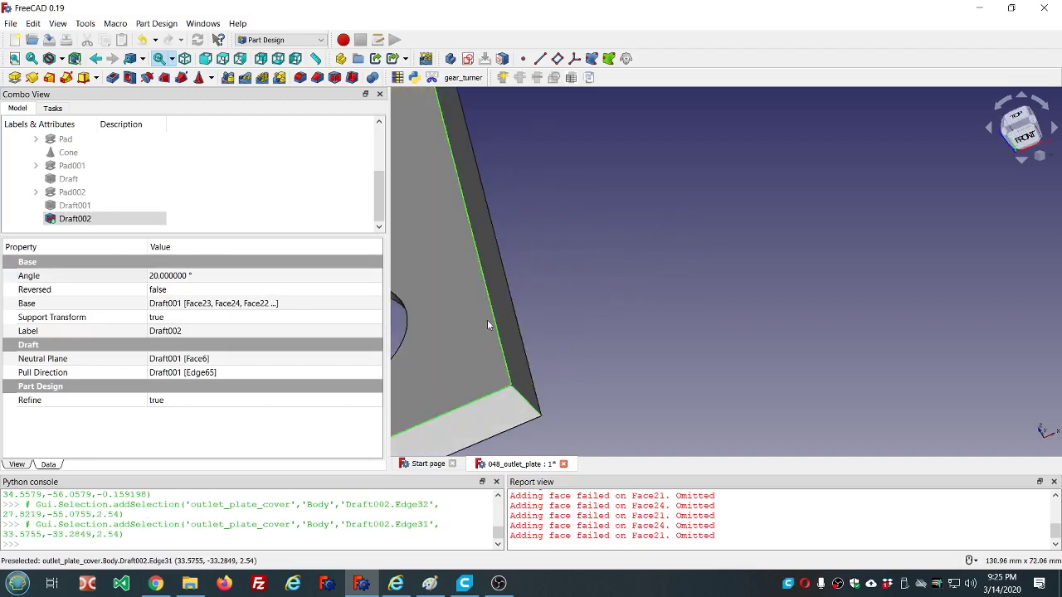
- Extend the selection with the front face's other short edge and the two outer corner edges at that end
scroll(472, 326, down, 5)
middle_drag(445, 282, 615, 300)
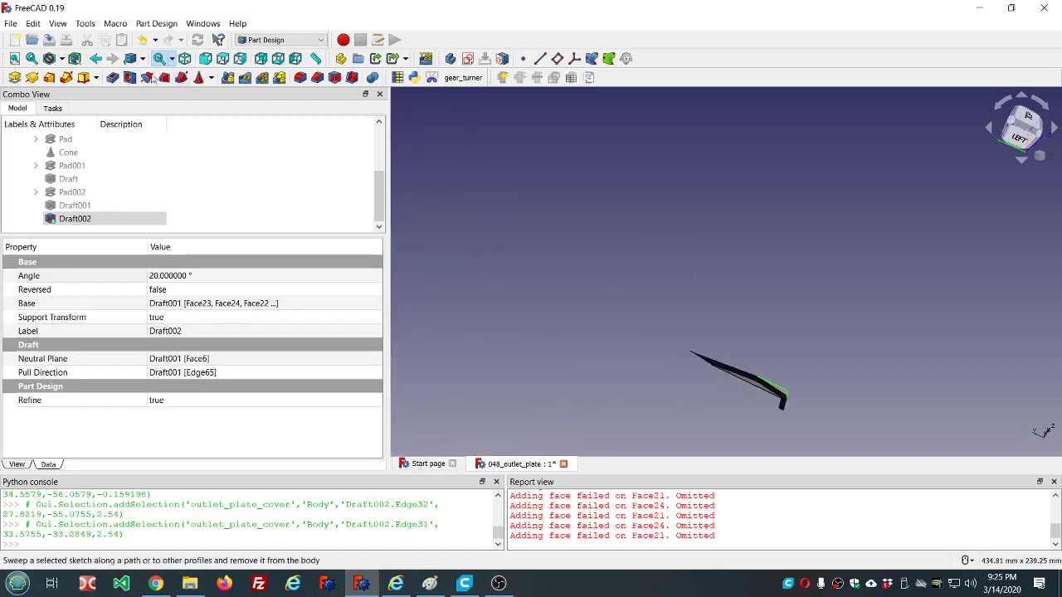
click(14, 60)
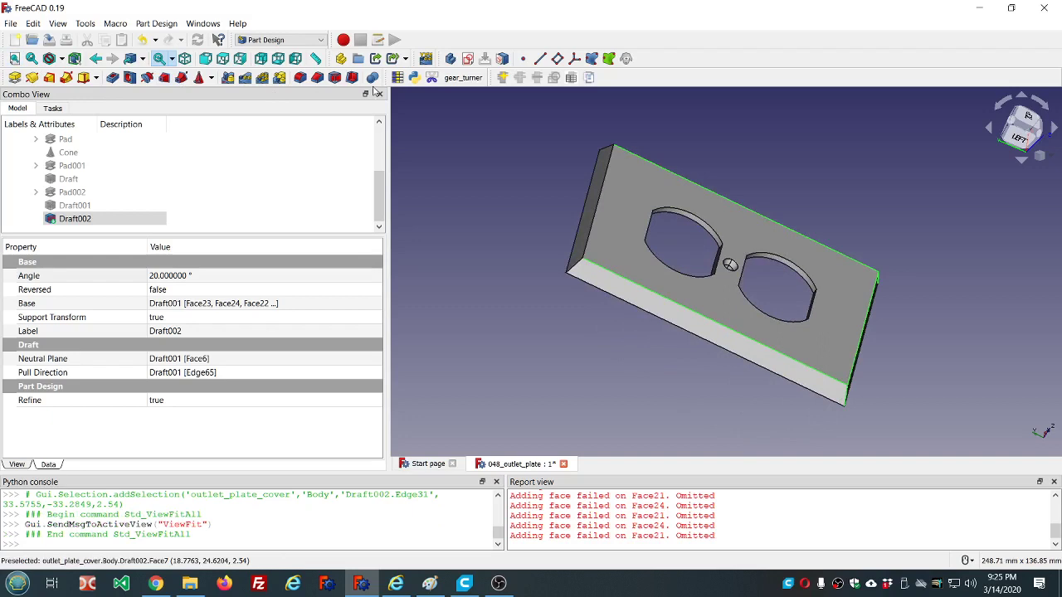
ctrl+click(598, 203)
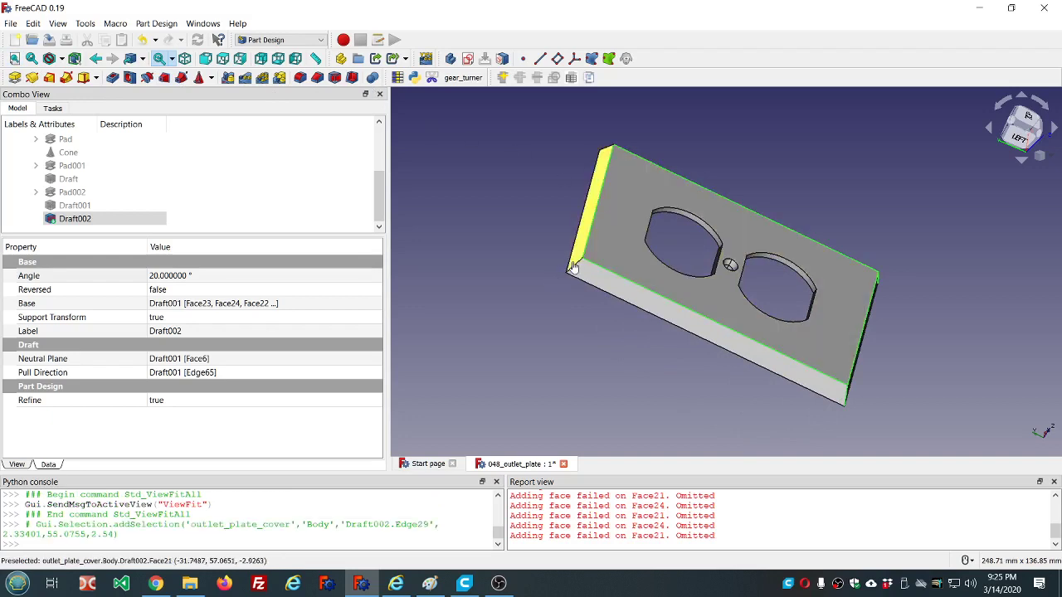
ctrl+click(572, 265)
middle_drag(573, 265, 626, 291)
ctrl+click(629, 293)
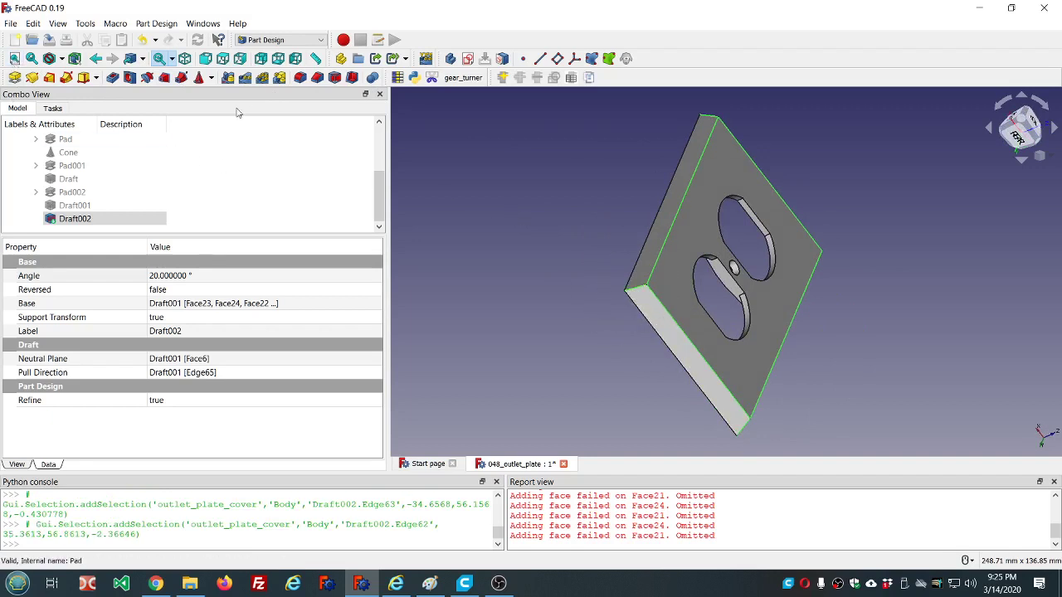
- Fillet the eight selected outer edges of the plate with a radius of 5 mm
click(299, 78)
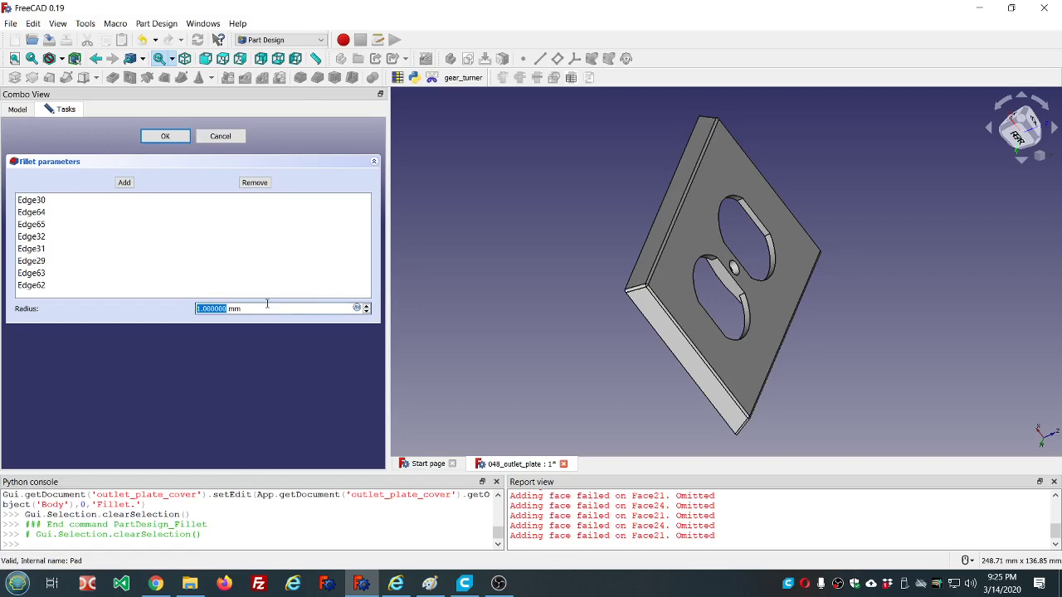
text(2)
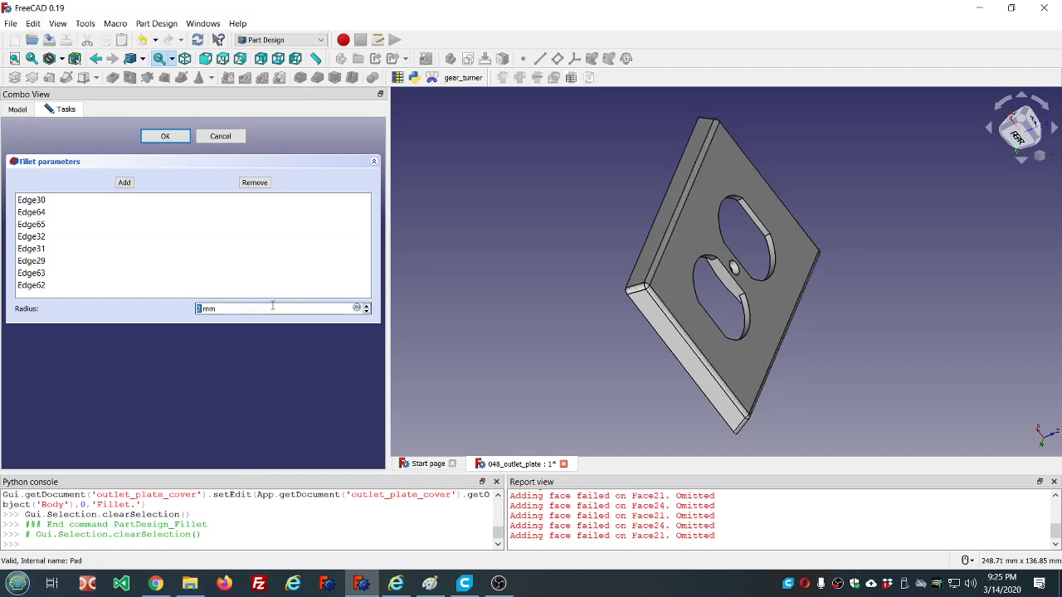
scroll(273, 306, up, 1)
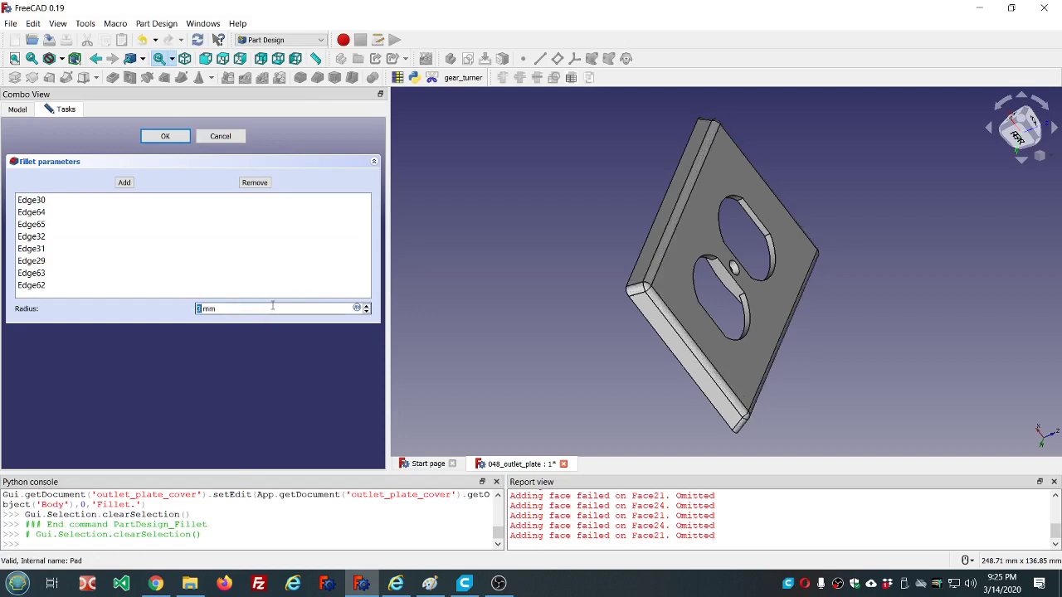
scroll(273, 306, up, 1)
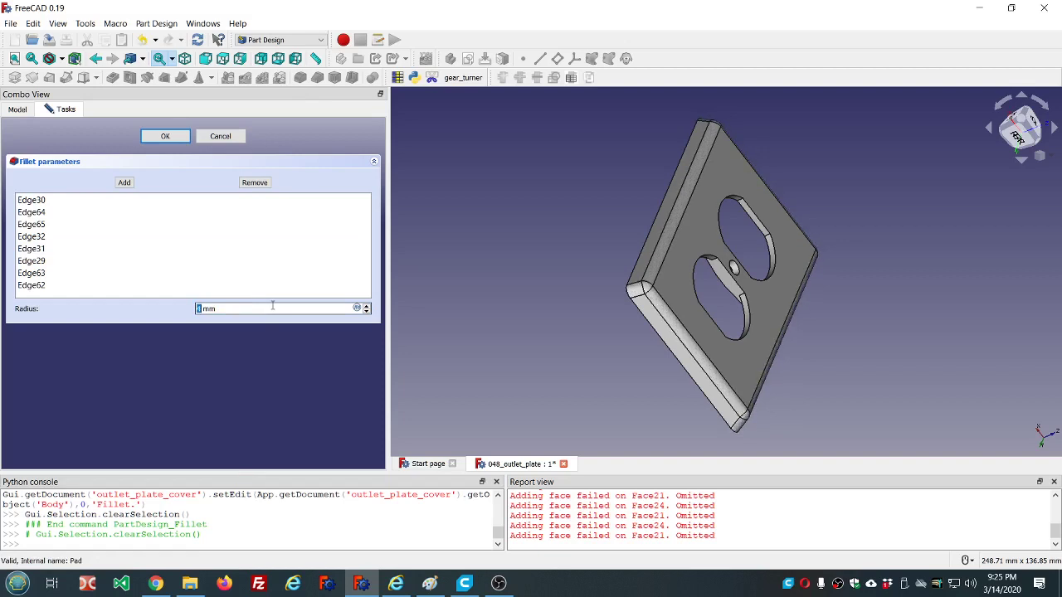
middle_drag(685, 276, 733, 231)
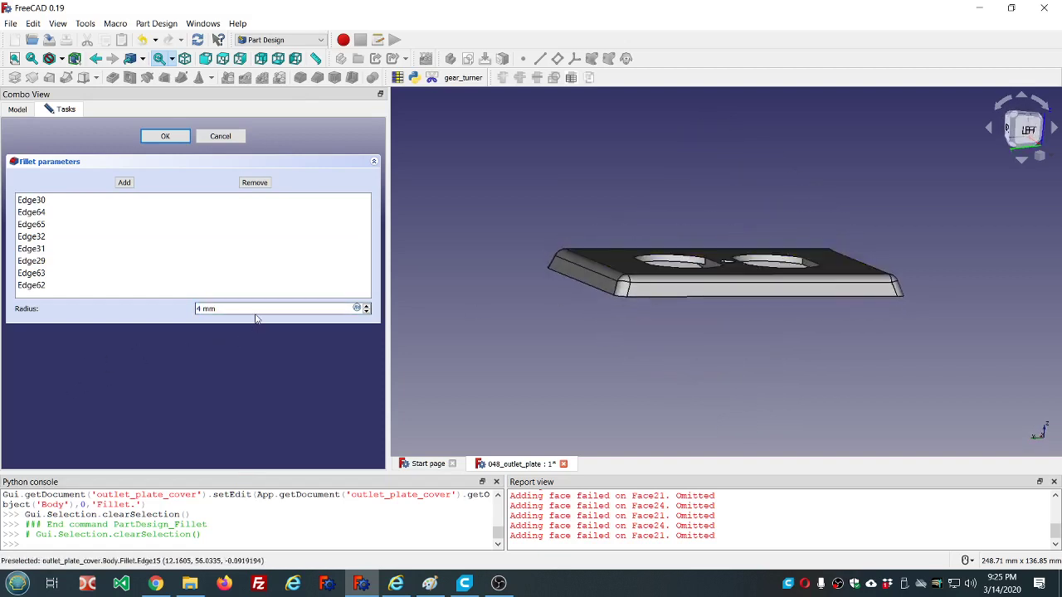
scroll(256, 309, down, 1)
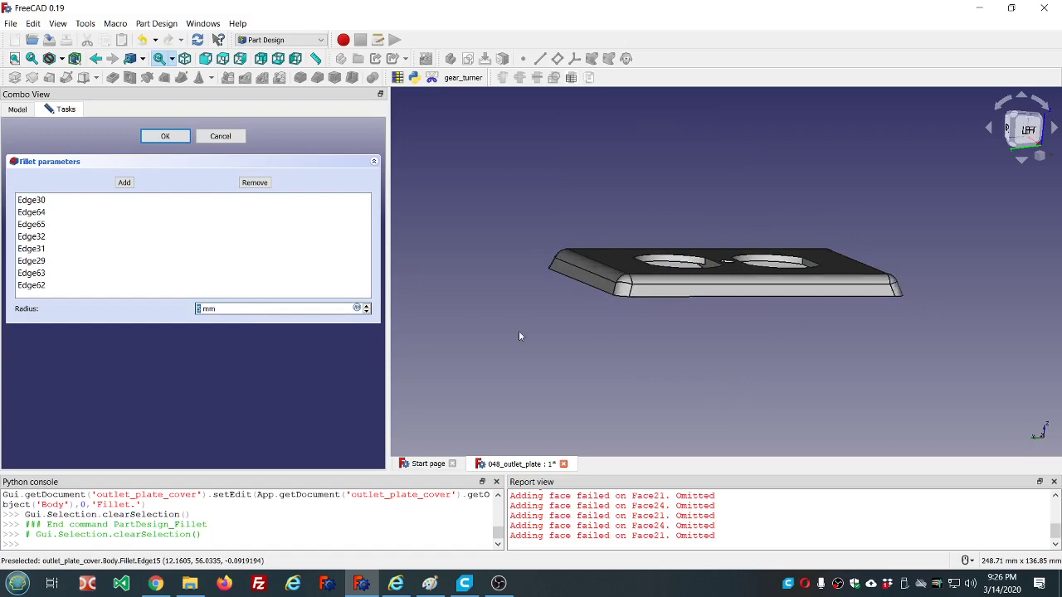
- Add the four inner corner edges of the rim on the plate's back to the fillet and apply it
middle_drag(610, 329, 641, 180)
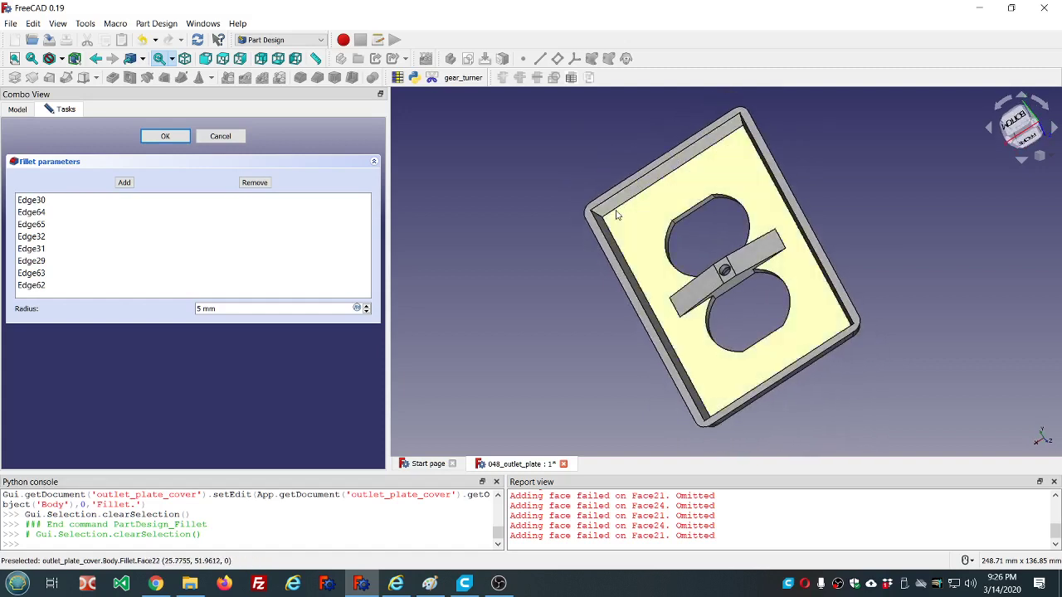
click(124, 183)
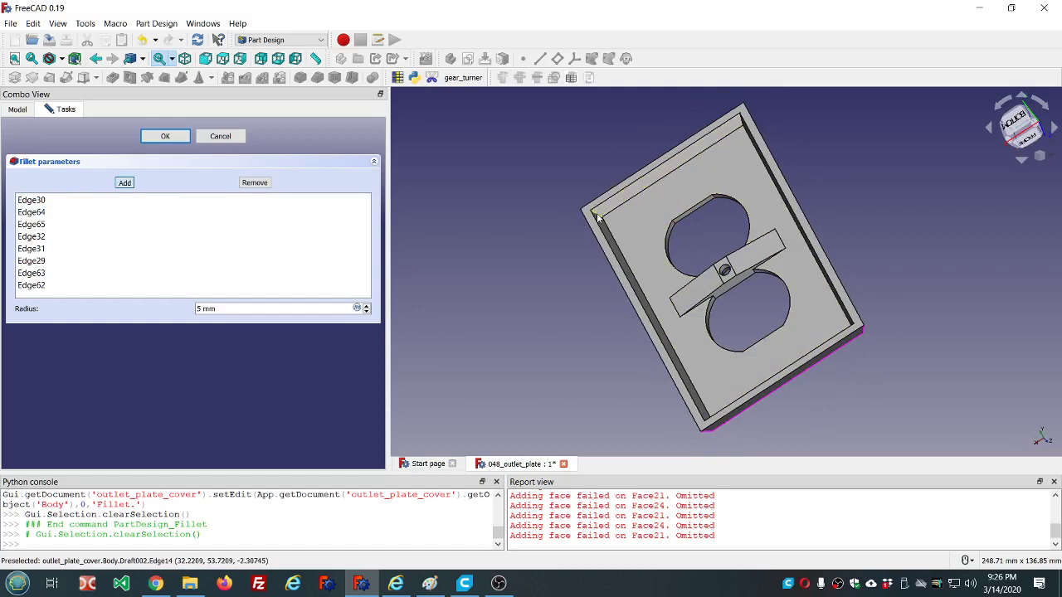
click(664, 176)
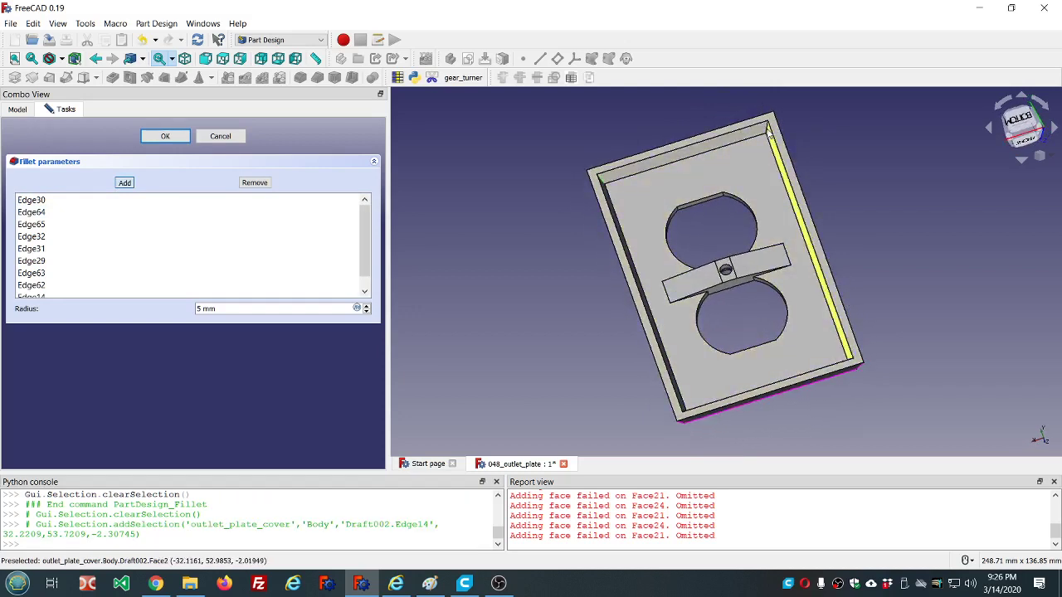
click(768, 130)
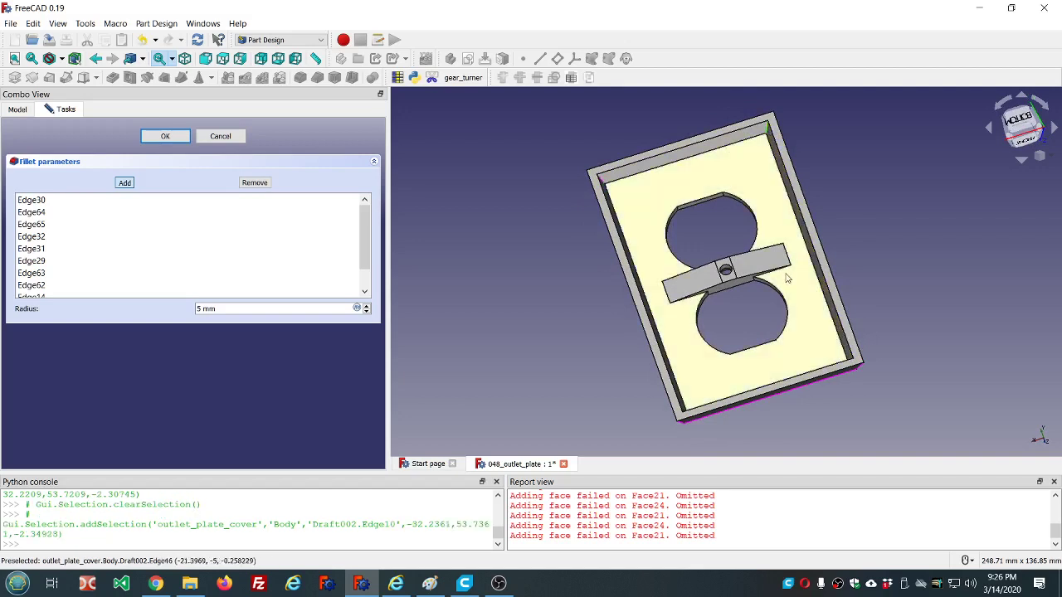
middle_drag(789, 280, 818, 347)
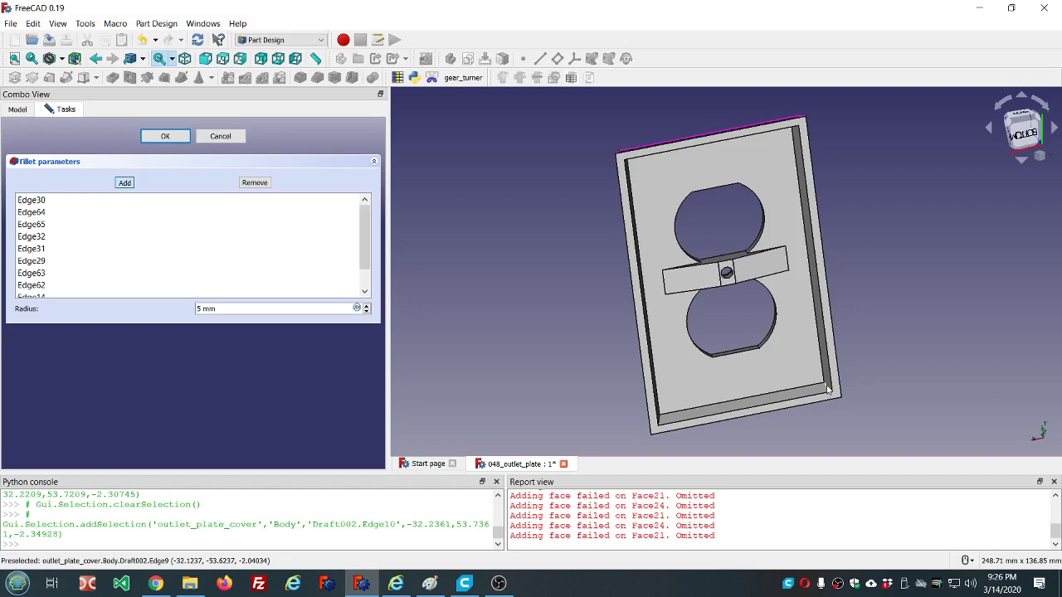
middle_drag(771, 360, 688, 358)
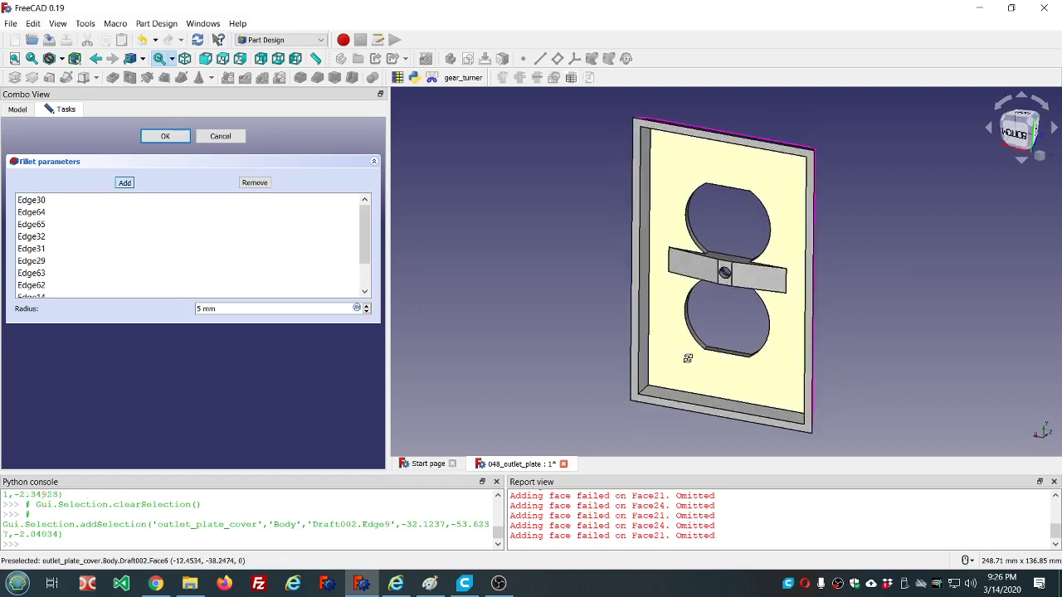
click(644, 393)
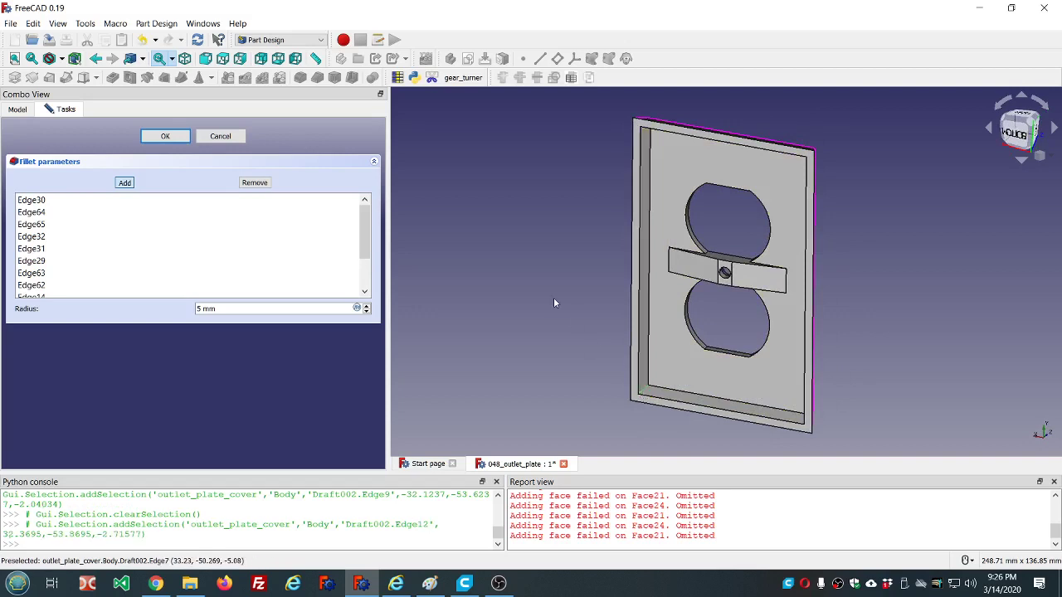
click(167, 137)
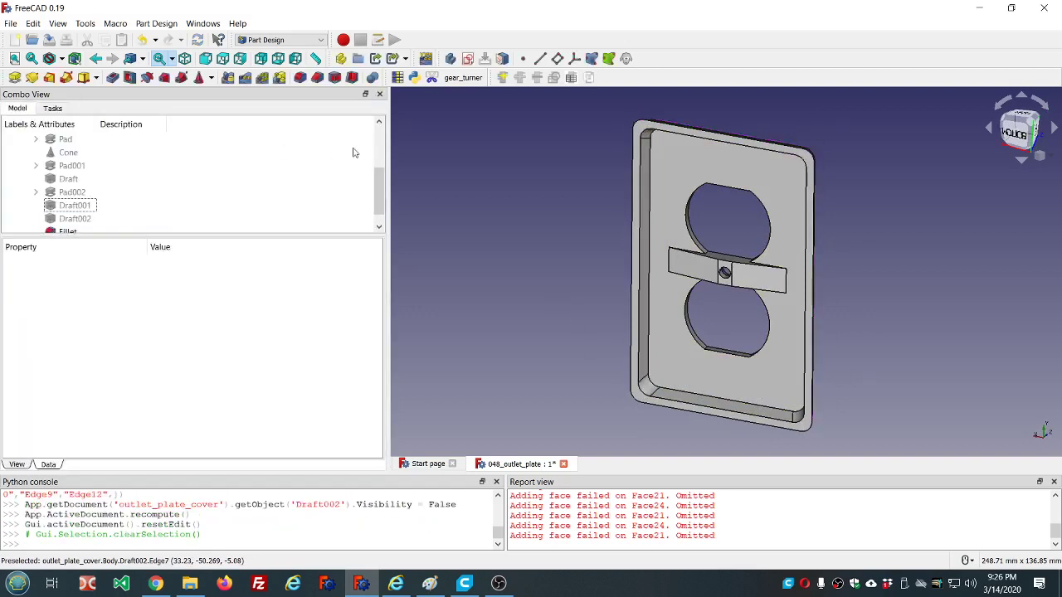
- Clear all messages from the report view
middle_drag(487, 186, 932, 230)
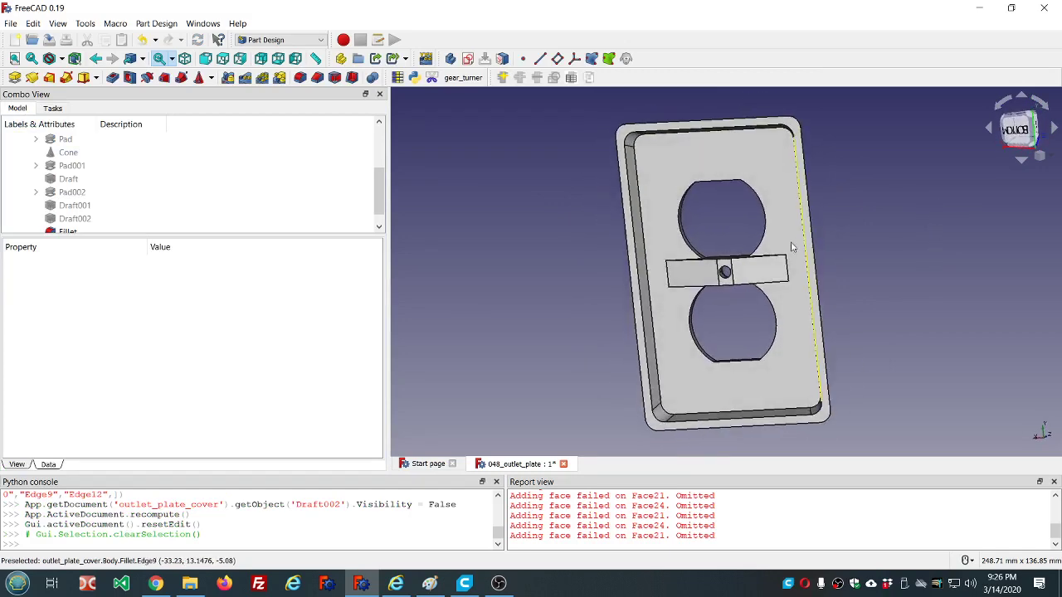
middle_drag(798, 254, 541, 280)
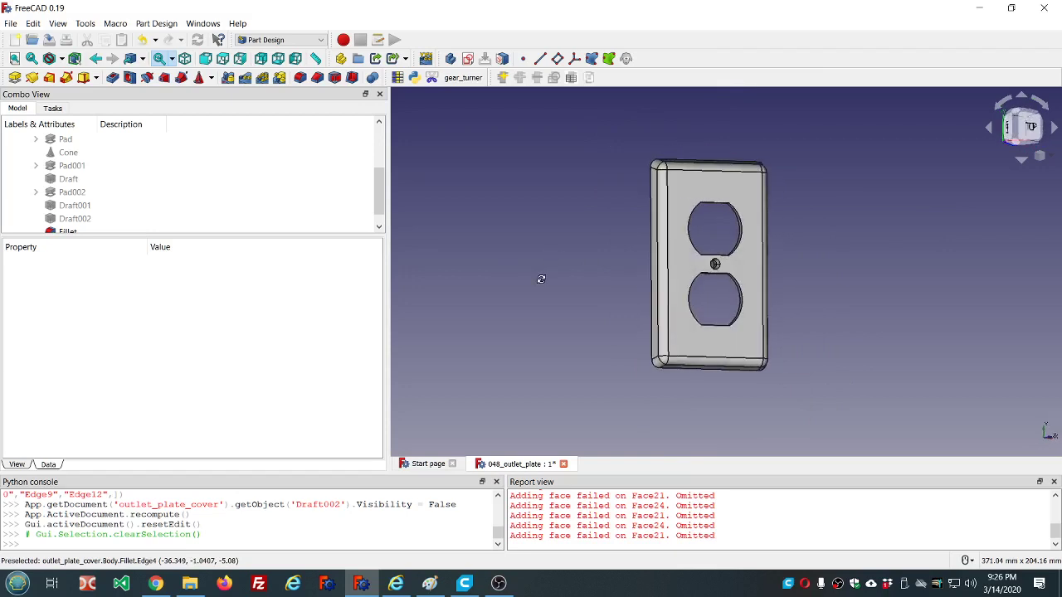
right_click(632, 501)
click(669, 556)
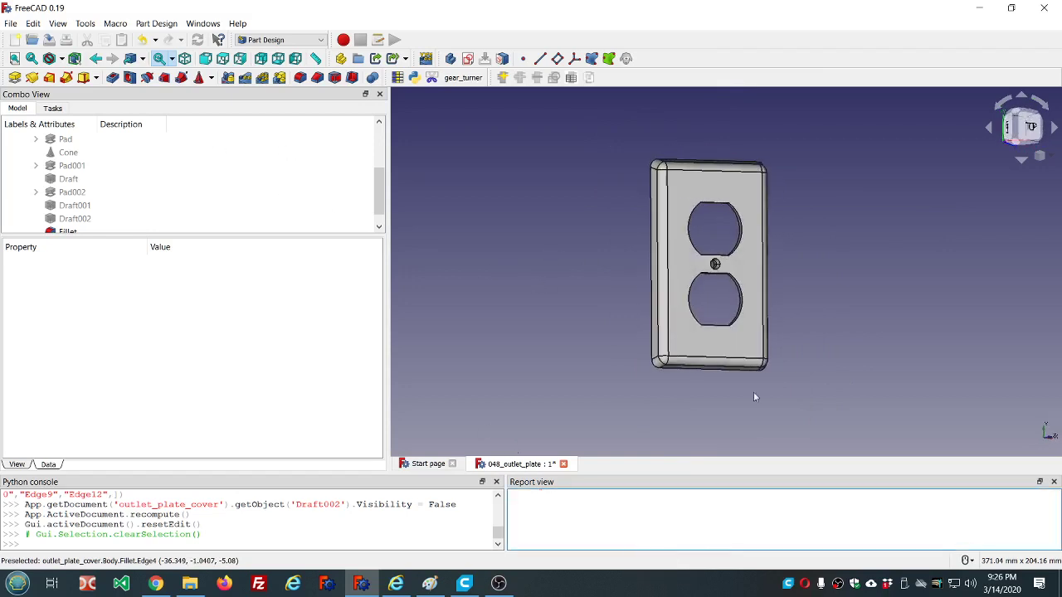
- Examine the filleted cover plate from the back, at an angle and from the front
middle_drag(853, 287, 629, 148)
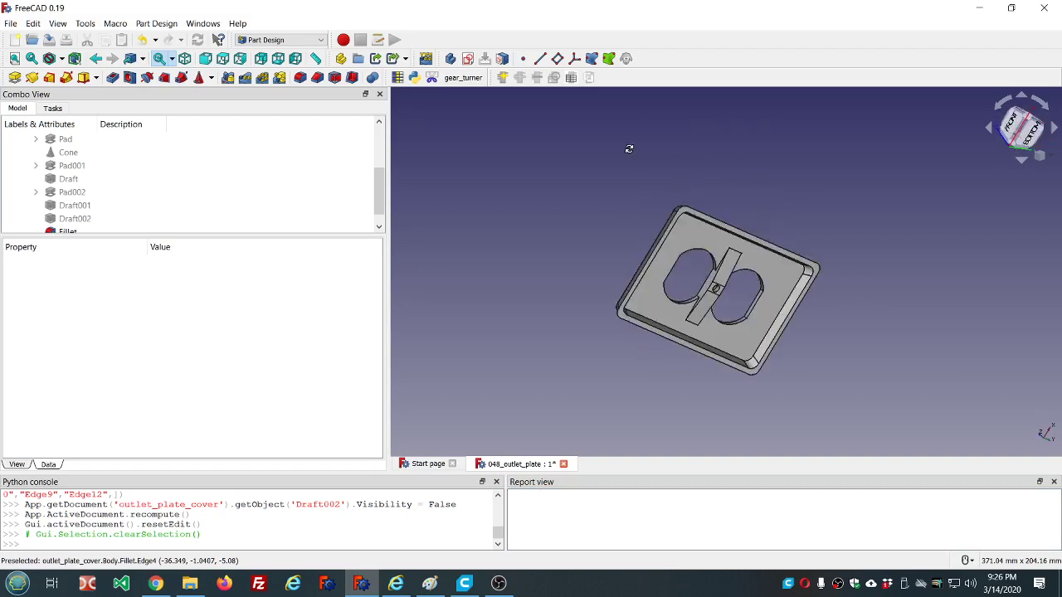
middle_drag(614, 242, 777, 381)
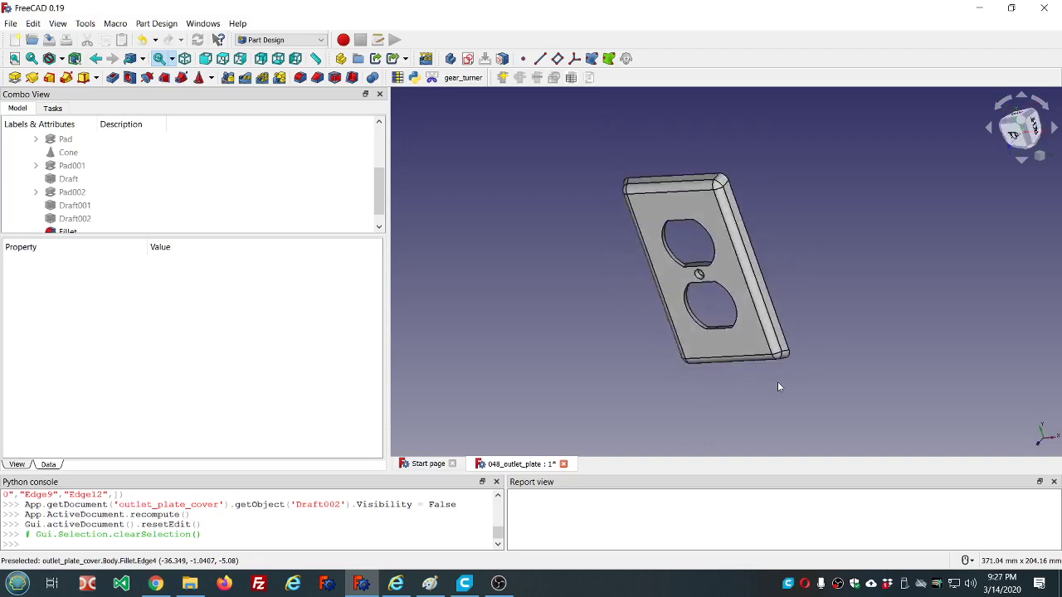
middle_drag(818, 241, 895, 232)
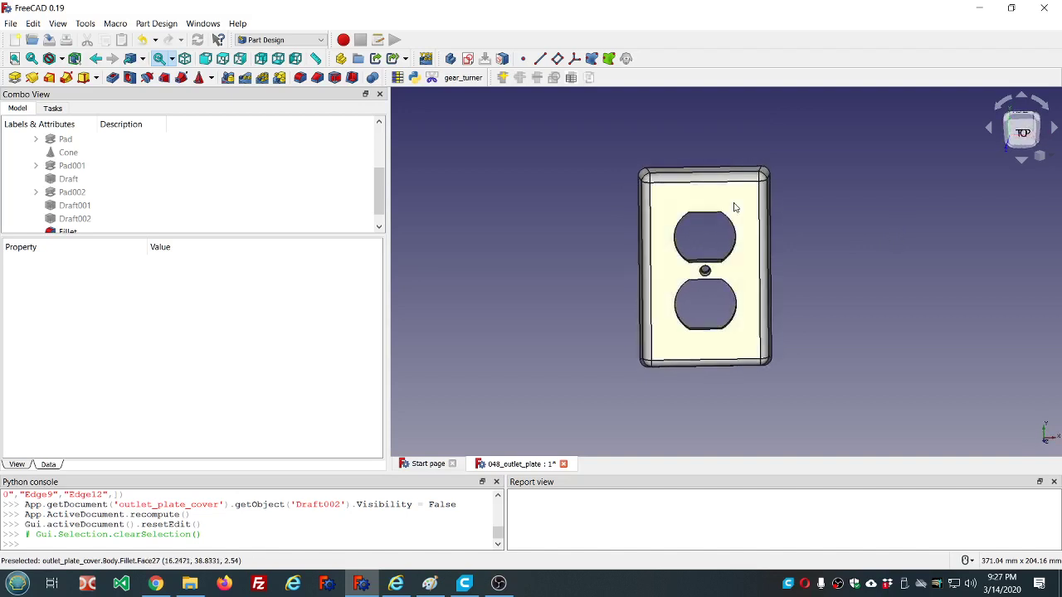
middle_drag(700, 133, 692, 130)
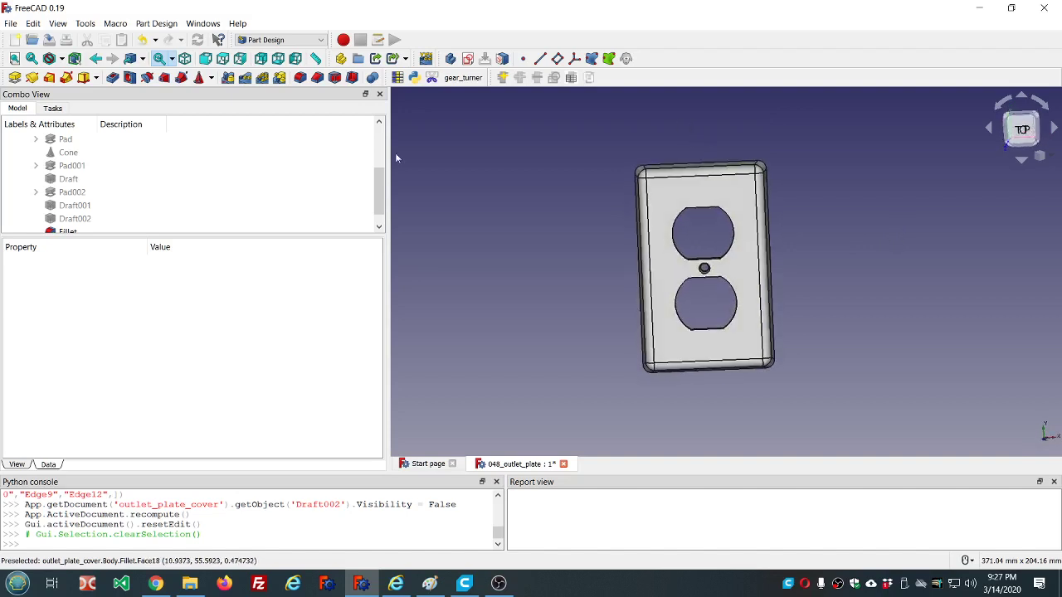
mouse_move(382, 181)
mouse_down()
mouse_move(382, 192)
mouse_move(385, 133)
mouse_move(375, 197)
mouse_up()
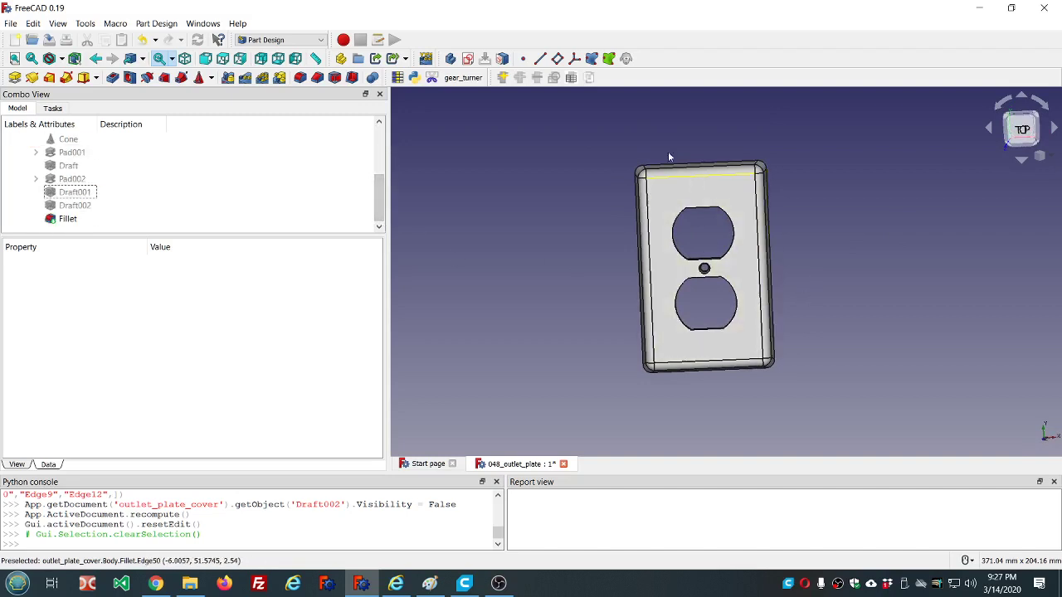
middle_drag(667, 139, 664, 121)
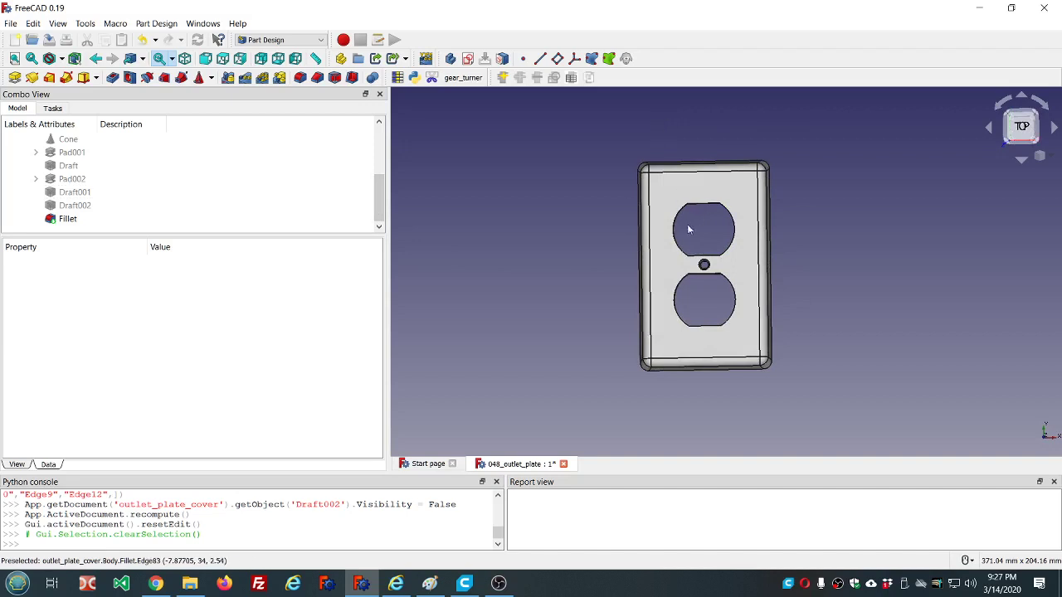